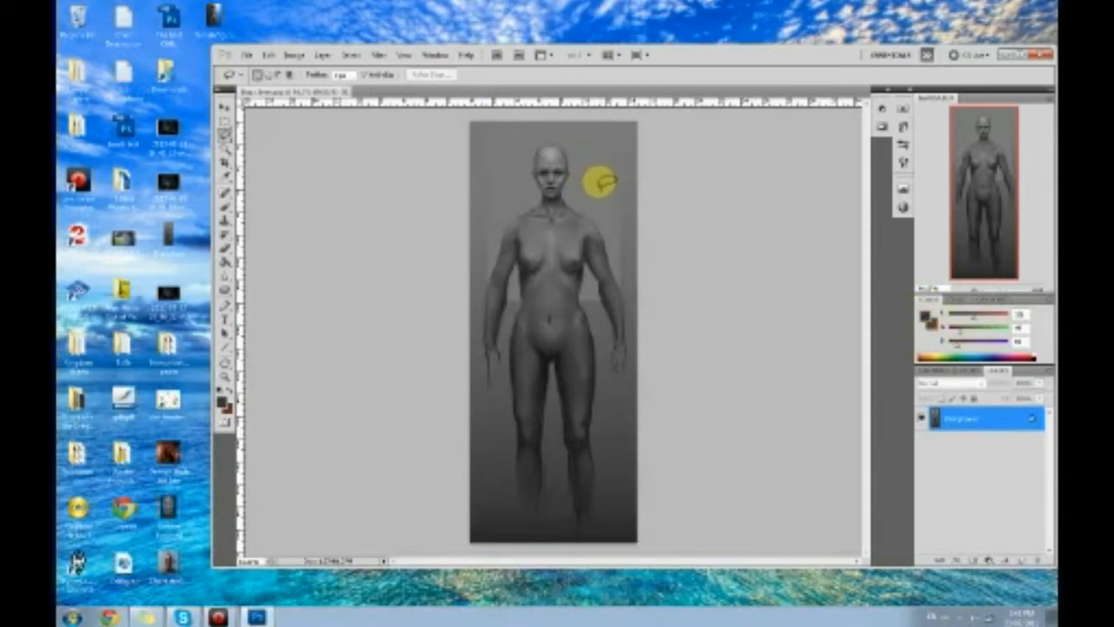
# Select the figure's head with the Lasso tool and enlarge it slightly using Free Transform.
pyautogui.press('b')
pyautogui.keyDown('alt'); pyautogui.click(581, 188); pyautogui.keyUp('alt')
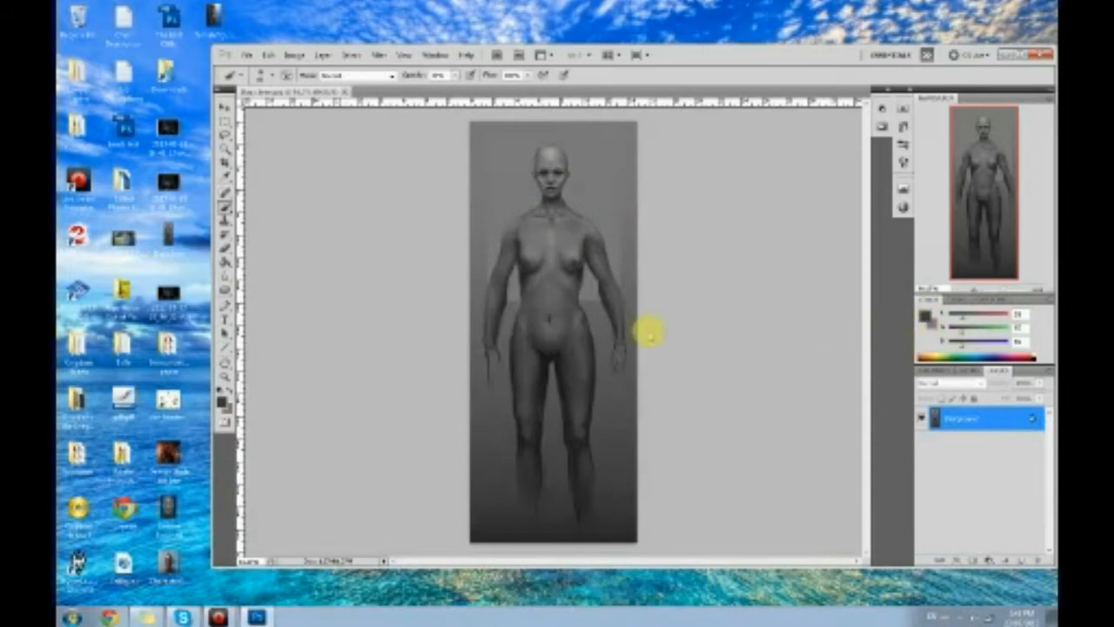
pyautogui.press('l')
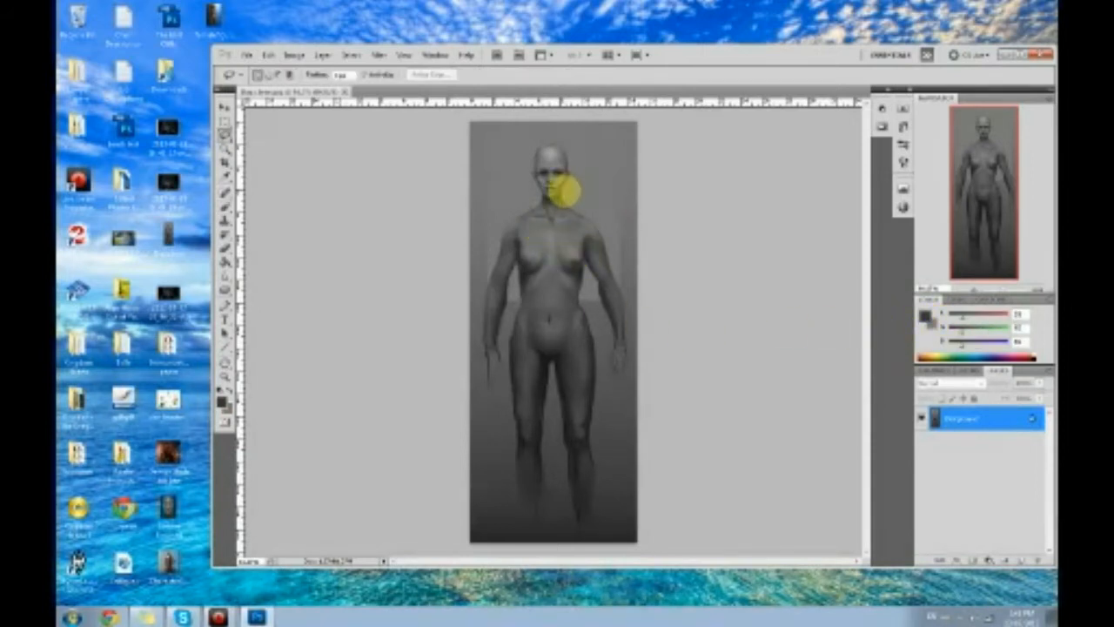
pyautogui.moveTo(562, 191); pyautogui.dragTo(578, 185)
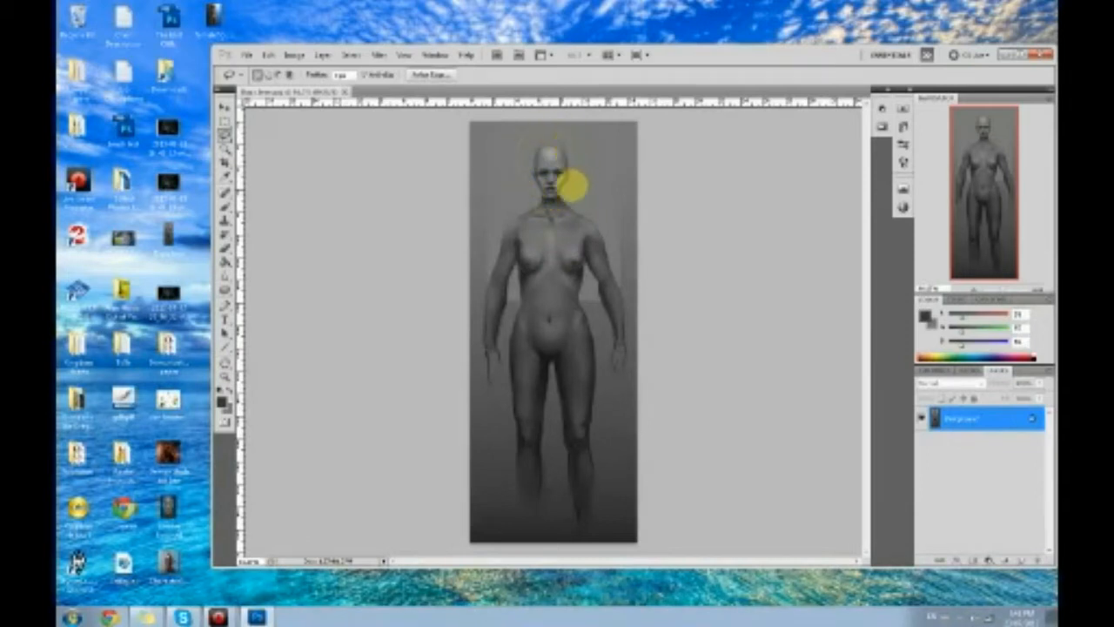
pyautogui.press('v')
pyautogui.hotkey('ctrl', 't')
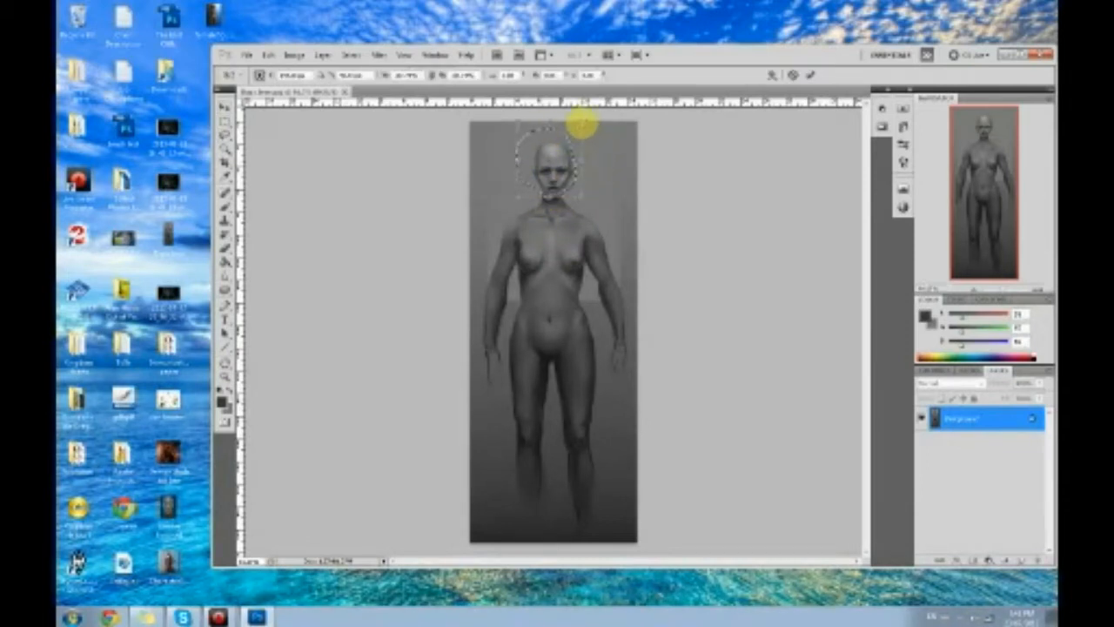
pyautogui.moveTo(587, 119); pyautogui.dragTo(587, 118)
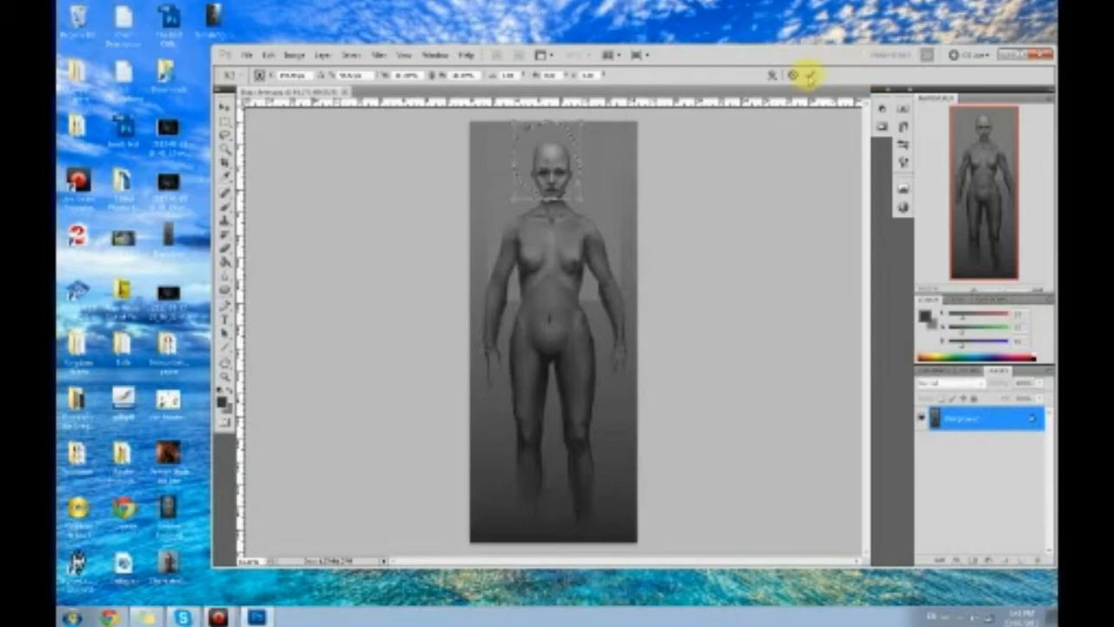
pyautogui.click(809, 76)
# Reduce the height of the selected head slightly with Free Transform and clear the selection.
pyautogui.hotkey('ctrl', 't')
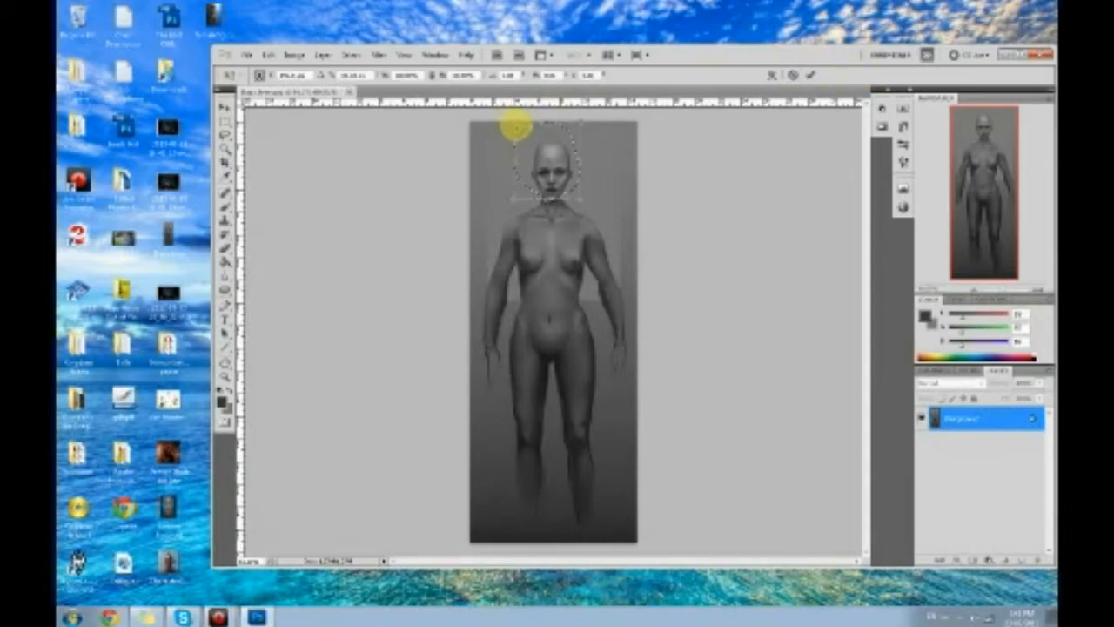
pyautogui.moveTo(515, 127); pyautogui.dragTo(575, 122)
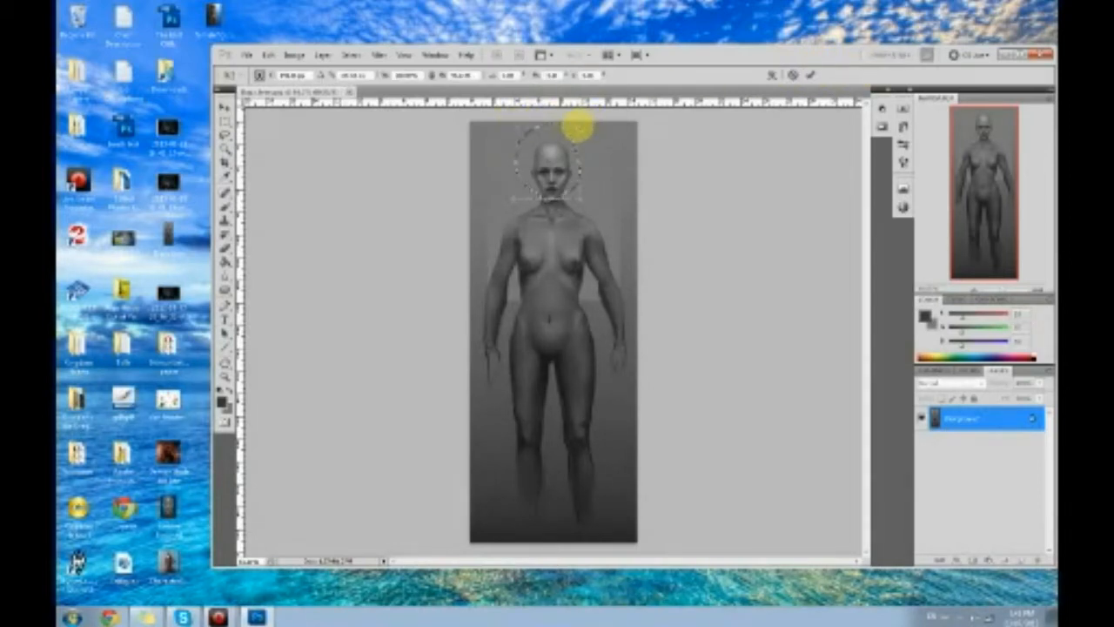
pyautogui.click(810, 74)
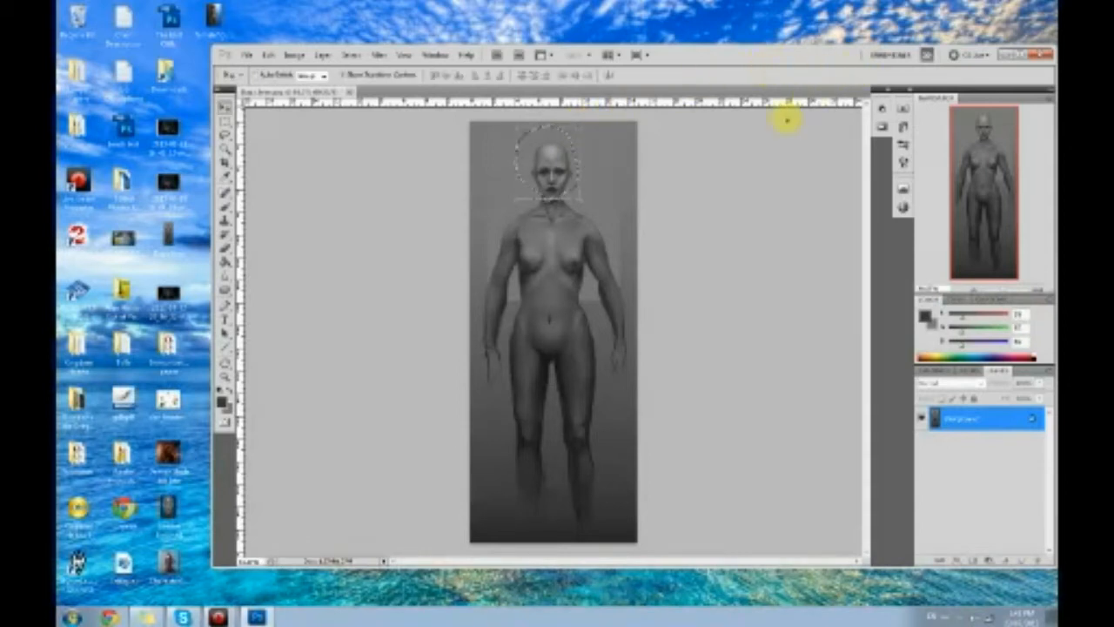
pyautogui.press('m')
pyautogui.rightClick(557, 188)
pyautogui.click(606, 204)
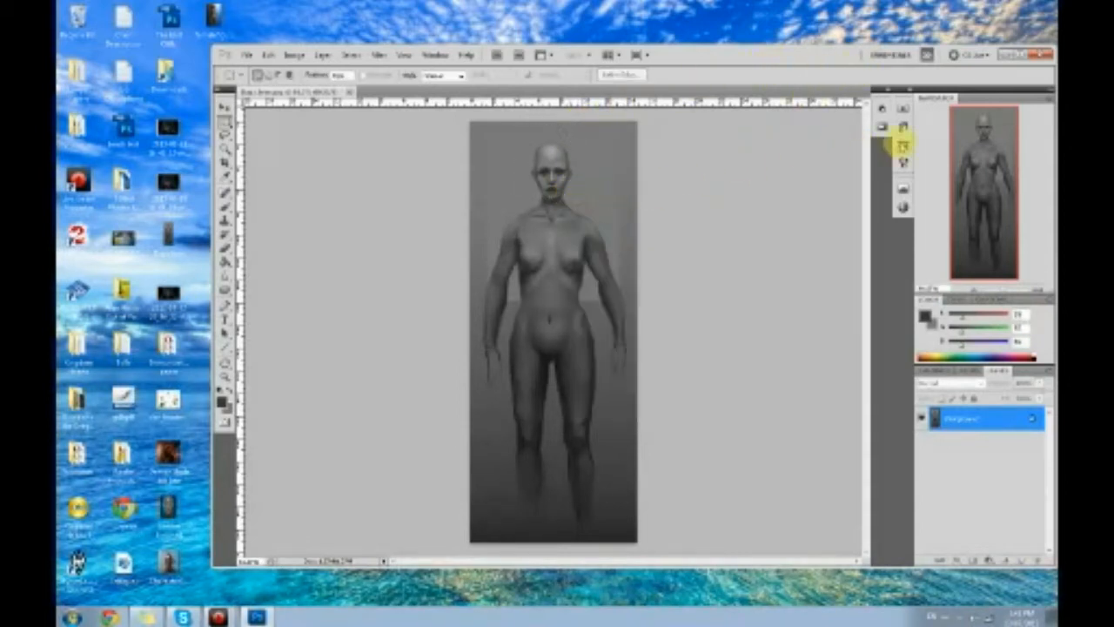
# Compare the original image with the transformed head in the document history, ending on the latest state.
pyautogui.click(902, 127)
pyautogui.click(837, 125)
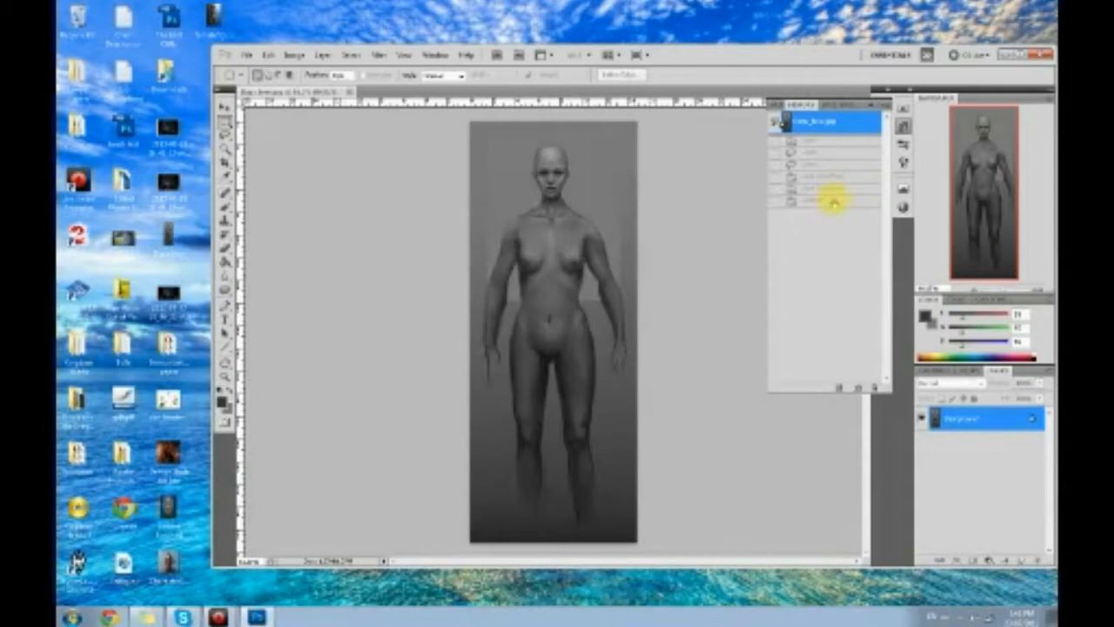
pyautogui.click(836, 201)
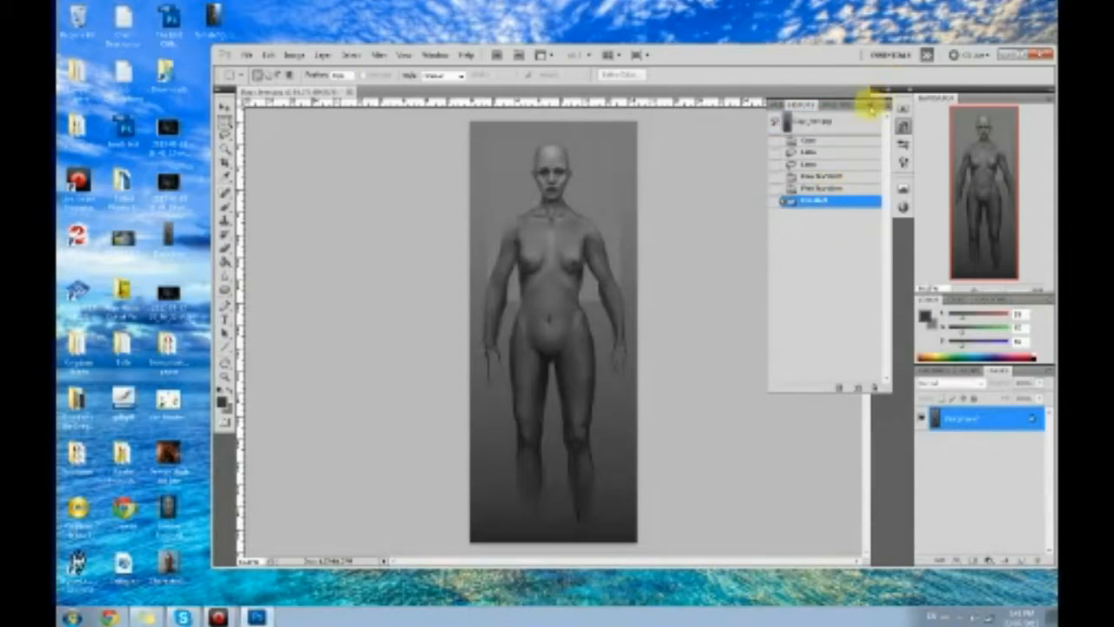
pyautogui.click(870, 103)
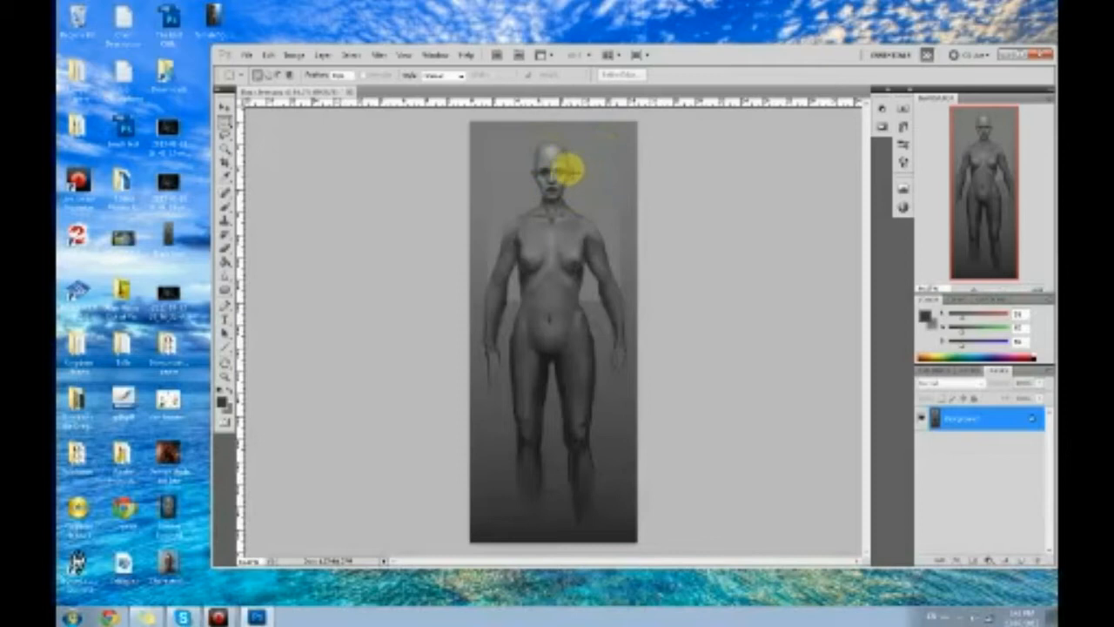
# Blend the area around the jaw and neck with the Brush, using greys sampled from the painting.
pyautogui.press('b')
pyautogui.press('x')
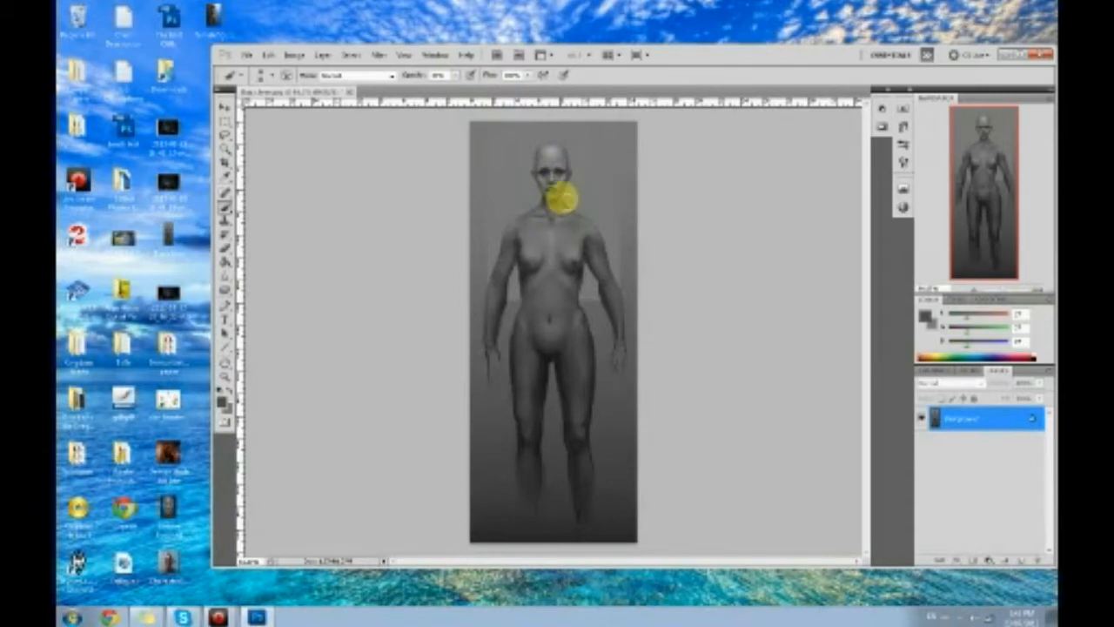
pyautogui.keyDown('alt'); pyautogui.click(569, 197); pyautogui.keyUp('alt')
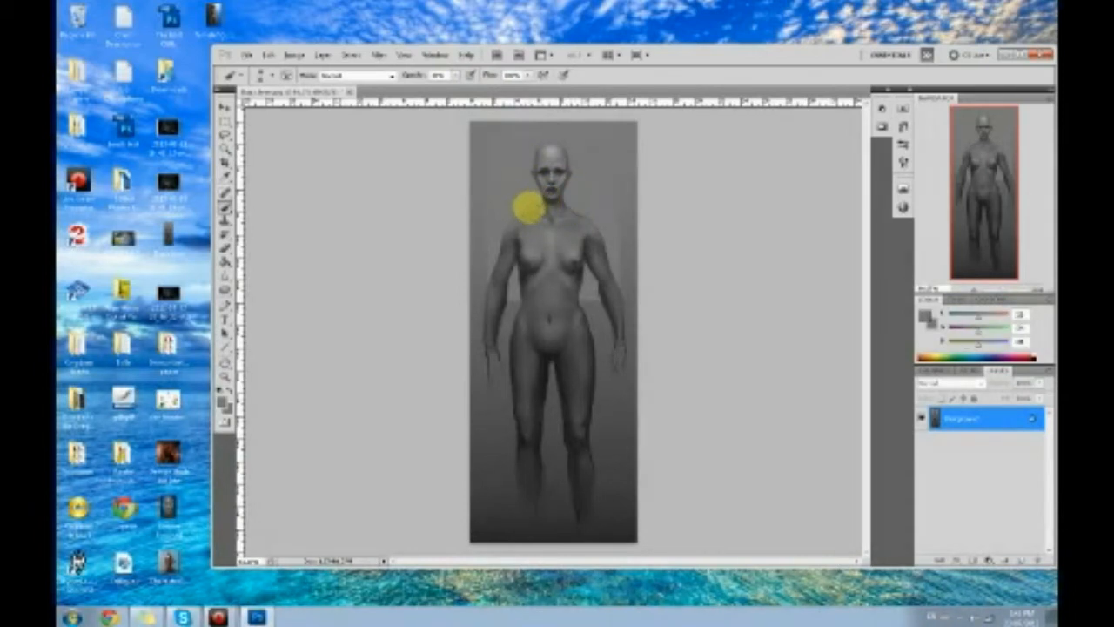
# Start the Liquify filter and reshape the figure's left shoulder with the Forward Warp tool.
pyautogui.click(378, 54)
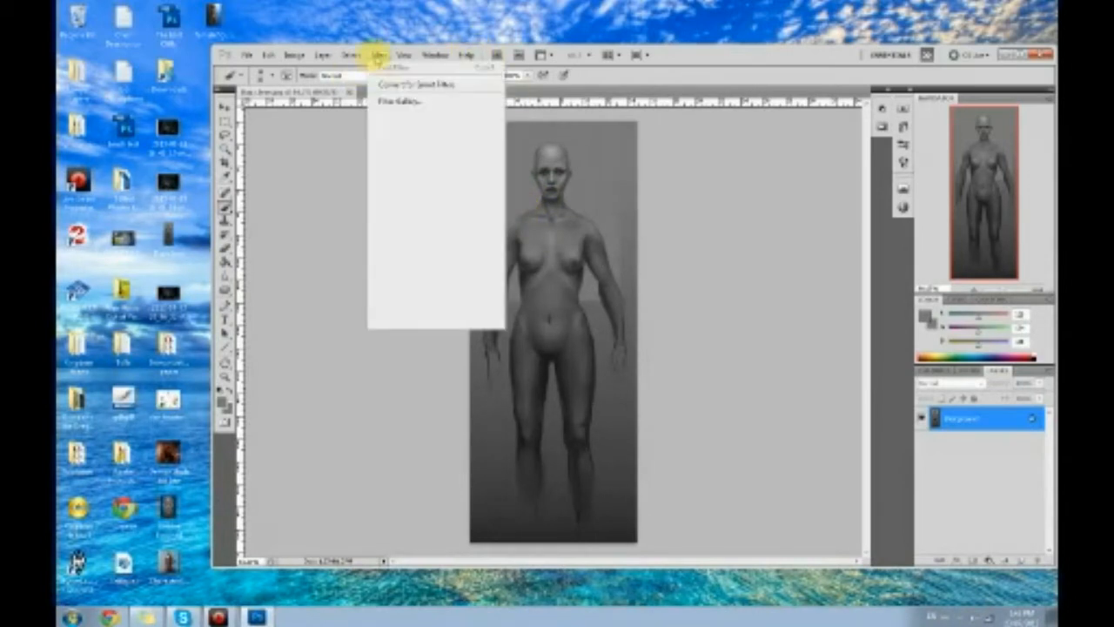
pyautogui.click(400, 135)
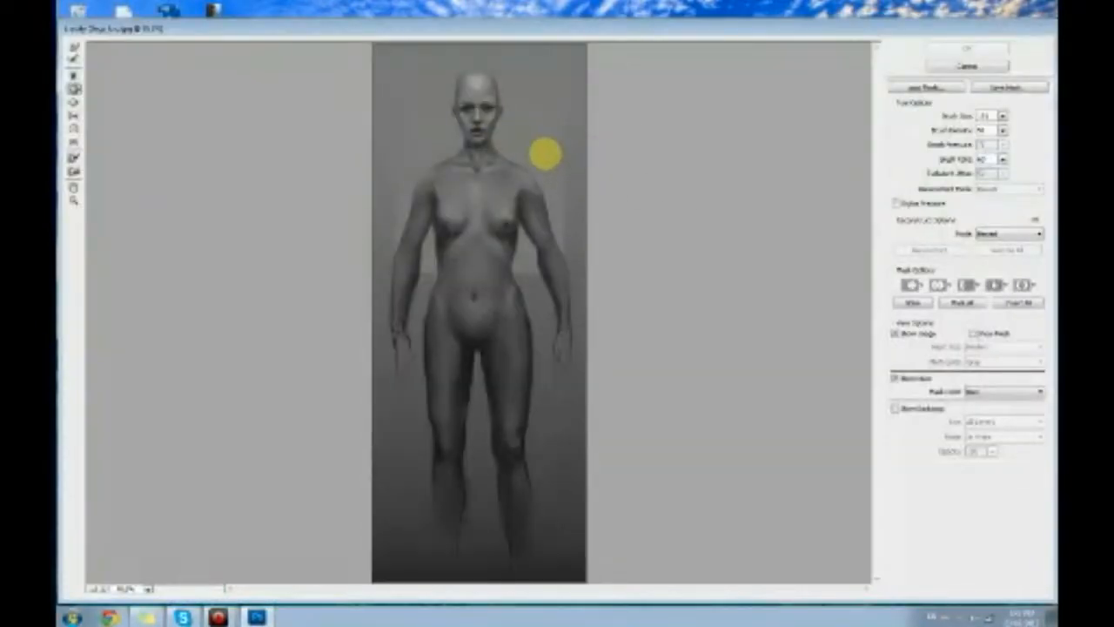
pyautogui.click(75, 48)
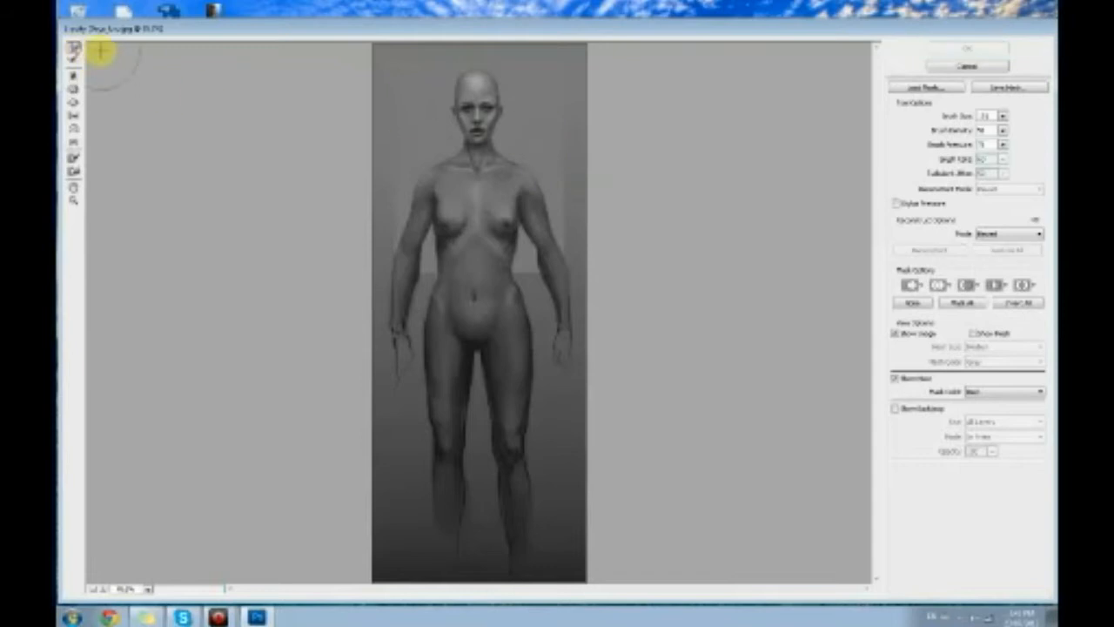
pyautogui.moveTo(545, 175); pyautogui.dragTo(544, 171)
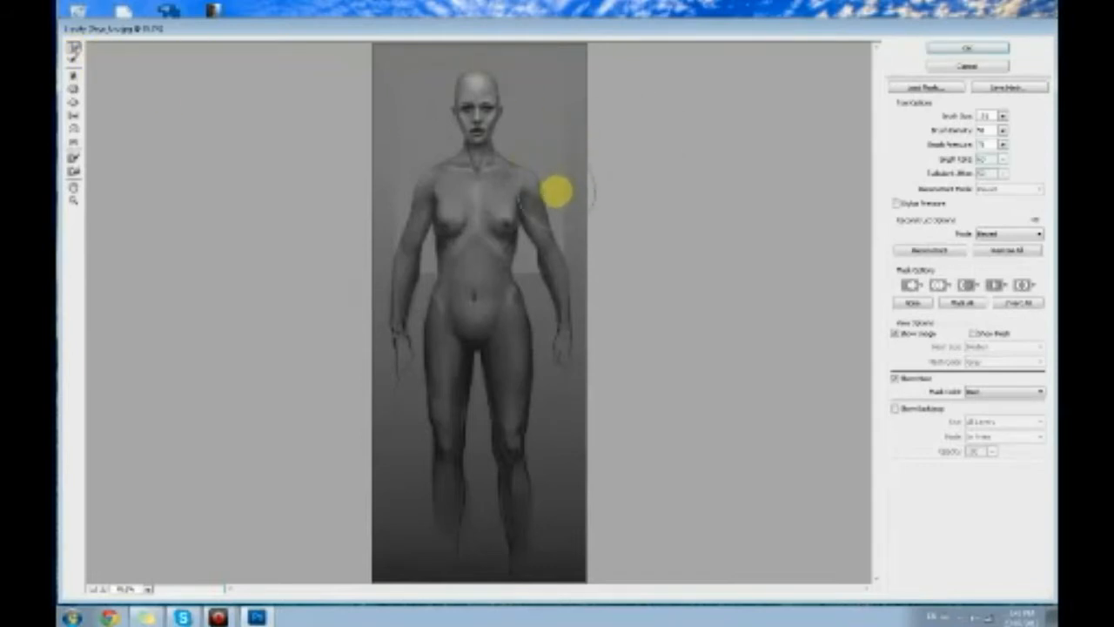
pyautogui.moveTo(557, 191); pyautogui.dragTo(537, 166)
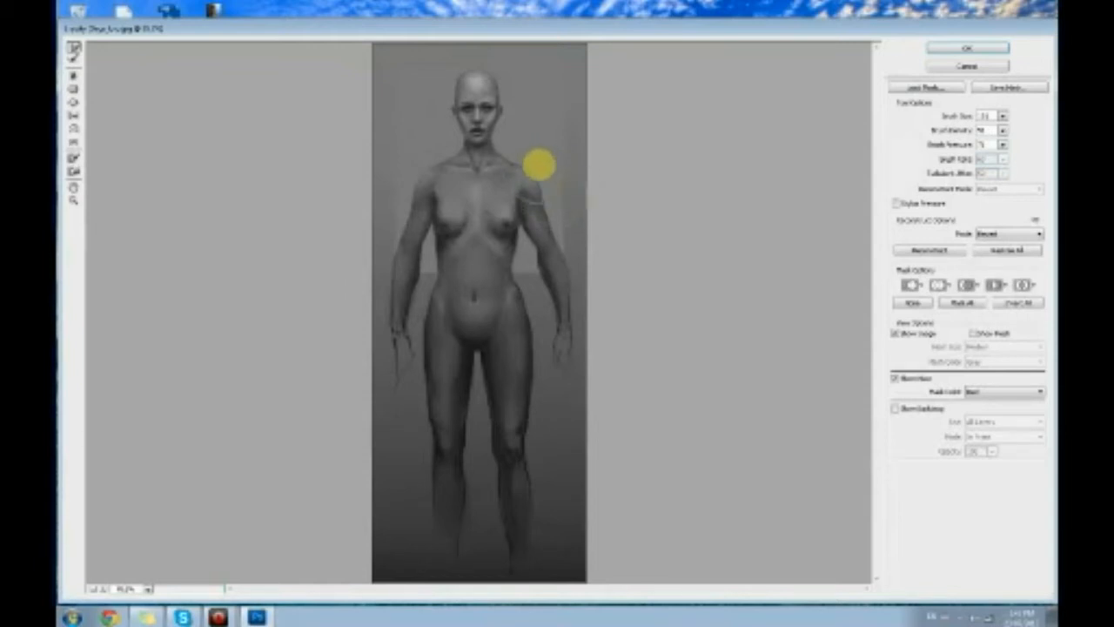
# Lower the Liquify brush pressure and refine the contours of both shoulders with the Forward Warp tool.
pyautogui.click(1003, 116)
pyautogui.click(1002, 145)
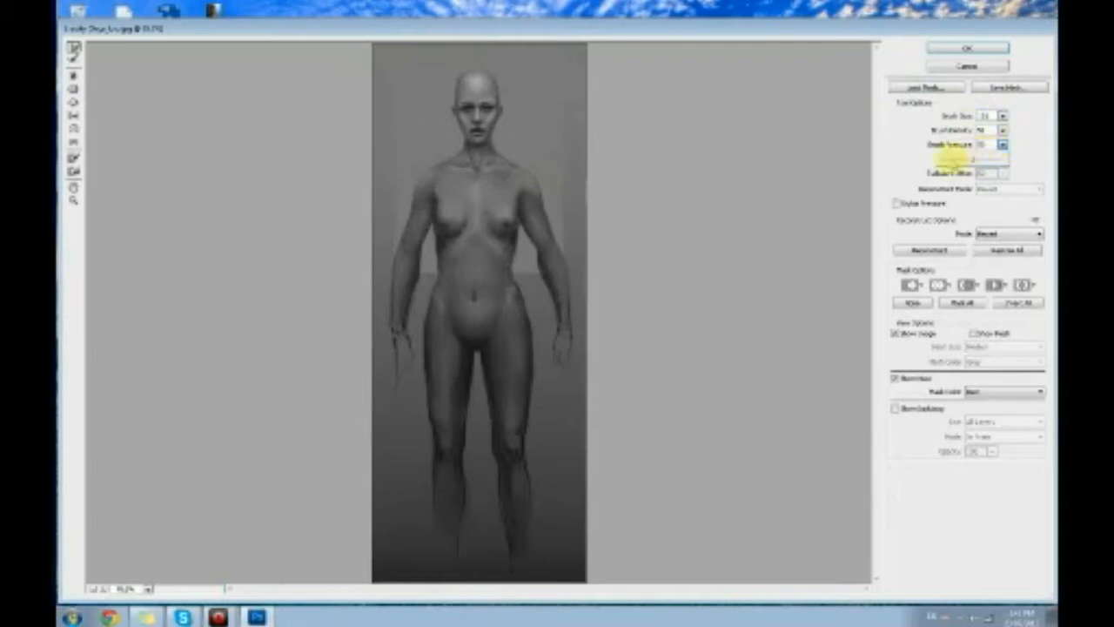
pyautogui.click(542, 176)
pyautogui.moveTo(542, 176)
pyautogui.mouseDown()
pyautogui.moveTo(537, 169)
pyautogui.moveTo(547, 192)
pyautogui.mouseUp()
pyautogui.moveTo(414, 175); pyautogui.dragTo(398, 185)
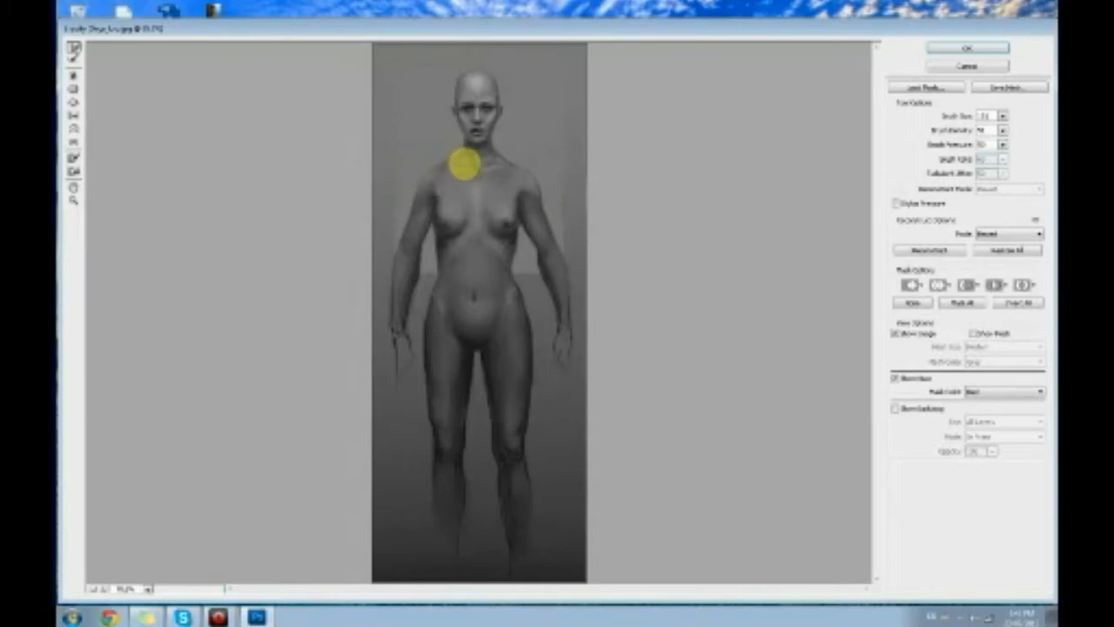
# Reshape the figure's chest with the Forward Warp tool, undoing the first stroke, and apply the Liquify filter.
pyautogui.moveTo(465, 191)
pyautogui.mouseDown()
pyautogui.moveTo(471, 219)
pyautogui.moveTo(451, 233)
pyautogui.moveTo(495, 223)
pyautogui.moveTo(482, 218)
pyautogui.moveTo(499, 235)
pyautogui.moveTo(484, 209)
pyautogui.mouseUp()
pyautogui.hotkey('ctrl', 'z')
pyautogui.click(74, 88)
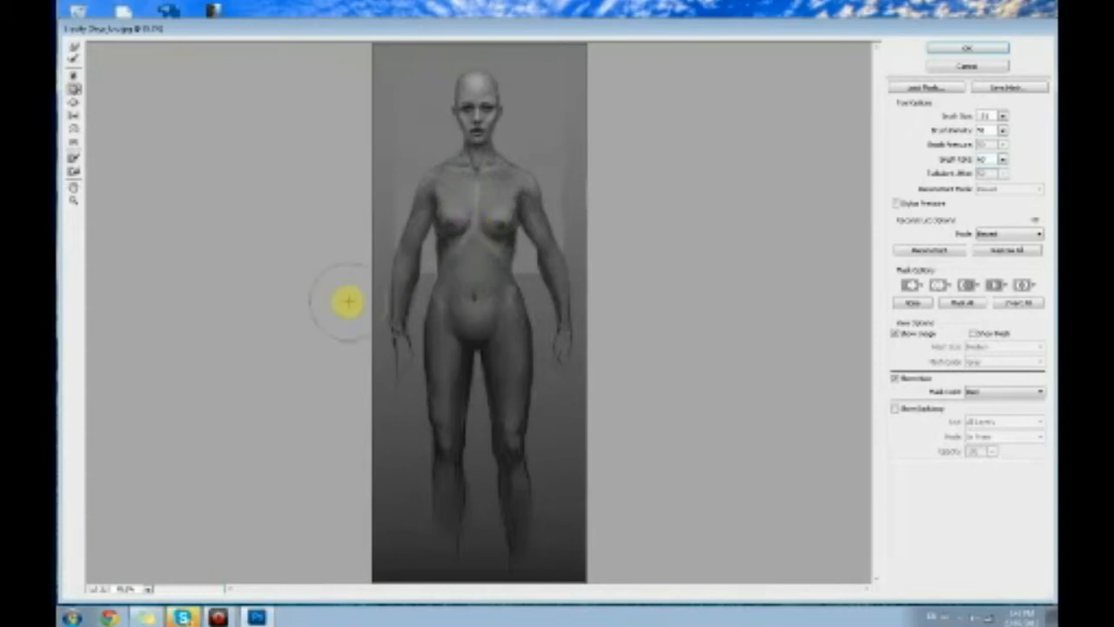
pyautogui.click(73, 49)
pyautogui.moveTo(461, 231)
pyautogui.mouseDown()
pyautogui.moveTo(470, 241)
pyautogui.moveTo(470, 199)
pyautogui.mouseUp()
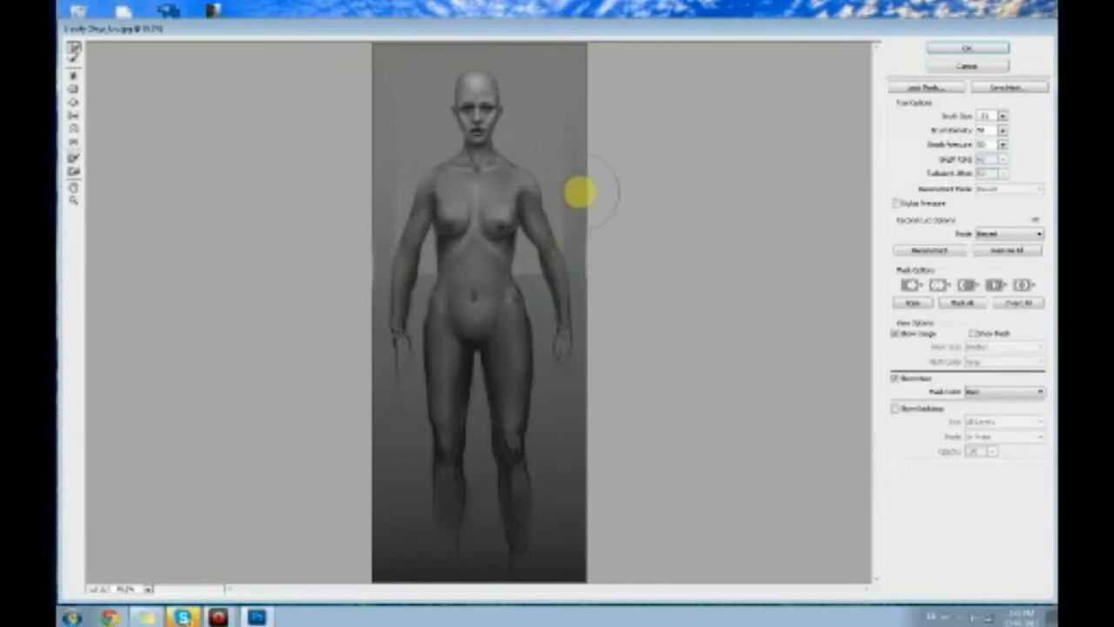
pyautogui.click(966, 48)
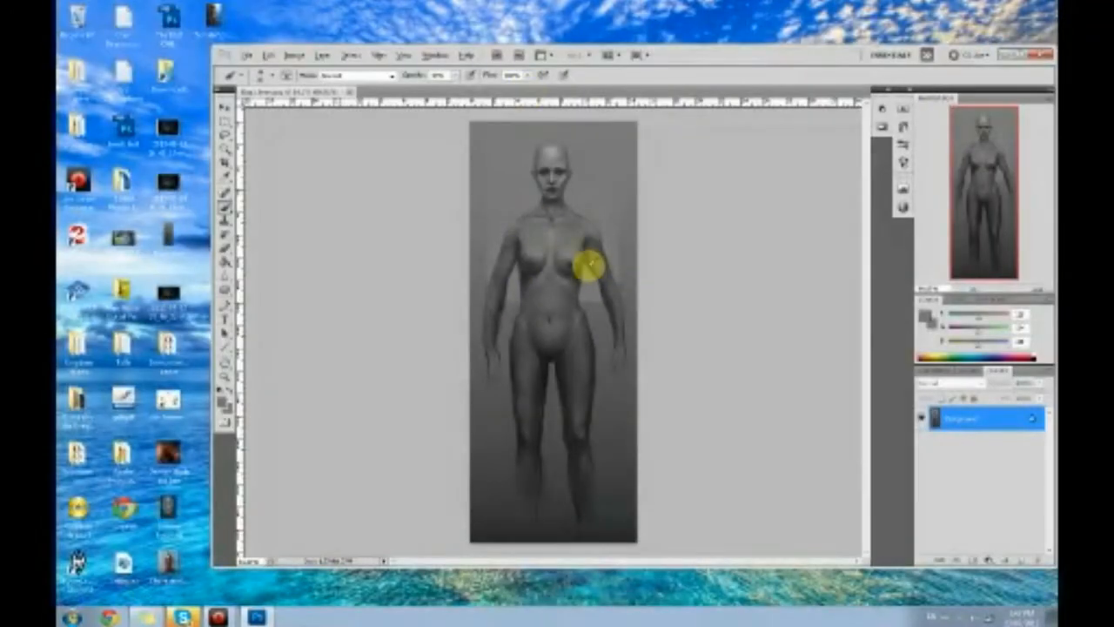
# Repaint the waist and hip contours on both sides of the torso with sampled greys.
pyautogui.keyDown('alt'); pyautogui.click(588, 267); pyautogui.keyUp('alt')
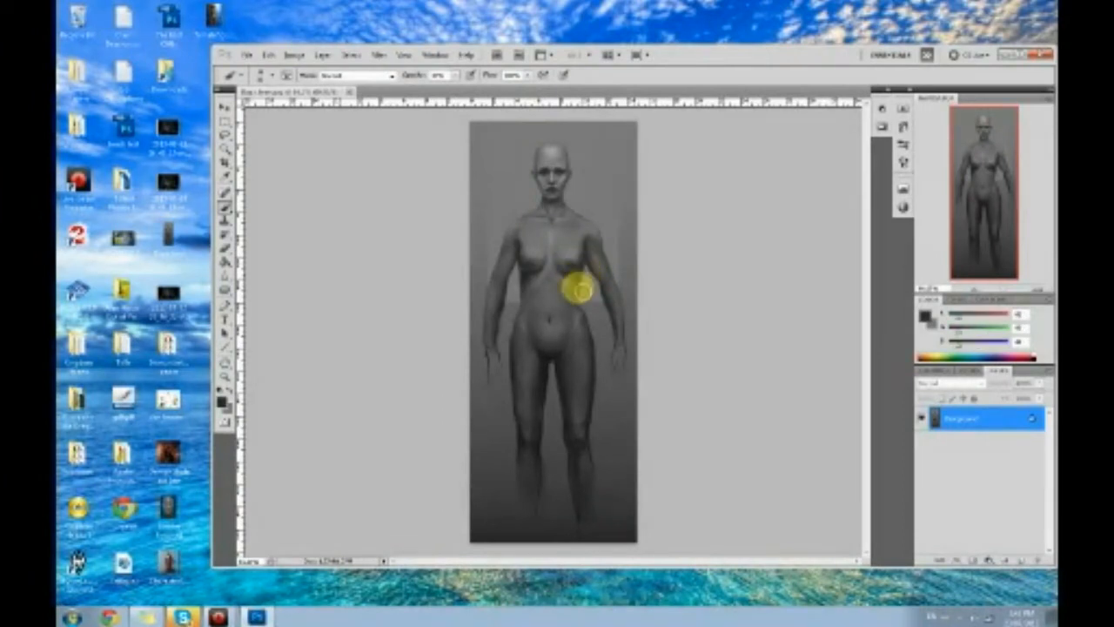
pyautogui.keyDown('alt'); pyautogui.click(577, 299); pyautogui.keyUp('alt')
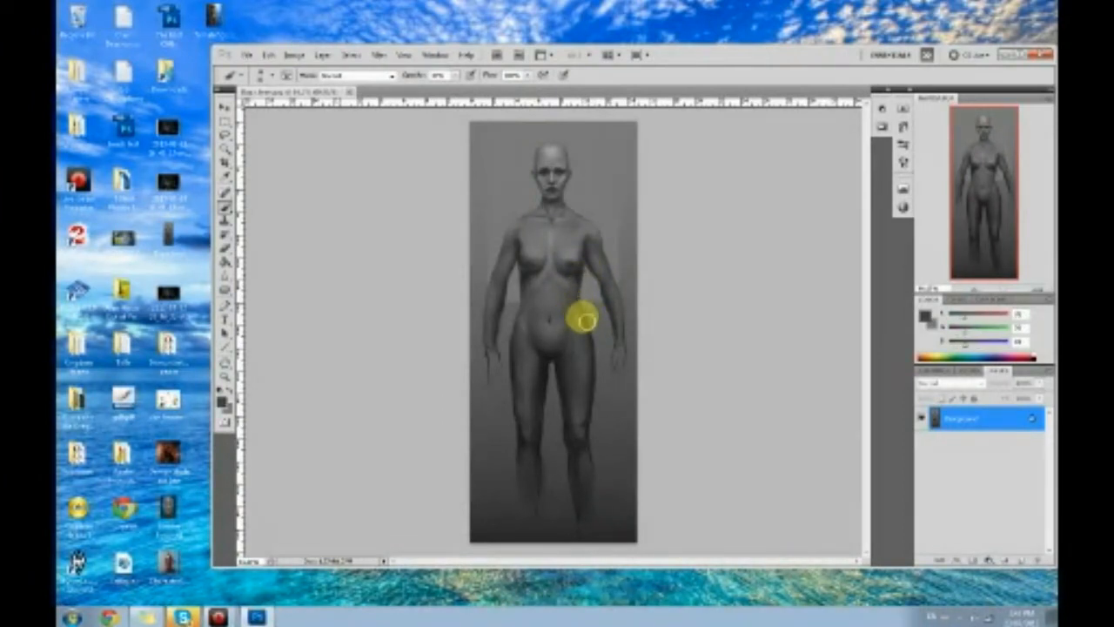
pyautogui.keyDown('alt'); pyautogui.click(520, 279); pyautogui.keyUp('alt')
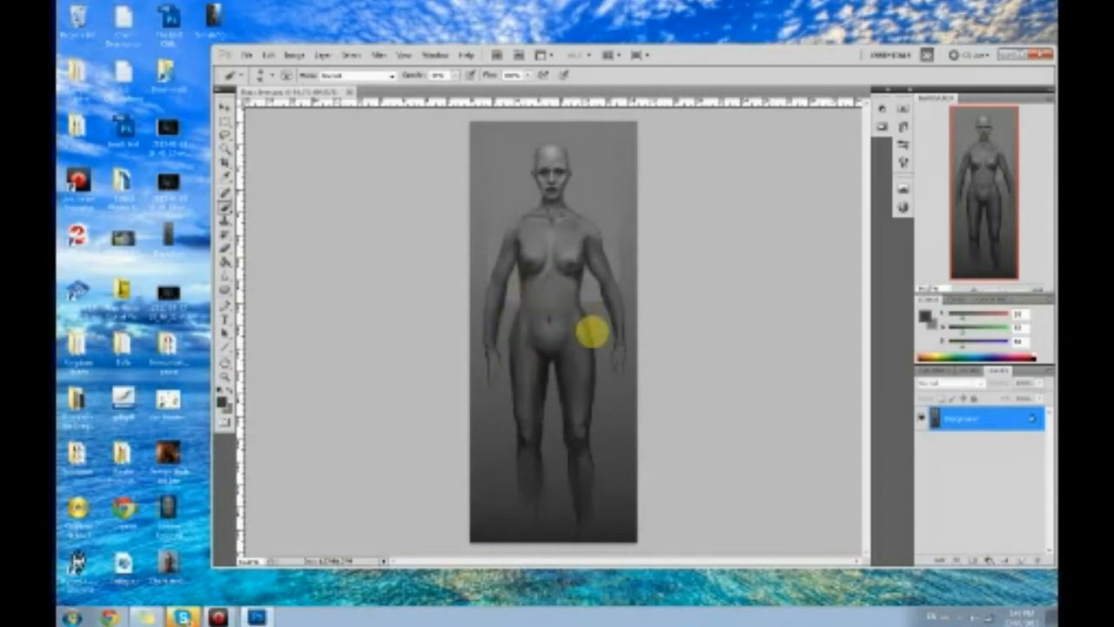
pyautogui.click(596, 314)
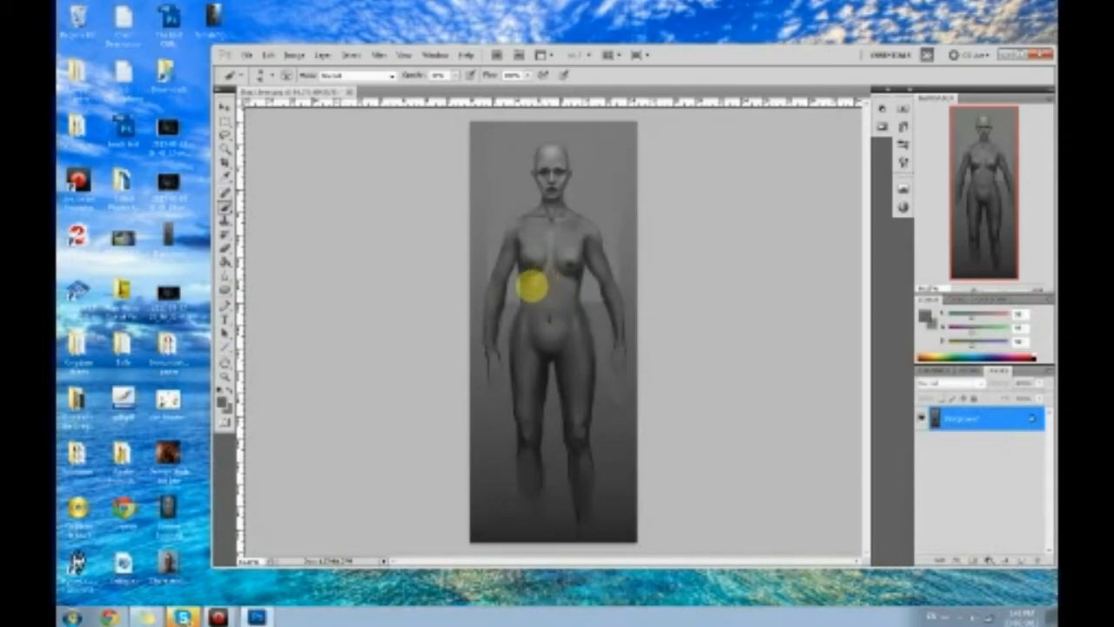
# Shade the chest and the area beneath the breasts with dark and light greys sampled from the skin.
pyautogui.keyDown('alt'); pyautogui.click(531, 272); pyautogui.keyUp('alt')
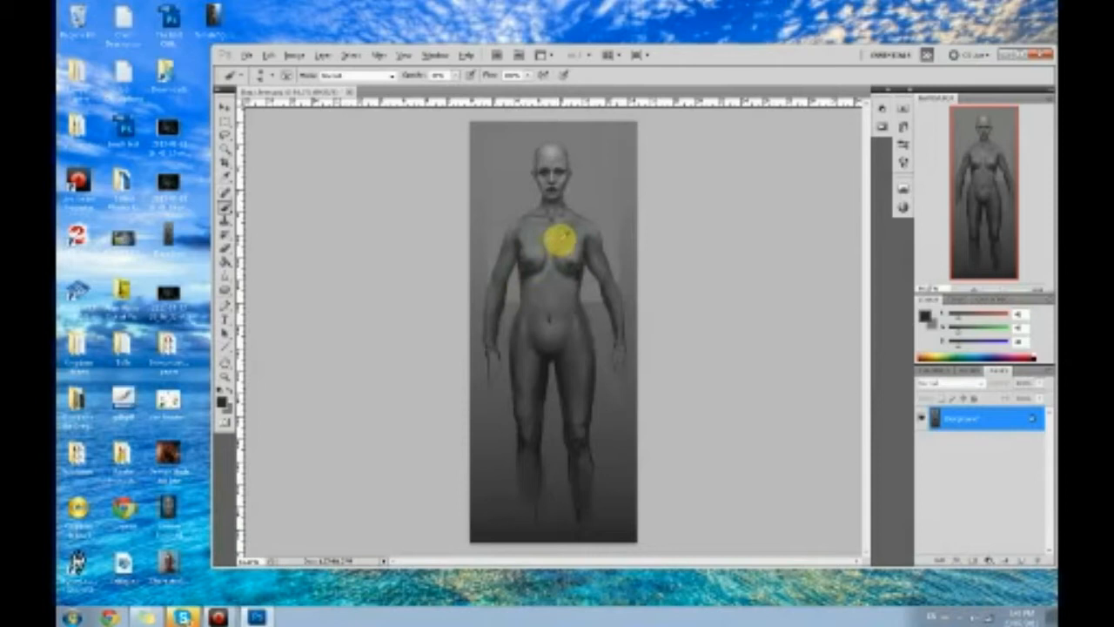
pyautogui.keyDown('alt'); pyautogui.click(565, 278); pyautogui.keyUp('alt')
pyautogui.keyDown('alt'); pyautogui.click(567, 279); pyautogui.keyUp('alt')
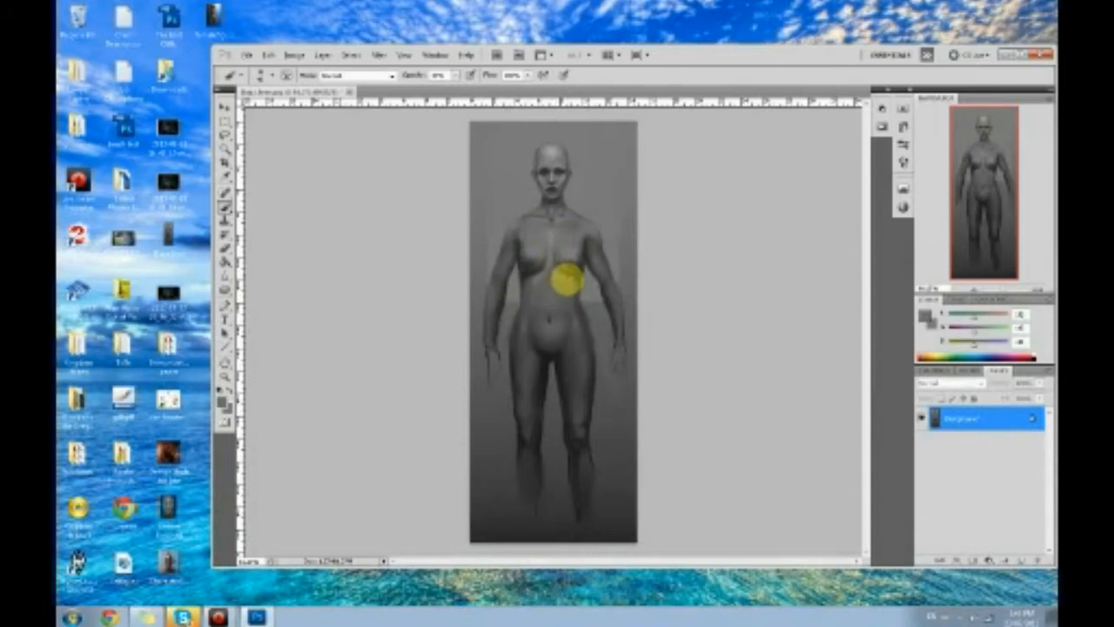
pyautogui.keyDown('alt'); pyautogui.click(543, 239); pyautogui.keyUp('alt')
# Model the abdomen and navel area with greys sampled from the stomach and from beneath the breasts.
pyautogui.keyDown('alt'); pyautogui.click(555, 324); pyautogui.keyUp('alt')
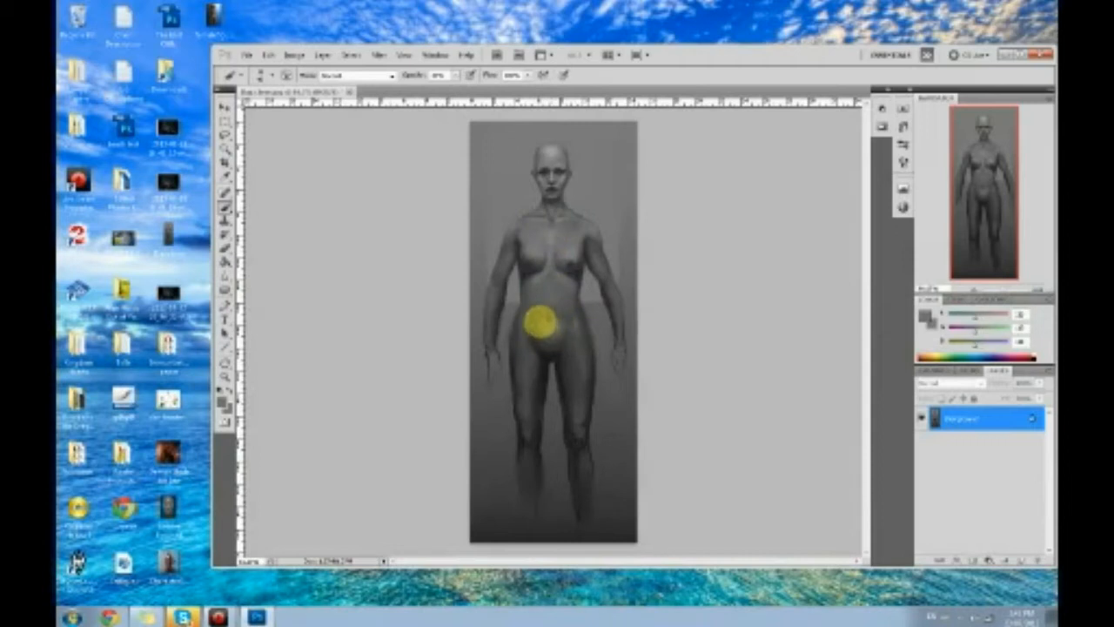
pyautogui.keyDown('alt'); pyautogui.click(570, 281); pyautogui.keyUp('alt')
pyautogui.keyDown('alt'); pyautogui.click(552, 304); pyautogui.keyUp('alt')
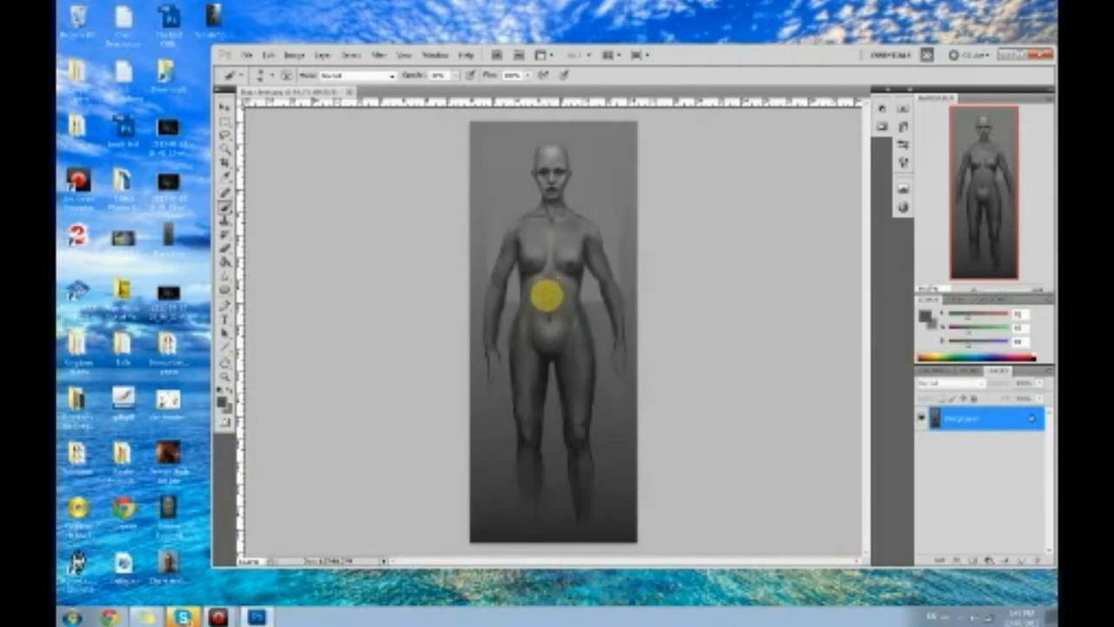
pyautogui.keyDown('alt'); pyautogui.click(543, 292); pyautogui.keyUp('alt')
pyautogui.keyDown('alt'); pyautogui.click(549, 276); pyautogui.keyUp('alt')
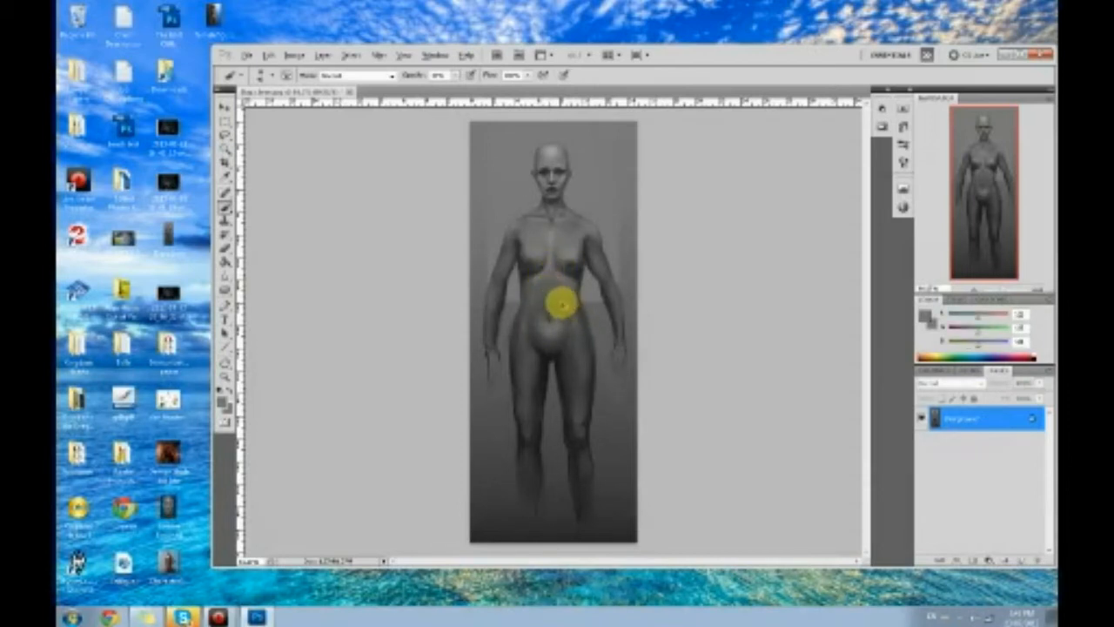
pyautogui.keyDown('alt'); pyautogui.click(539, 271); pyautogui.keyUp('alt')
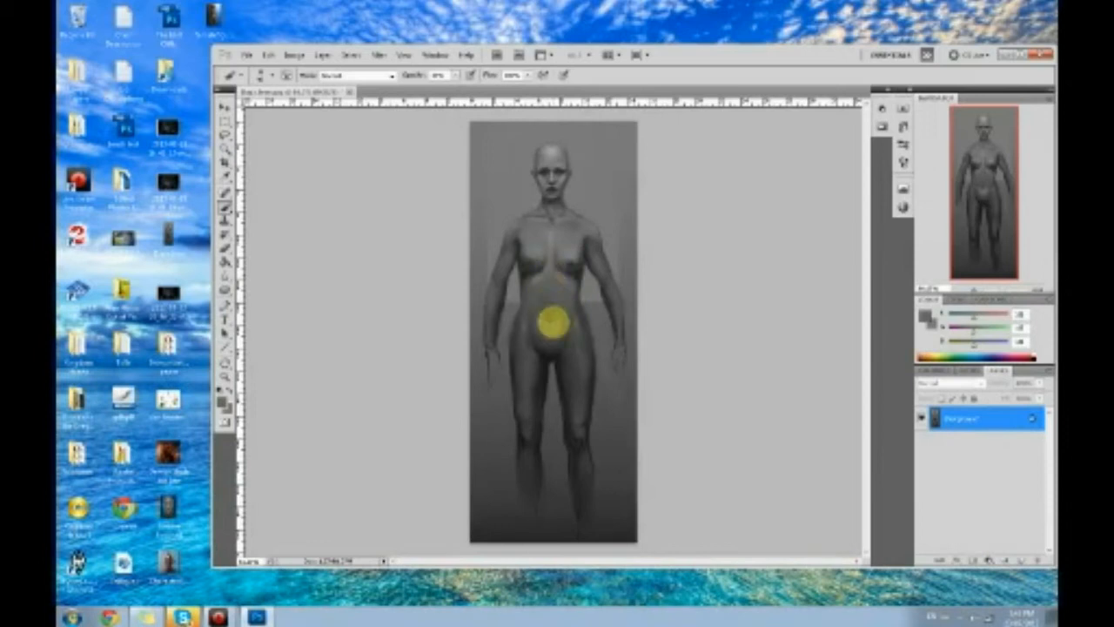
pyautogui.keyDown('alt'); pyautogui.click(552, 319); pyautogui.keyUp('alt')
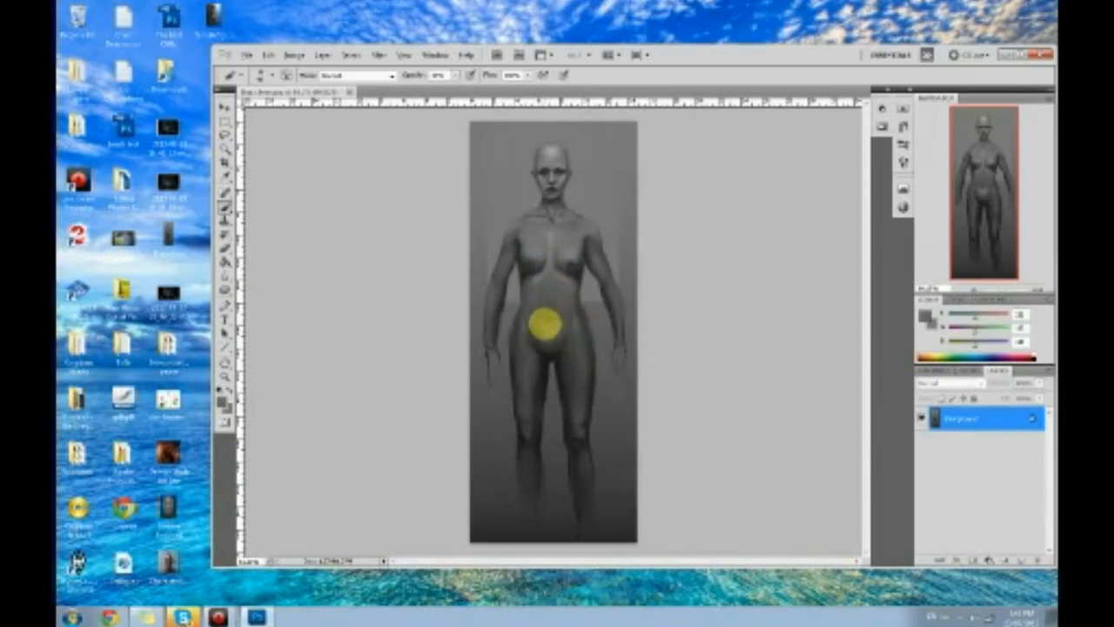
# Refine the edges of the arms and the gap beside the waist with greys sampled from the background and skin.
pyautogui.keyDown('alt'); pyautogui.click(559, 172); pyautogui.keyUp('alt')
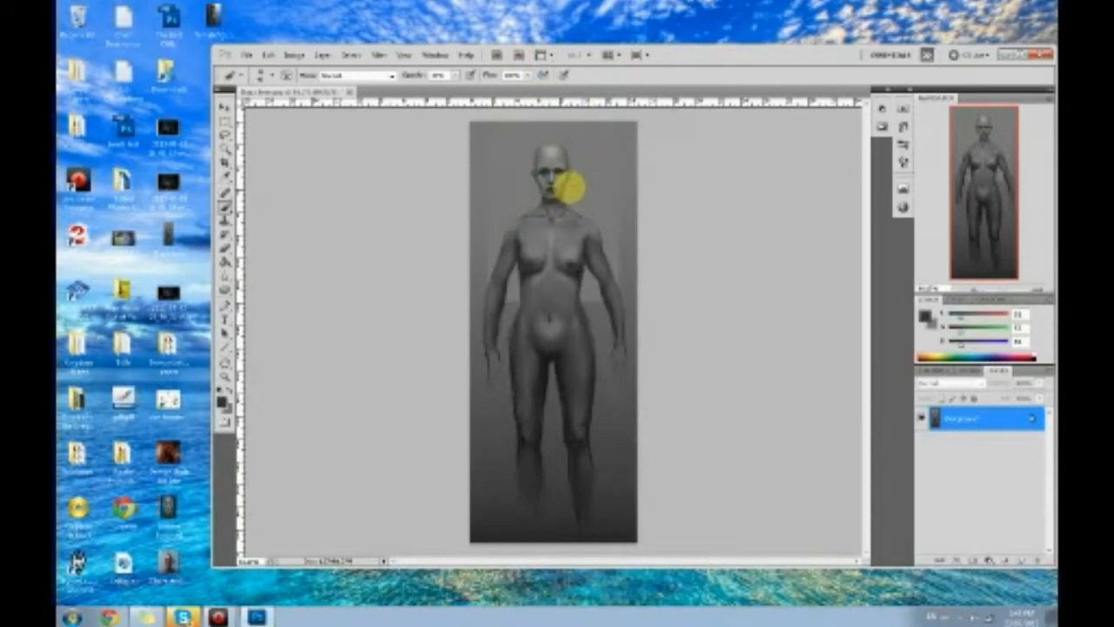
pyautogui.keyDown('alt'); pyautogui.click(477, 306); pyautogui.keyUp('alt')
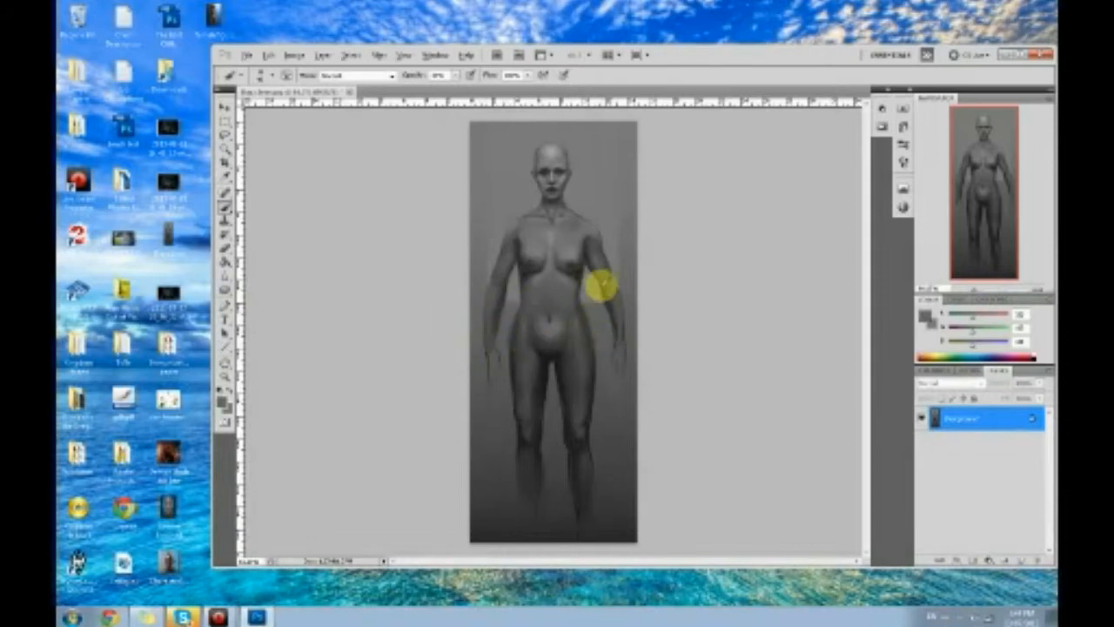
pyautogui.keyDown('alt'); pyautogui.click(593, 261); pyautogui.keyUp('alt')
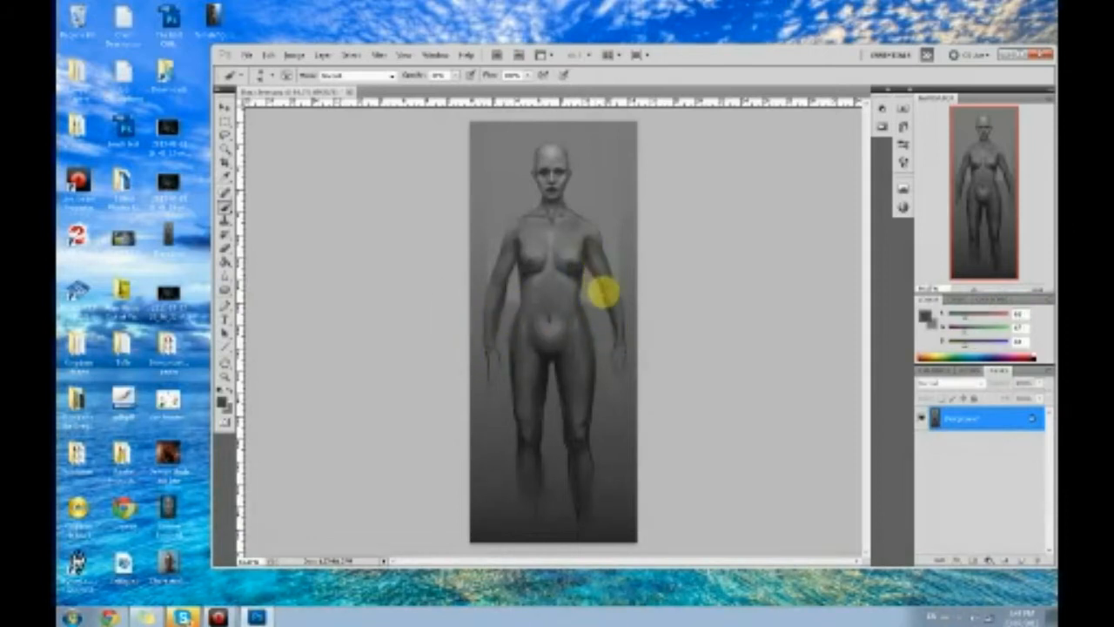
pyautogui.keyDown('alt'); pyautogui.click(589, 281); pyautogui.keyUp('alt')
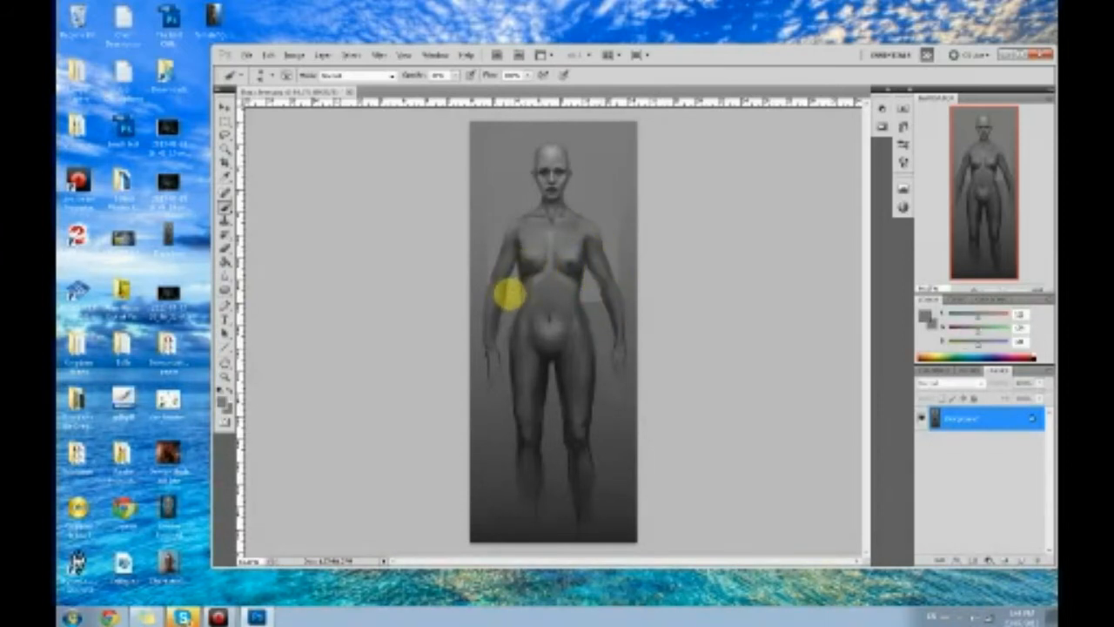
# Repaint the crotch shadow and the outer waist and hip edges with sampled dark and mid greys.
pyautogui.keyDown('alt'); pyautogui.click(510, 360); pyautogui.keyUp('alt')
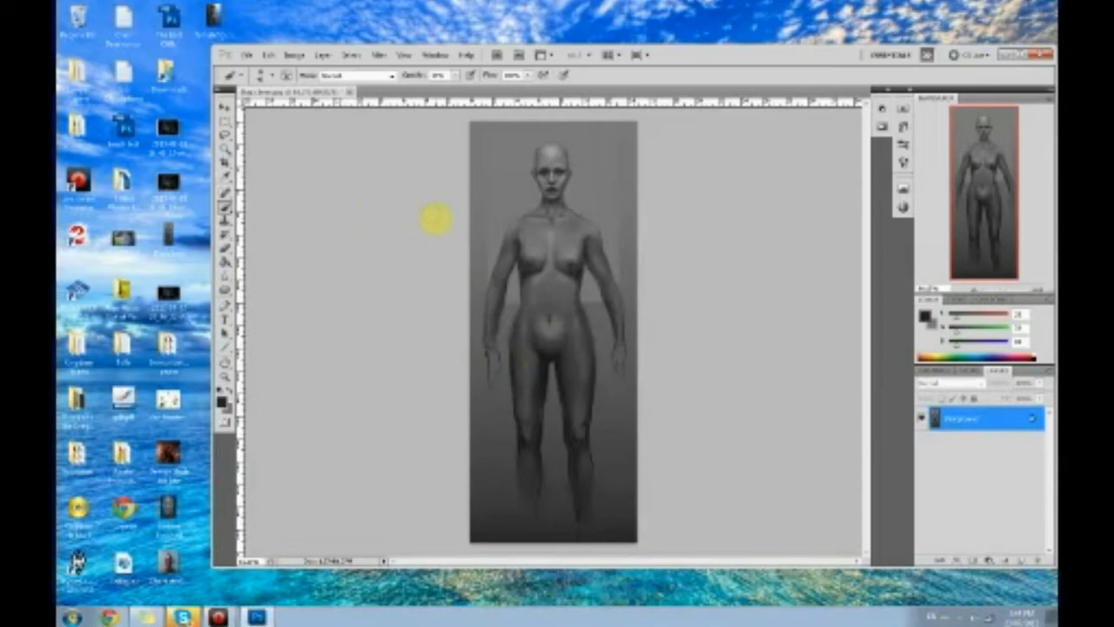
pyautogui.keyDown('alt'); pyautogui.click(552, 363); pyautogui.keyUp('alt')
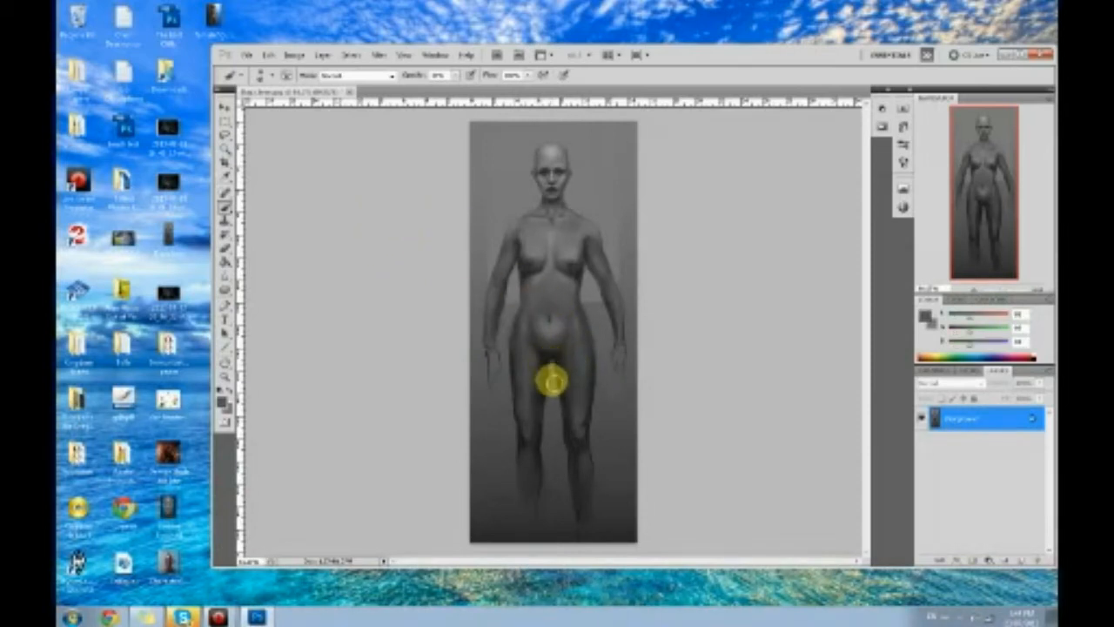
pyautogui.keyDown('alt'); pyautogui.click(520, 261); pyautogui.keyUp('alt')
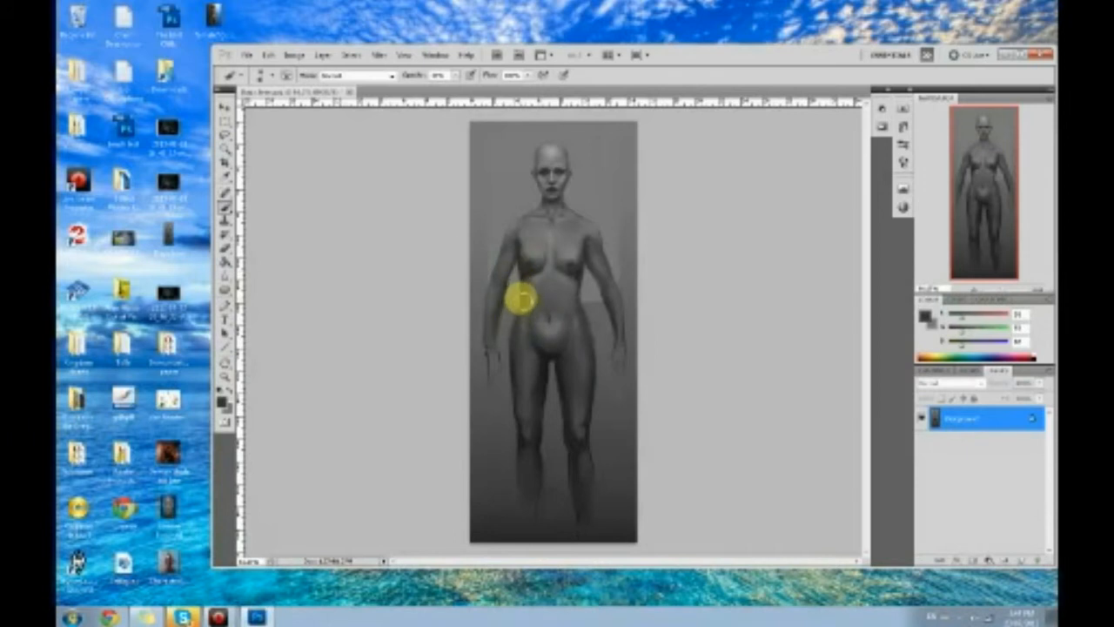
pyautogui.keyDown('alt'); pyautogui.click(508, 322); pyautogui.keyUp('alt')
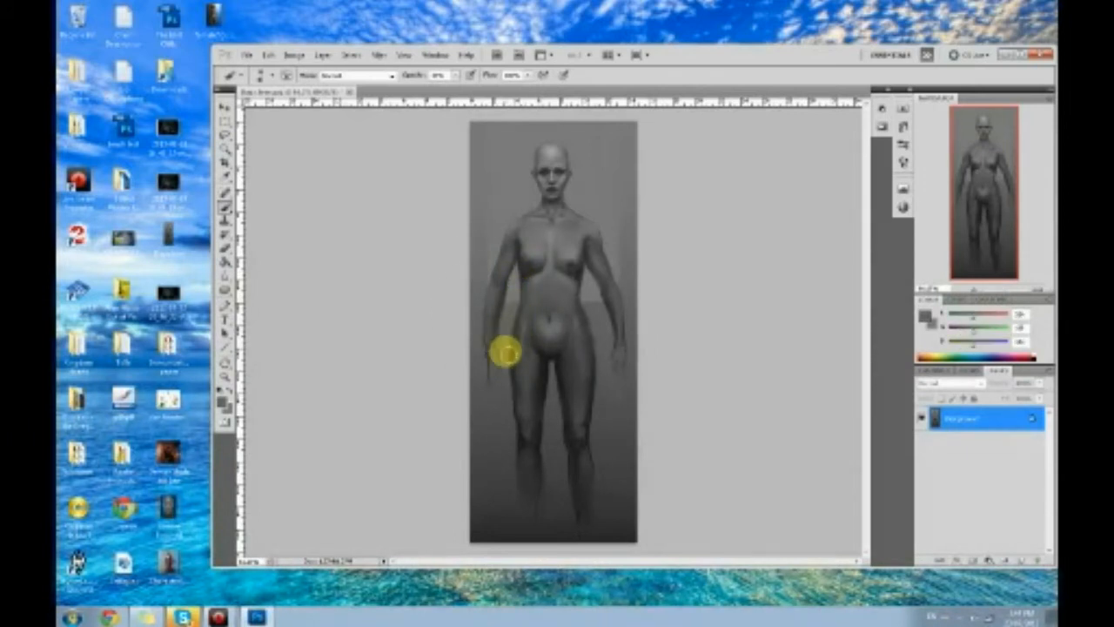
pyautogui.keyDown('alt'); pyautogui.click(586, 310); pyautogui.keyUp('alt')
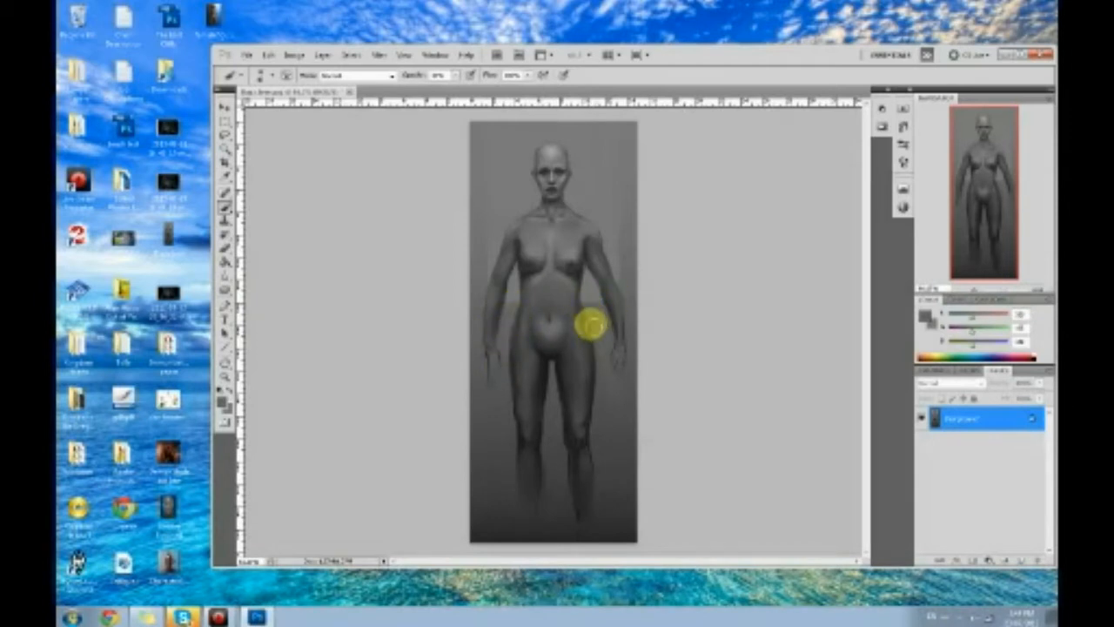
pyautogui.keyDown('alt'); pyautogui.click(520, 315); pyautogui.keyUp('alt')
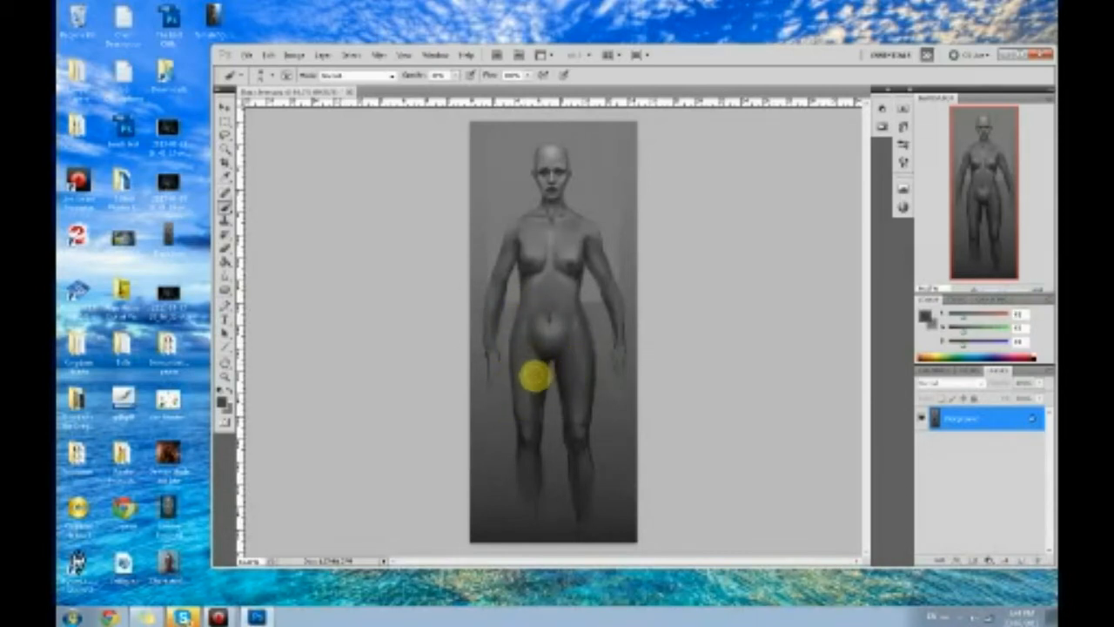
# Darken the inner thighs and touch up the side of the waist with greys sampled from those areas.
pyautogui.keyDown('alt'); pyautogui.click(543, 375); pyautogui.keyUp('alt')
pyautogui.keyDown('alt'); pyautogui.click(540, 364); pyautogui.keyUp('alt')
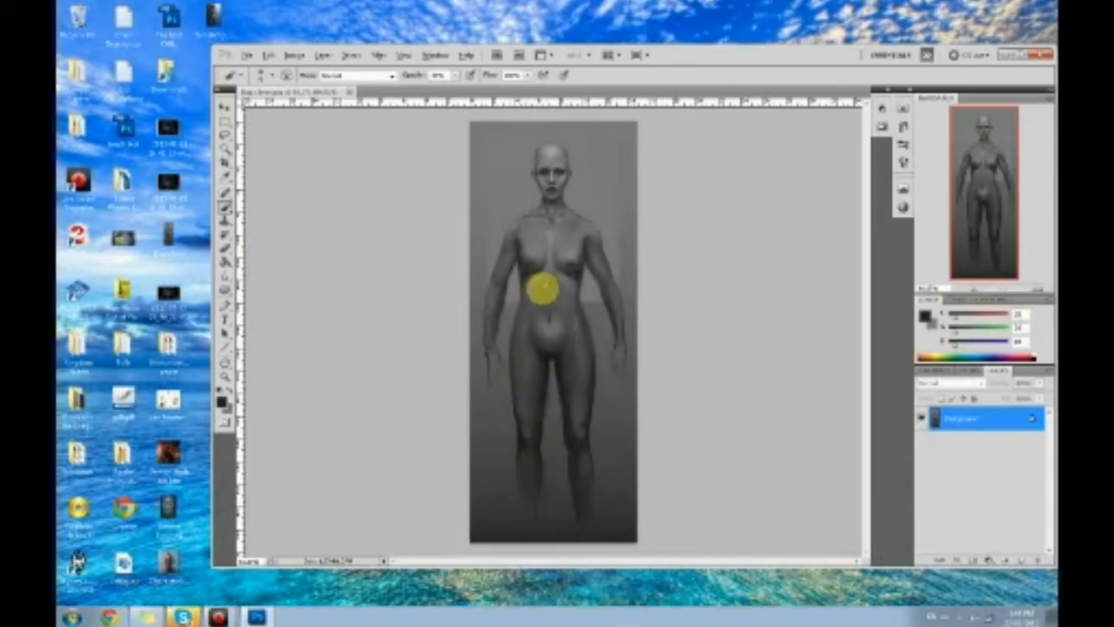
pyautogui.keyDown('alt'); pyautogui.click(518, 298); pyautogui.keyUp('alt')
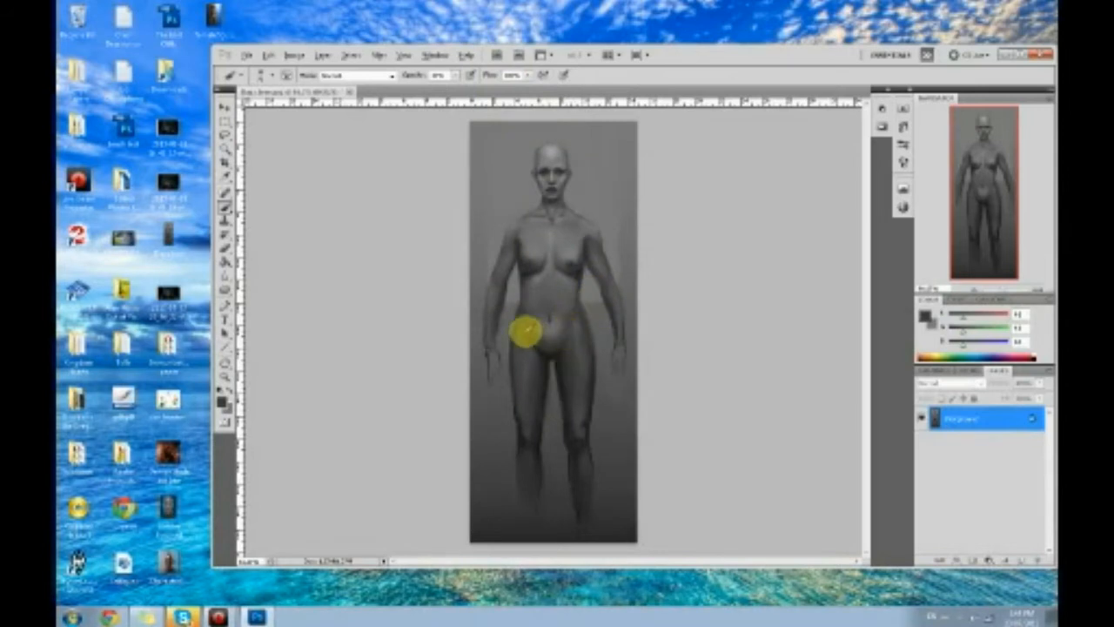
# Reshape the lower belly and groin by painting over the rounded stomach with greys sampled from the pelvis.
pyautogui.keyDown('alt'); pyautogui.click(523, 326); pyautogui.keyUp('alt')
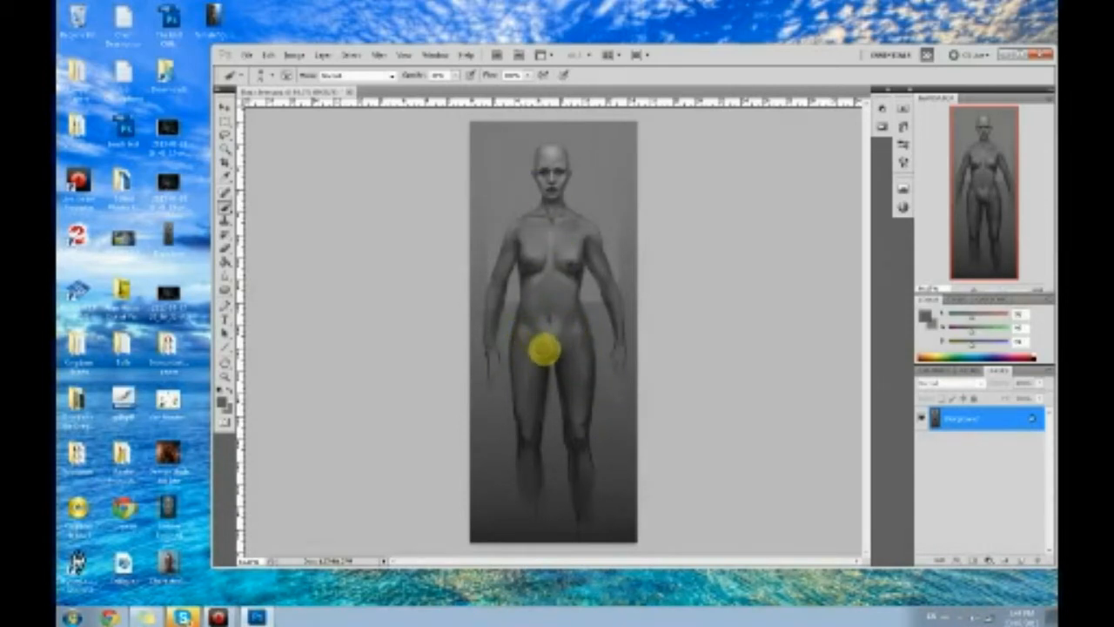
pyautogui.keyDown('alt'); pyautogui.click(537, 350); pyautogui.keyUp('alt')
pyautogui.keyDown('alt'); pyautogui.click(540, 347); pyautogui.keyUp('alt')
pyautogui.keyDown('alt'); pyautogui.click(538, 348); pyautogui.keyUp('alt')
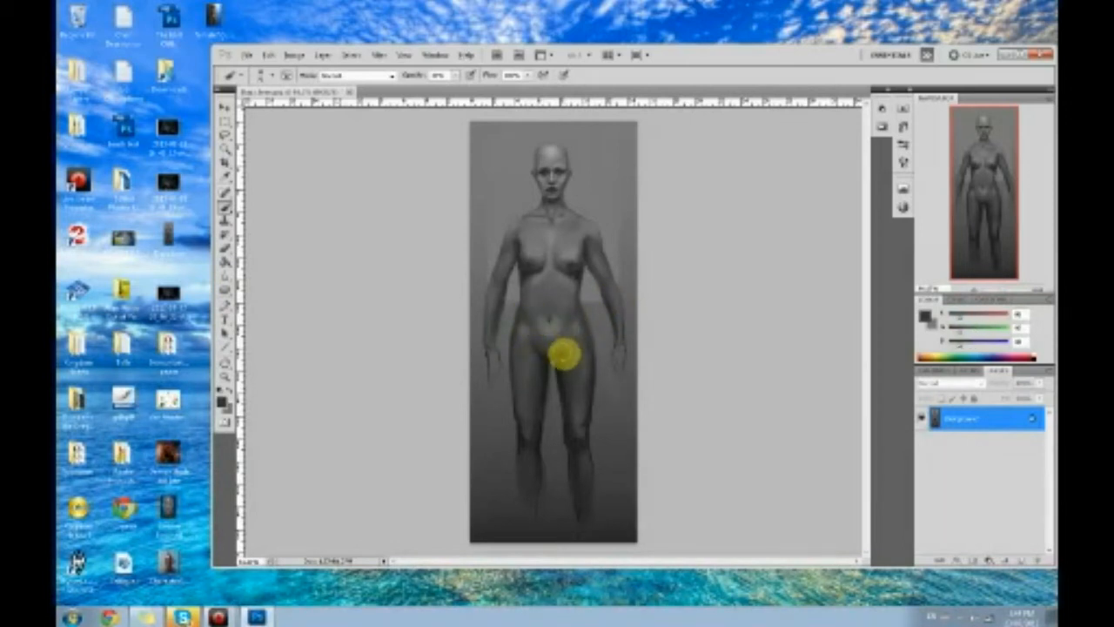
pyautogui.keyDown('alt'); pyautogui.click(530, 336); pyautogui.keyUp('alt')
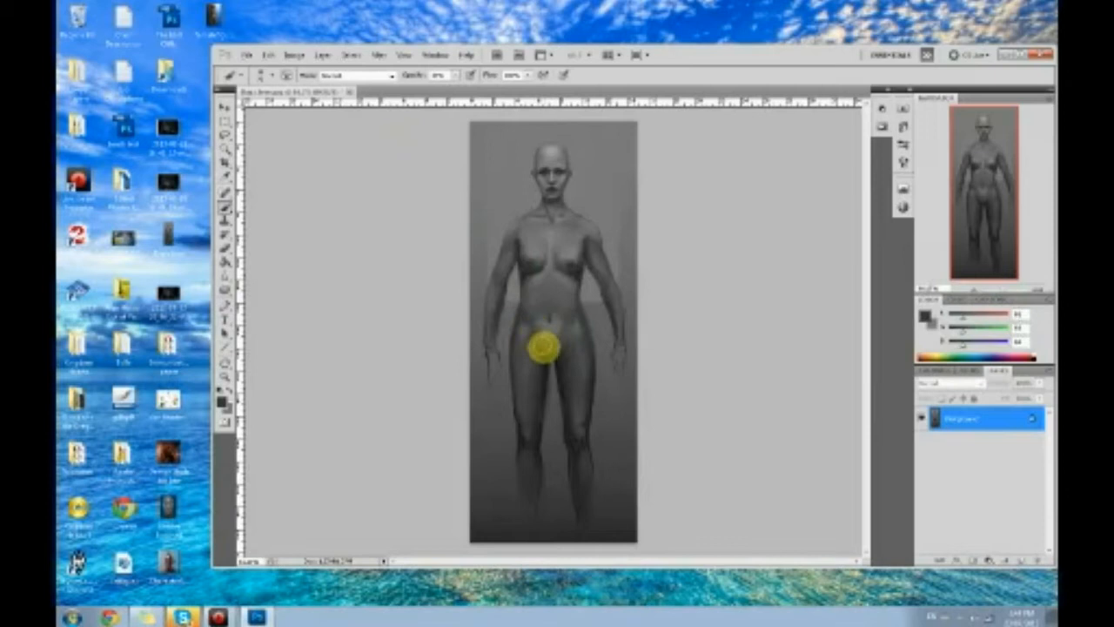
pyautogui.keyDown('alt'); pyautogui.click(533, 325); pyautogui.keyUp('alt')
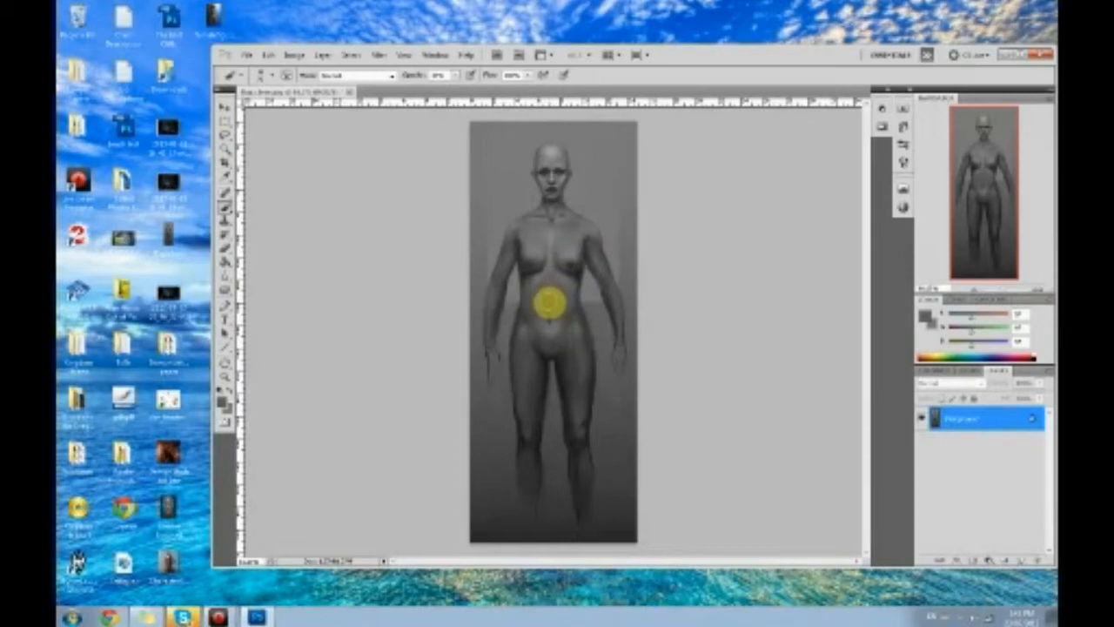
# Refine the outer breast, armpit and rib-cage contours down to the waist with sampled light and dark greys.
pyautogui.keyDown('alt'); pyautogui.click(570, 267); pyautogui.keyUp('alt')
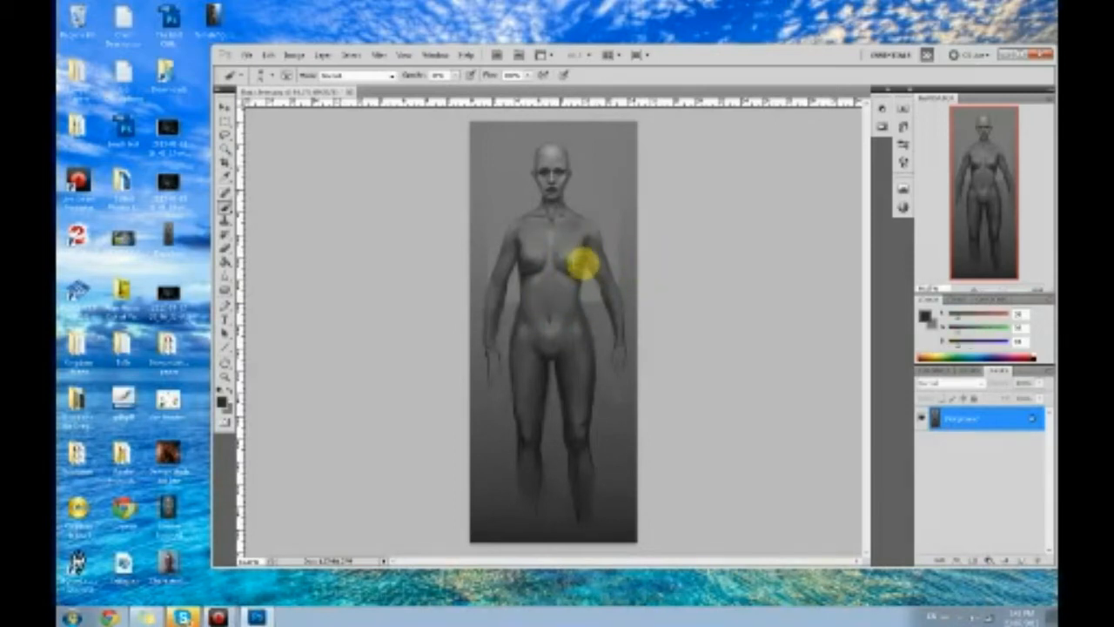
pyautogui.keyDown('alt'); pyautogui.click(583, 297); pyautogui.keyUp('alt')
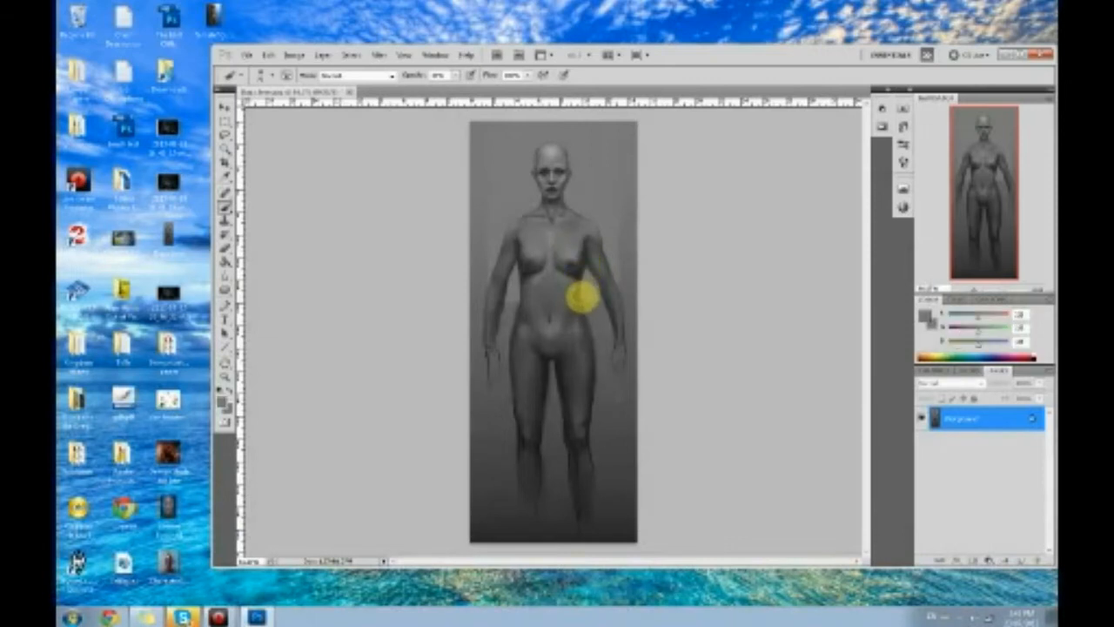
pyautogui.keyDown('alt'); pyautogui.click(590, 271); pyautogui.keyUp('alt')
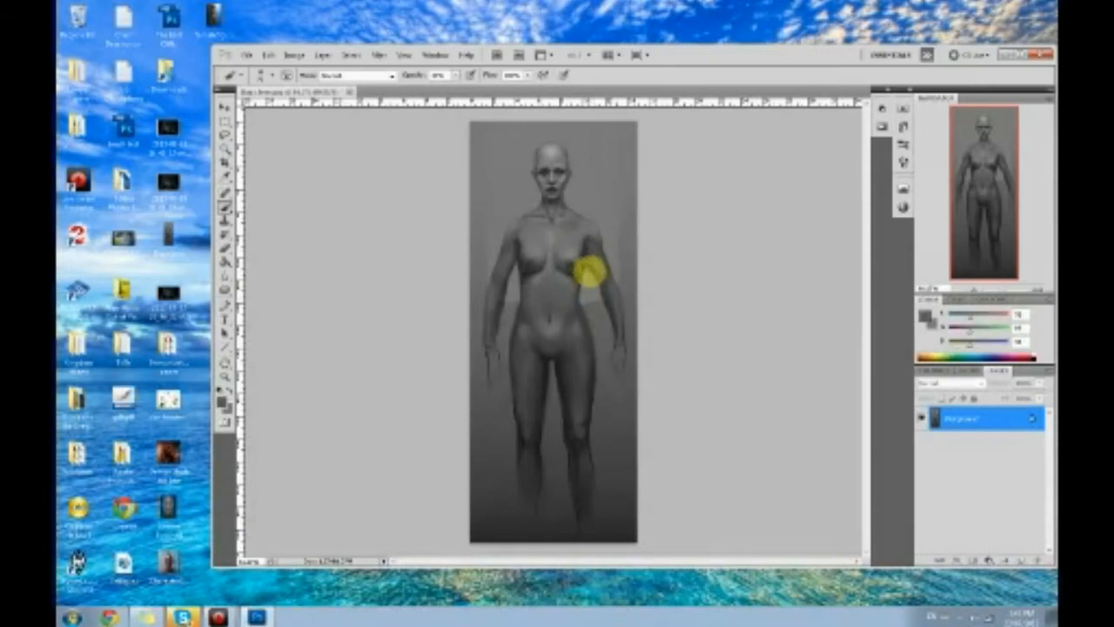
pyautogui.keyDown('alt'); pyautogui.click(587, 278); pyautogui.keyUp('alt')
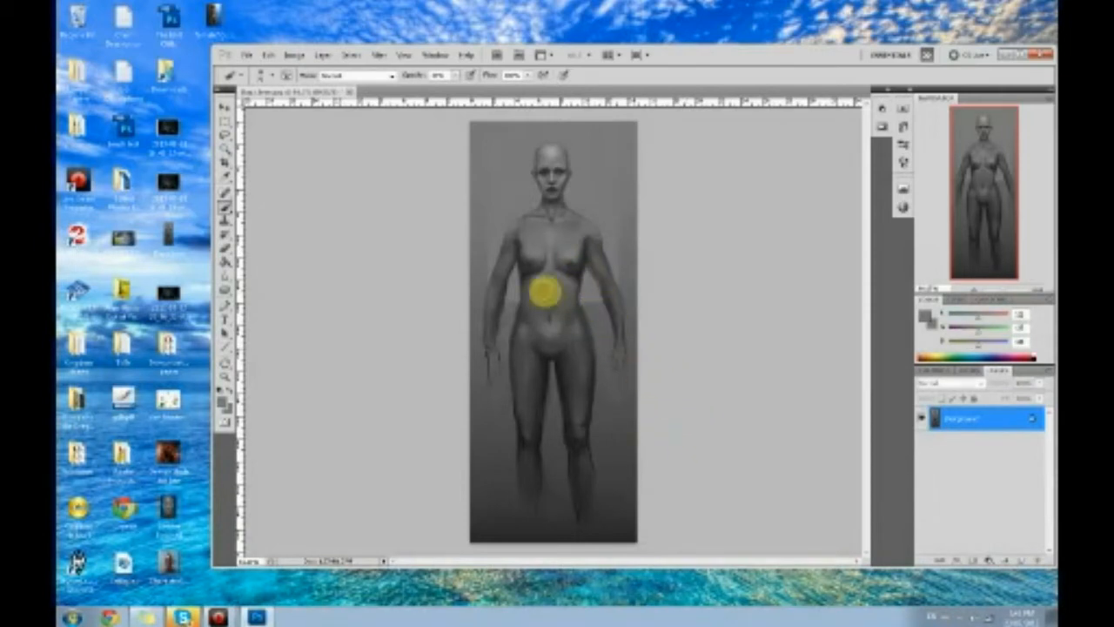
pyautogui.keyDown('alt'); pyautogui.click(576, 278); pyautogui.keyUp('alt')
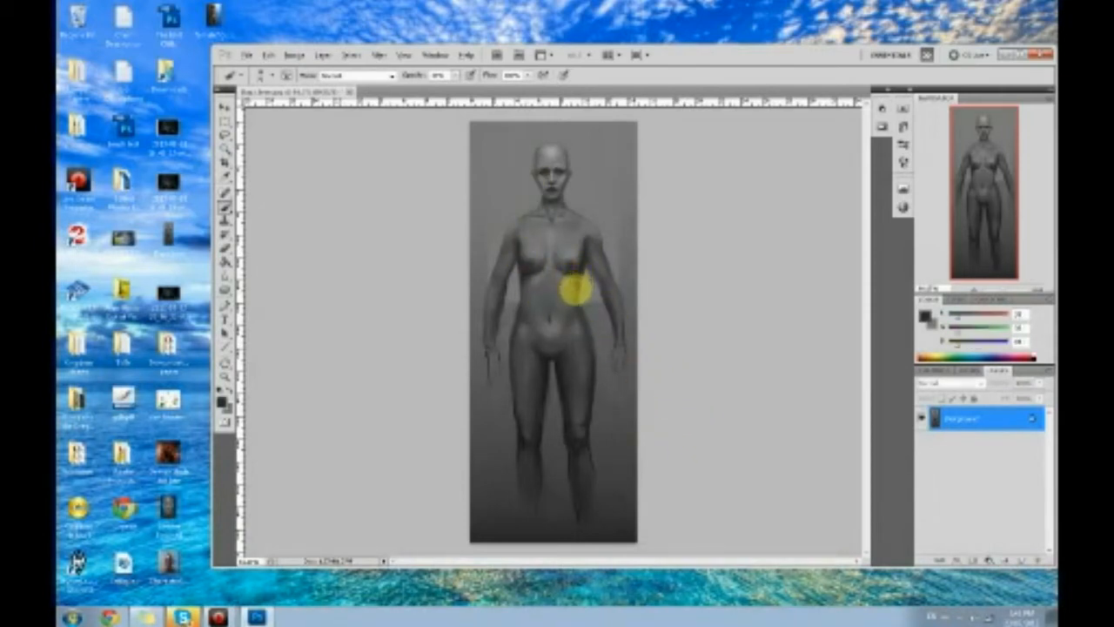
pyautogui.keyDown('alt'); pyautogui.click(574, 292); pyautogui.keyUp('alt')
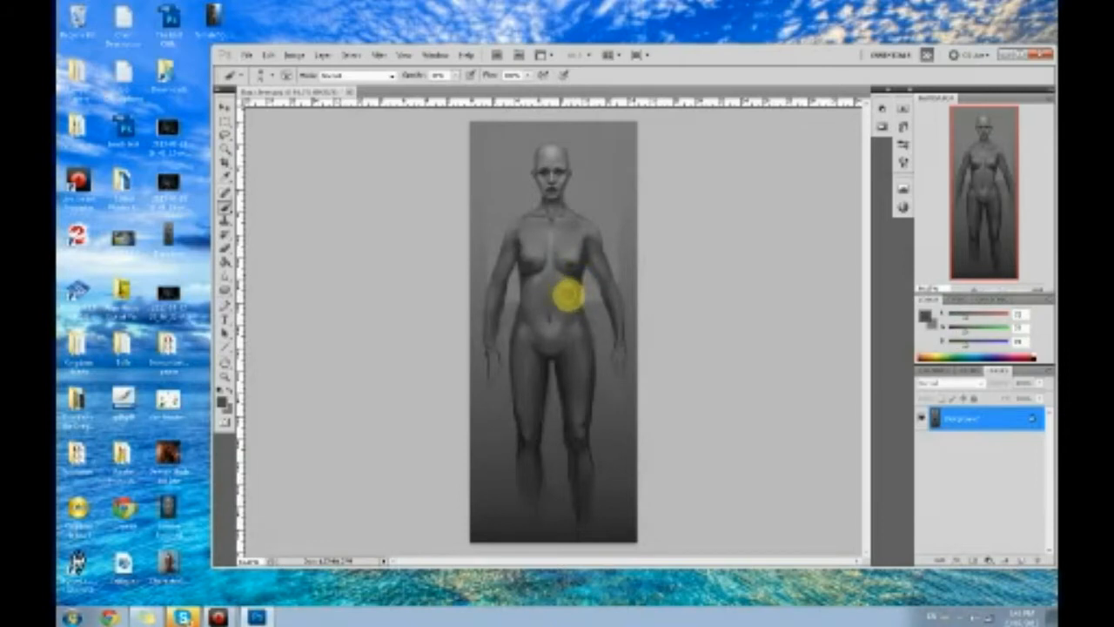
pyautogui.keyDown('alt'); pyautogui.click(521, 305); pyautogui.keyUp('alt')
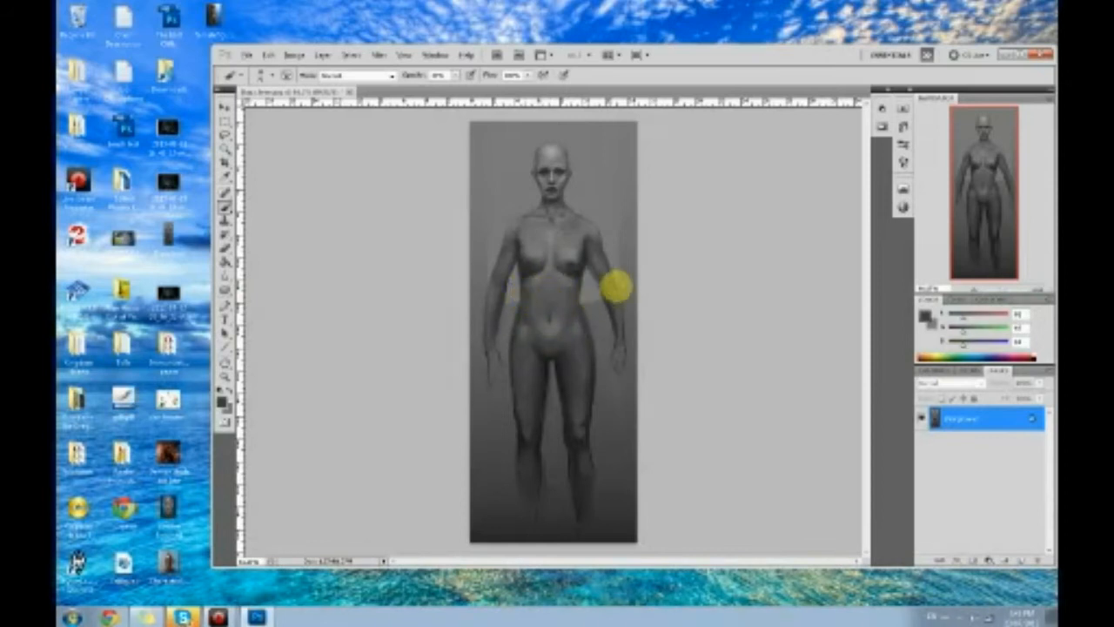
# Blend the hip bones, waist sides and upper thighs using greys sampled from the surrounding skin and background.
pyautogui.click(535, 323)
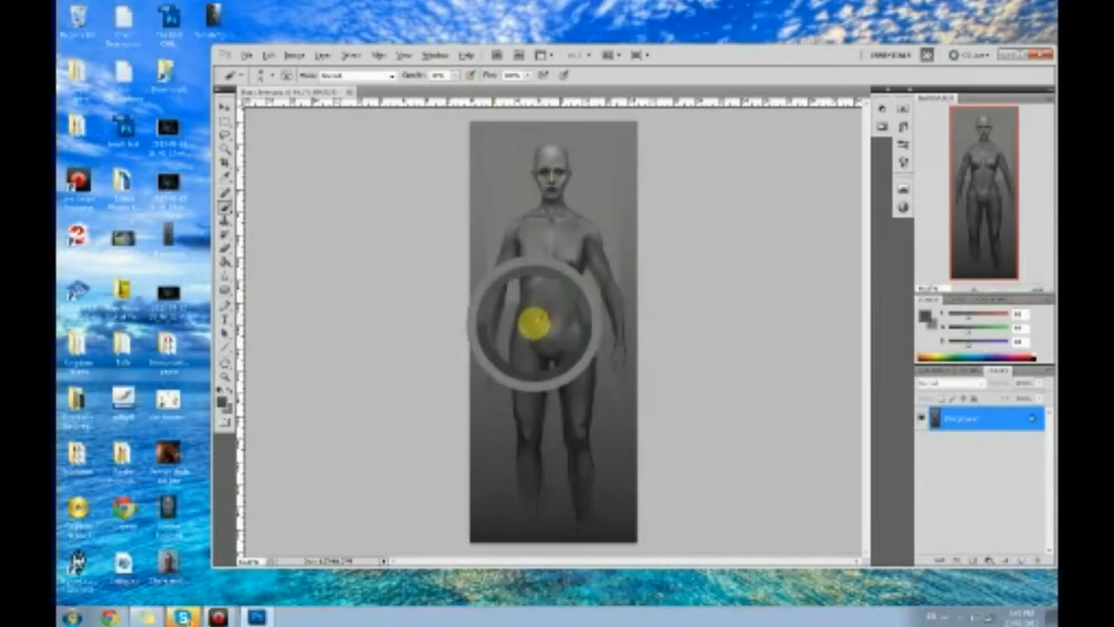
pyautogui.click(533, 321)
pyautogui.click(520, 317)
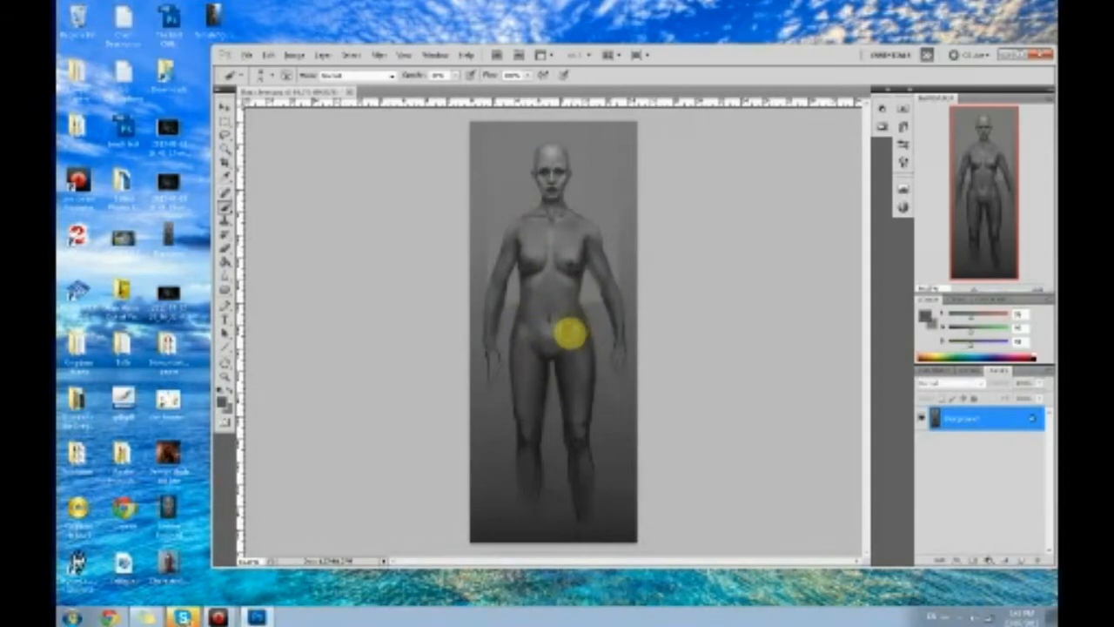
pyautogui.click(577, 328)
pyautogui.click(576, 321)
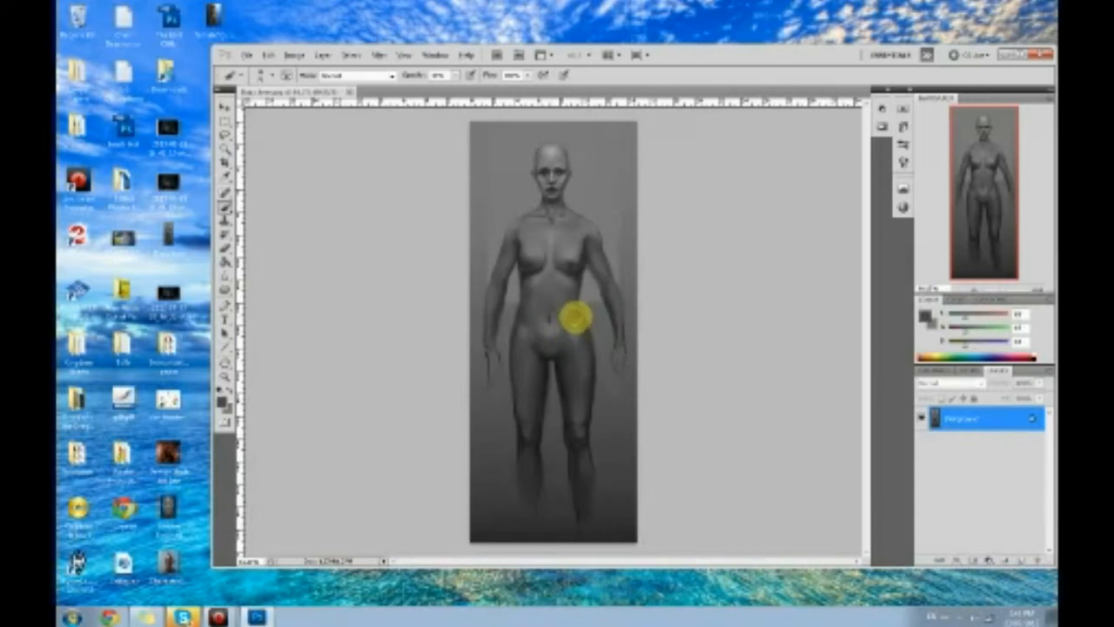
pyautogui.click(582, 305)
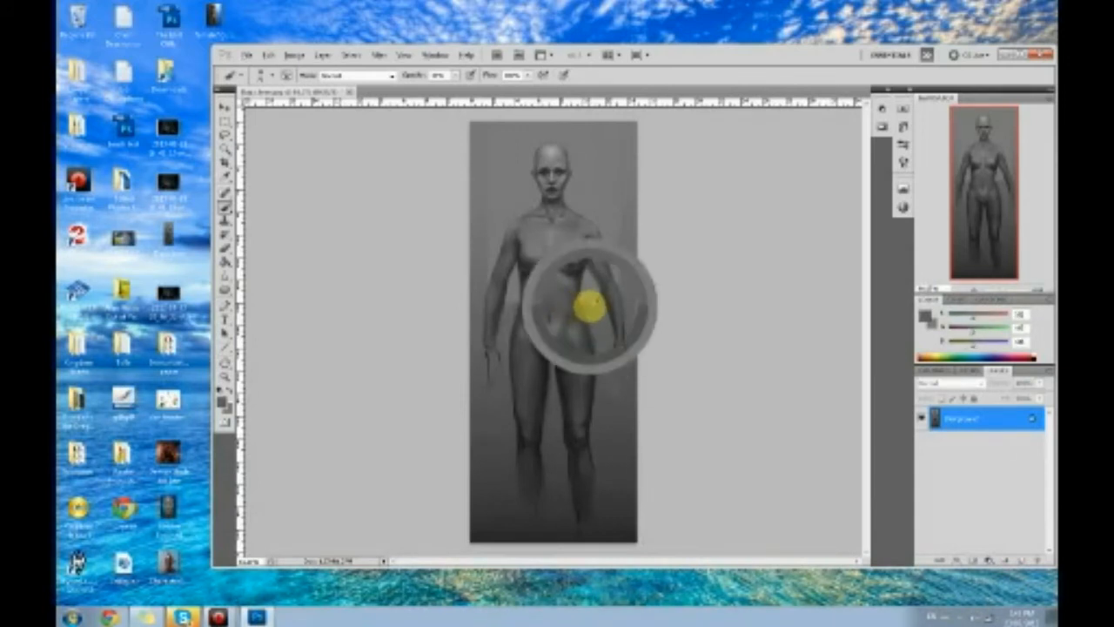
pyautogui.click(512, 341)
pyautogui.click(539, 360)
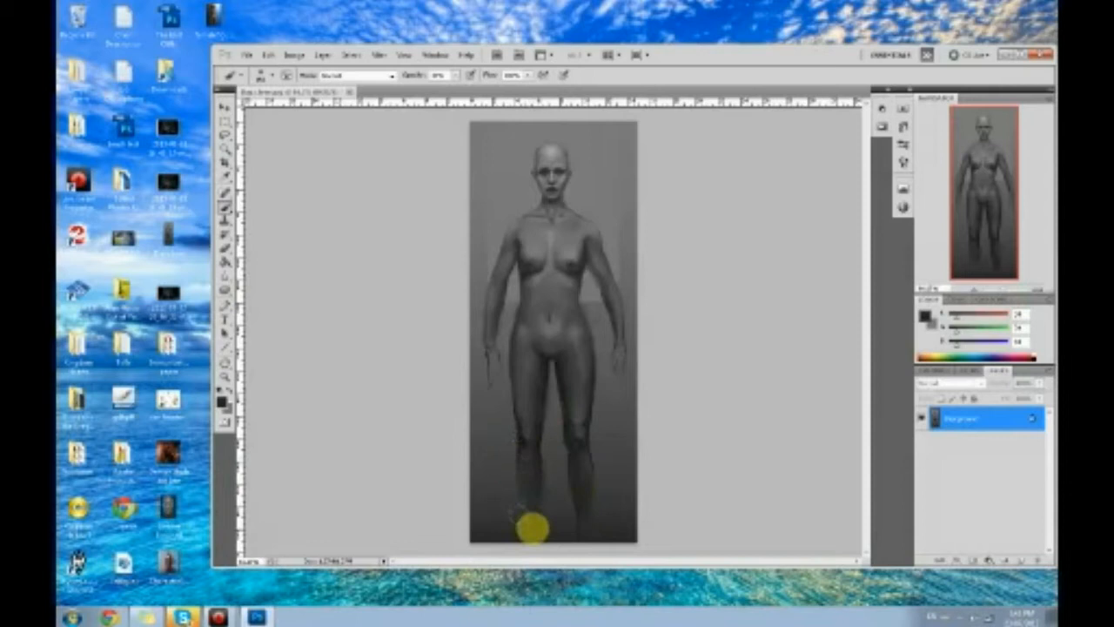
# Repaint the lower legs and their background with sampled dark greys, and touch up the shading of the chest.
pyautogui.click(544, 488)
pyautogui.keyDown('alt'); pyautogui.click(547, 461); pyautogui.keyUp('alt')
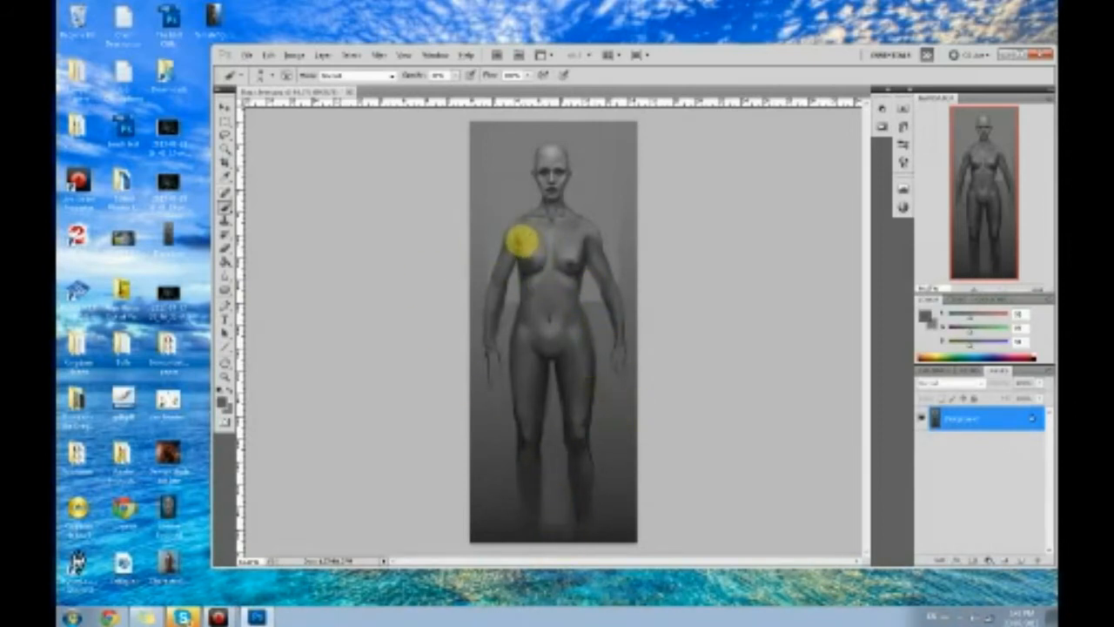
pyautogui.keyDown('alt'); pyautogui.click(523, 249); pyautogui.keyUp('alt')
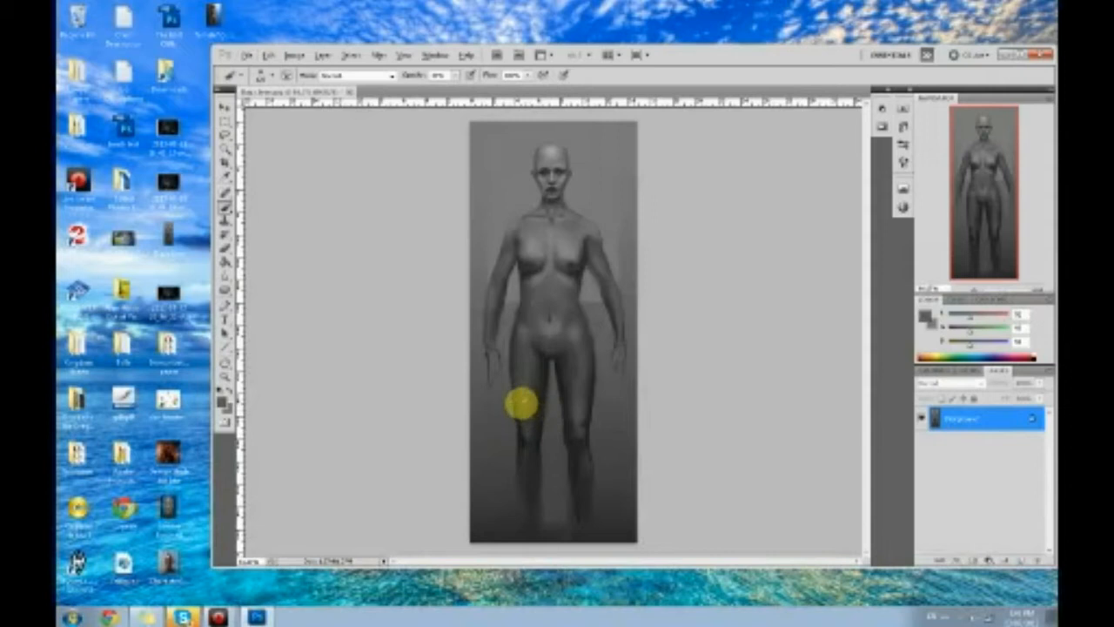
# Reshape and shade both shoulders and upper arms with greys sampled from the chest, face and surrounding skin.
pyautogui.keyDown('alt'); pyautogui.click(522, 228); pyautogui.keyUp('alt')
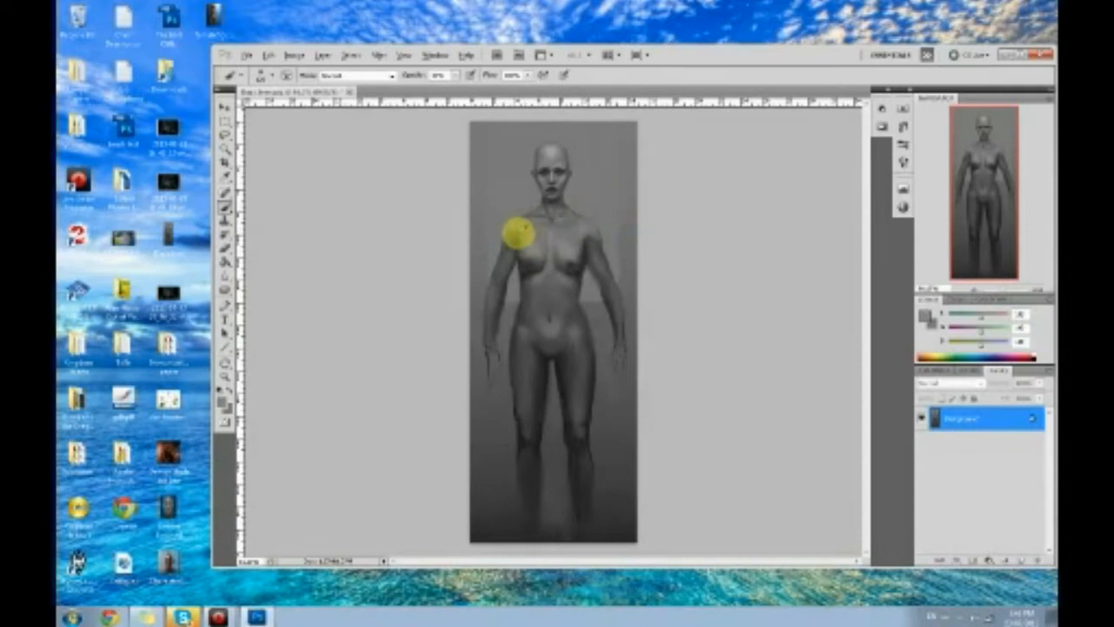
pyautogui.keyDown('alt'); pyautogui.click(543, 170); pyautogui.keyUp('alt')
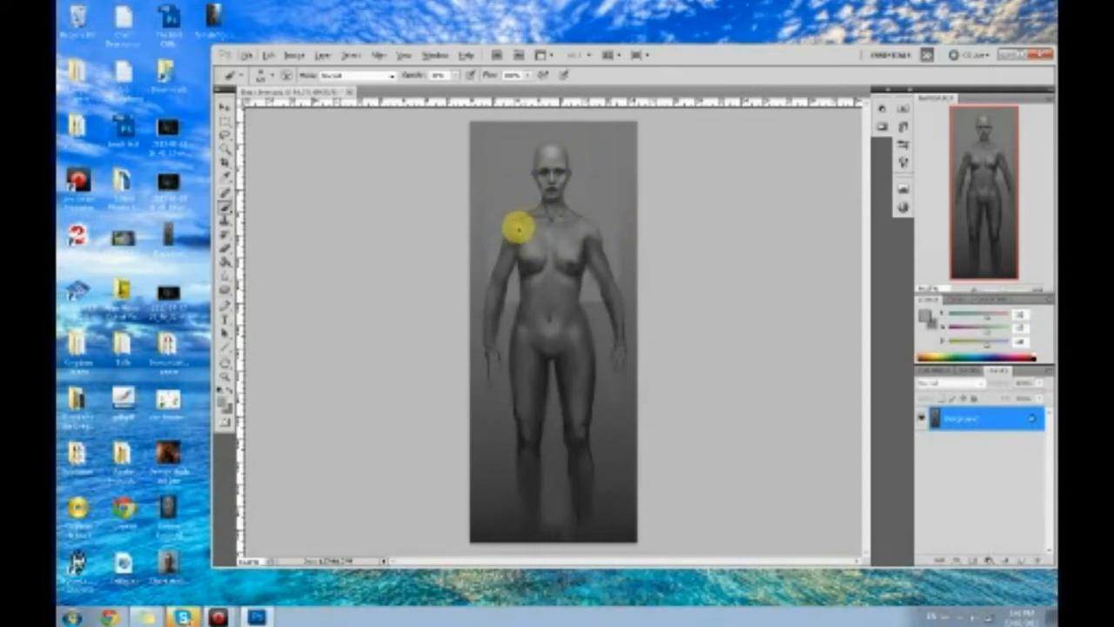
pyautogui.click(517, 226)
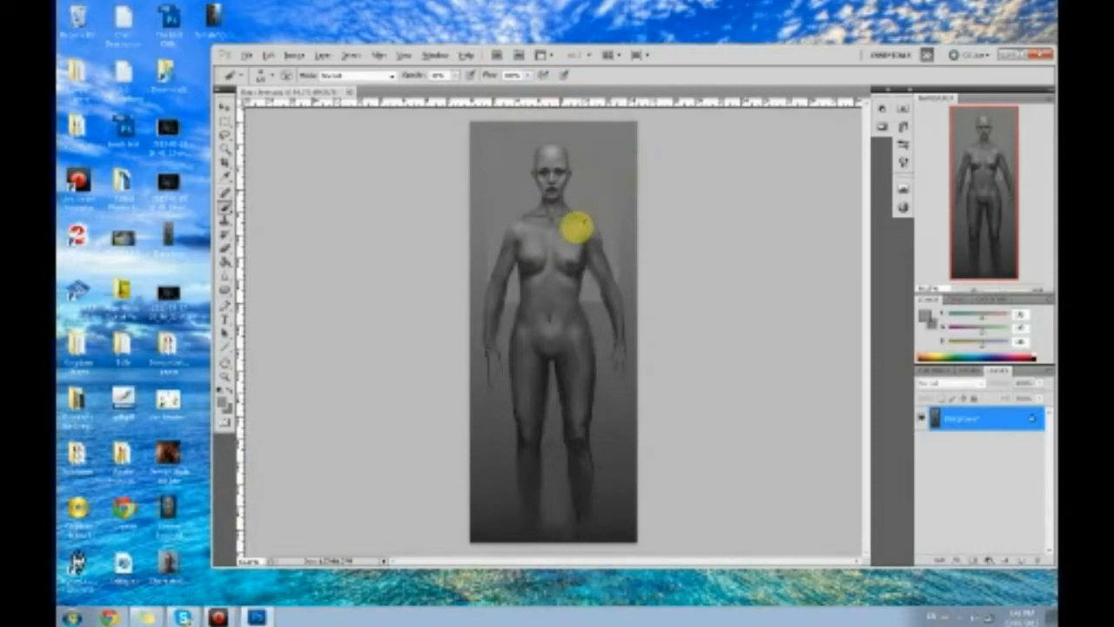
pyautogui.keyDown('alt'); pyautogui.click(588, 238); pyautogui.keyUp('alt')
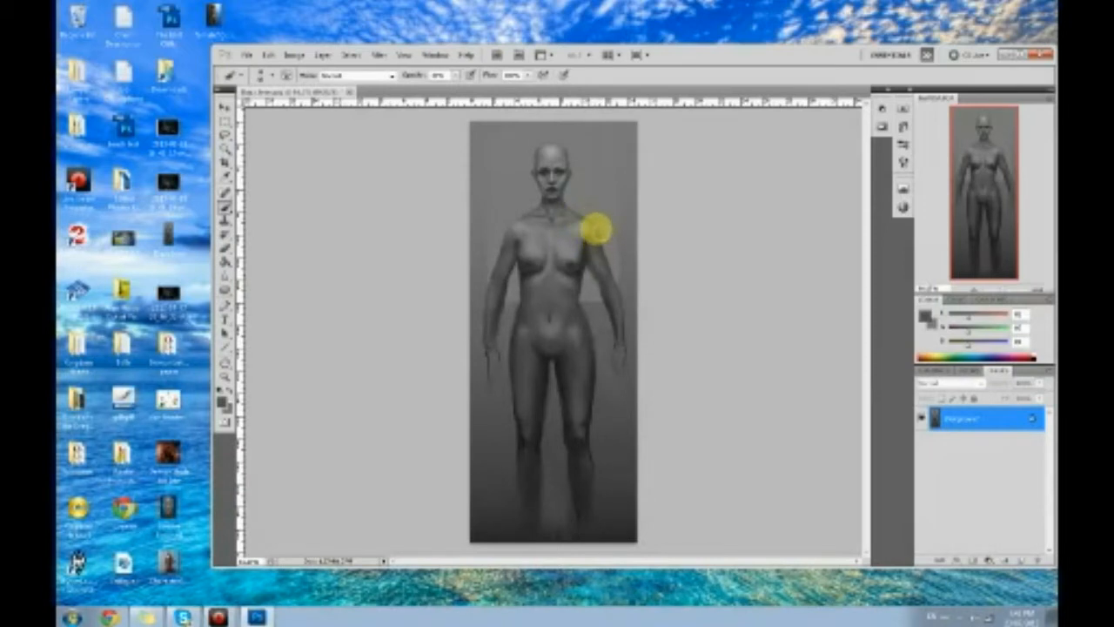
pyautogui.keyDown('alt'); pyautogui.click(588, 224); pyautogui.keyUp('alt')
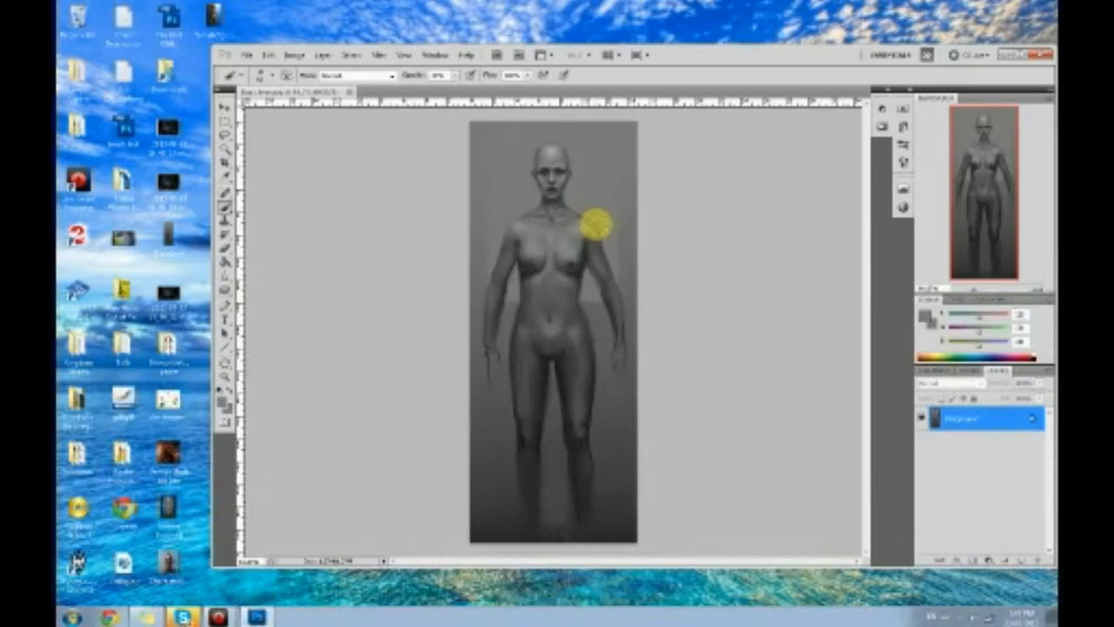
pyautogui.keyDown('alt'); pyautogui.click(600, 248); pyautogui.keyUp('alt')
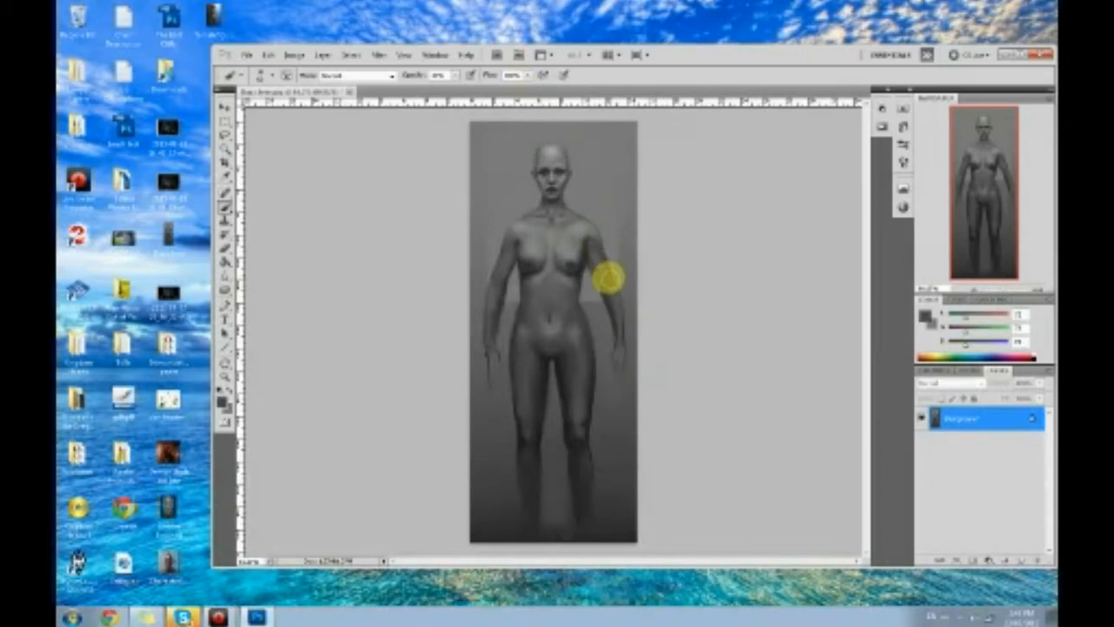
pyautogui.keyDown('alt'); pyautogui.click(578, 232); pyautogui.keyUp('alt')
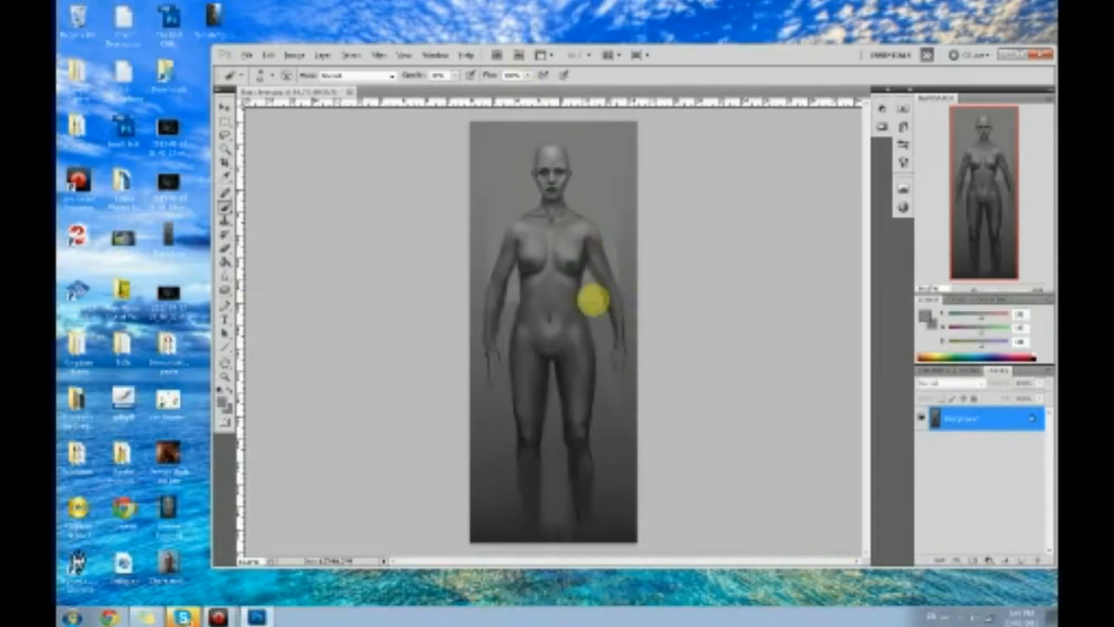
# Slim the forearms against the background and repaint both hands as simple closed shapes with a sampled dark grey.
pyautogui.moveTo(609, 291)
pyautogui.mouseDown()
pyautogui.moveTo(619, 336)
pyautogui.moveTo(604, 291)
pyautogui.mouseUp()
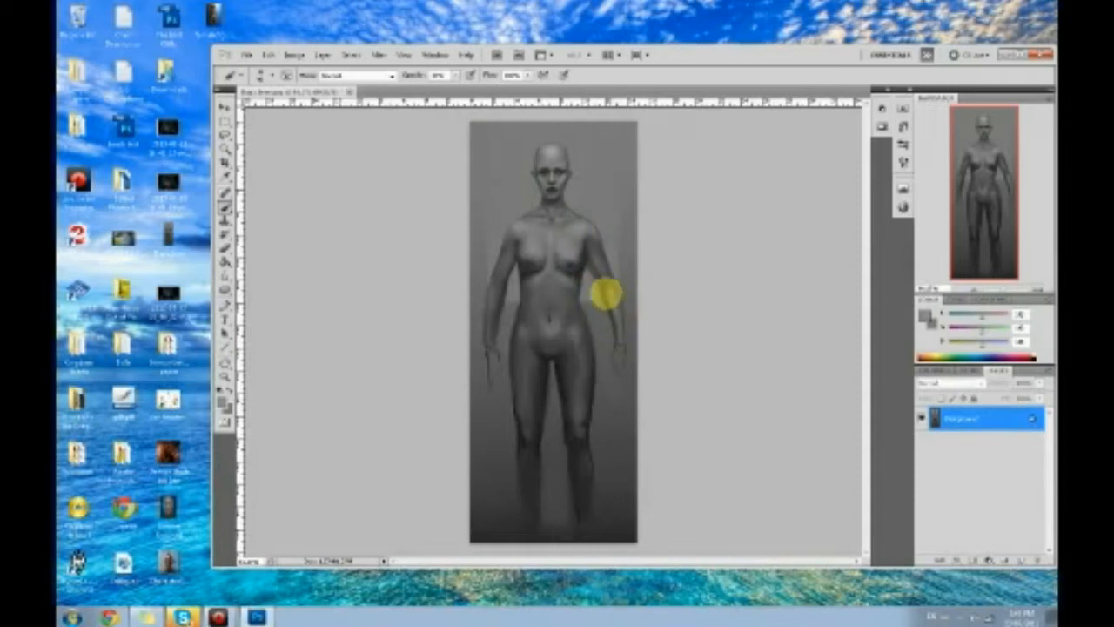
pyautogui.moveTo(492, 296); pyautogui.dragTo(487, 356)
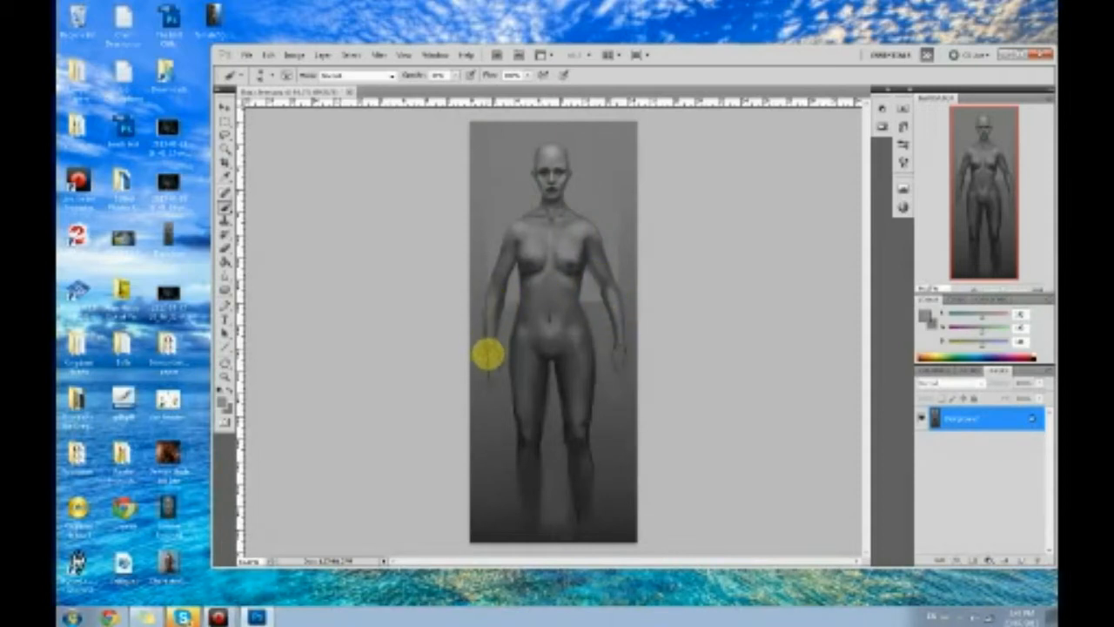
pyautogui.keyDown('alt'); pyautogui.click(489, 313); pyautogui.keyUp('alt')
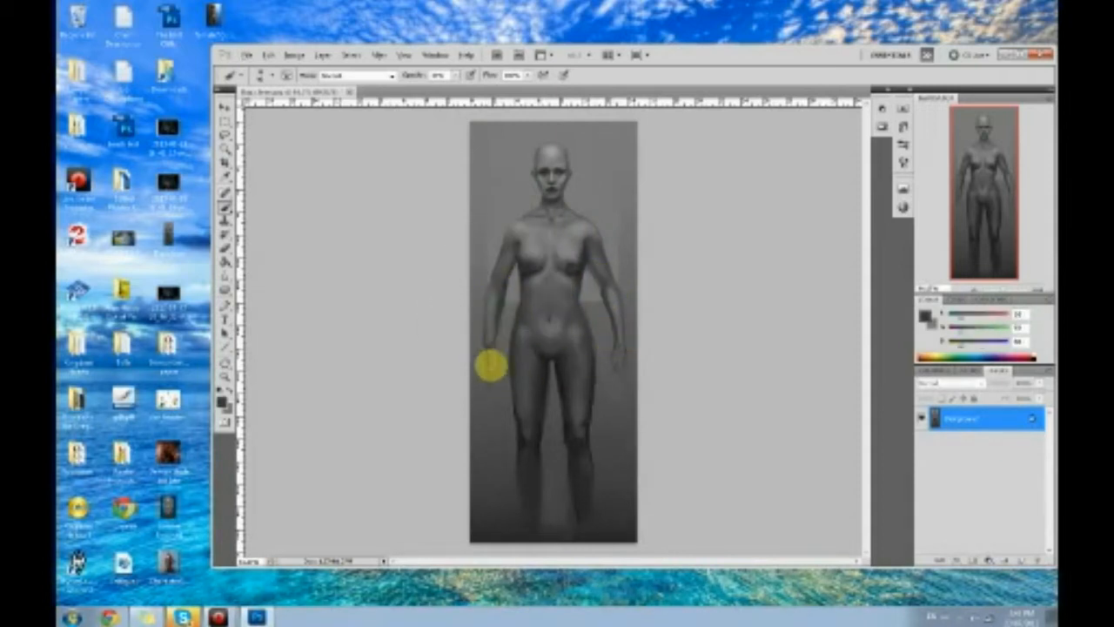
pyautogui.moveTo(490, 366); pyautogui.dragTo(485, 393)
pyautogui.moveTo(624, 358); pyautogui.dragTo(623, 383)
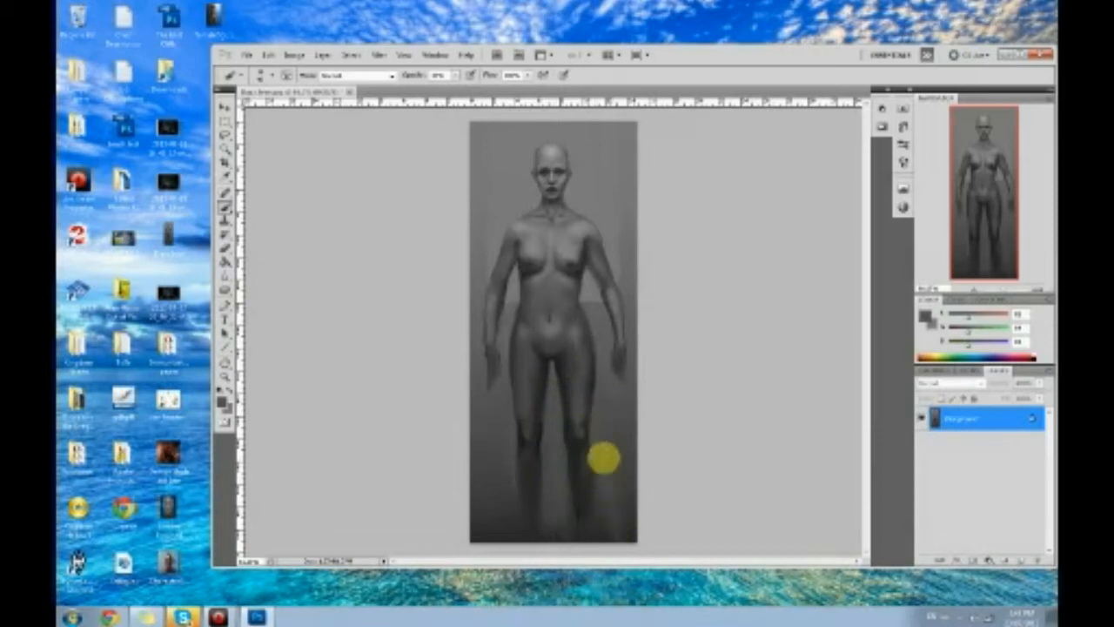
# Deepen the body's shadows with the Burn tool, and repaint the armpit and inner arm edge with sampled greys.
pyautogui.moveTo(225, 289); pyautogui.dragTo(252, 296)
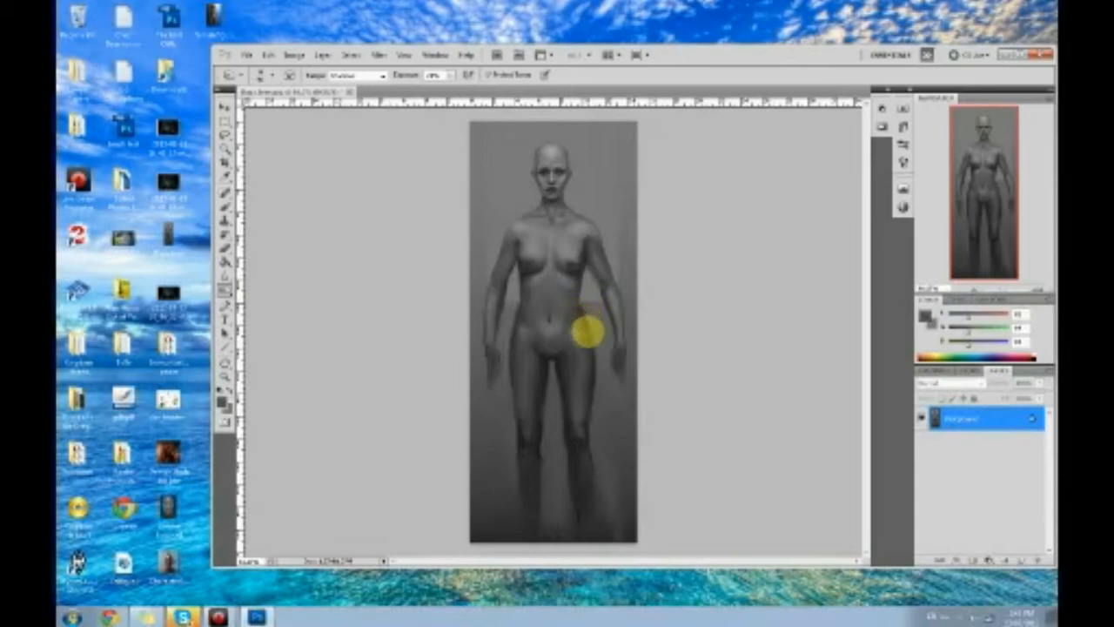
pyautogui.press('b')
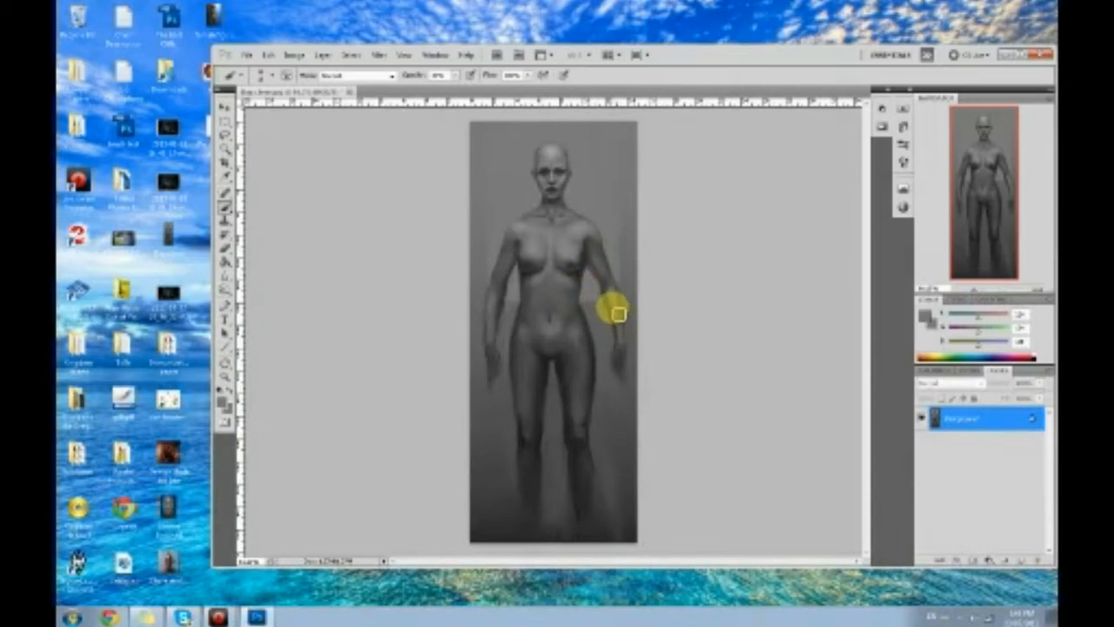
pyautogui.keyDown('alt'); pyautogui.click(588, 260); pyautogui.keyUp('alt')
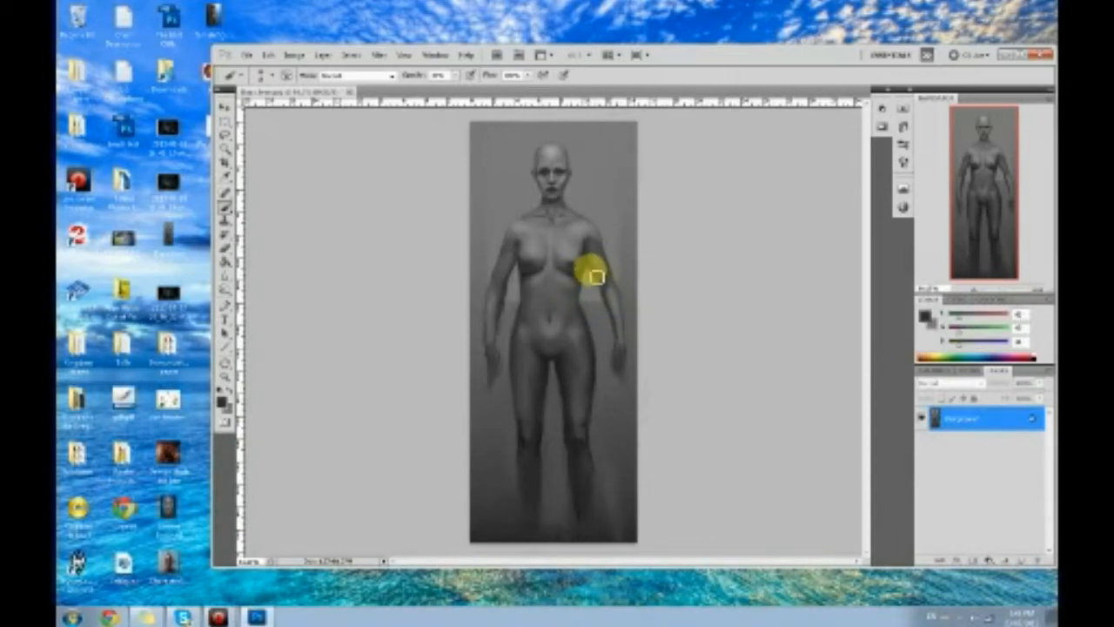
pyautogui.keyDown('alt'); pyautogui.click(599, 291); pyautogui.keyUp('alt')
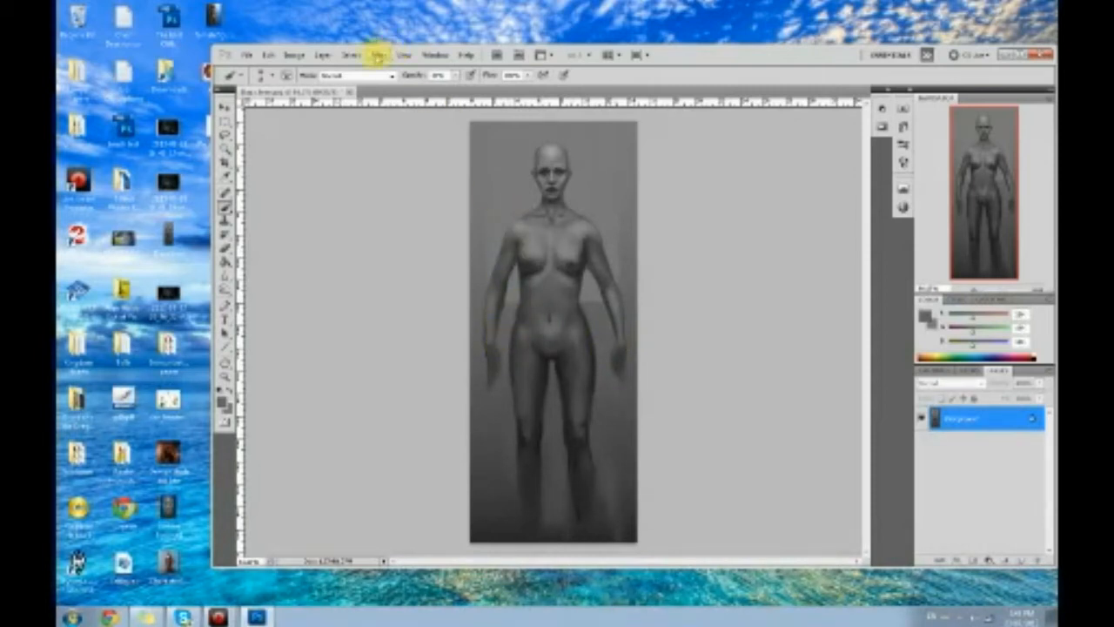
# Adjust the figure with Liquify, with the mask display off and the reconstruction mode set to Revert.
pyautogui.click(378, 55)
pyautogui.click(389, 113)
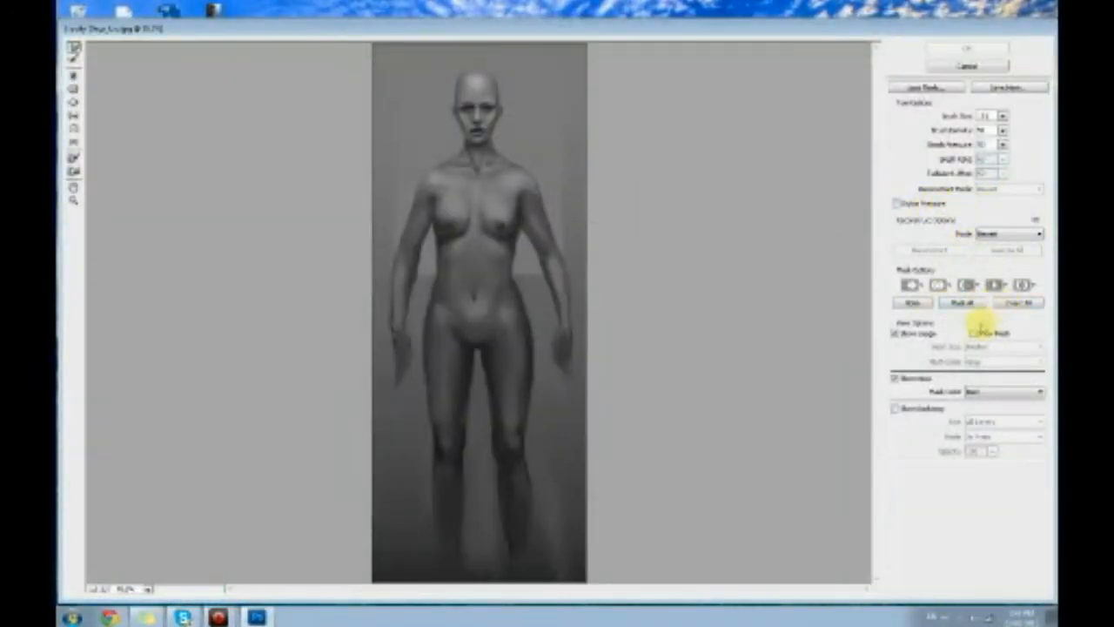
pyautogui.click(910, 378)
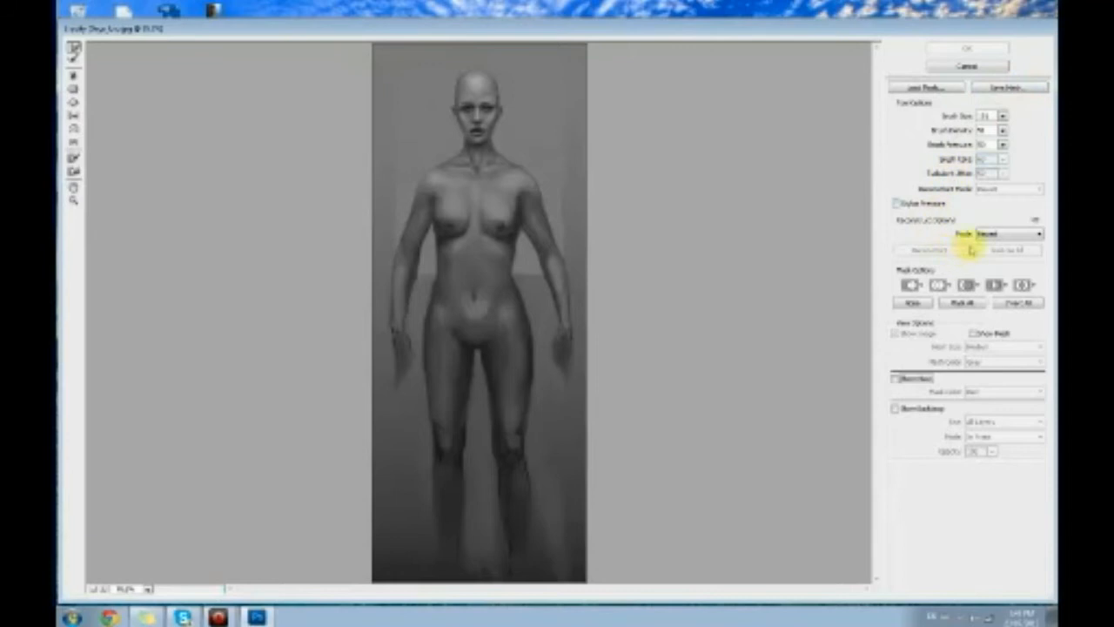
pyautogui.click(1001, 236)
pyautogui.click(1006, 248)
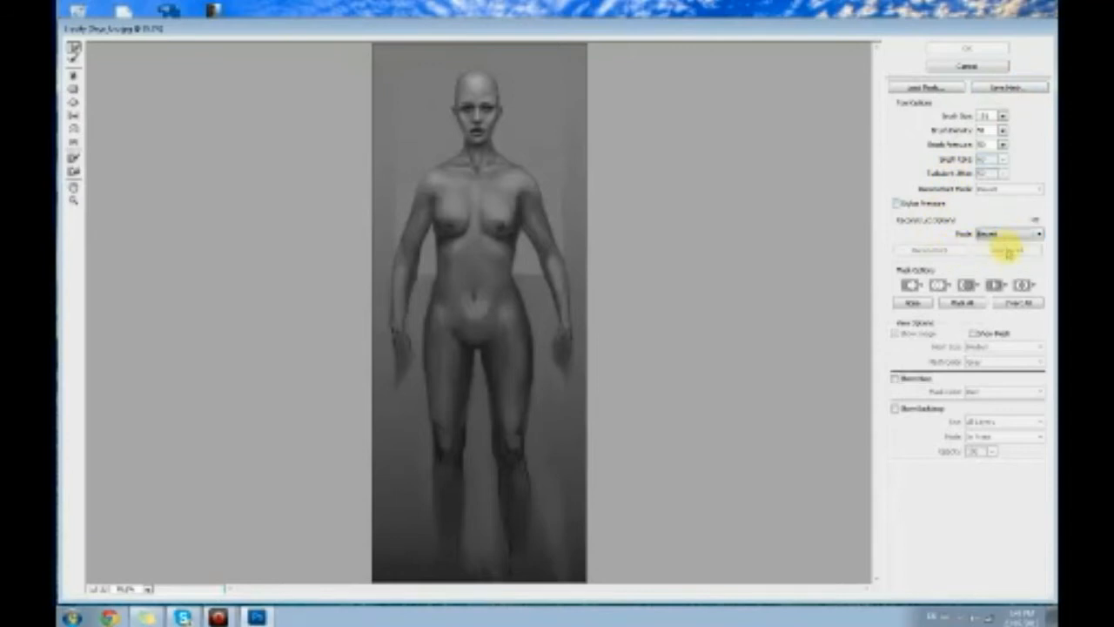
pyautogui.click(973, 50)
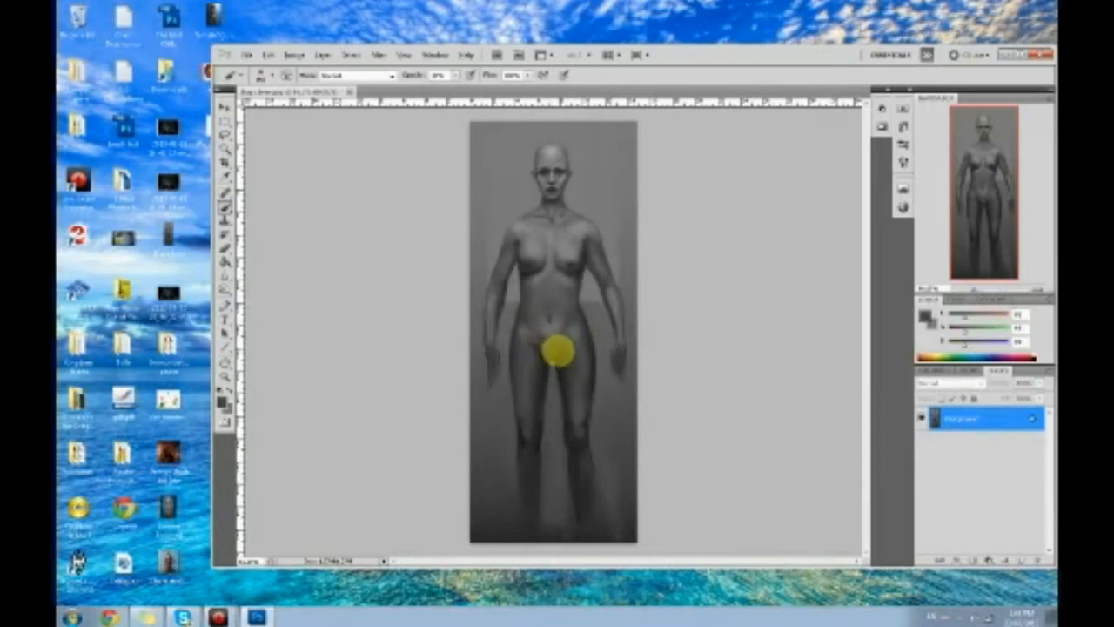
# Touch up the groin and belly shading with sampled grey, and refine the neck and shoulder line with Liquify.
pyautogui.keyDown('alt'); pyautogui.click(559, 356); pyautogui.keyUp('alt')
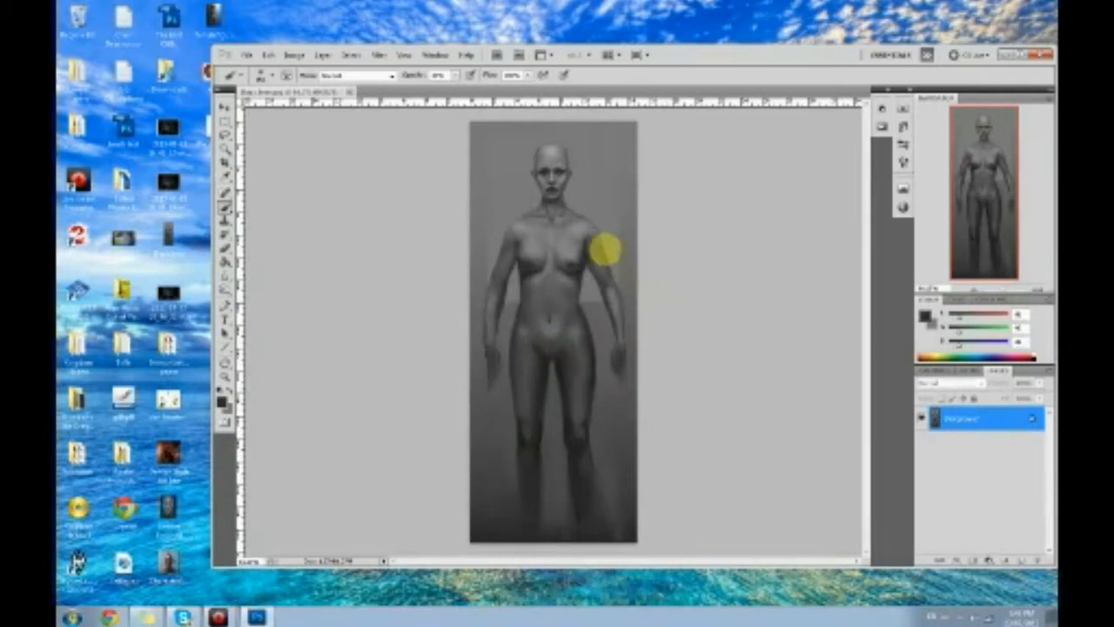
pyautogui.click(379, 54)
pyautogui.click(396, 123)
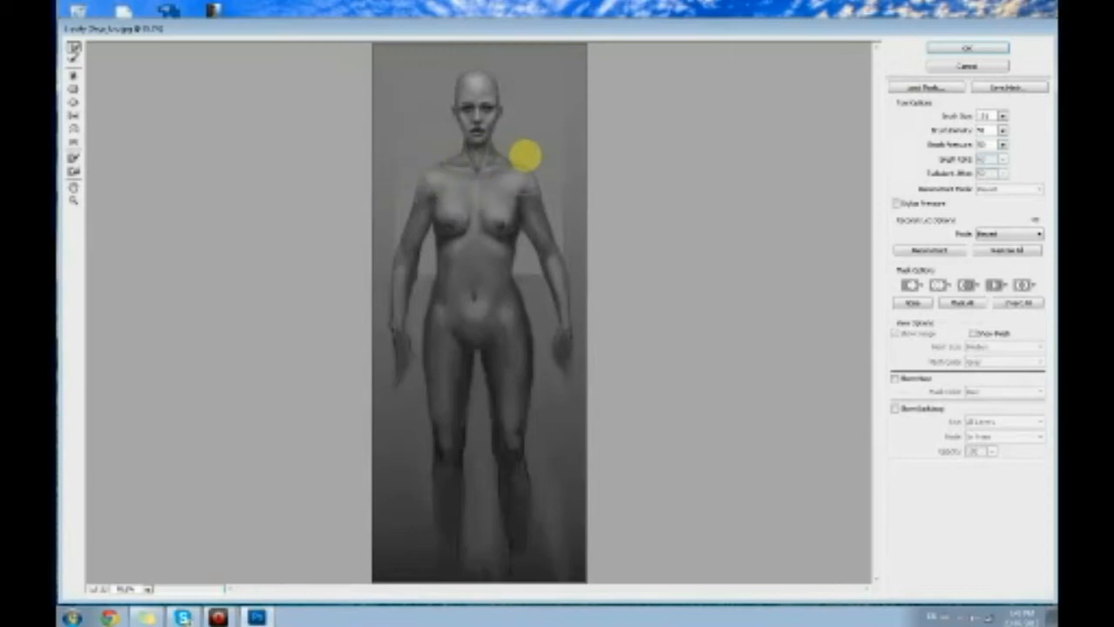
pyautogui.click(947, 46)
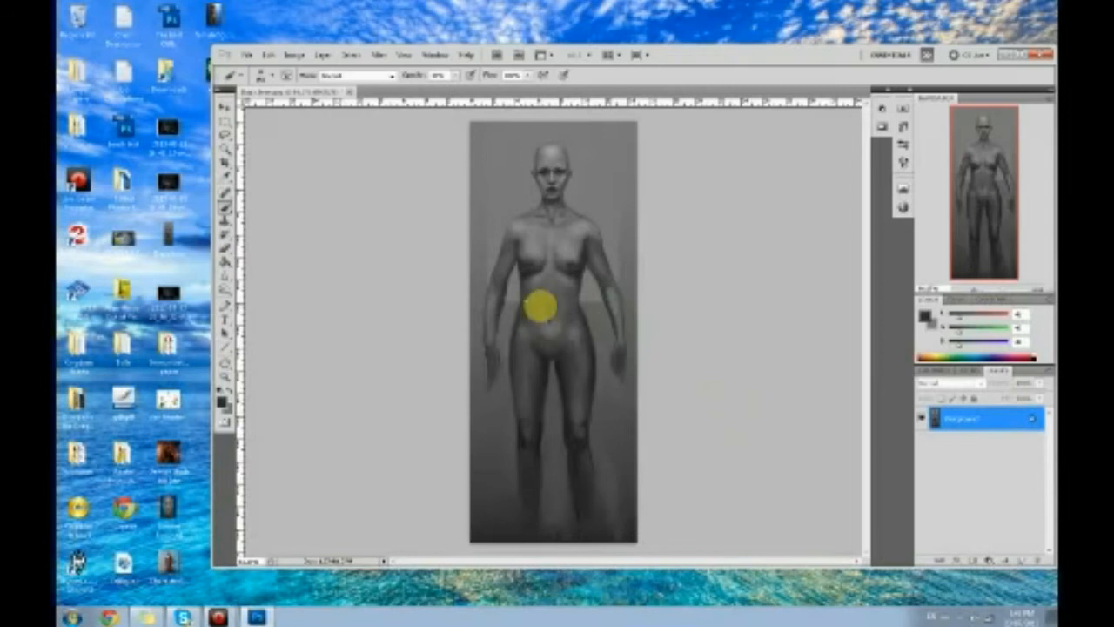
pyautogui.click(547, 315)
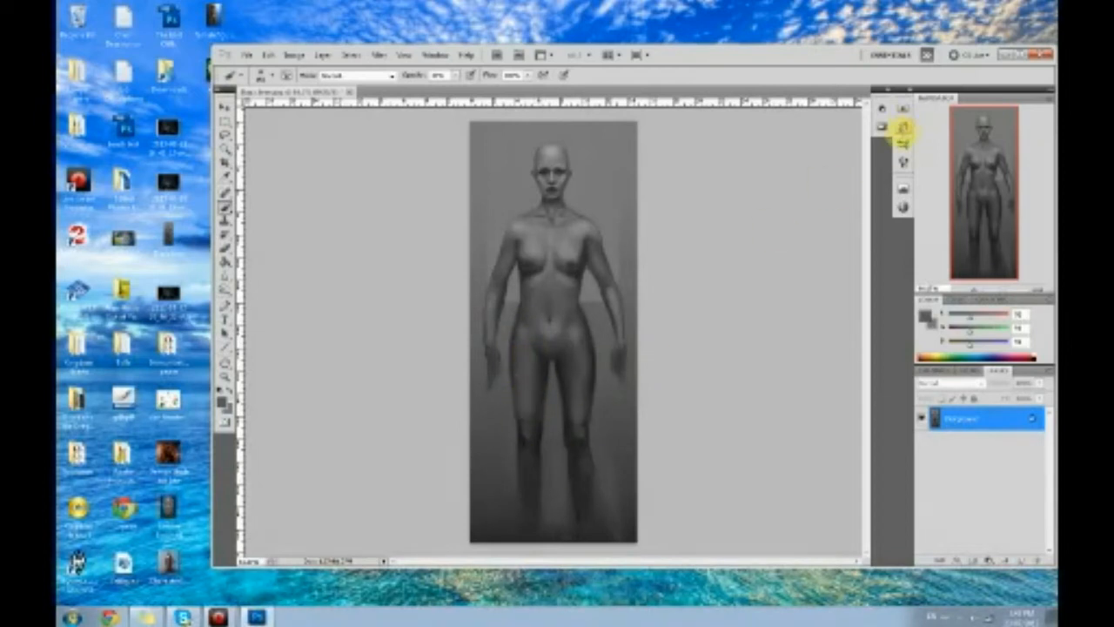
# Compare the original image with the repainted figure through the document history, and return to the latest brush state.
pyautogui.click(902, 126)
pyautogui.scroll(6, 870, 374)
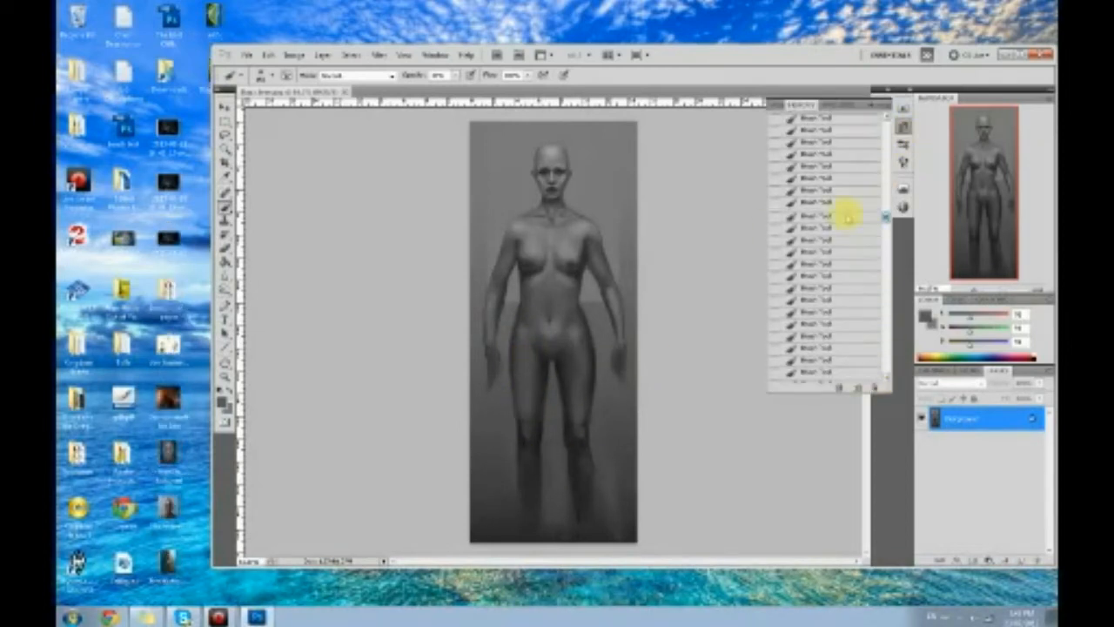
pyautogui.click(858, 122)
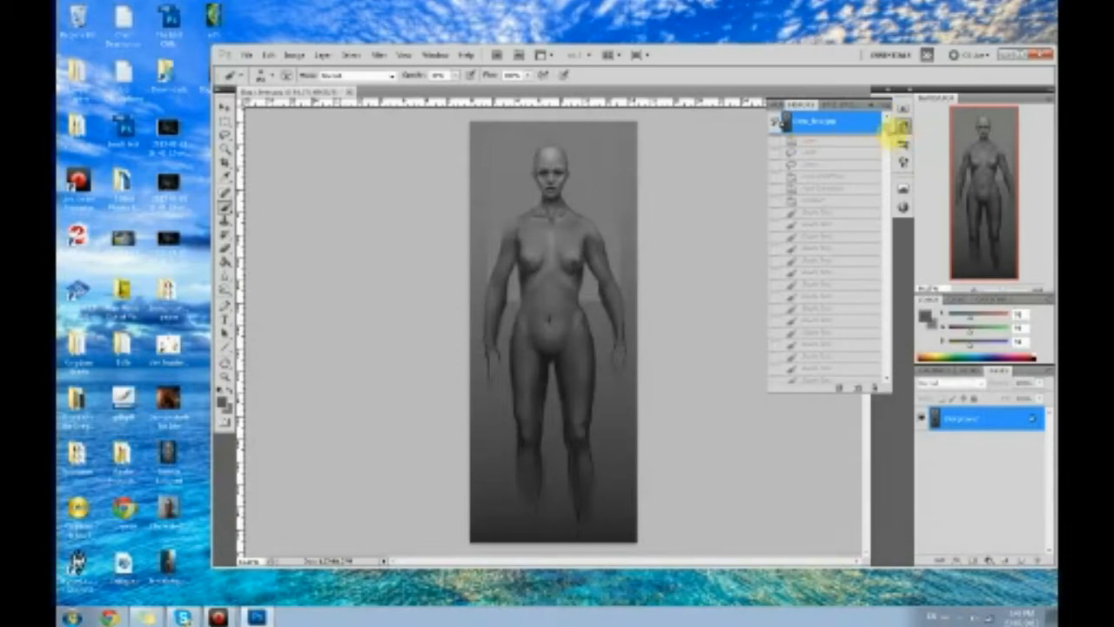
pyautogui.scroll(-5, 885, 129)
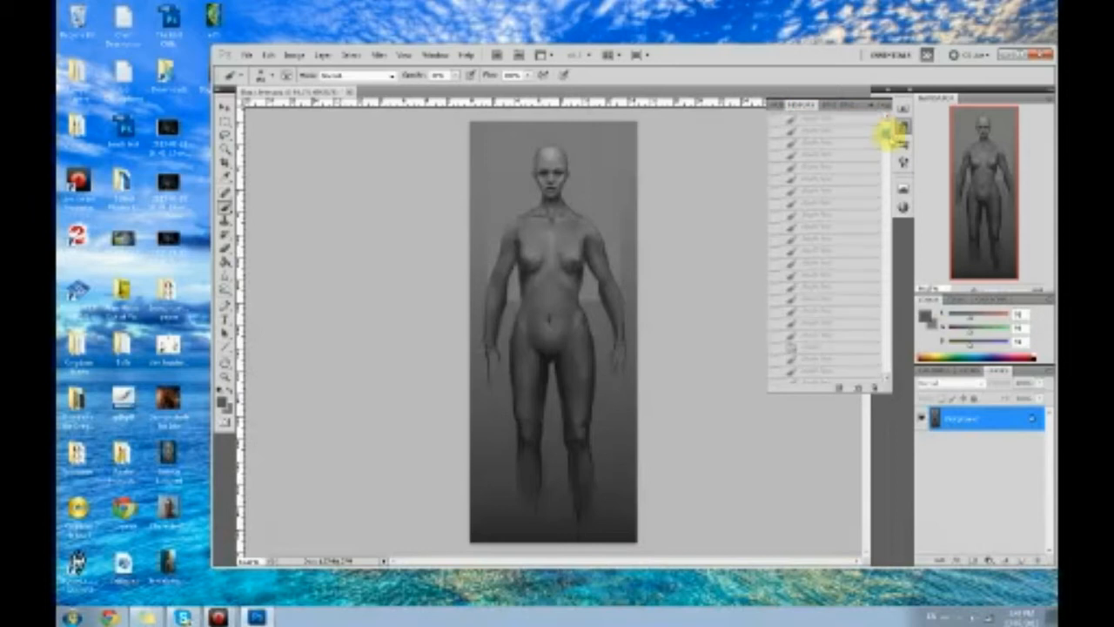
pyautogui.scroll(-3, 886, 132)
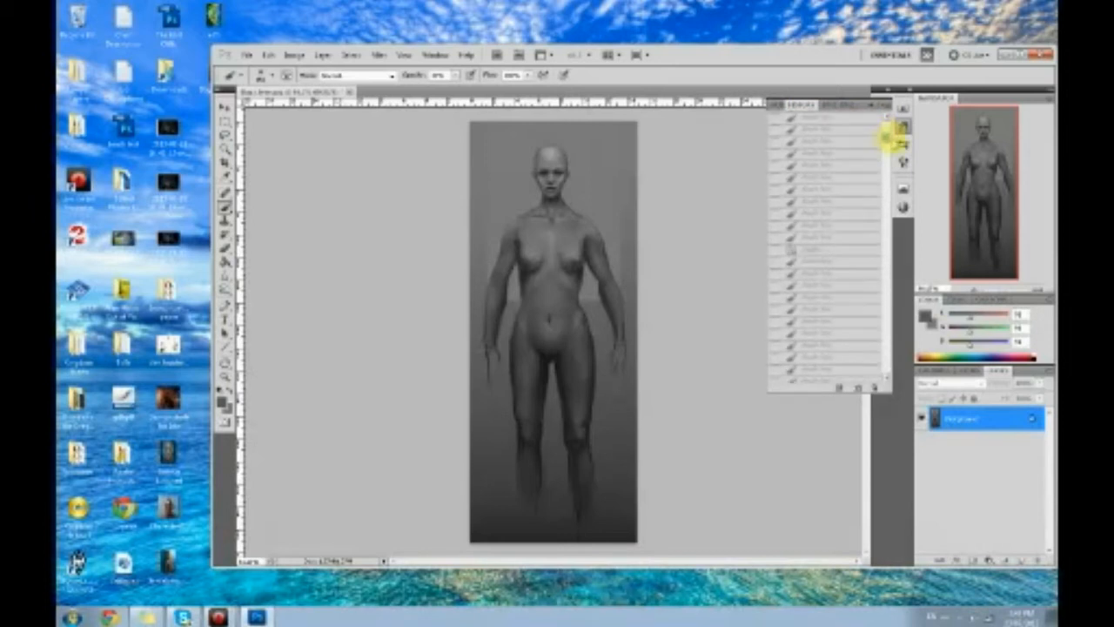
pyautogui.scroll(4, 887, 141)
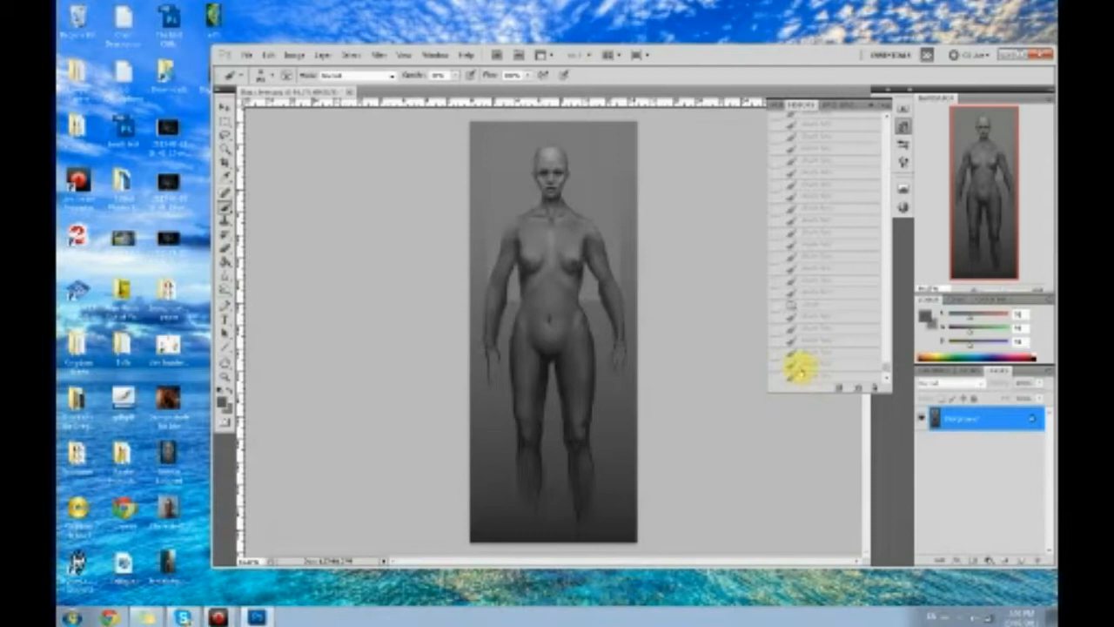
pyautogui.click(809, 378)
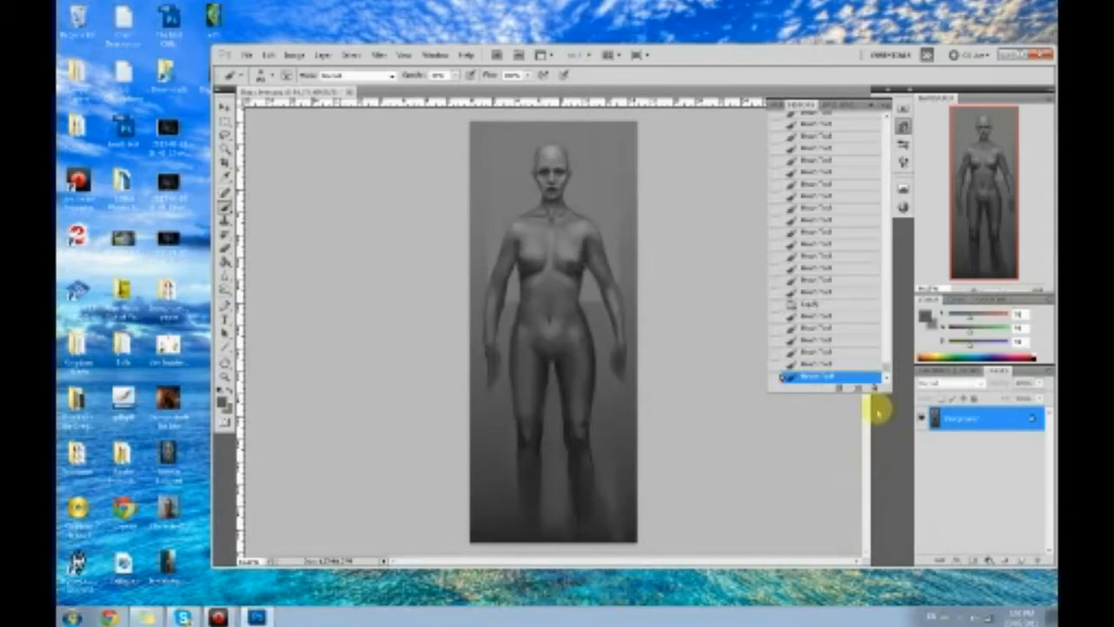
pyautogui.click(874, 101)
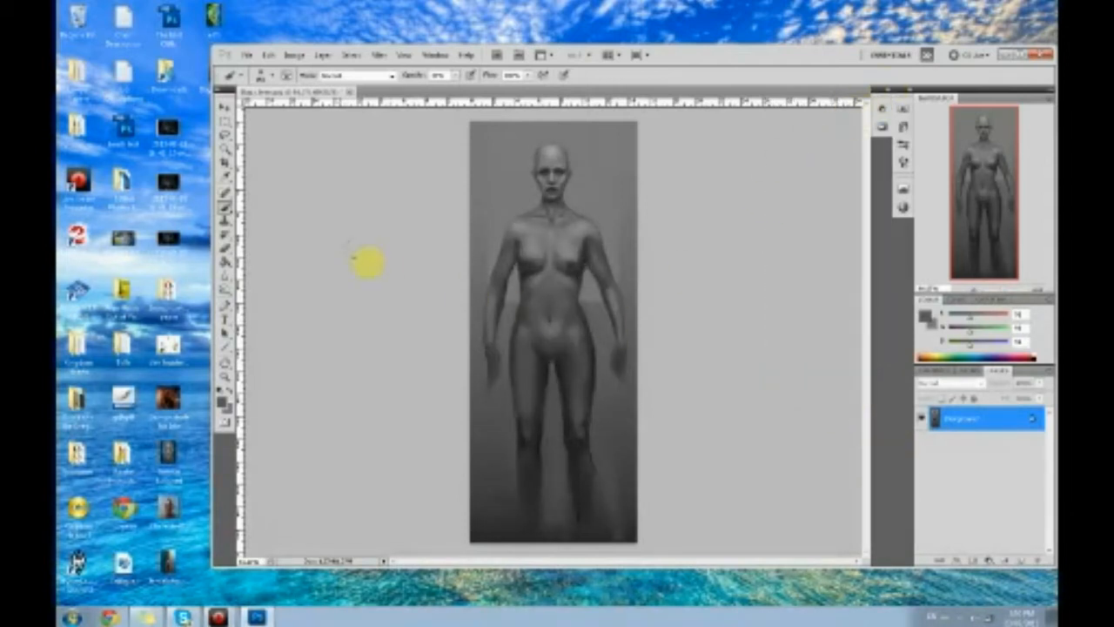
# Brighten the light areas of the figure with the Dodge tool.
pyautogui.moveTo(224, 281); pyautogui.dragTo(261, 291)
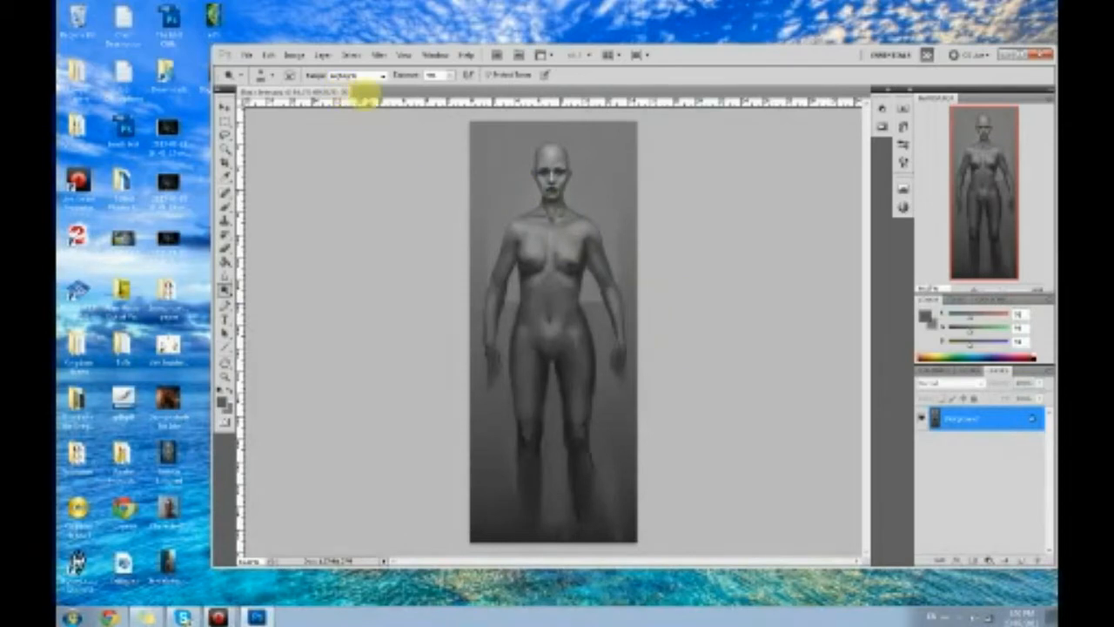
# Compare the original opened image with the dodged version in the history, and return to the latest Dodge tool state.
pyautogui.click(904, 127)
pyautogui.moveTo(882, 374)
pyautogui.mouseDown()
pyautogui.moveTo(890, 193)
pyautogui.moveTo(834, 122)
pyautogui.mouseUp()
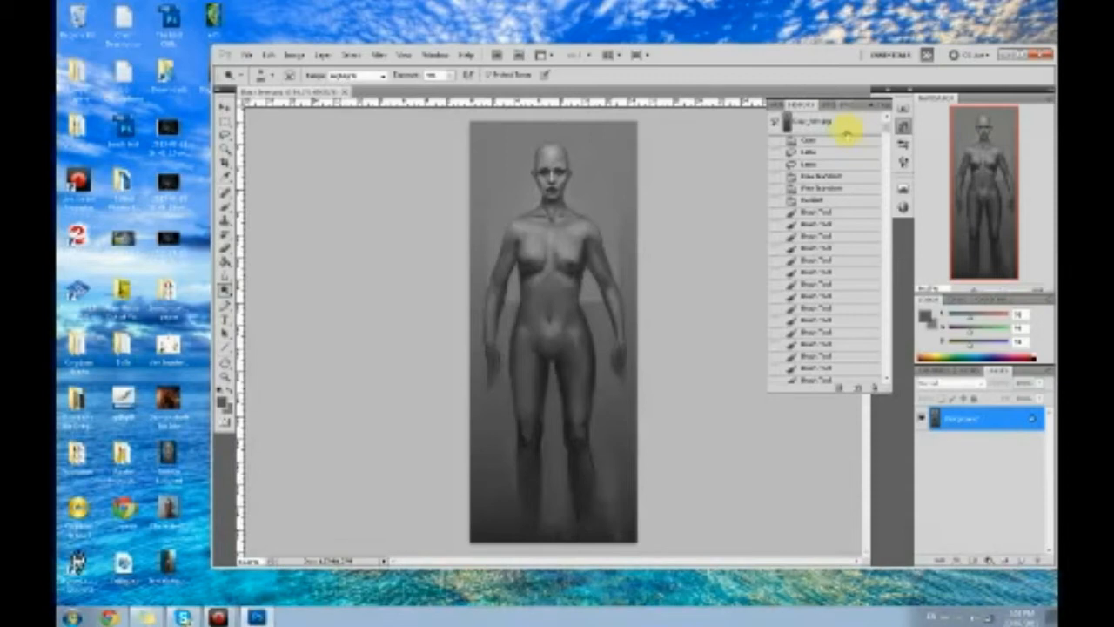
pyautogui.click(836, 122)
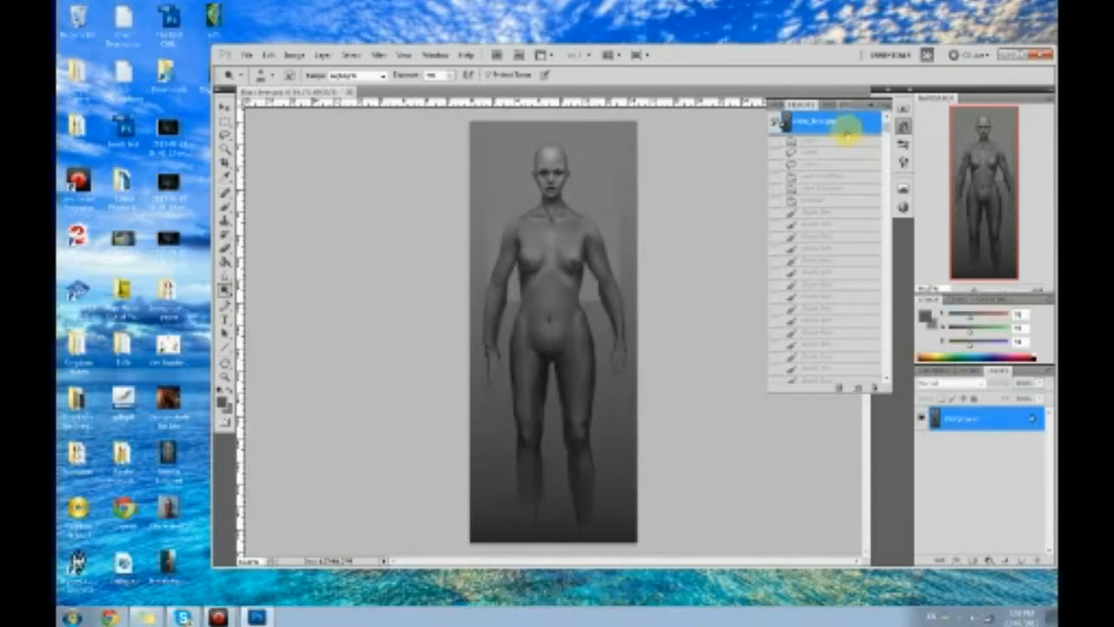
pyautogui.moveTo(886, 126); pyautogui.dragTo(881, 388)
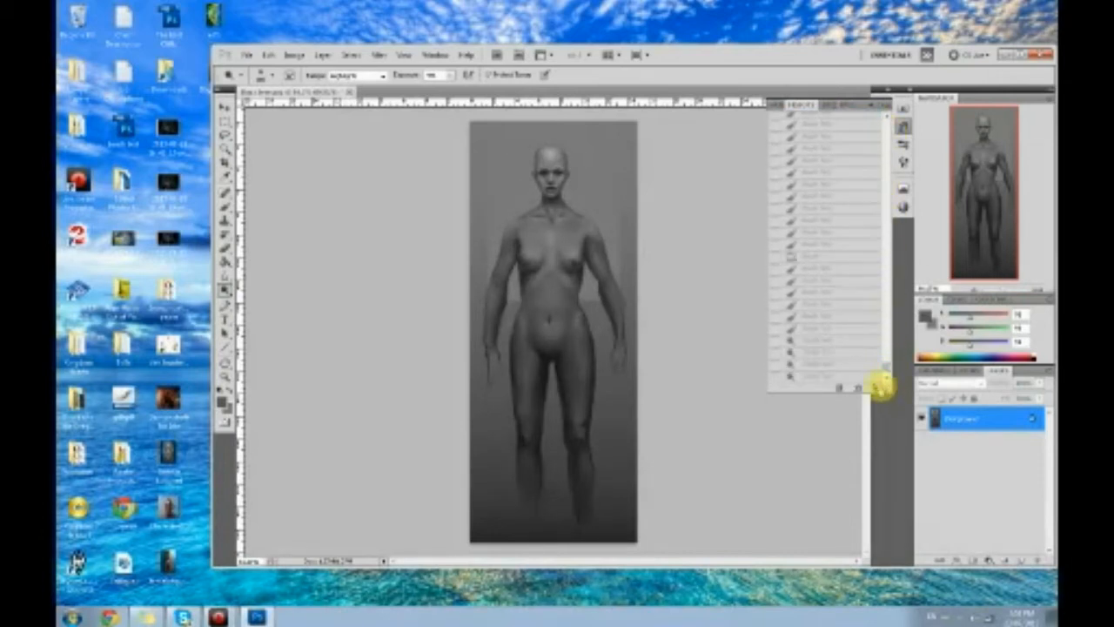
pyautogui.click(822, 376)
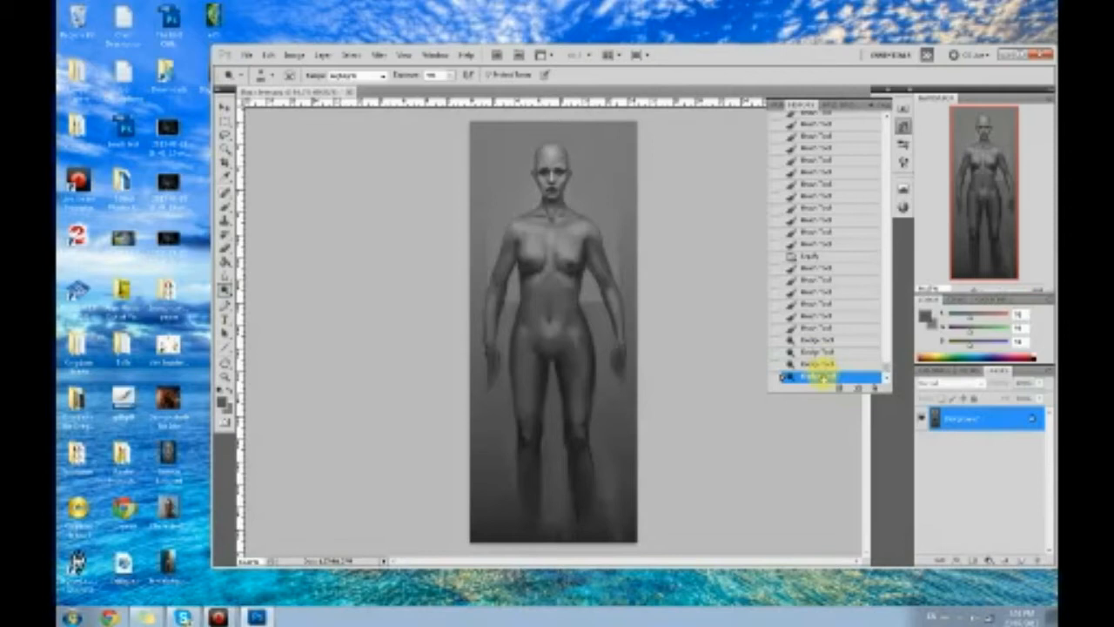
# Set up the Brush tool with black as the foreground colour and 100% opacity.
pyautogui.click(875, 99)
pyautogui.click(927, 316)
pyautogui.click(786, 318)
pyautogui.click(1031, 211)
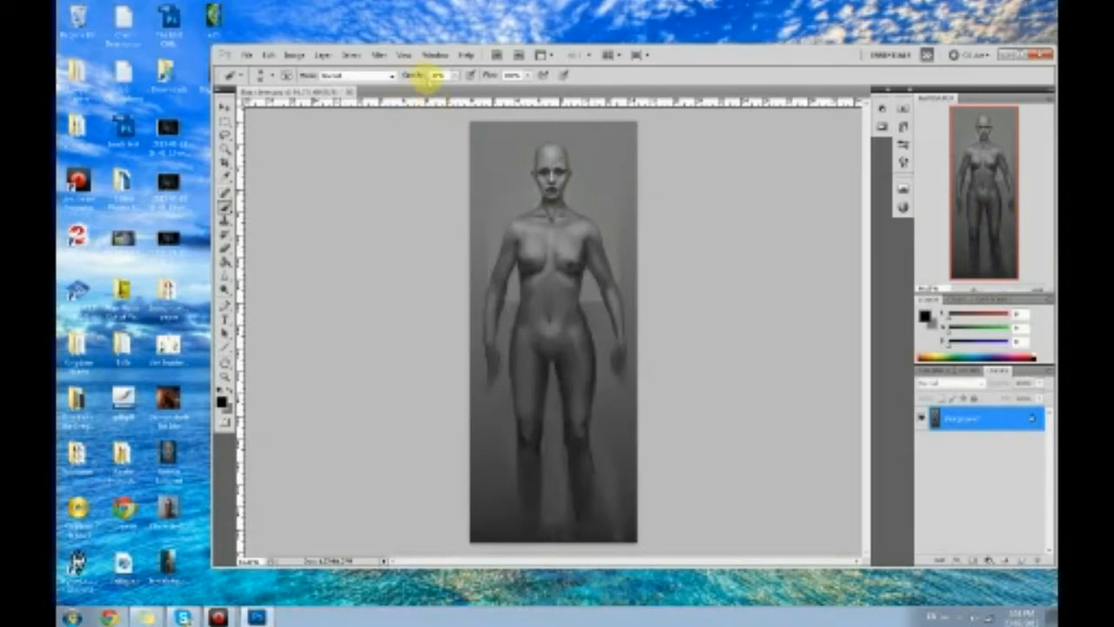
pyautogui.click(453, 74)
pyautogui.moveTo(455, 90); pyautogui.dragTo(529, 93)
# Try black brush strokes over the figure's head, torso and arm, and undo them.
pyautogui.keyDown('shift'); pyautogui.click(562, 292); pyautogui.keyUp('shift')
pyautogui.hotkey('ctrl', 'z')
pyautogui.moveTo(593, 150)
pyautogui.mouseDown()
pyautogui.moveTo(601, 169)
pyautogui.moveTo(565, 255)
pyautogui.mouseUp()
pyautogui.moveTo(598, 191)
pyautogui.mouseDown()
pyautogui.moveTo(601, 268)
pyautogui.moveTo(622, 350)
pyautogui.mouseUp()
pyautogui.moveTo(615, 201); pyautogui.dragTo(622, 206)
pyautogui.moveTo(570, 139)
pyautogui.mouseDown()
pyautogui.moveTo(648, 209)
pyautogui.moveTo(539, 191)
pyautogui.mouseUp()
pyautogui.hotkey('ctrl', 'alt', 'z')
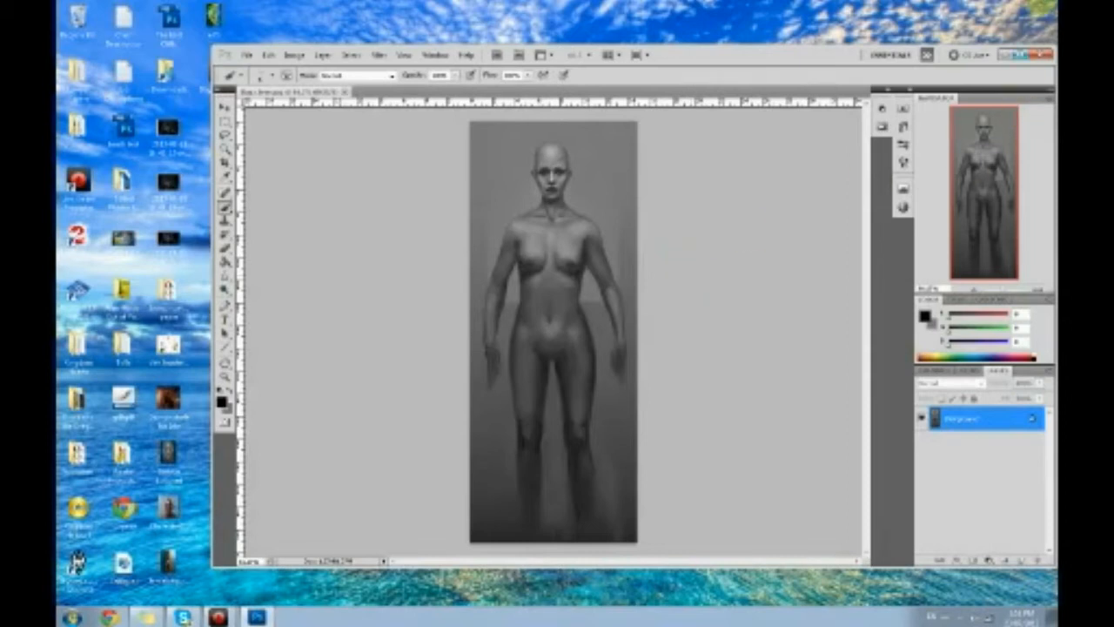
# Close the greyscale figure image, and maximize the window with the green painting of the woman holding a glowing orb.
pyautogui.click(346, 92)
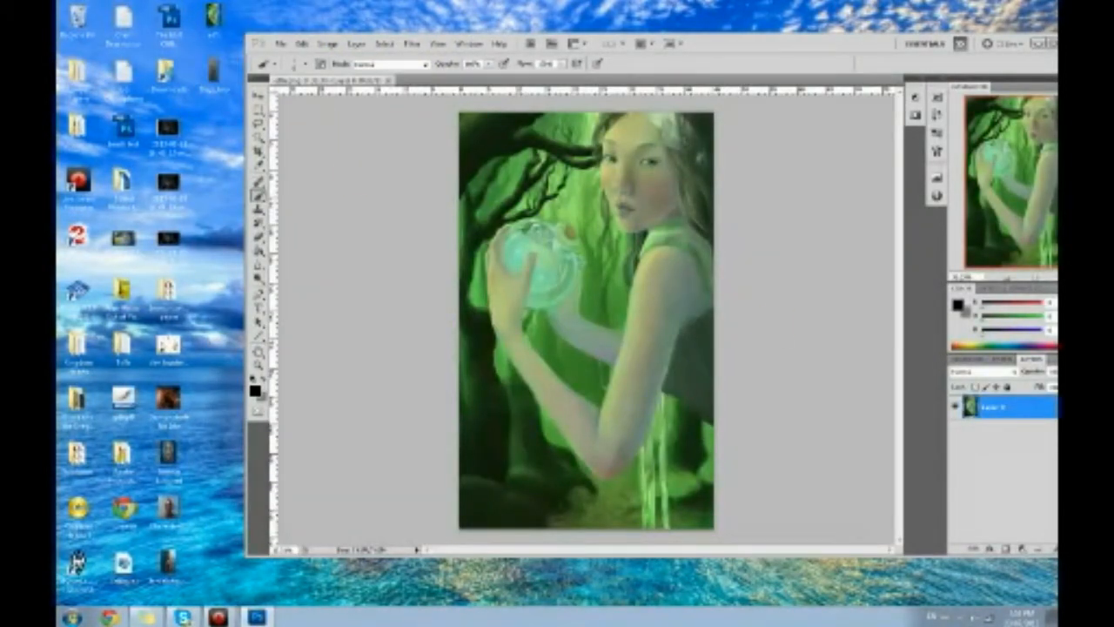
pyautogui.doubleClick(751, 45)
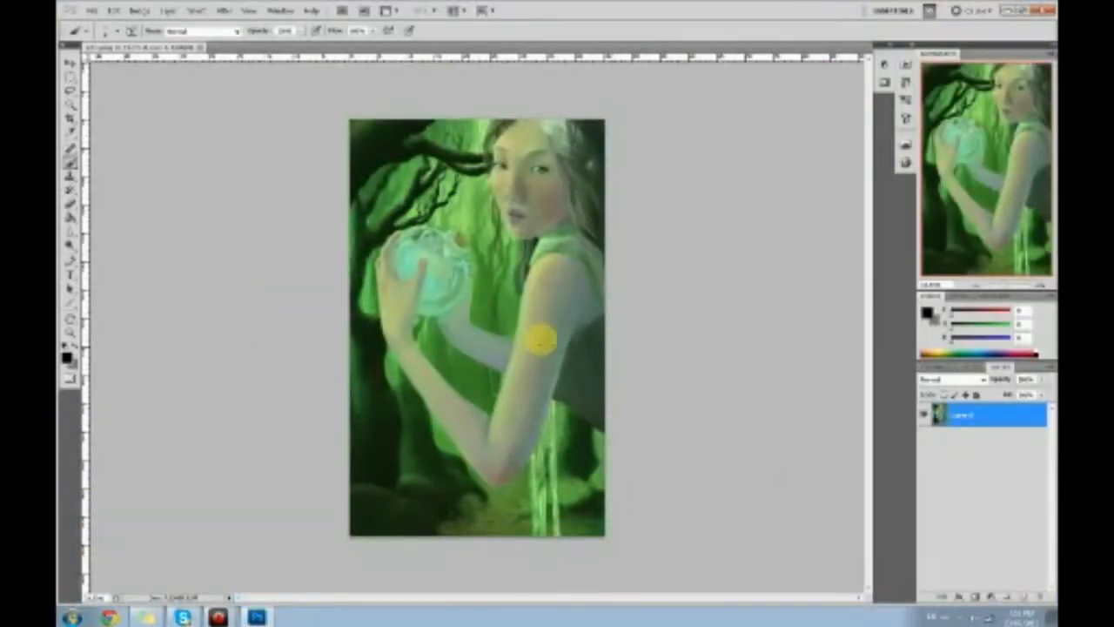
# Sample the bright background green beside the face, and examine its saturation in the Color Picker.
pyautogui.moveTo(70, 242); pyautogui.dragTo(91, 258)
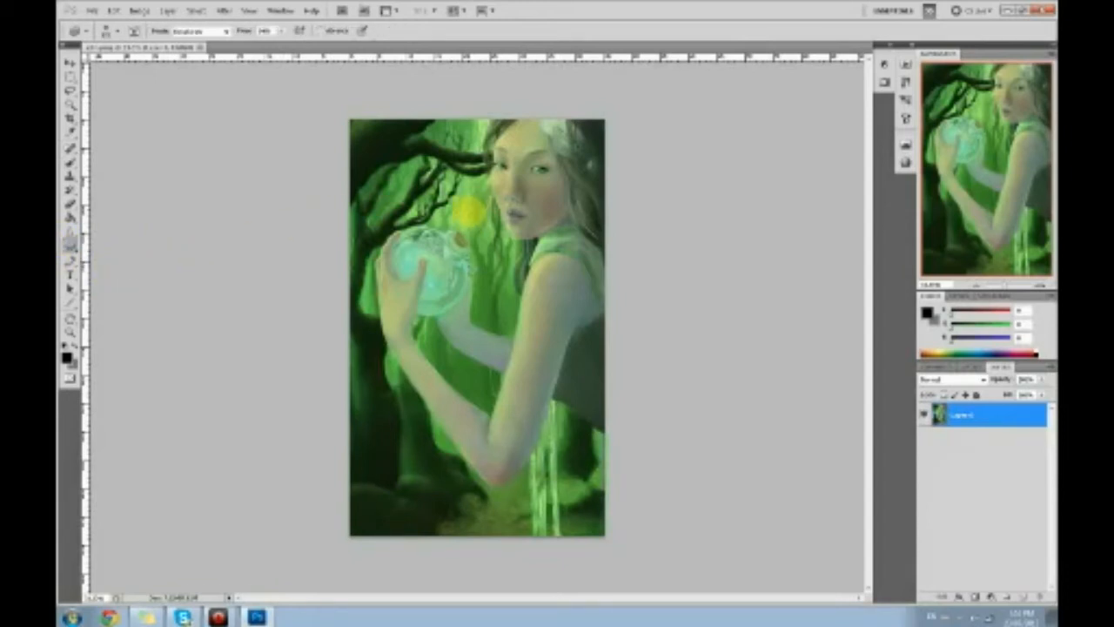
pyautogui.press('i')
pyautogui.click(465, 209)
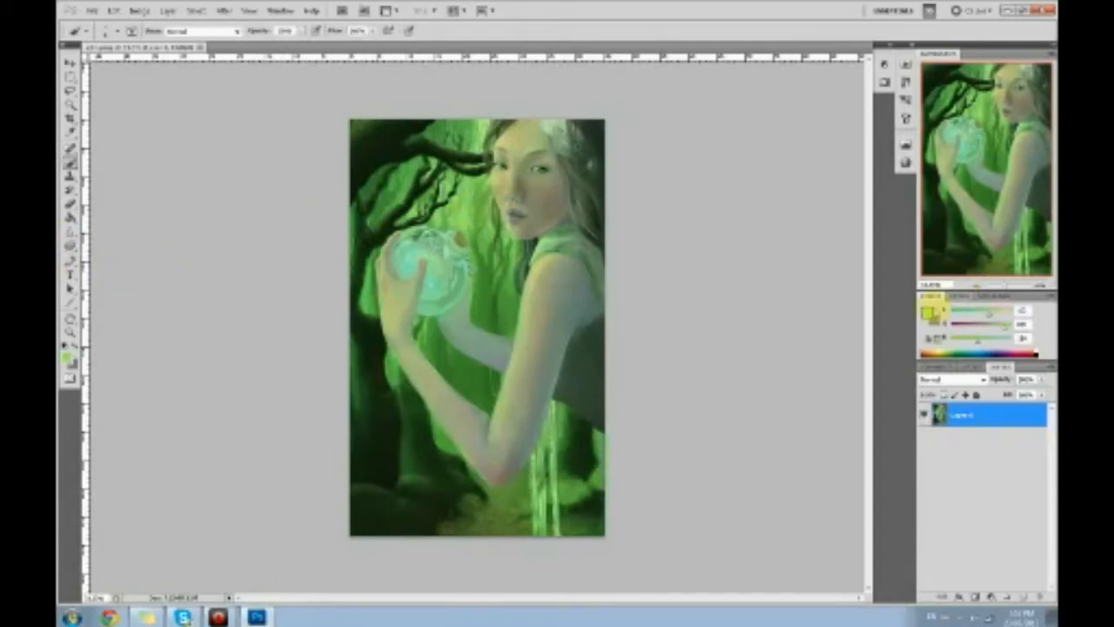
pyautogui.click(927, 313)
pyautogui.moveTo(844, 231); pyautogui.dragTo(843, 215)
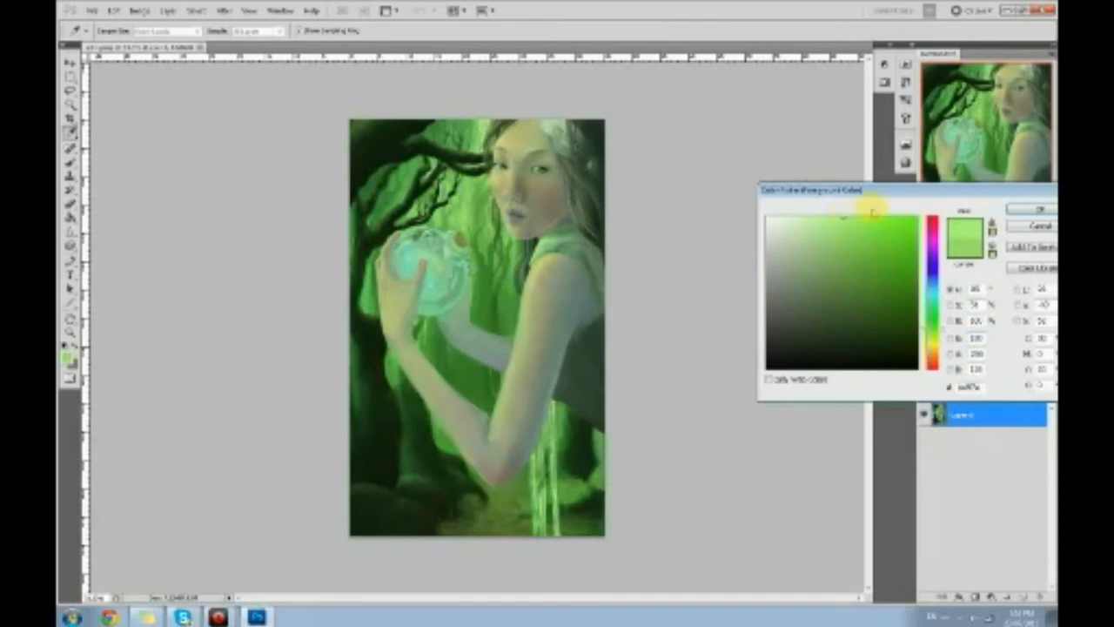
pyautogui.click(1020, 225)
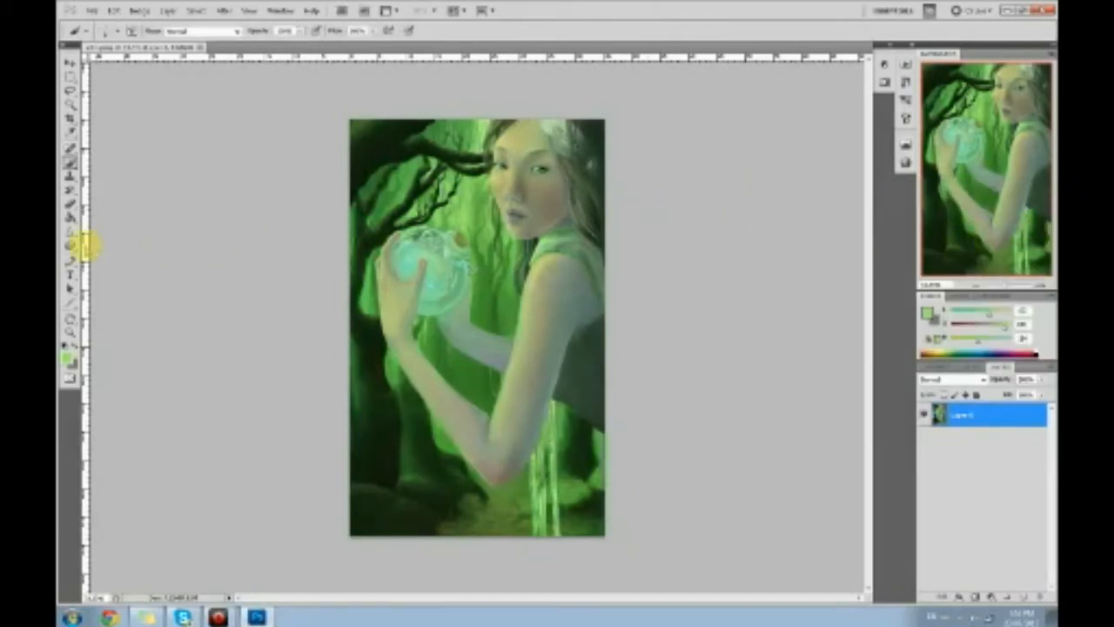
# Desaturate the green forest background around the woman with the Sponge tool.
pyautogui.click(72, 242)
pyautogui.click(139, 256)
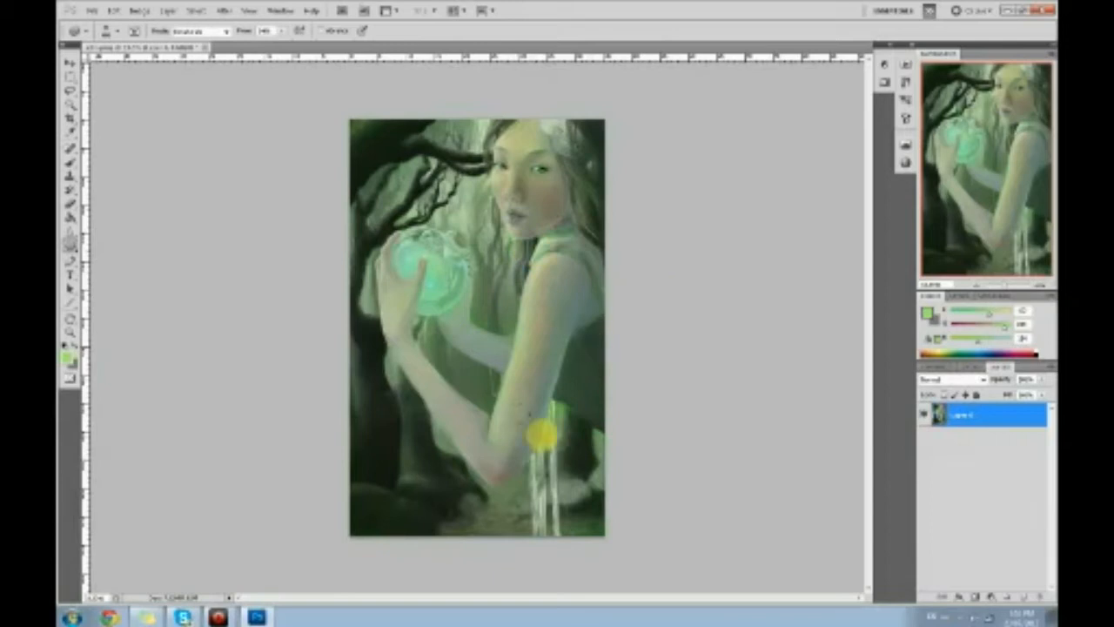
# Choose another brush tip for the Brush tool, and add a new layer with a darkening blend mode.
pyautogui.press('b')
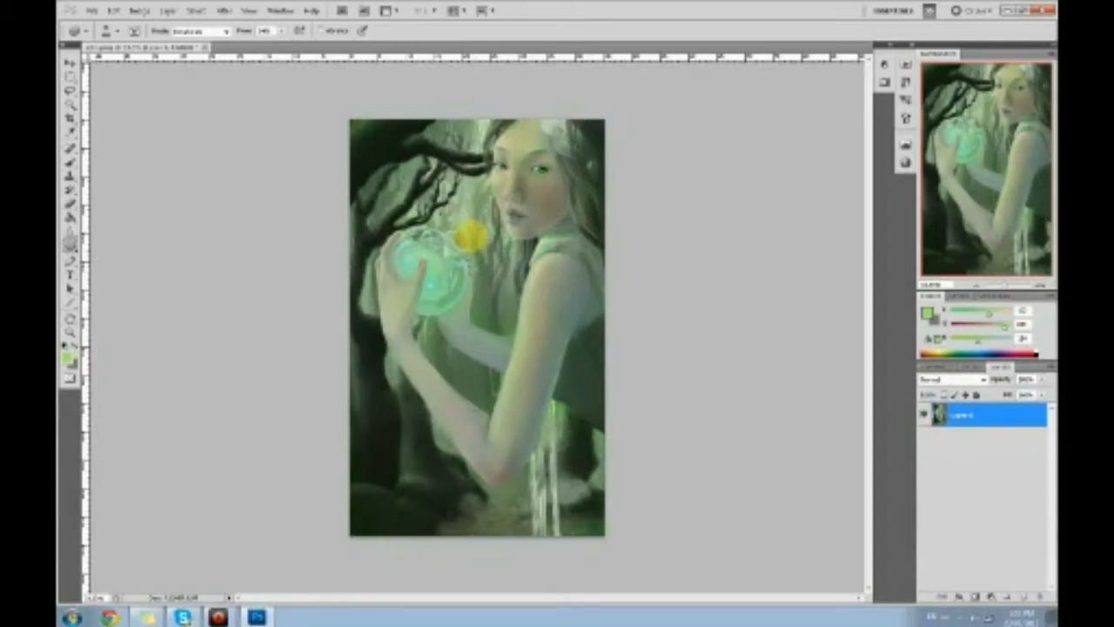
pyautogui.rightClick(446, 276)
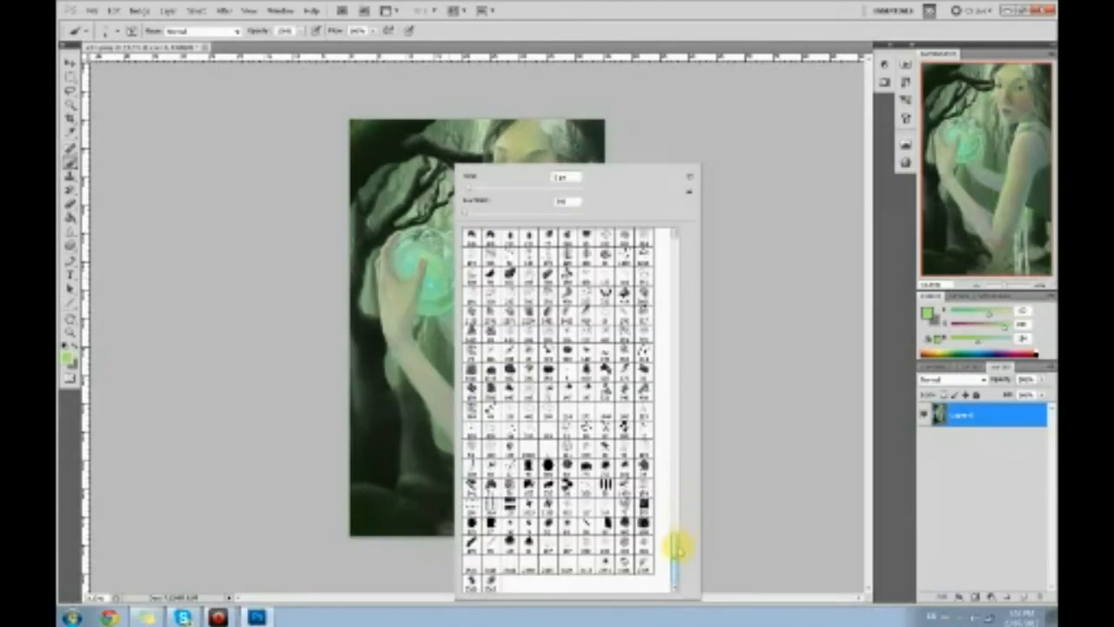
pyautogui.click(571, 524)
pyautogui.click(744, 489)
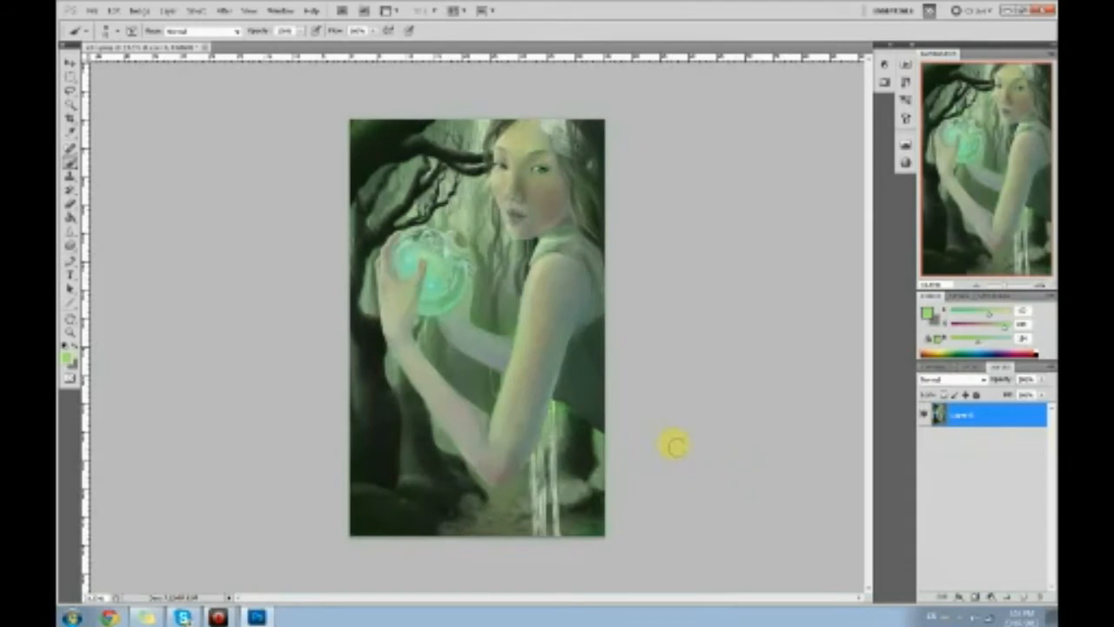
pyautogui.click(1025, 597)
pyautogui.click(953, 379)
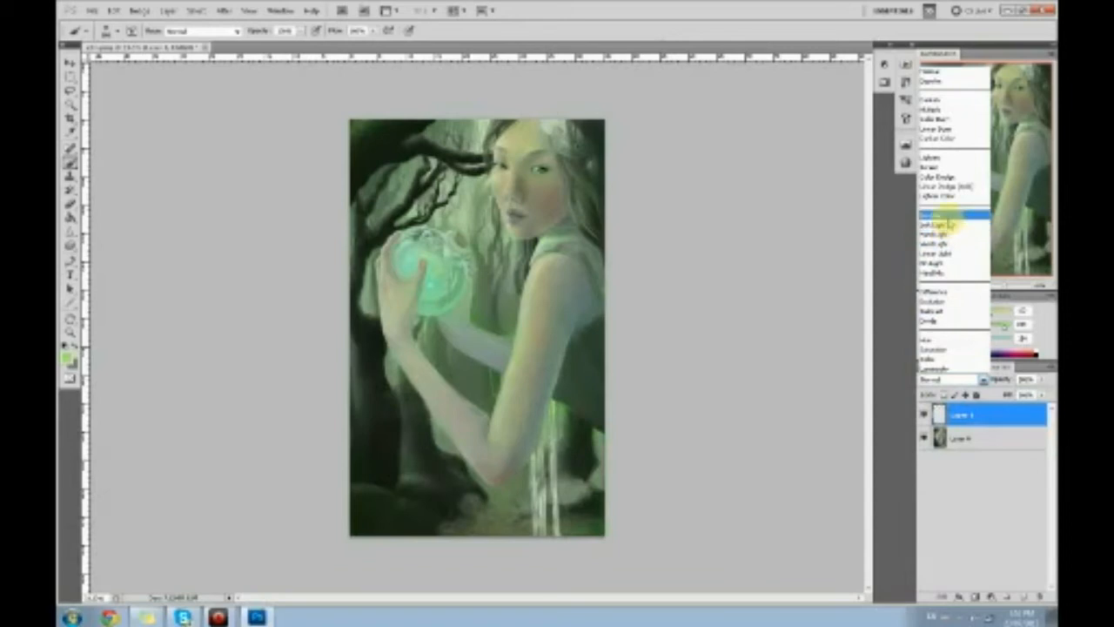
pyautogui.click(930, 108)
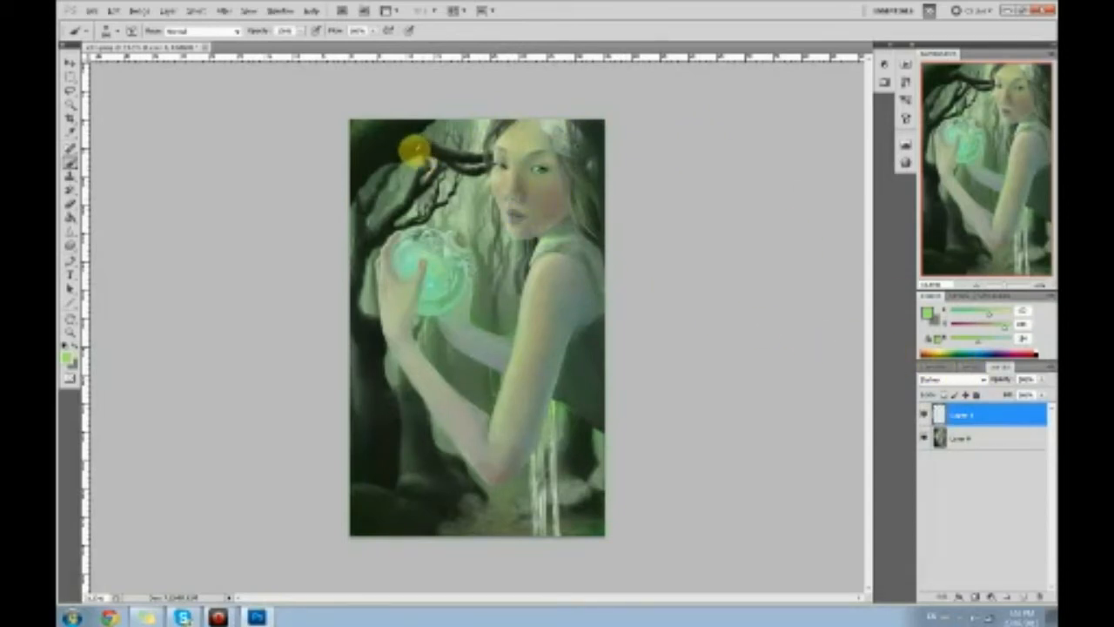
# Darken the edges and corners of the painting with a dark brush colour at reduced opacity.
pyautogui.press('d')
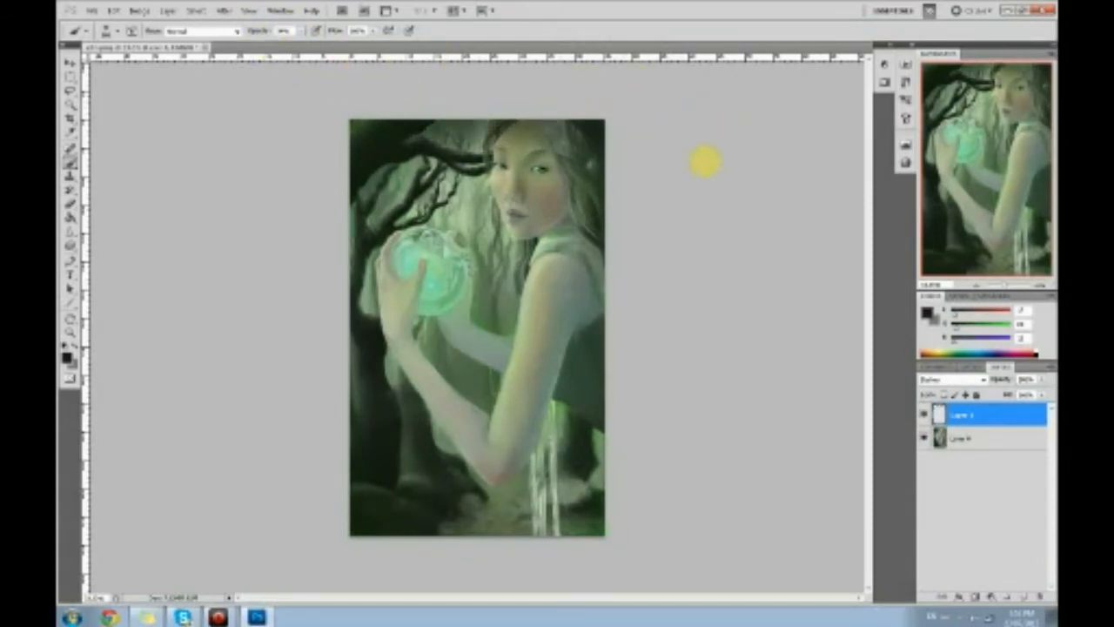
pyautogui.moveTo(670, 203)
pyautogui.mouseDown()
pyautogui.moveTo(653, 393)
pyautogui.moveTo(473, 591)
pyautogui.moveTo(565, 565)
pyautogui.moveTo(369, 543)
pyautogui.mouseUp()
pyautogui.moveTo(304, 373); pyautogui.dragTo(323, 532)
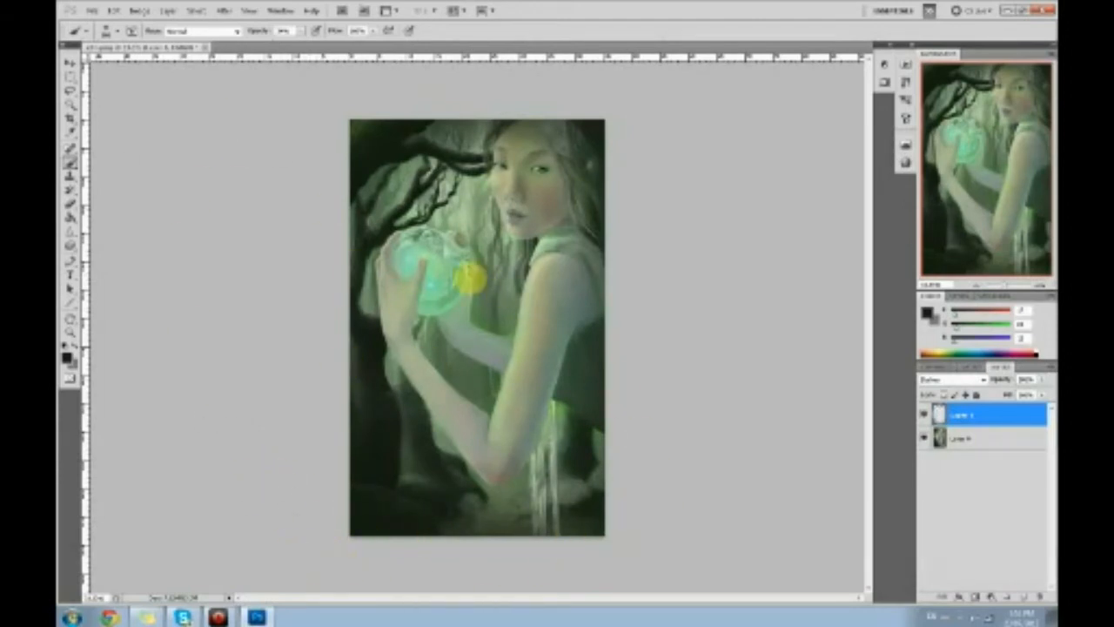
# Compare the painting with and without the edge-darkening layer, and merge that layer down.
pyautogui.moveTo(72, 247); pyautogui.dragTo(108, 259)
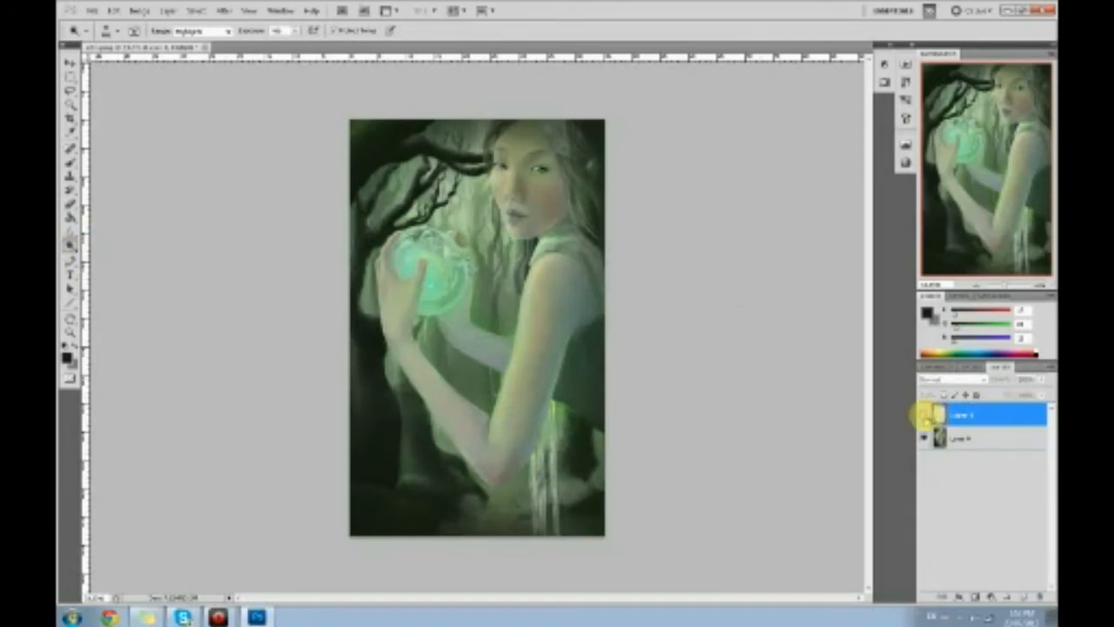
pyautogui.click(924, 416)
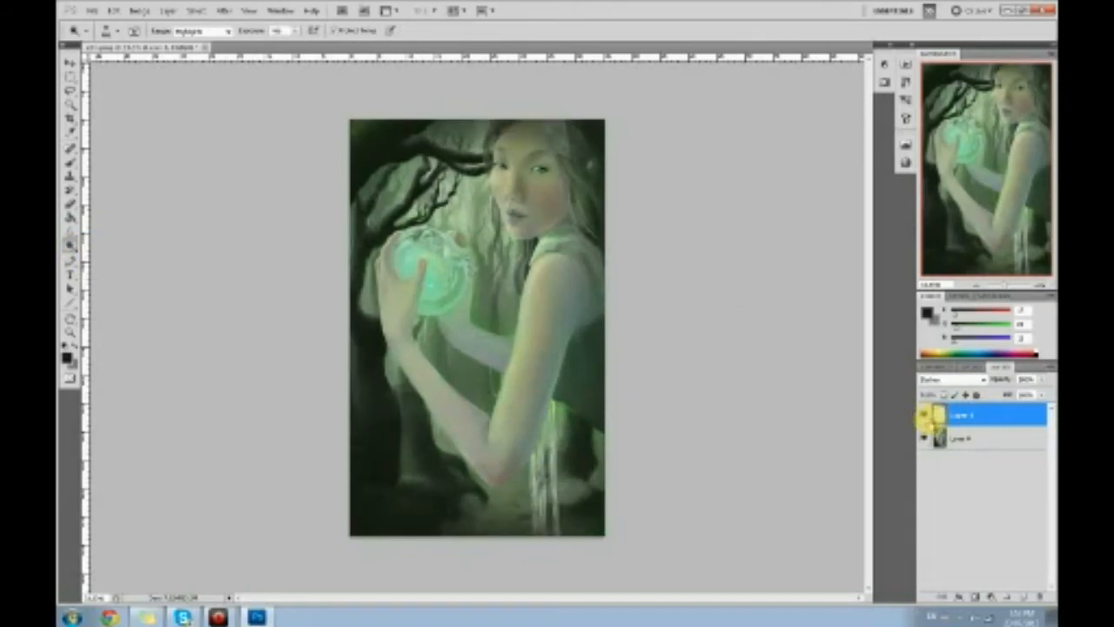
pyautogui.rightClick(1015, 419)
pyautogui.click(1007, 389)
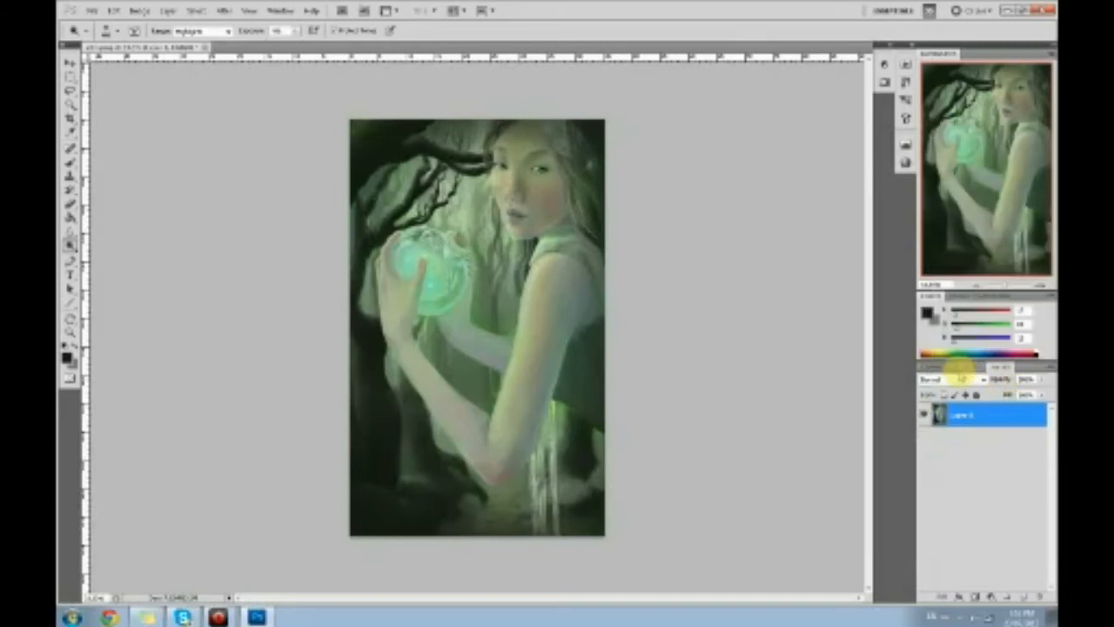
# Brighten the glowing orb and the fingers around it with the Dodge tool set to Highlights.
pyautogui.press('b')
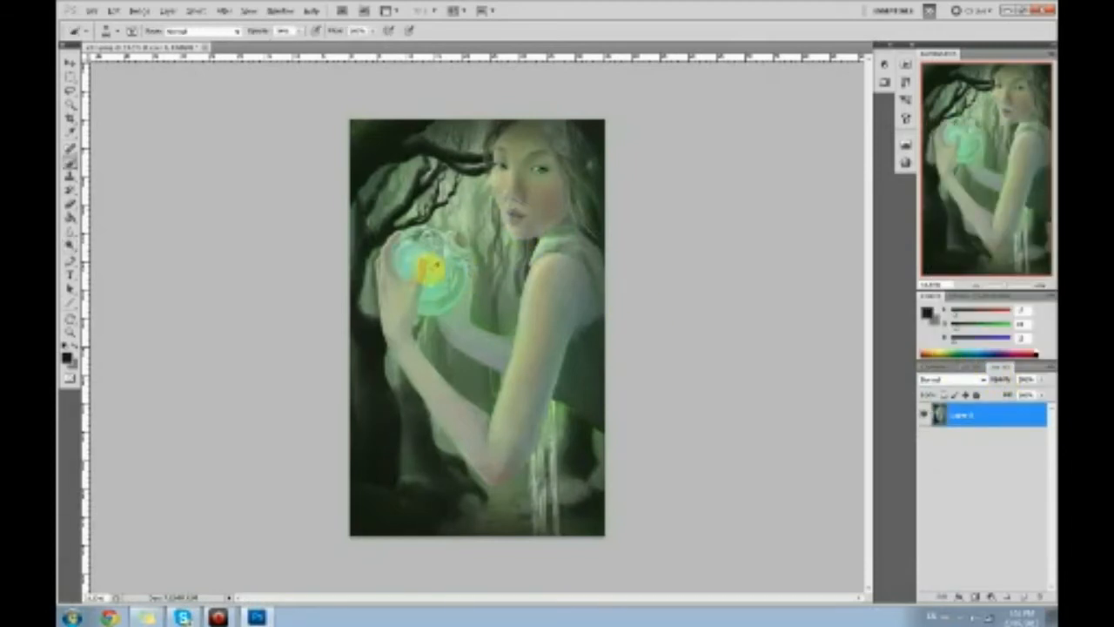
pyautogui.click(70, 244)
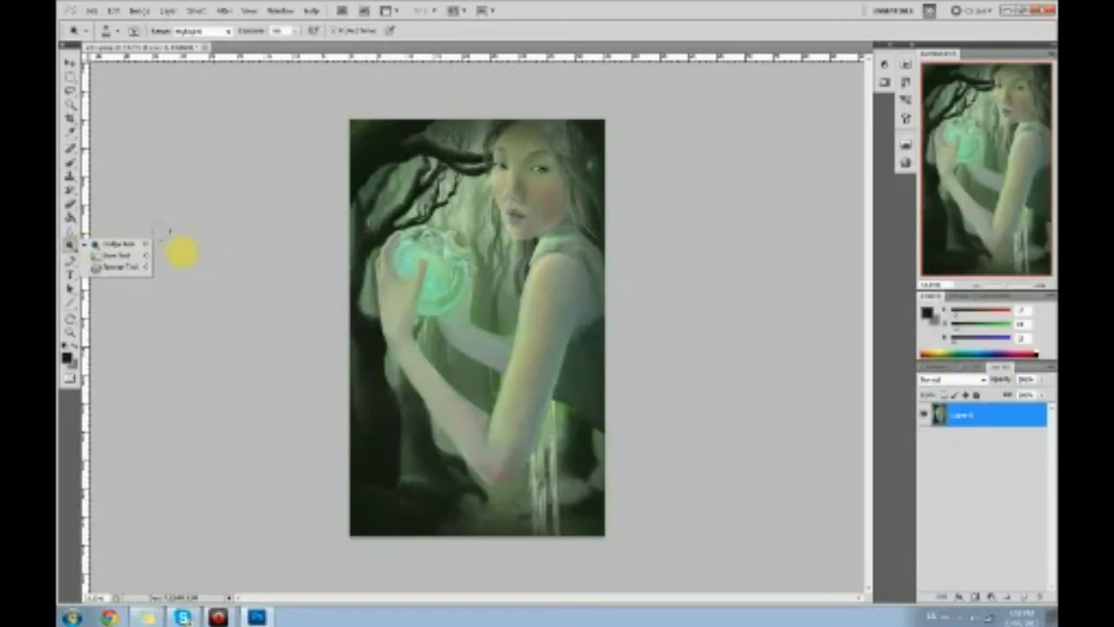
pyautogui.click(308, 290)
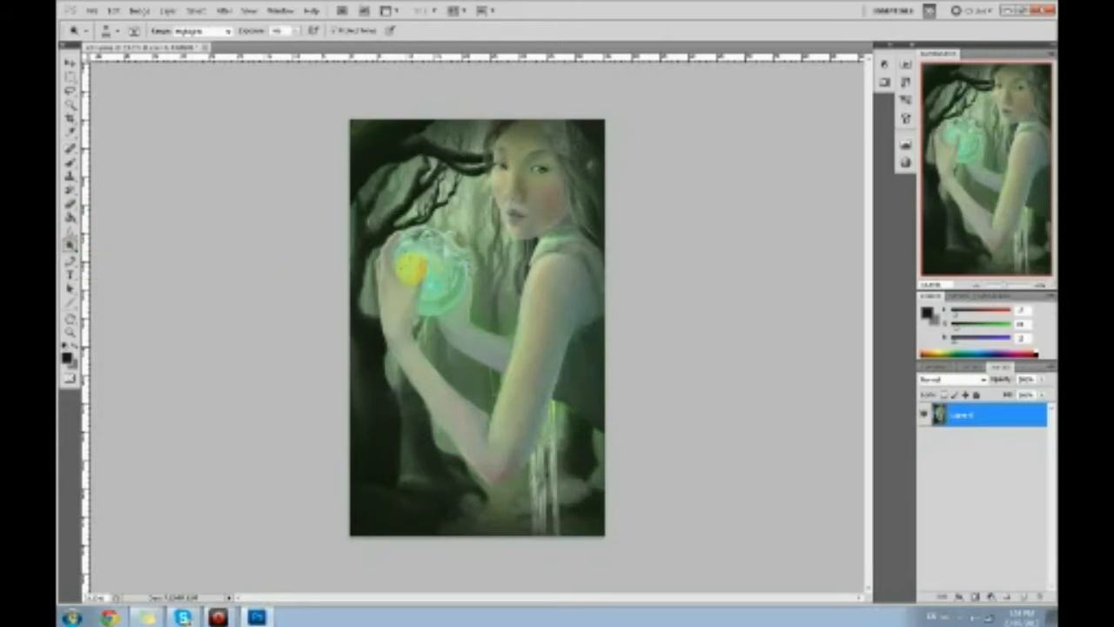
pyautogui.moveTo(413, 263)
pyautogui.mouseDown()
pyautogui.moveTo(442, 248)
pyautogui.moveTo(425, 283)
pyautogui.moveTo(429, 265)
pyautogui.moveTo(426, 280)
pyautogui.moveTo(427, 266)
pyautogui.moveTo(392, 256)
pyautogui.mouseUp()
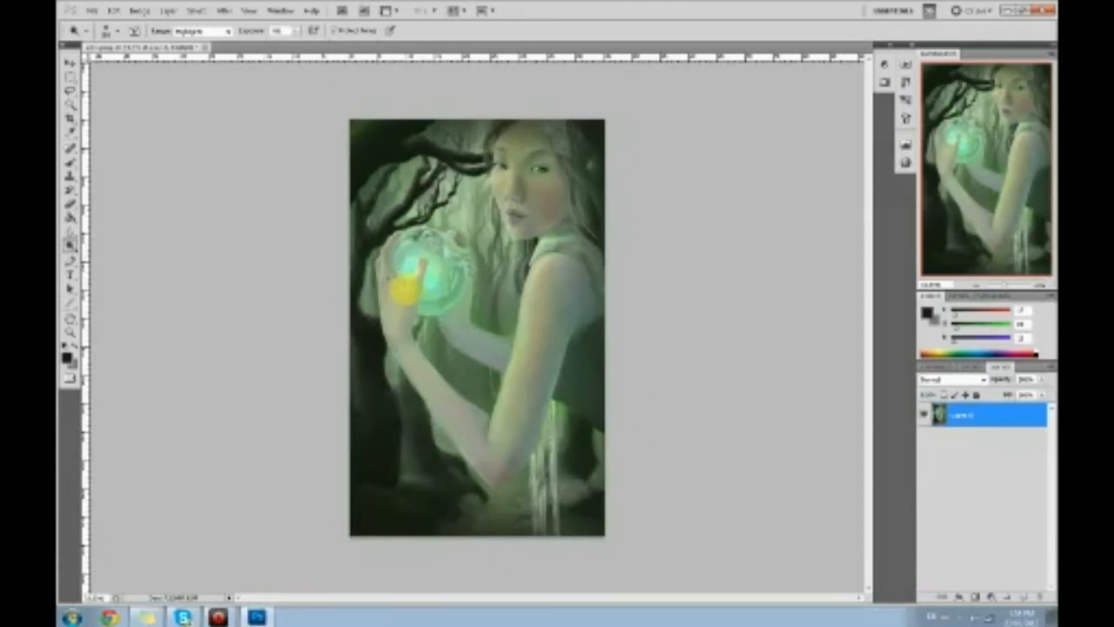
pyautogui.moveTo(397, 289); pyautogui.dragTo(404, 281)
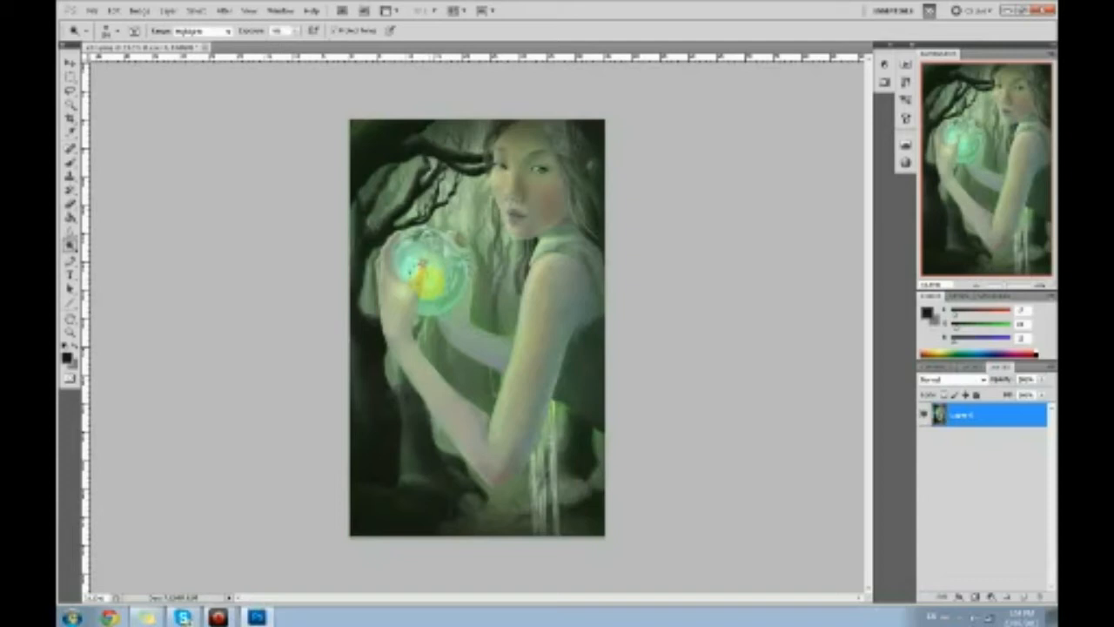
pyautogui.click(406, 266)
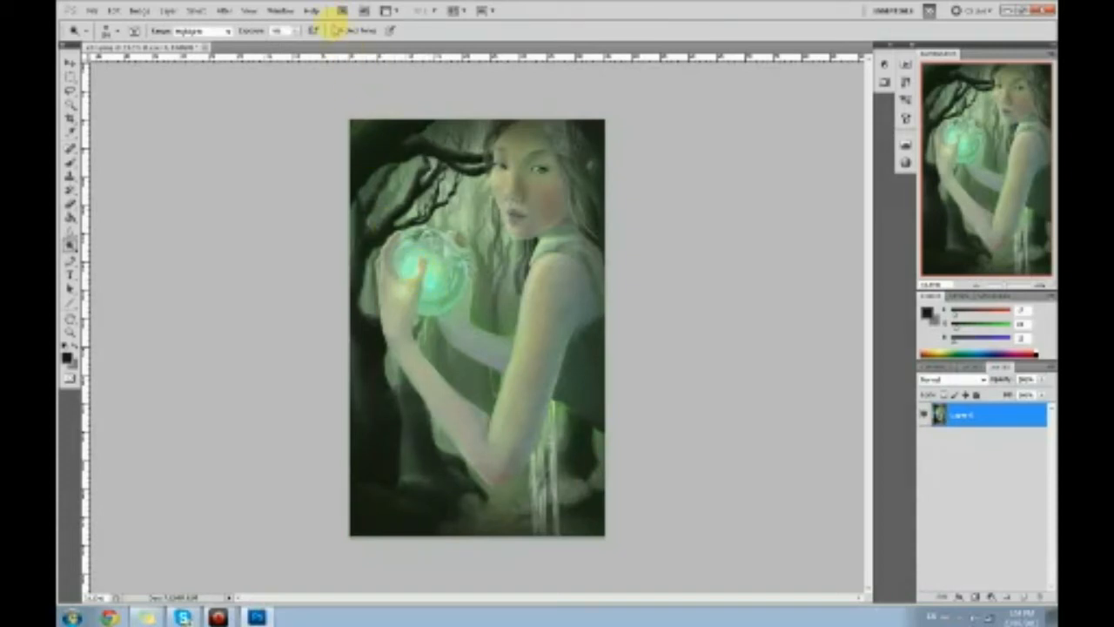
pyautogui.moveTo(393, 277)
pyautogui.mouseDown()
pyautogui.moveTo(442, 281)
pyautogui.moveTo(435, 258)
pyautogui.moveTo(461, 229)
pyautogui.mouseUp()
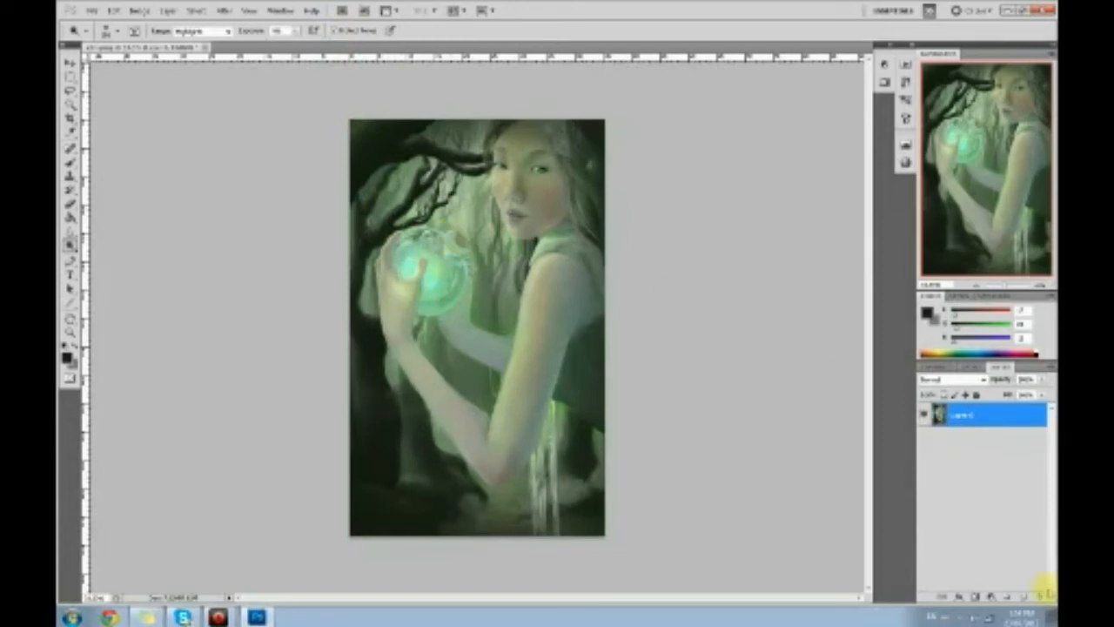
# Tint the woman's lips and cheek salmon pink, based on the elbow's tone, on a new Color-mode layer, and merge it down.
pyautogui.click(1025, 597)
pyautogui.click(939, 357)
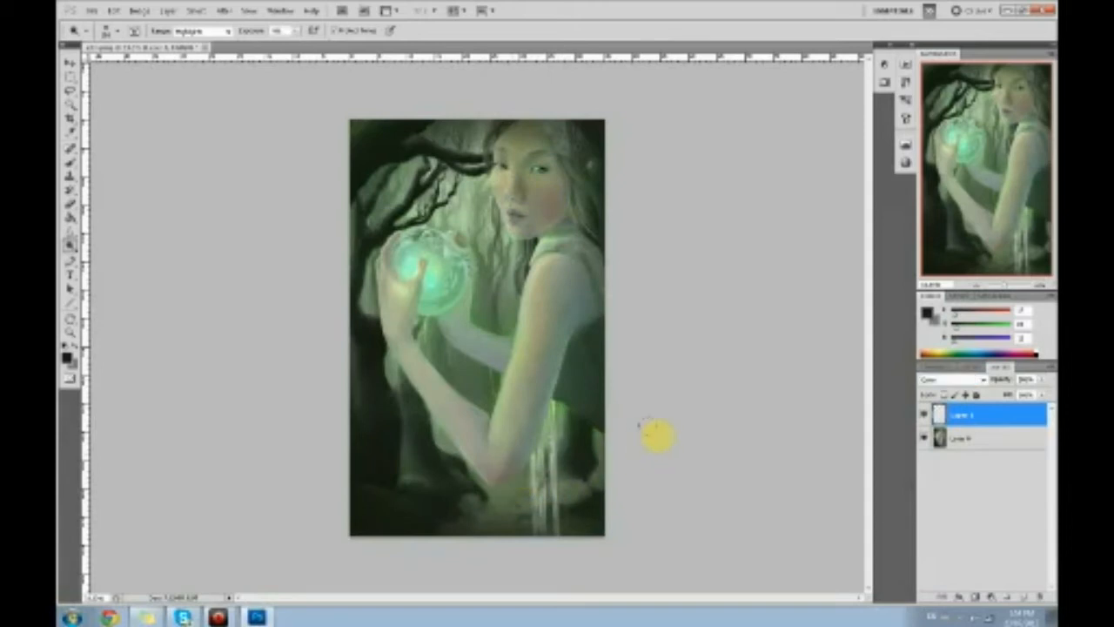
pyautogui.press('b')
pyautogui.keyDown('alt'); pyautogui.click(492, 475); pyautogui.keyUp('alt')
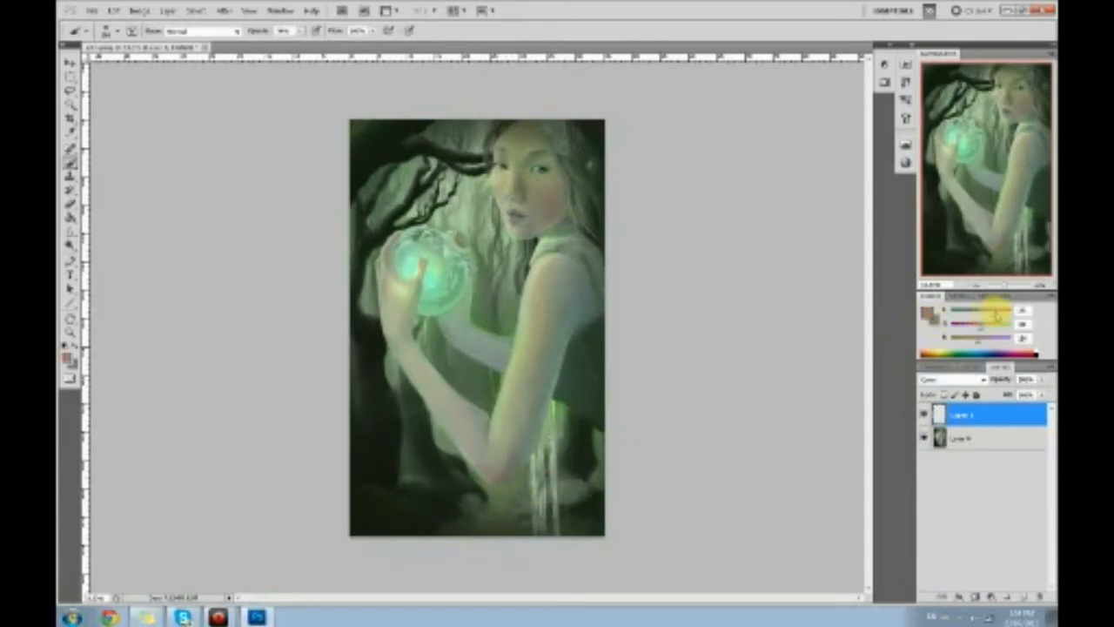
pyautogui.click(926, 312)
pyautogui.click(833, 237)
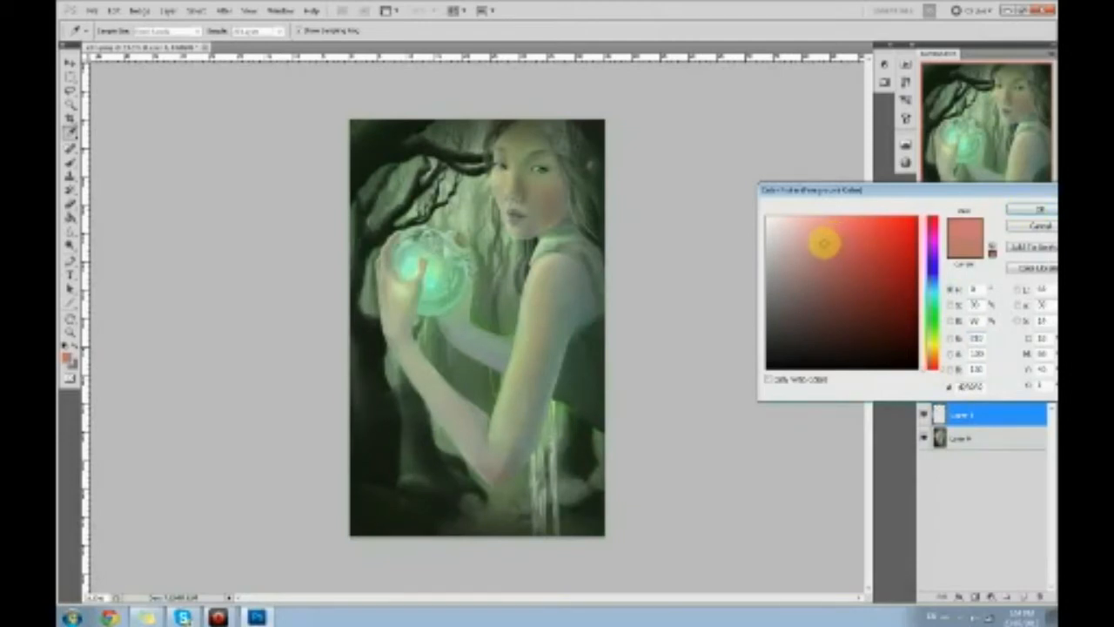
pyautogui.click(1027, 211)
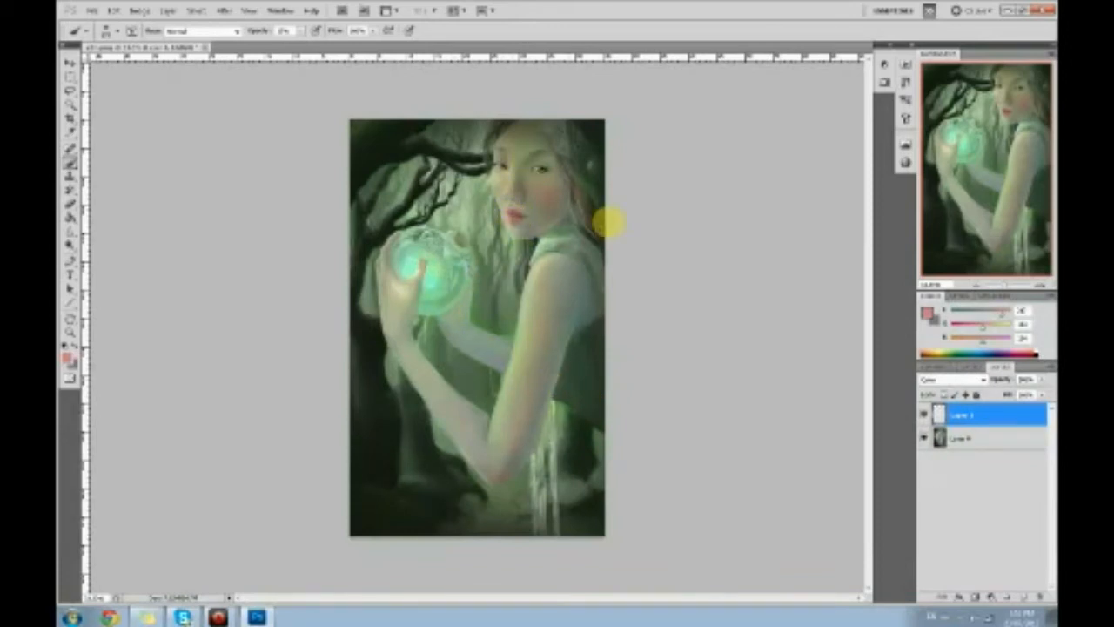
pyautogui.rightClick(979, 418)
pyautogui.click(975, 390)
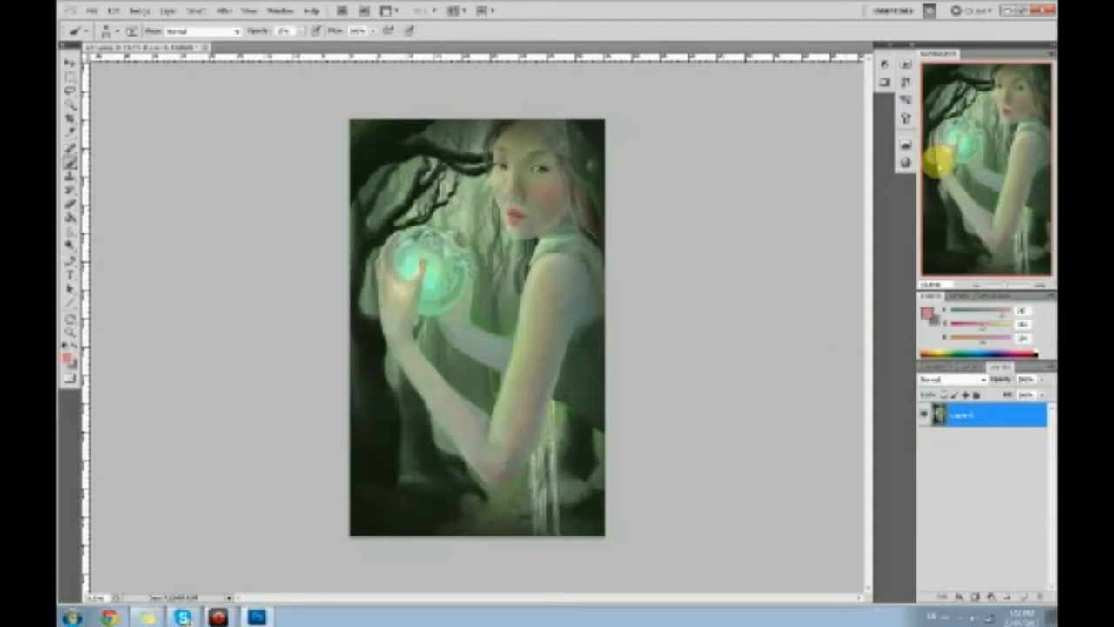
# Lighten the lips with the Dodge tool, and crisp them up with the Sharpen tool.
pyautogui.moveTo(70, 244); pyautogui.dragTo(105, 242)
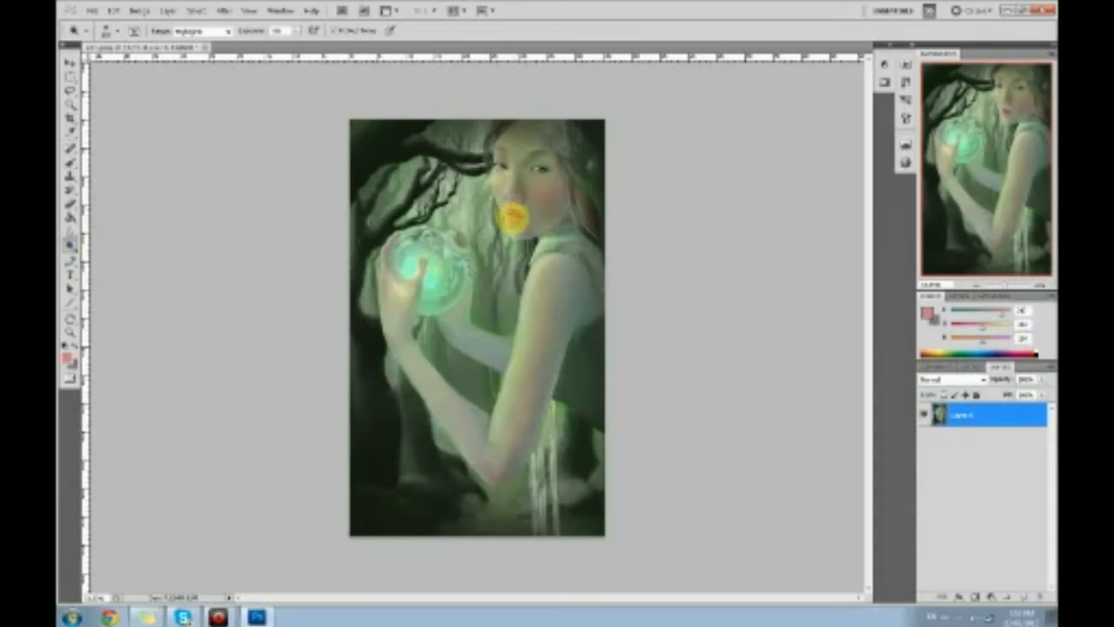
pyautogui.moveTo(512, 218)
pyautogui.mouseDown()
pyautogui.moveTo(558, 212)
pyautogui.moveTo(520, 221)
pyautogui.mouseUp()
pyautogui.moveTo(70, 225); pyautogui.dragTo(103, 239)
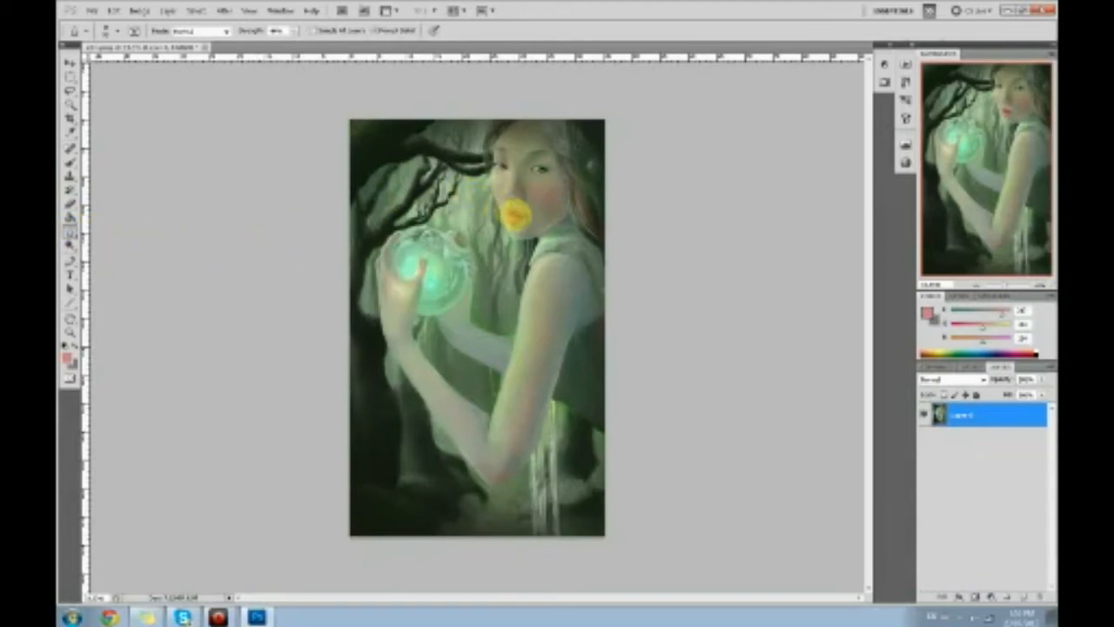
pyautogui.moveTo(522, 218)
pyautogui.mouseDown()
pyautogui.moveTo(510, 212)
pyautogui.moveTo(542, 214)
pyautogui.moveTo(514, 211)
pyautogui.mouseUp()
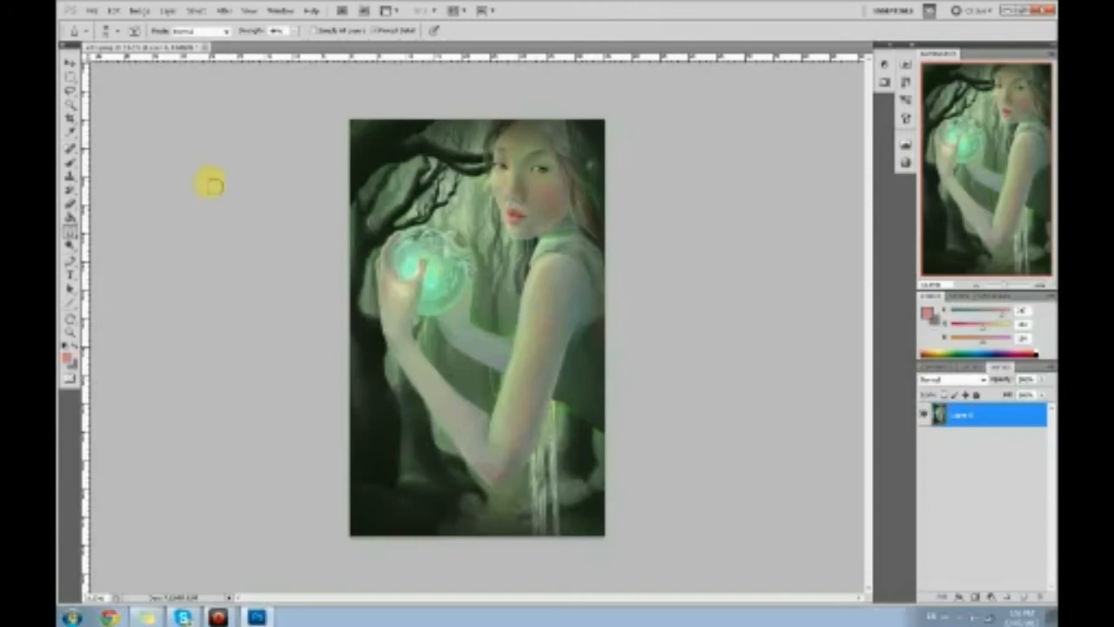
# Return to the Brush tool, and add another new layer in Color blend mode above the painting.
pyautogui.press('b')
pyautogui.click(1014, 594)
pyautogui.click(953, 379)
pyautogui.click(925, 349)
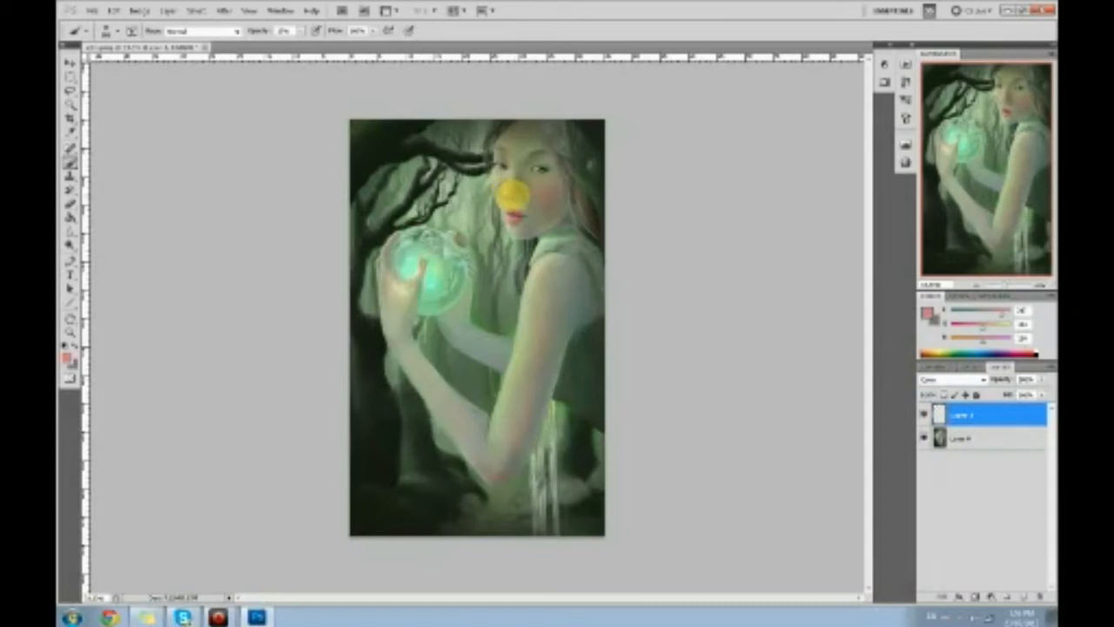
# Tint the woman's nose salmon pink on the Color-mode layer, and merge it down into the painting.
pyautogui.click(509, 193)
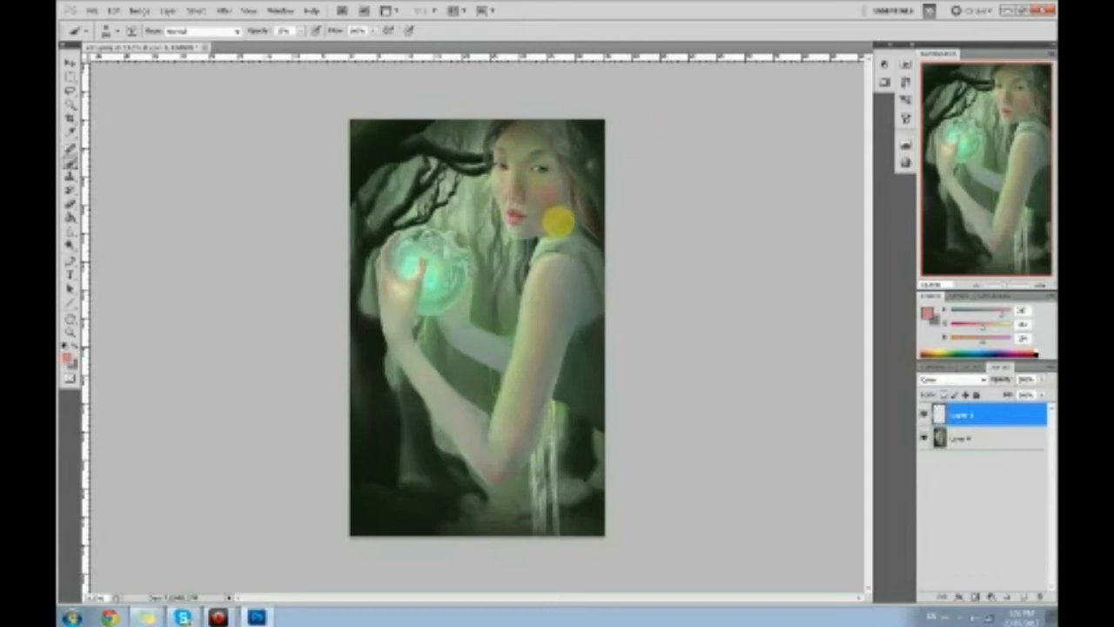
pyautogui.rightClick(974, 418)
pyautogui.click(981, 394)
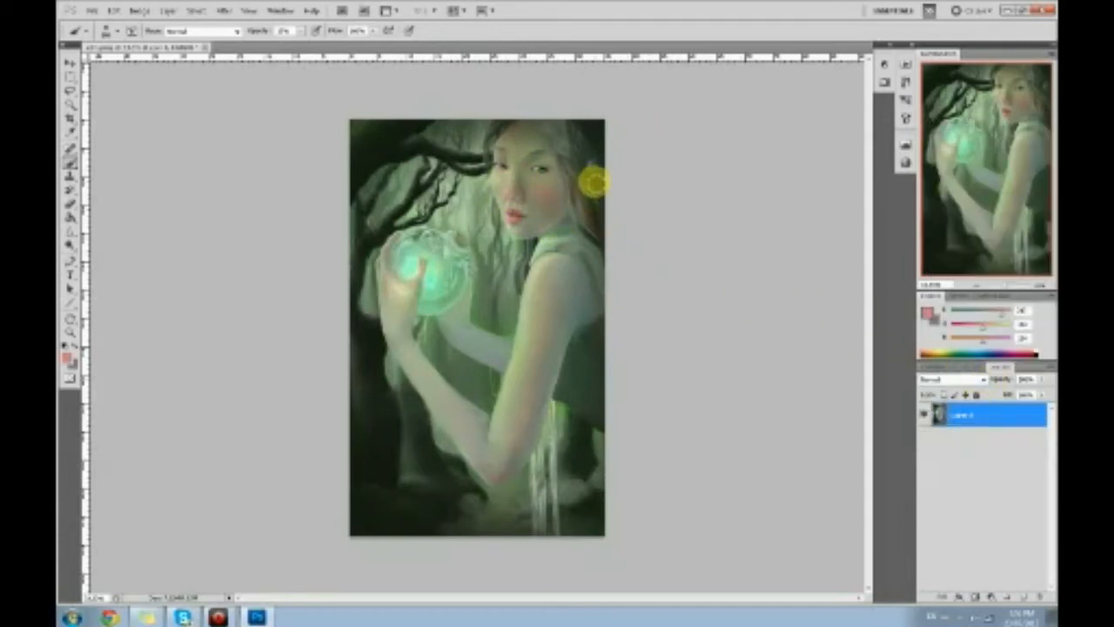
# Refine the eyebrow and upper eyelid above the green eye with skin and brow tones sampled from the face.
pyautogui.hotkey('ctrl', '+')
pyautogui.hotkey('ctrl', '+')
pyautogui.scroll(3, 594, 273)
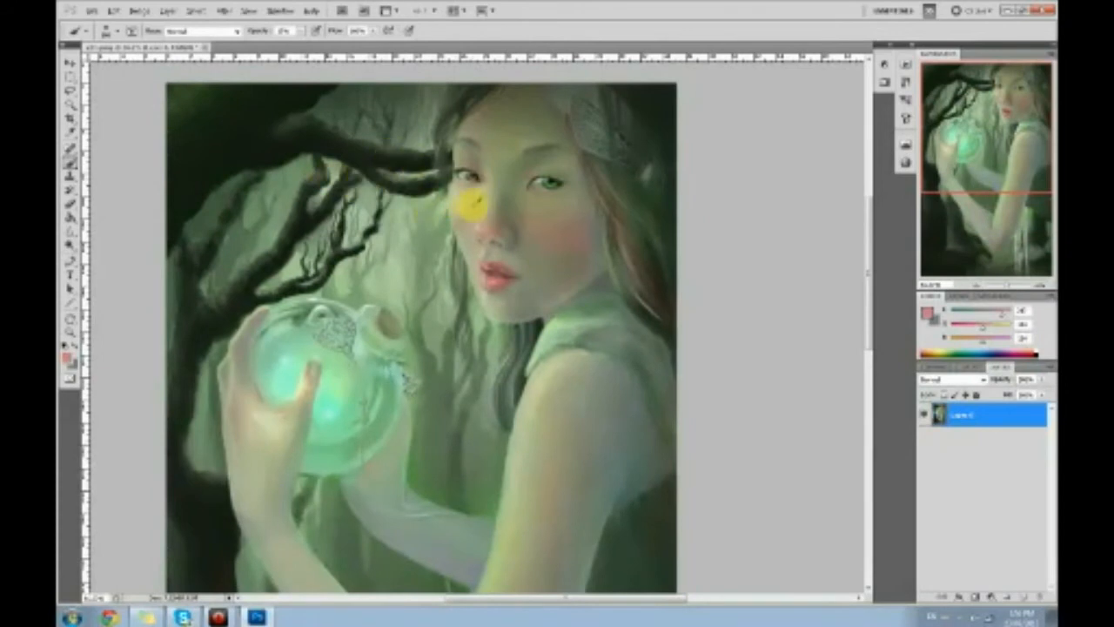
pyautogui.keyDown('alt'); pyautogui.click(529, 183); pyautogui.keyUp('alt')
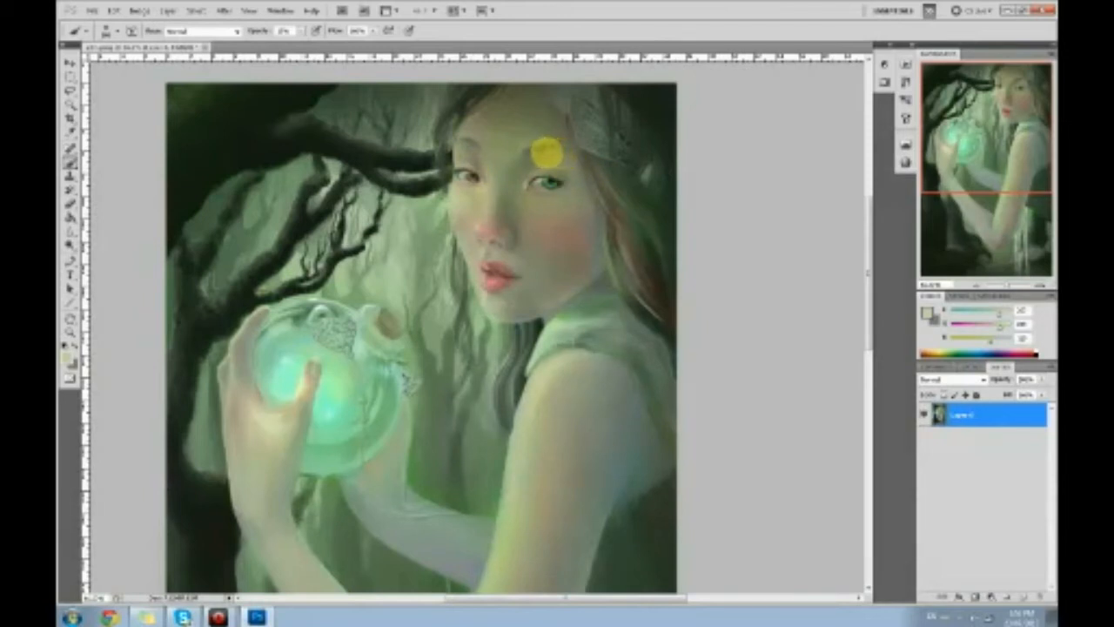
pyautogui.keyDown('alt'); pyautogui.click(532, 159); pyautogui.keyUp('alt')
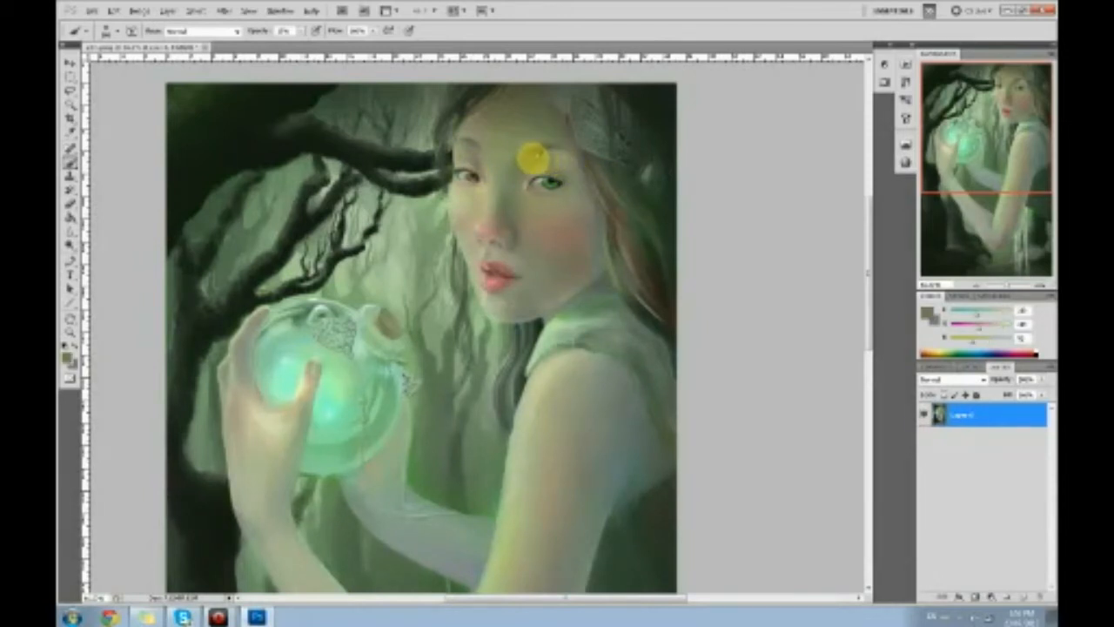
pyautogui.keyDown('alt'); pyautogui.click(557, 146); pyautogui.keyUp('alt')
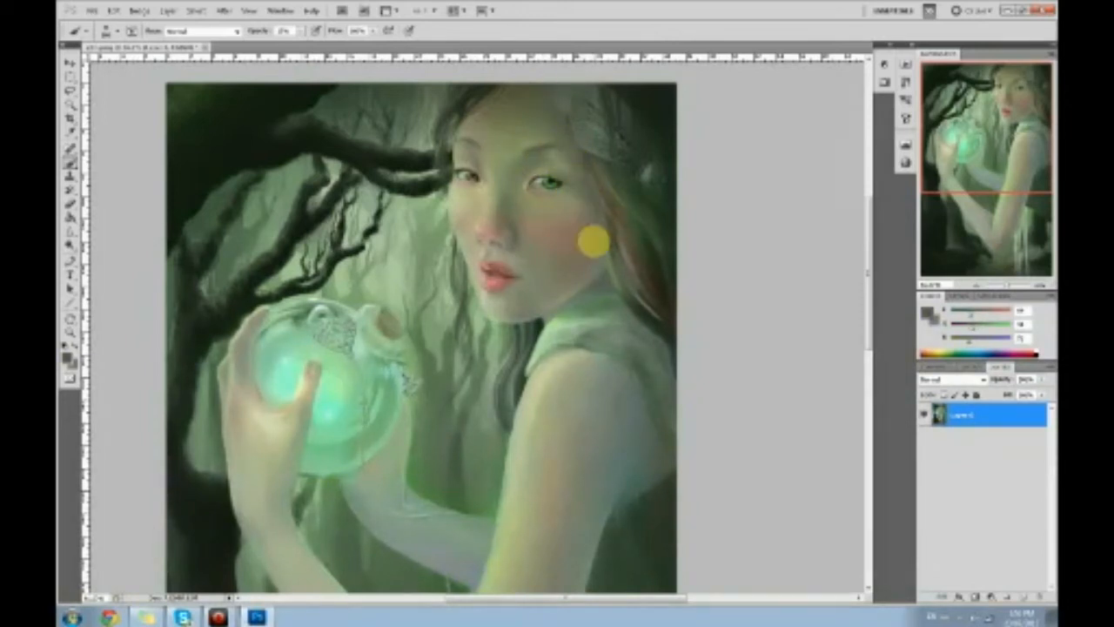
# Touch up both eyes and their corners with dark and light tones sampled around them.
pyautogui.keyDown('alt'); pyautogui.click(562, 182); pyautogui.keyUp('alt')
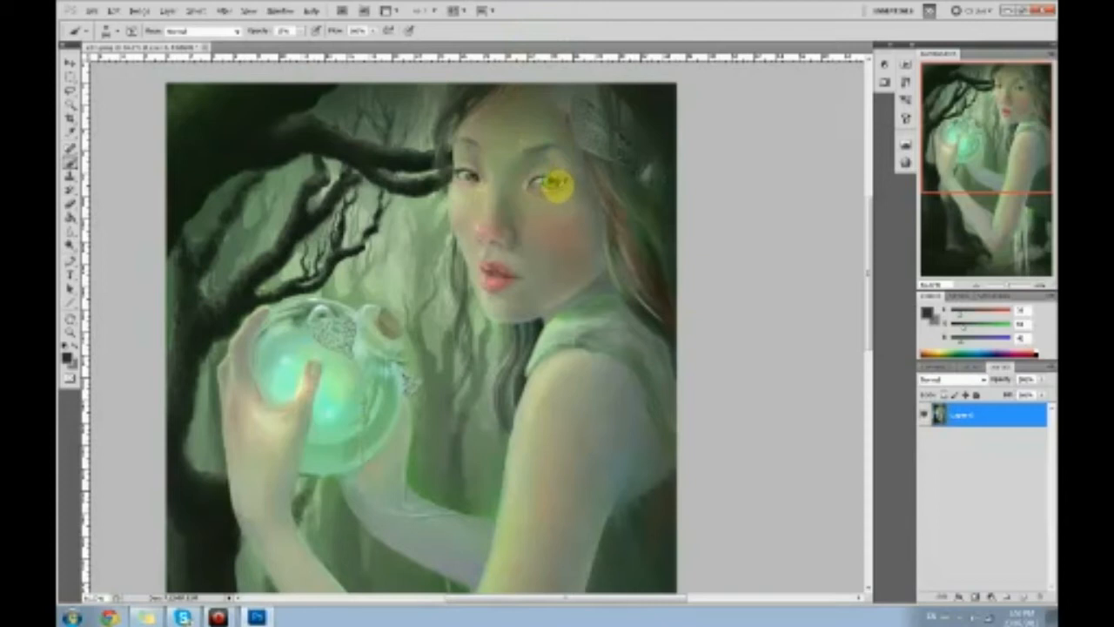
pyautogui.keyDown('alt'); pyautogui.click(562, 186); pyautogui.keyUp('alt')
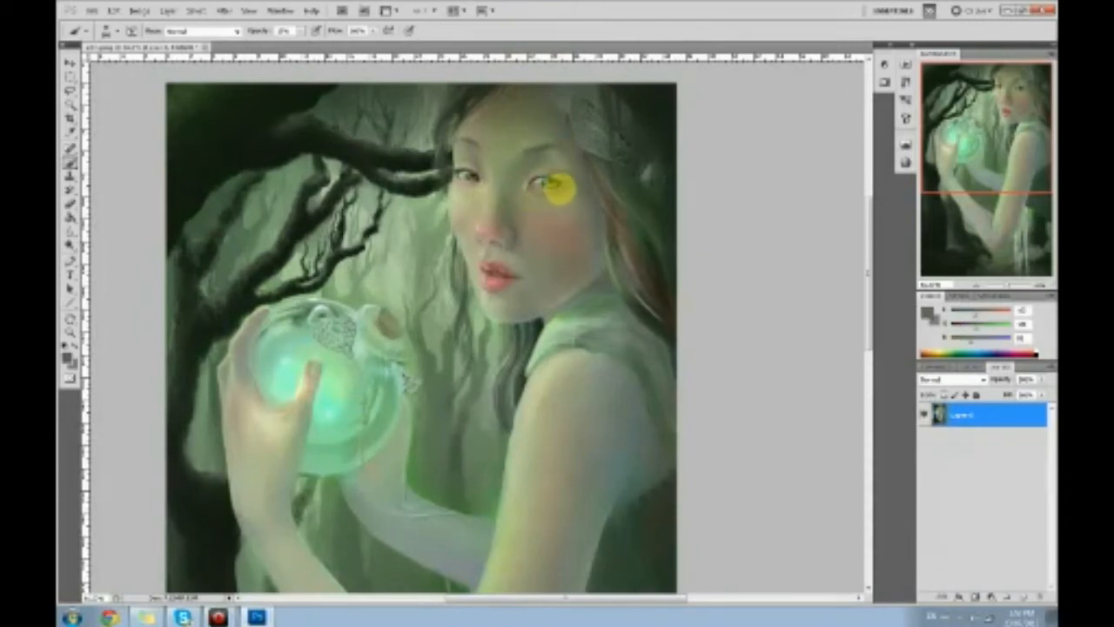
pyautogui.keyDown('alt'); pyautogui.click(464, 178); pyautogui.keyUp('alt')
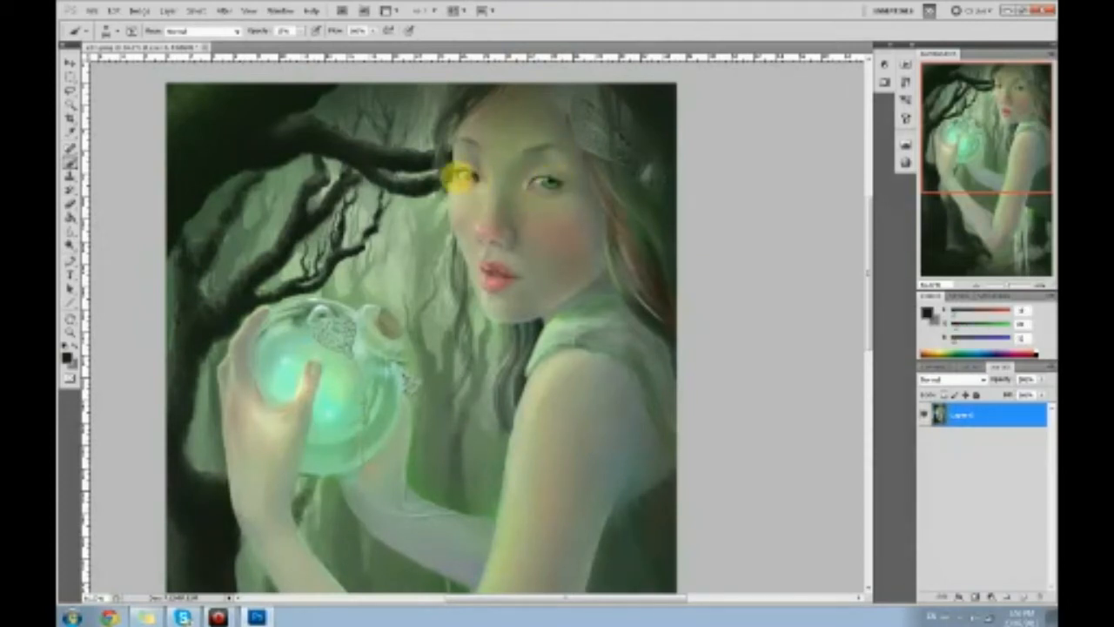
pyautogui.keyDown('alt'); pyautogui.click(459, 179); pyautogui.keyUp('alt')
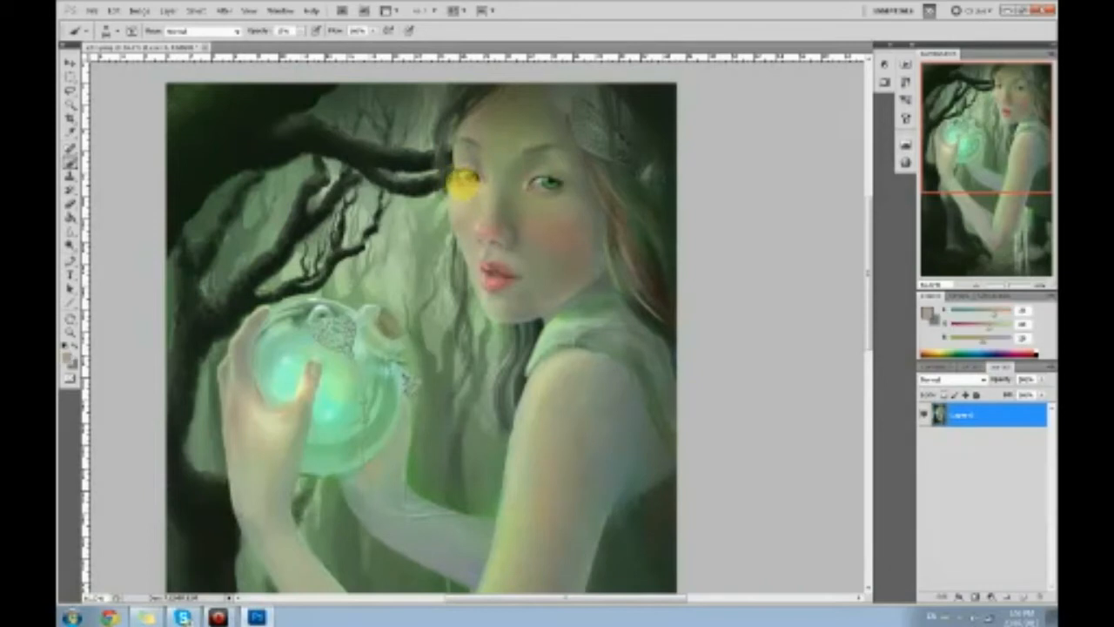
# Switch to the Chrome browser and search the web for "ekimura".
pyautogui.click(110, 617)
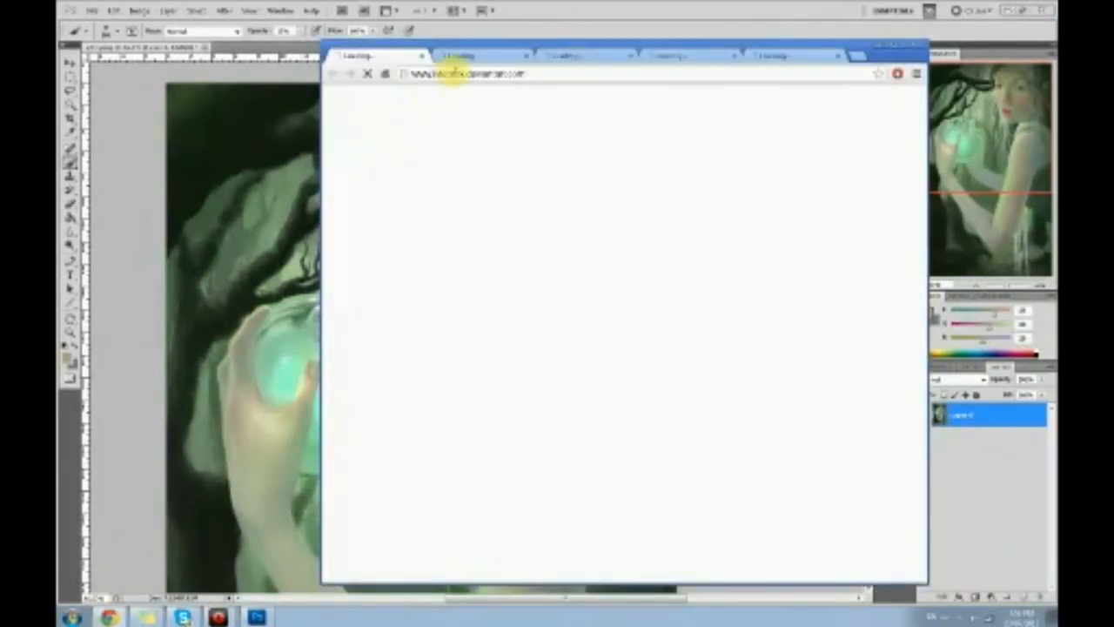
pyautogui.click(450, 73)
pyautogui.write('de mura')
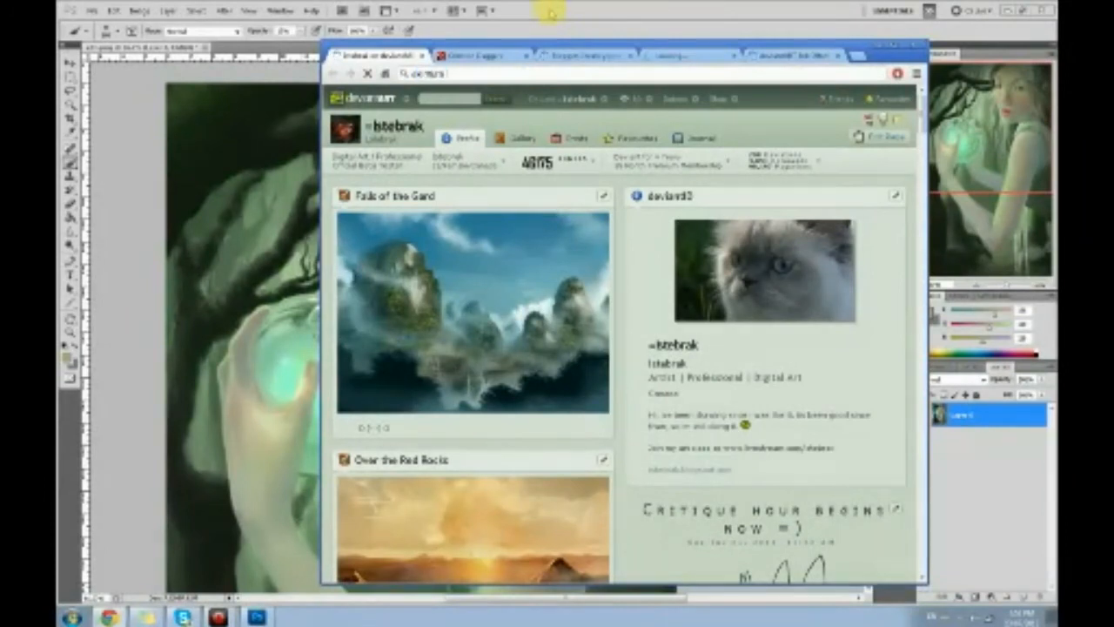
pyautogui.press('Return')
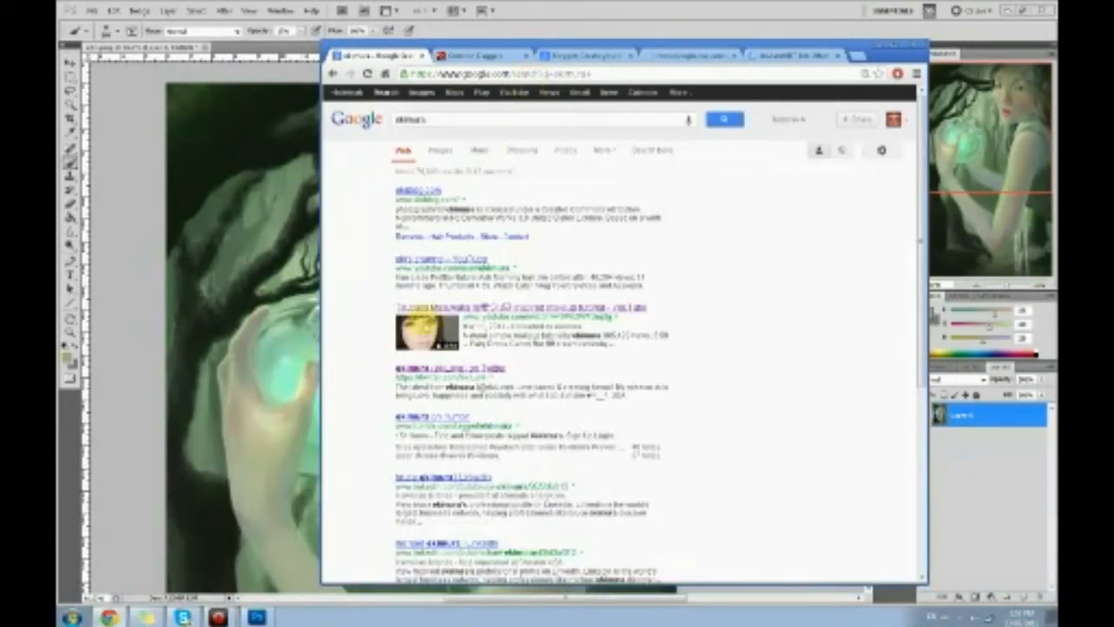
# Go through the found YouTube makeup video to its channel's video list, and open "Natural simple makeup tutorial".
pyautogui.click(424, 329)
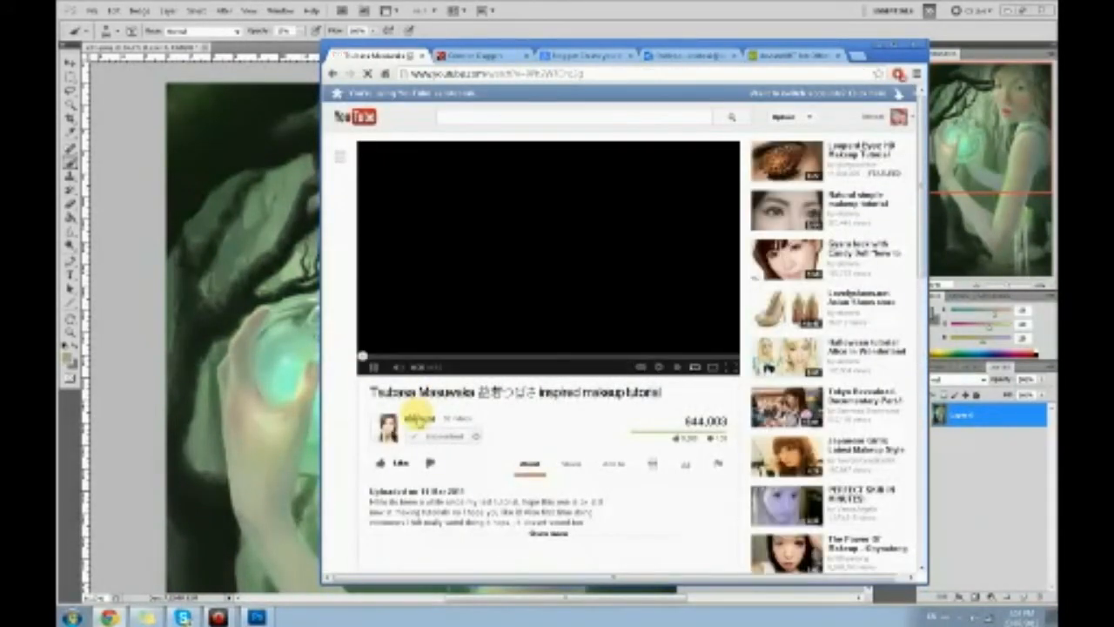
pyautogui.click(417, 418)
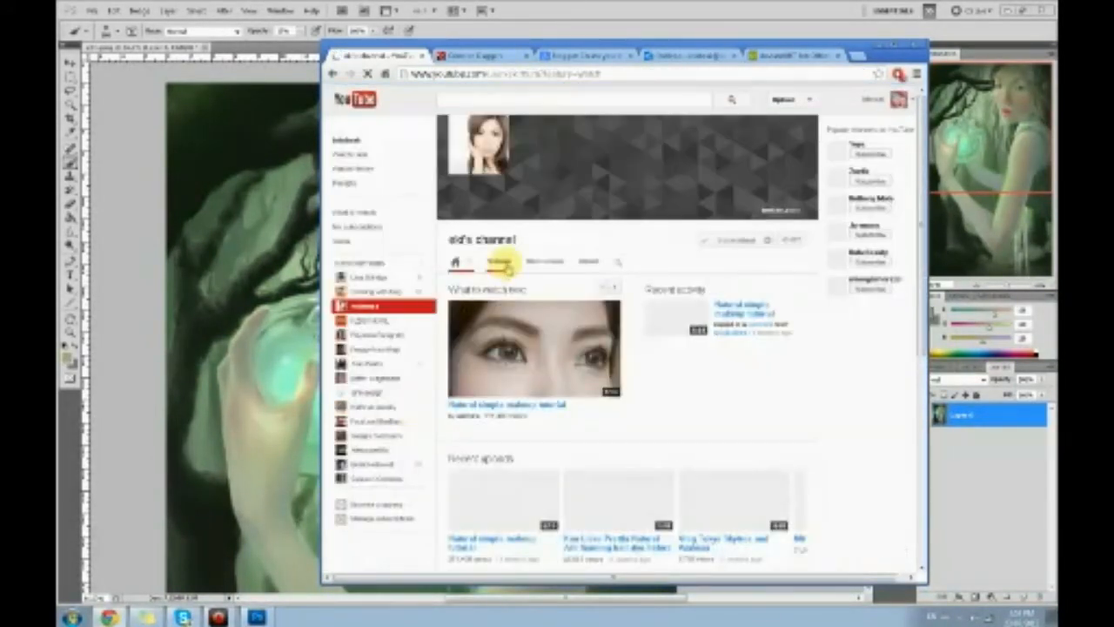
pyautogui.click(501, 263)
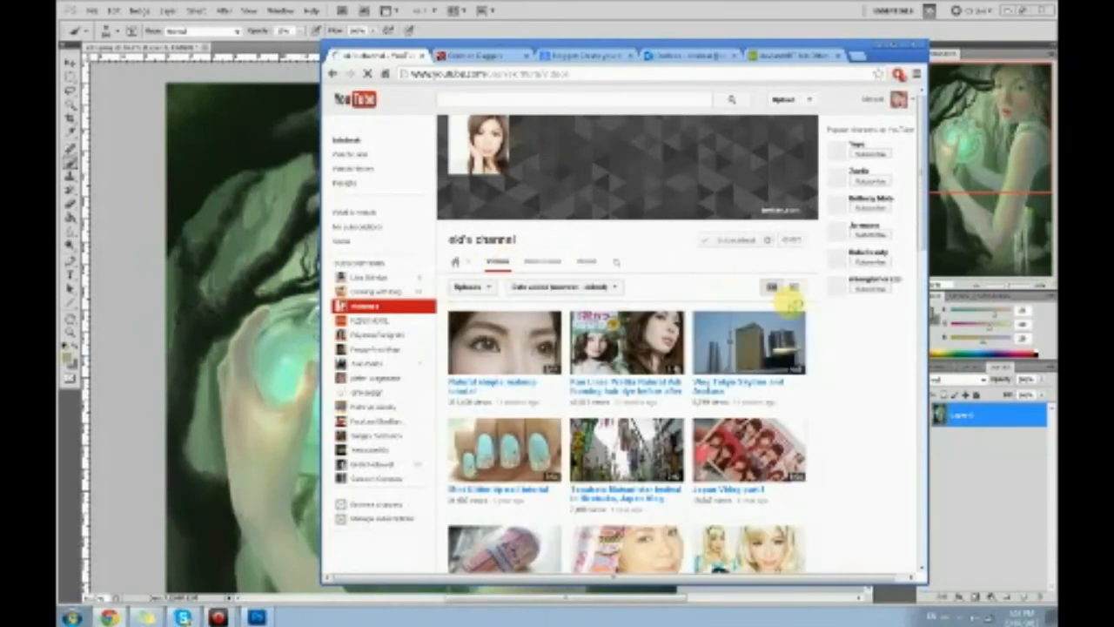
pyautogui.scroll(-1, 829, 352)
pyautogui.click(457, 281)
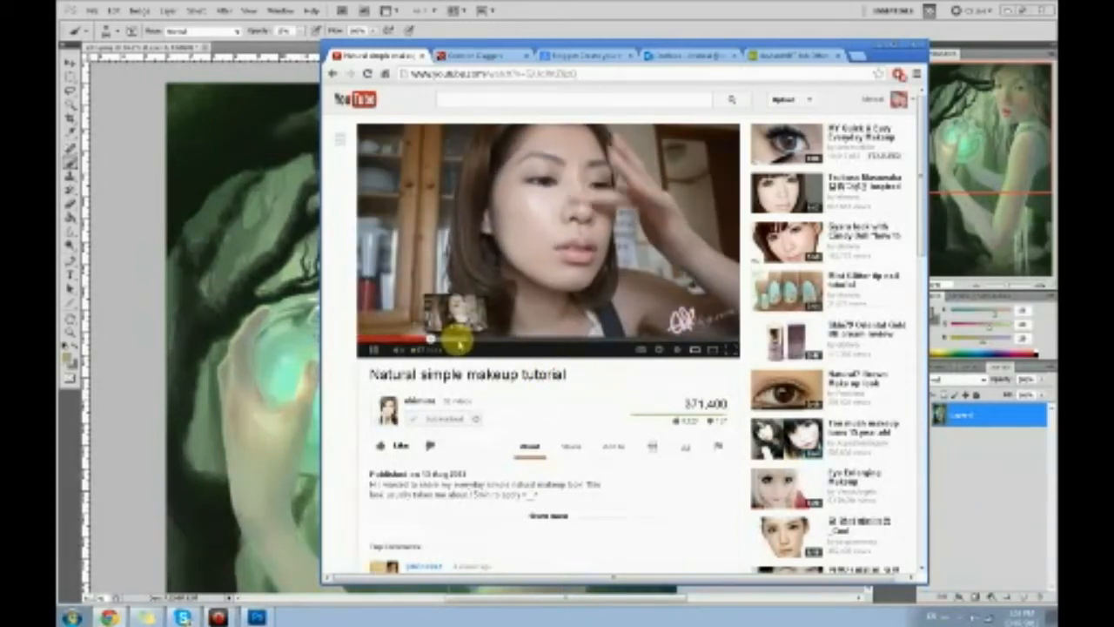
# Skip ahead through the makeup tutorial to study the eye makeup, pause on the face, and return to the painting in Photoshop.
pyautogui.click(458, 345)
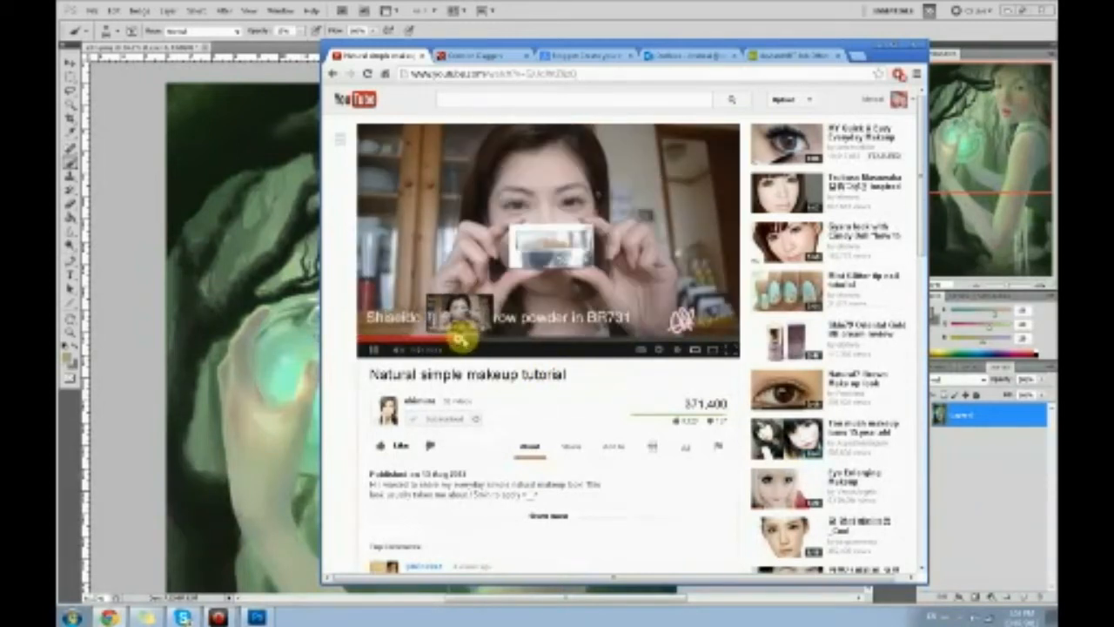
pyautogui.click(529, 341)
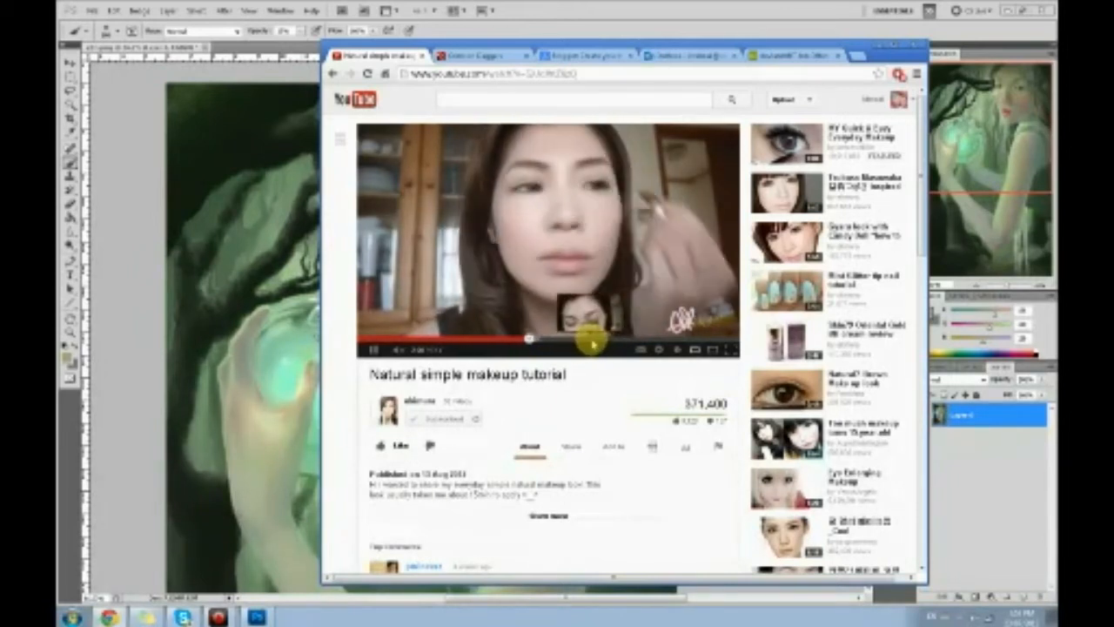
pyautogui.click(609, 340)
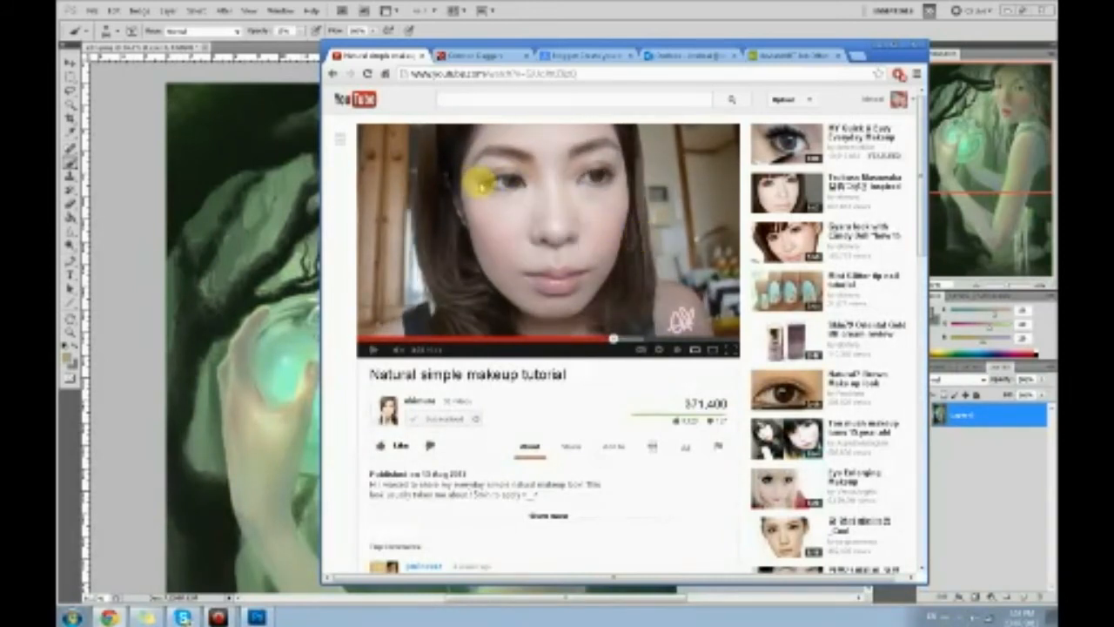
pyautogui.click(142, 229)
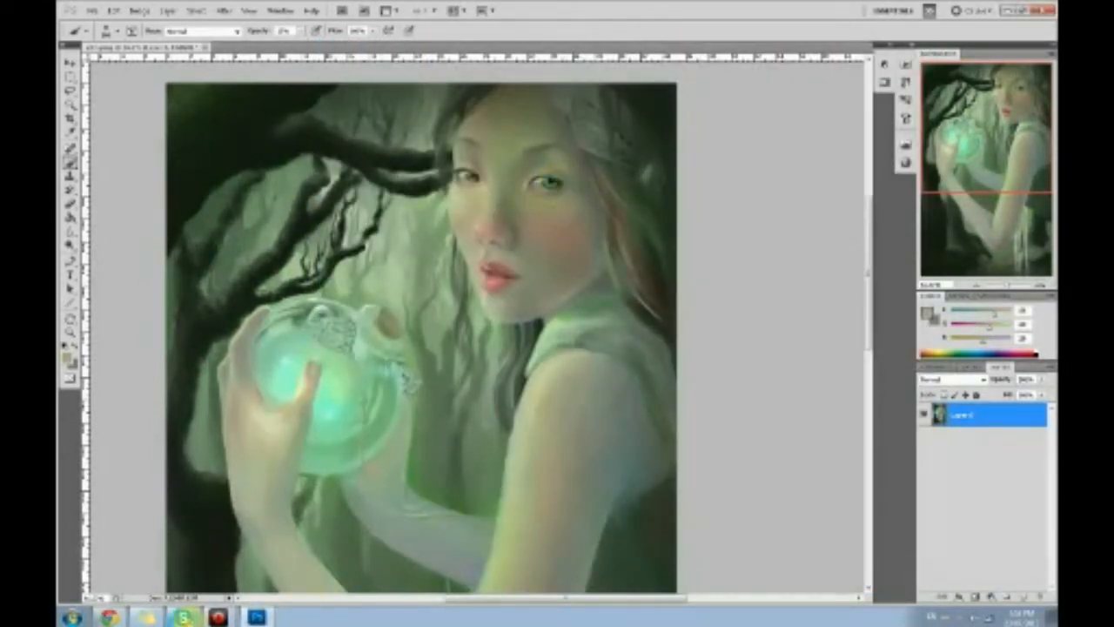
pyautogui.click(109, 617)
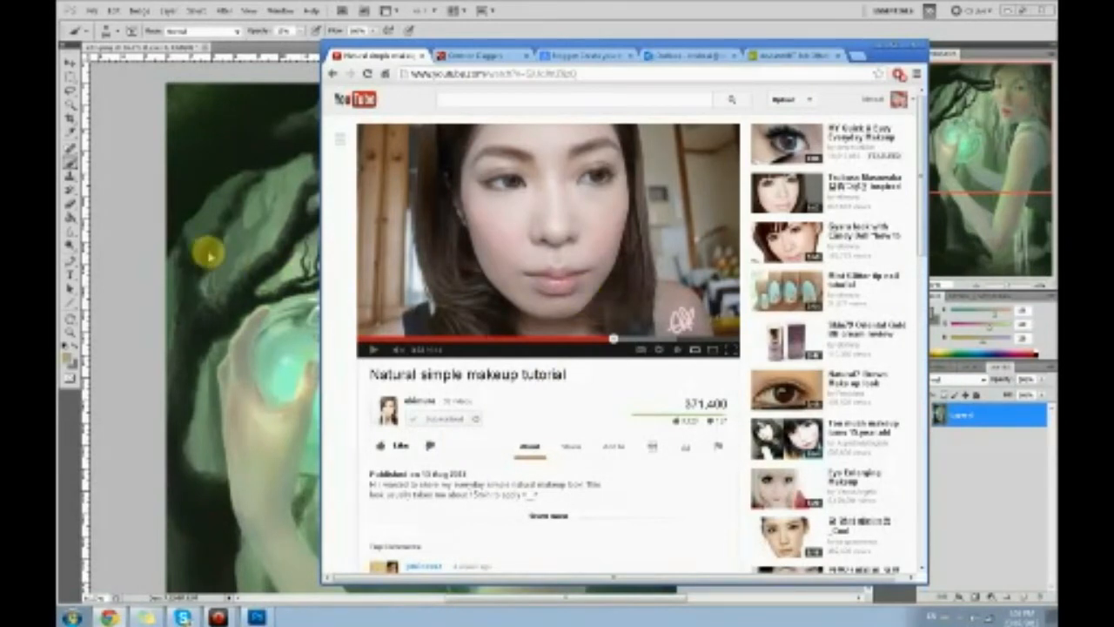
pyautogui.click(127, 229)
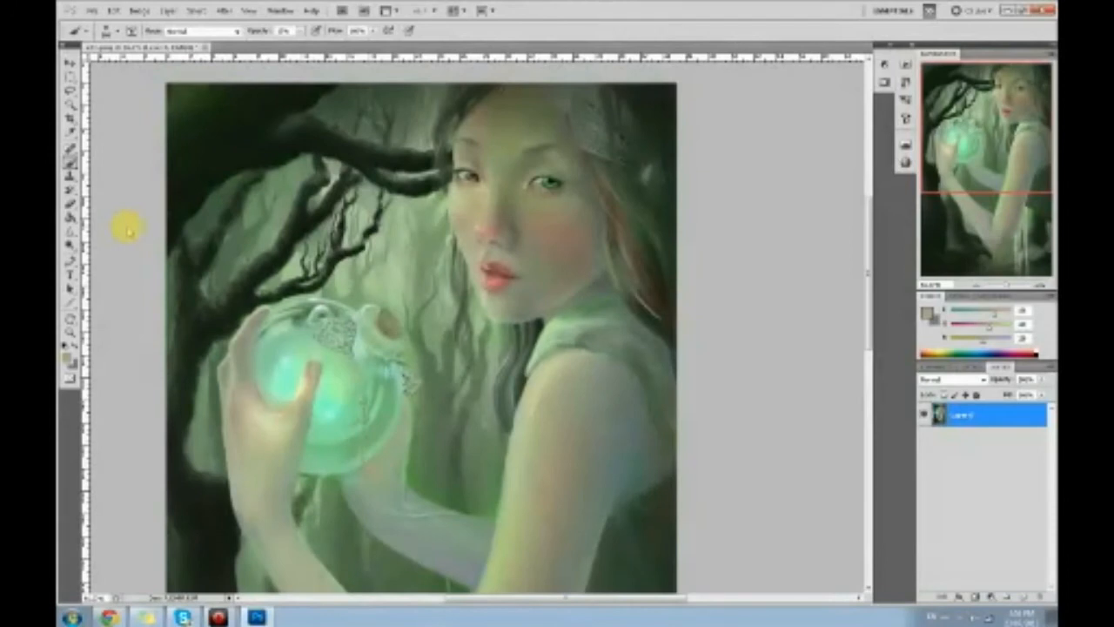
# Shade the outer corner and lower lid of the green eye with tones sampled from the lips and around the eye.
pyautogui.keyDown('alt'); pyautogui.click(503, 278); pyautogui.keyUp('alt')
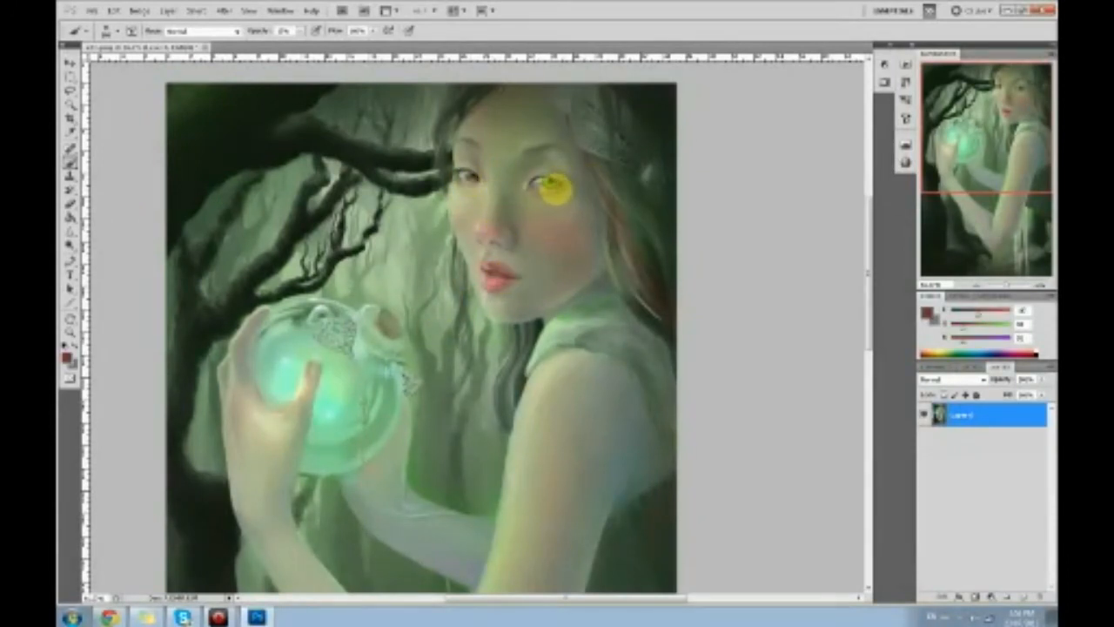
pyautogui.keyDown('alt'); pyautogui.click(560, 183); pyautogui.keyUp('alt')
pyautogui.keyDown('alt'); pyautogui.click(564, 183); pyautogui.keyUp('alt')
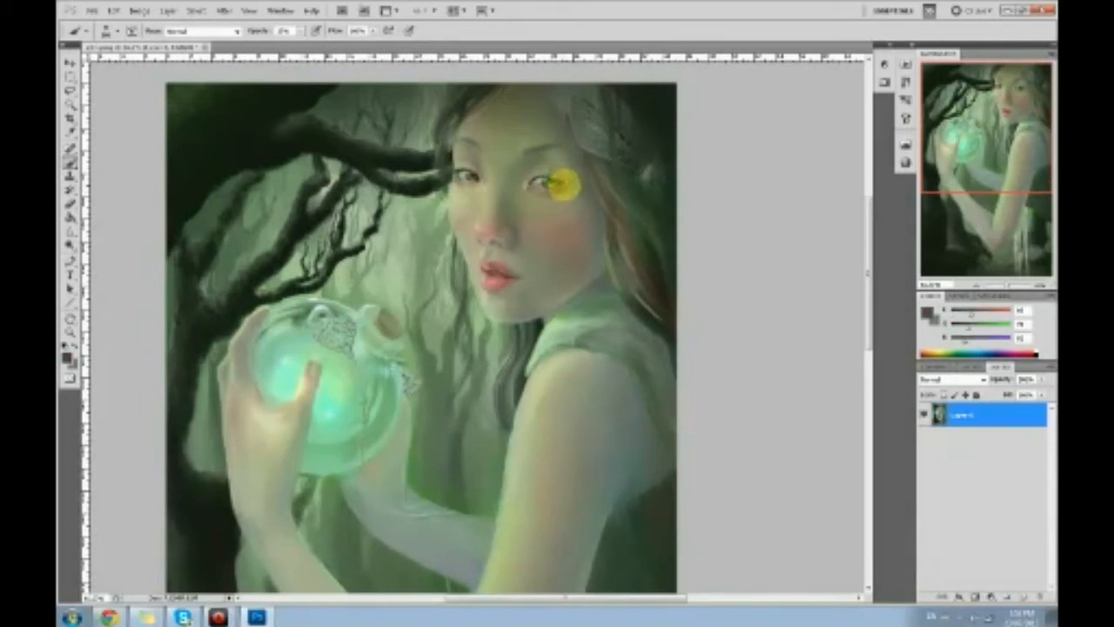
pyautogui.keyDown('alt'); pyautogui.click(566, 189); pyautogui.keyUp('alt')
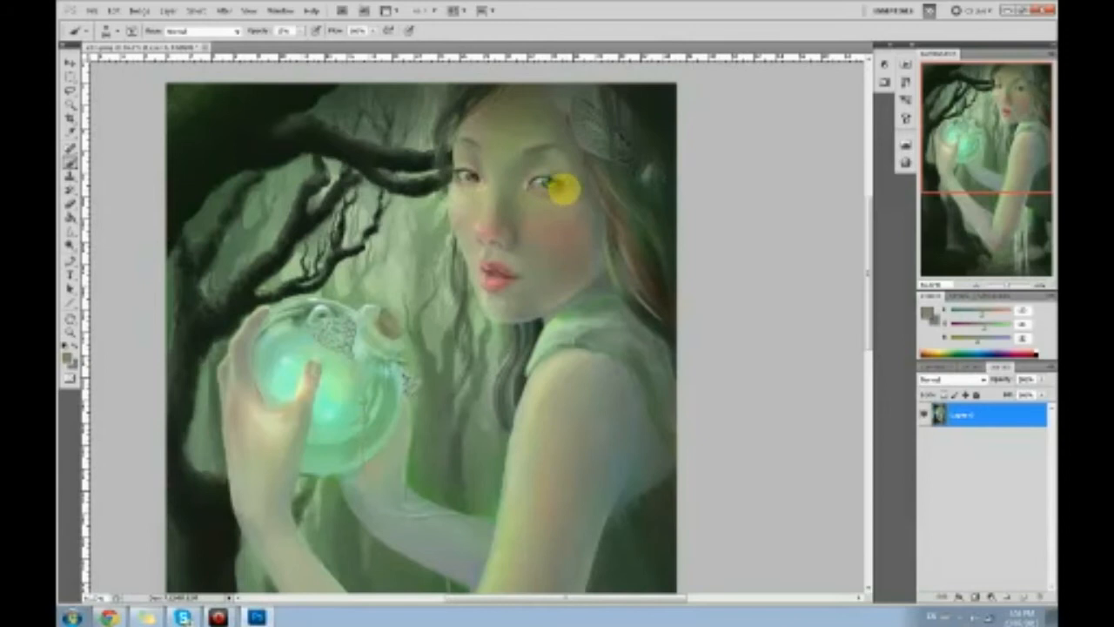
pyautogui.keyDown('alt'); pyautogui.click(557, 185); pyautogui.keyUp('alt')
pyautogui.keyDown('alt'); pyautogui.click(556, 195); pyautogui.keyUp('alt')
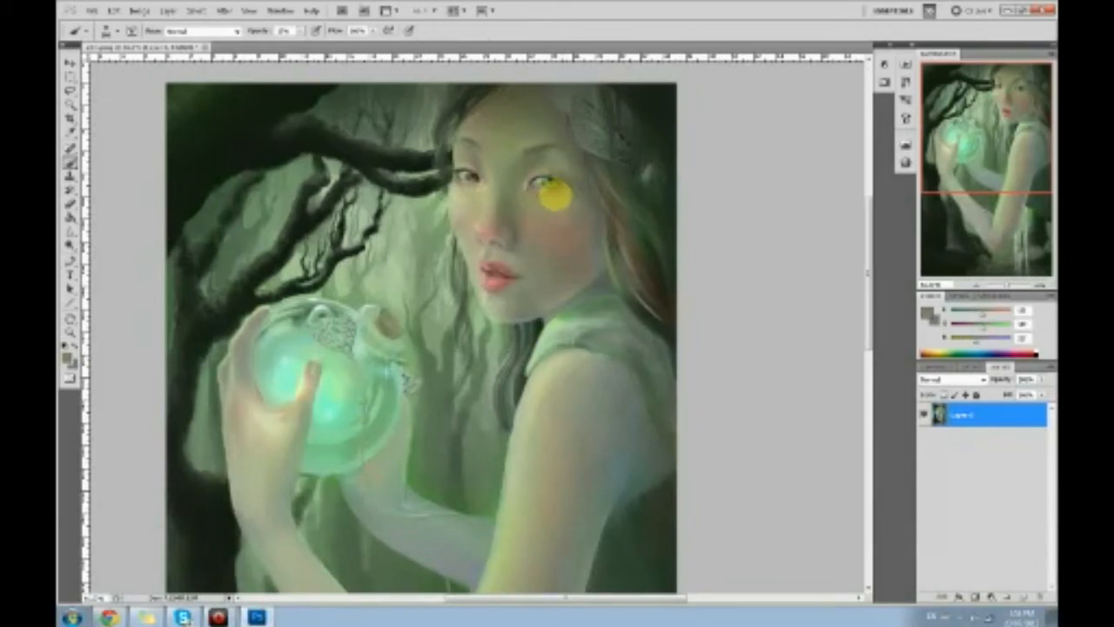
# Define the lash lines and contours of both eyes with dark tones sampled from the eyes.
pyautogui.keyDown('alt'); pyautogui.click(547, 181); pyautogui.keyUp('alt')
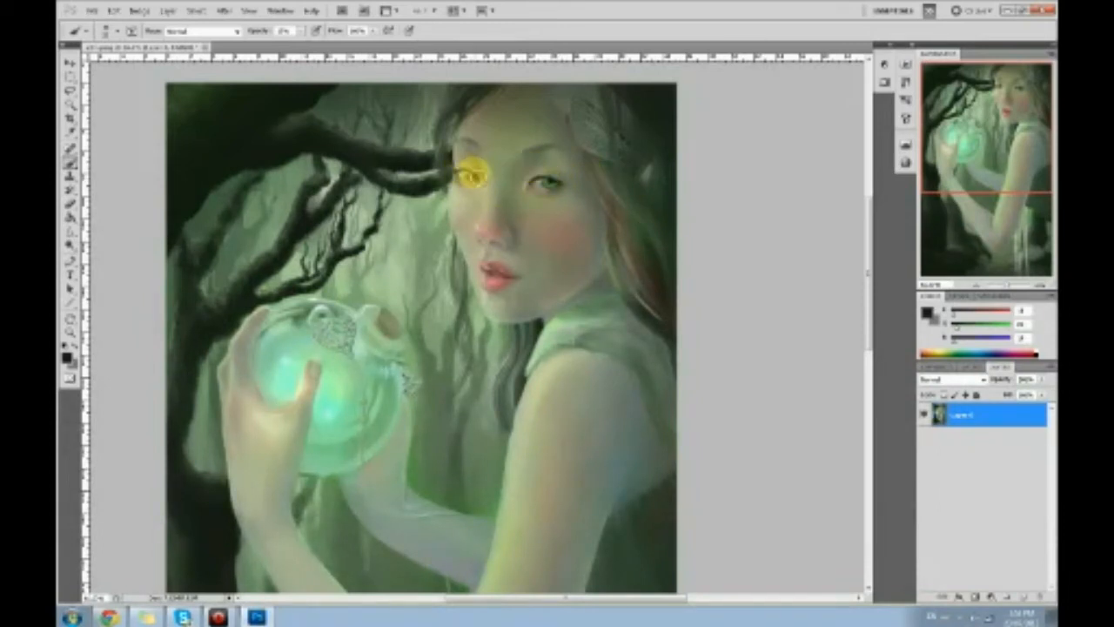
pyautogui.keyDown('alt'); pyautogui.click(471, 177); pyautogui.keyUp('alt')
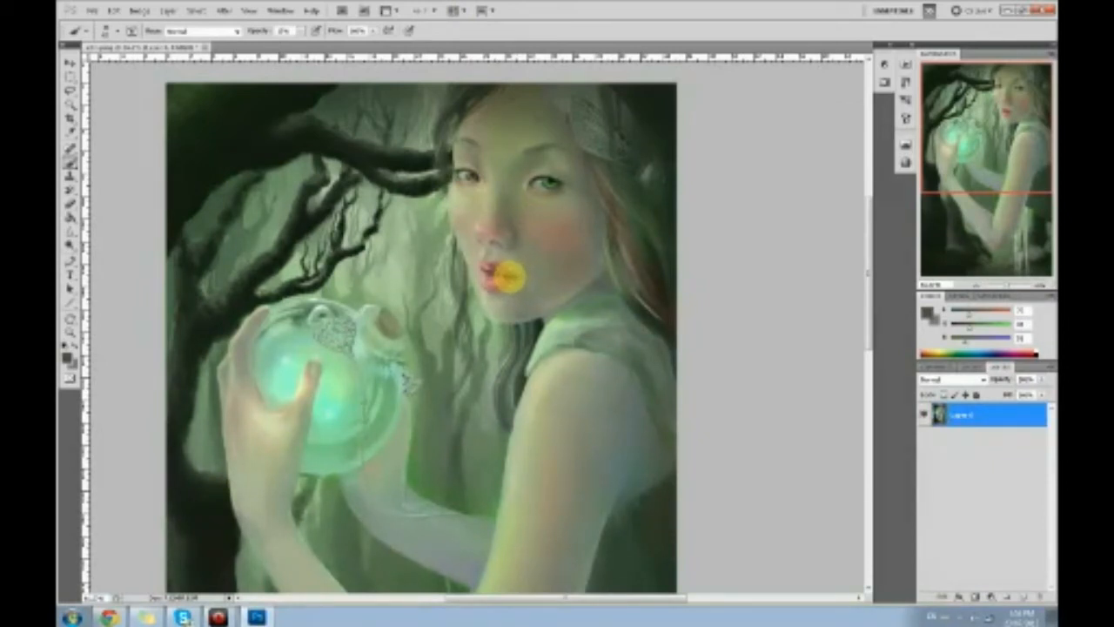
pyautogui.keyDown('alt'); pyautogui.click(543, 174); pyautogui.keyUp('alt')
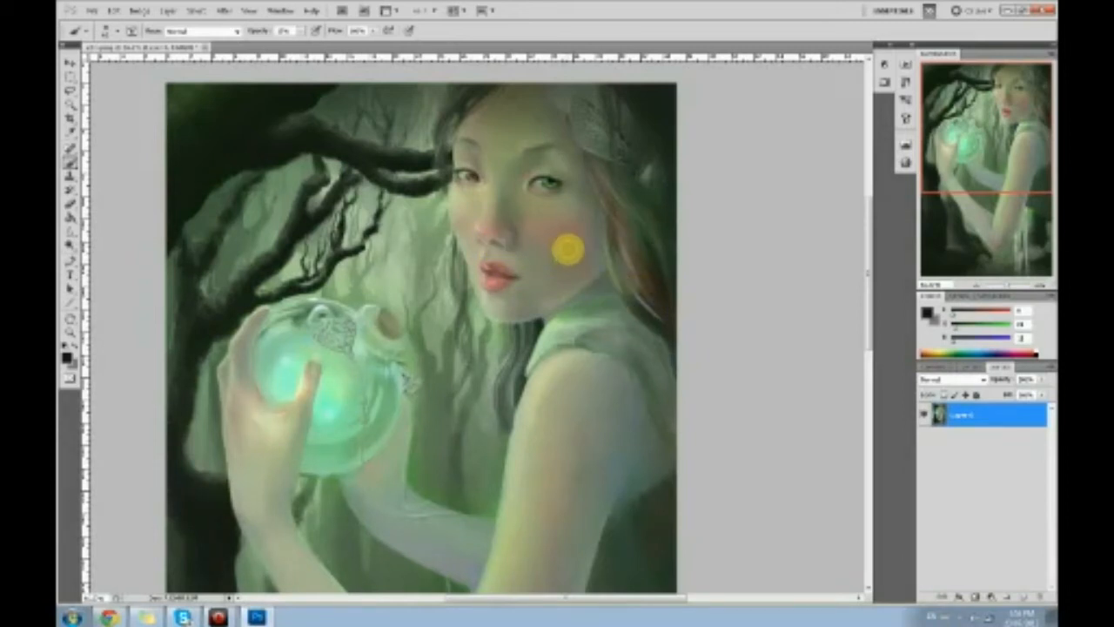
# View the whole painting, and compare its original state with the latest brush stroke in the history.
pyautogui.hotkey('ctrl', '-')
pyautogui.hotkey('ctrl', '-')
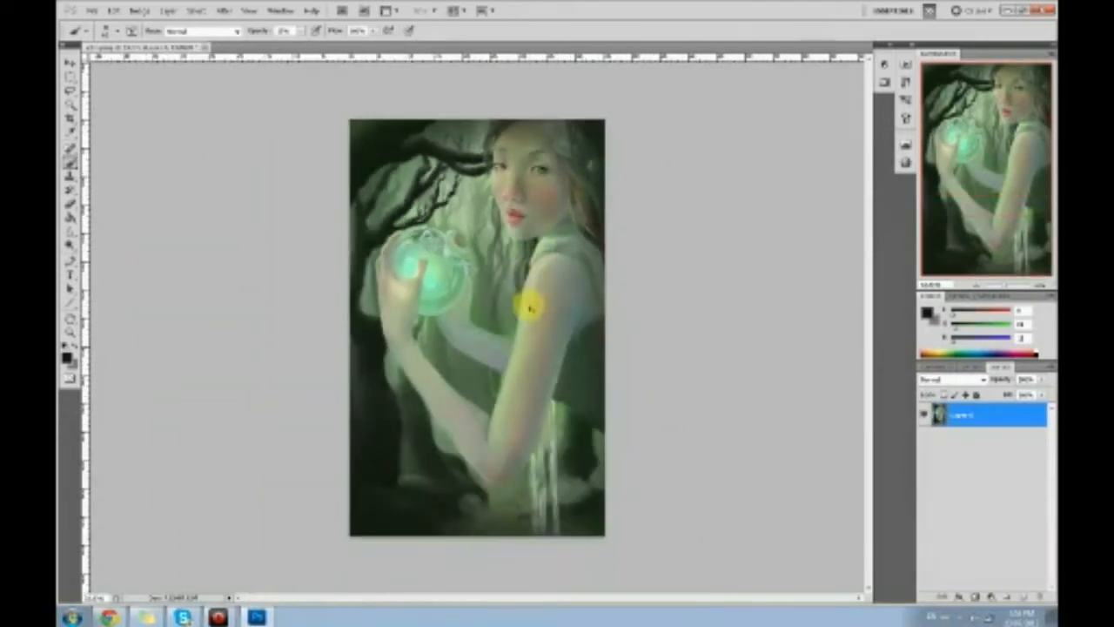
pyautogui.click(883, 87)
pyautogui.moveTo(884, 311)
pyautogui.mouseDown()
pyautogui.moveTo(844, 78)
pyautogui.moveTo(887, 130)
pyautogui.moveTo(888, 313)
pyautogui.mouseUp()
pyautogui.click(844, 79)
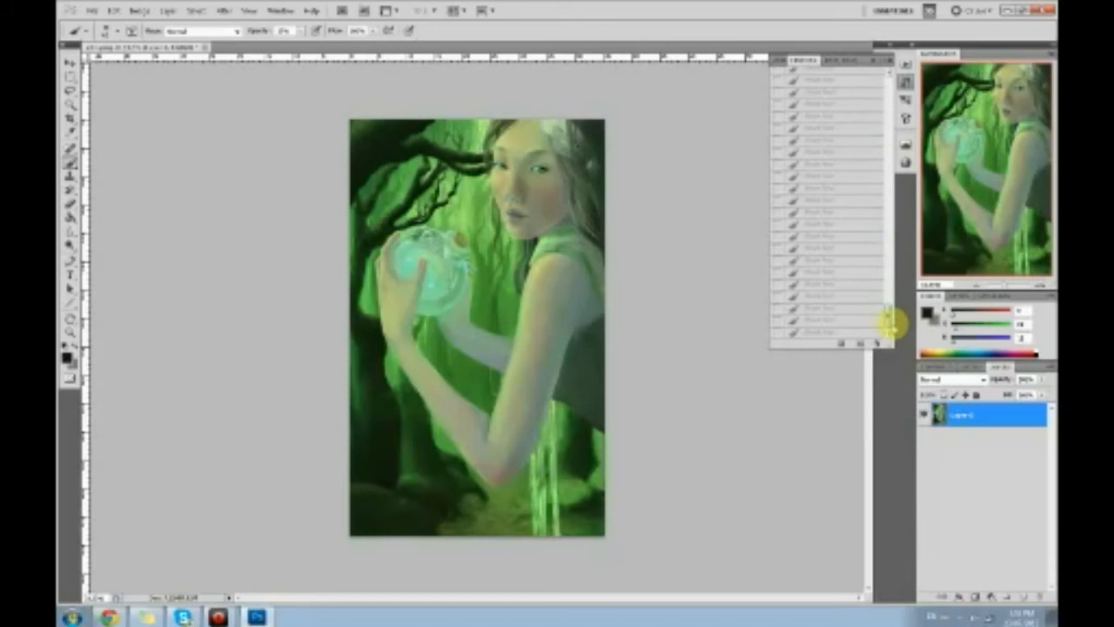
pyautogui.click(818, 334)
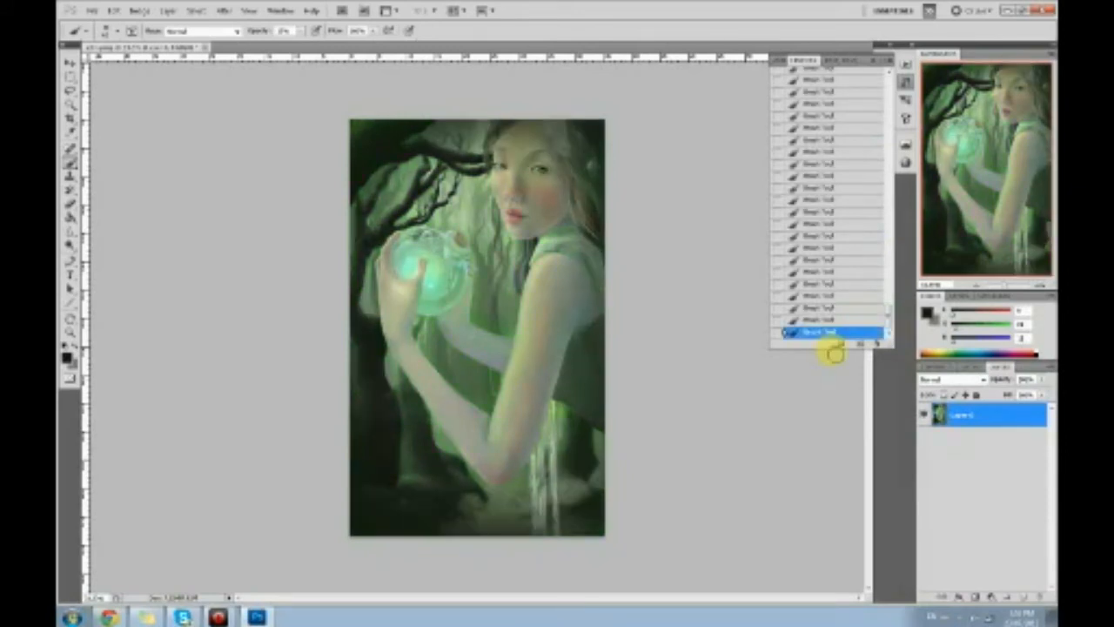
pyautogui.click(879, 60)
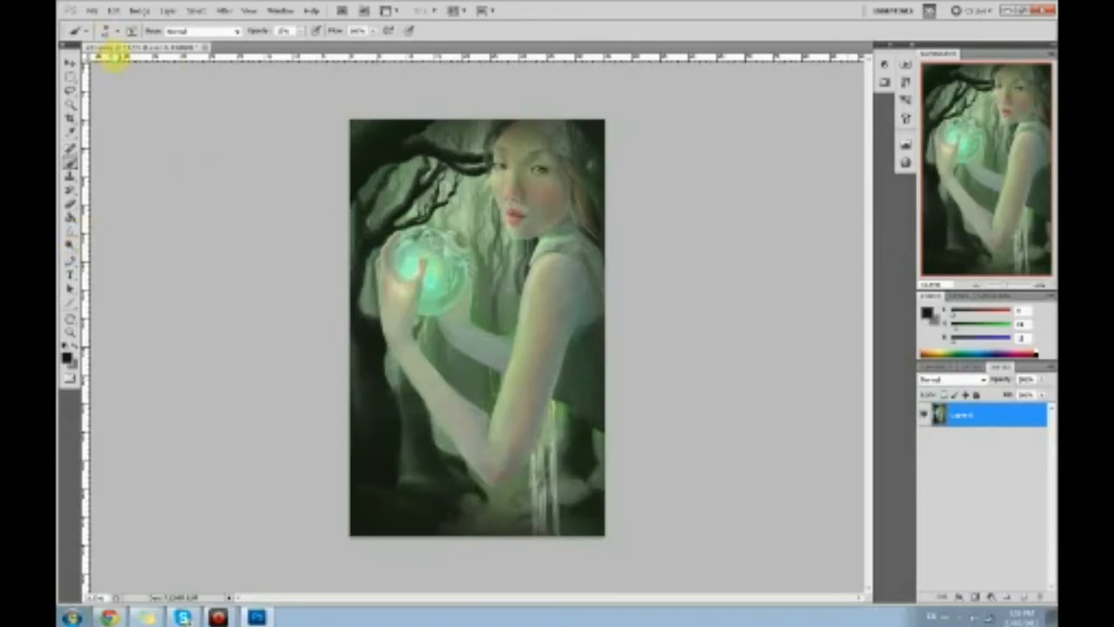
# Desaturate overly vivid areas of the painting with the Sponge tool.
pyautogui.press('l')
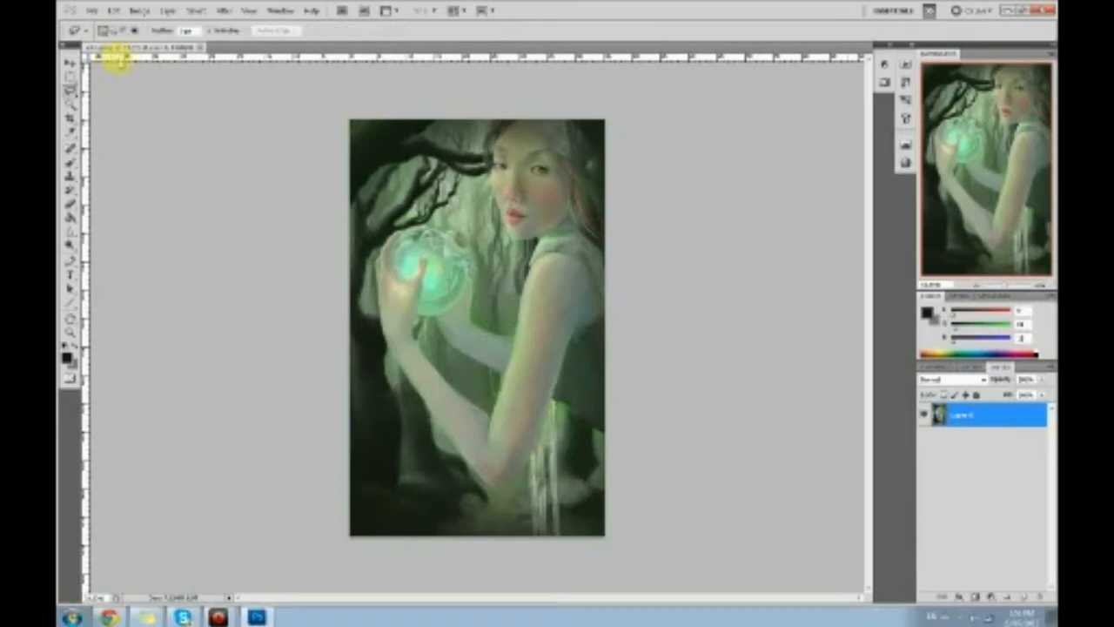
pyautogui.moveTo(70, 242); pyautogui.dragTo(117, 263)
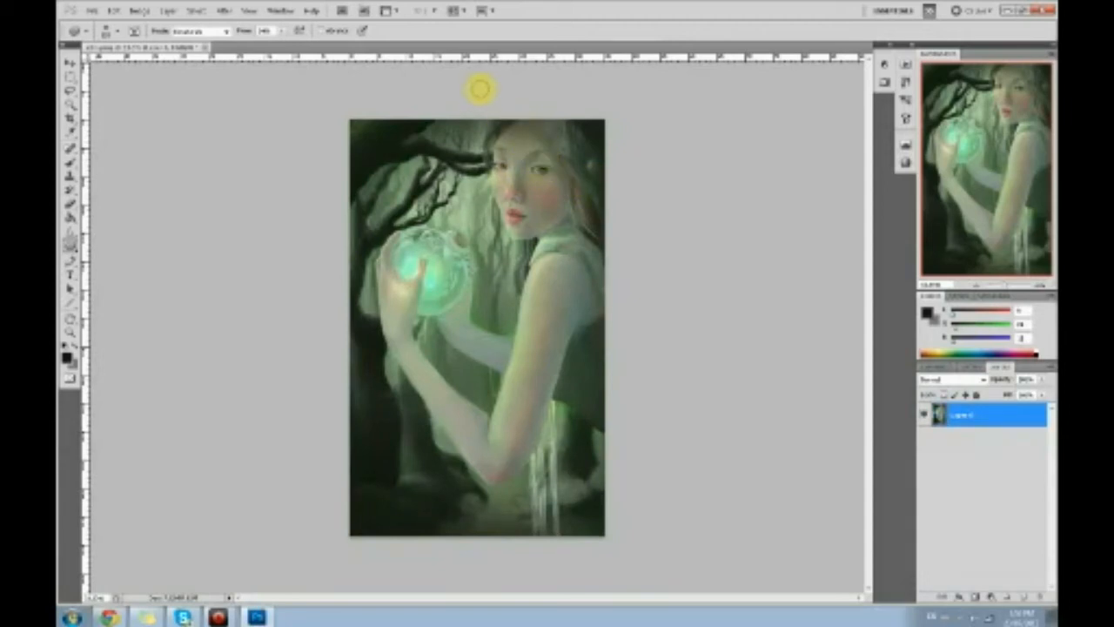
# Outline the forehead between the brows with the Lasso and sample a light skin tone beside the eye for the brush.
pyautogui.press('l')
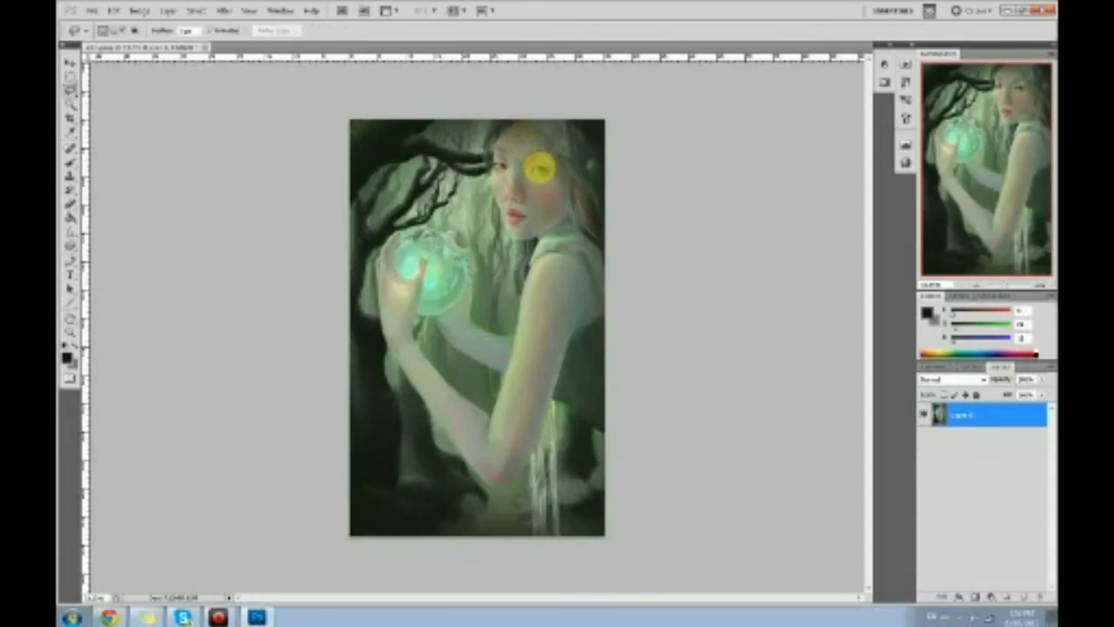
pyautogui.moveTo(513, 139); pyautogui.dragTo(557, 130)
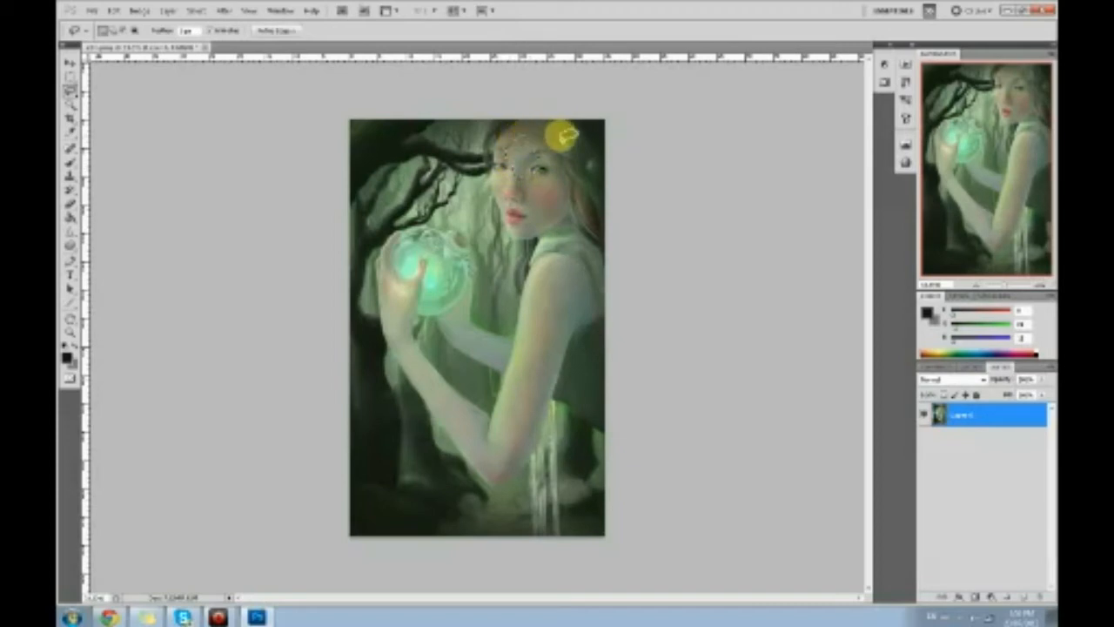
pyautogui.press('b')
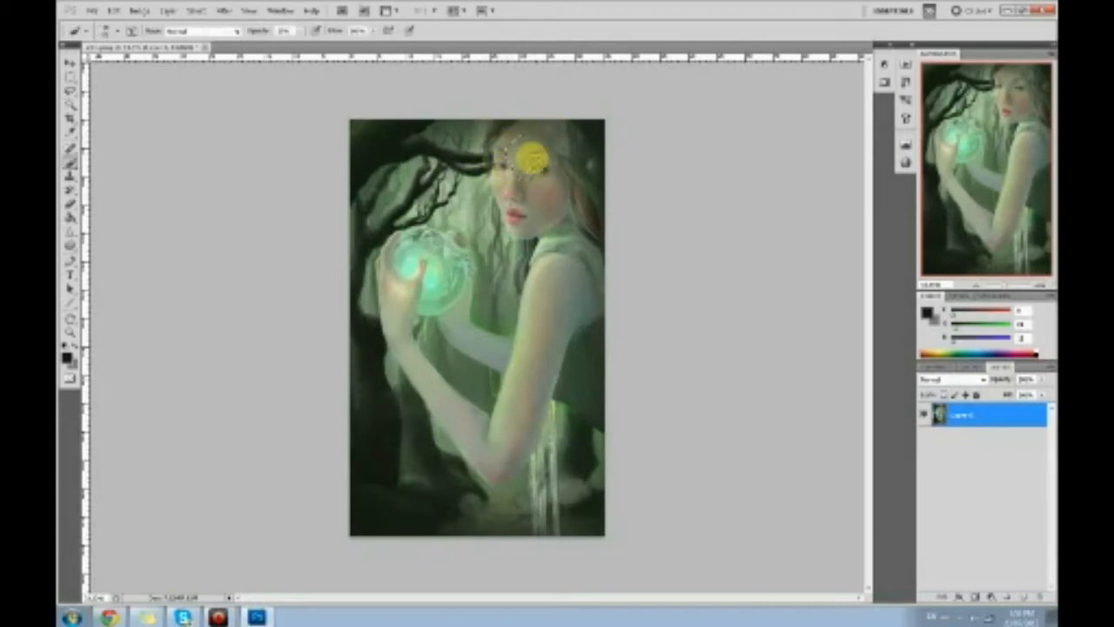
pyautogui.keyDown('alt'); pyautogui.click(502, 174); pyautogui.keyUp('alt')
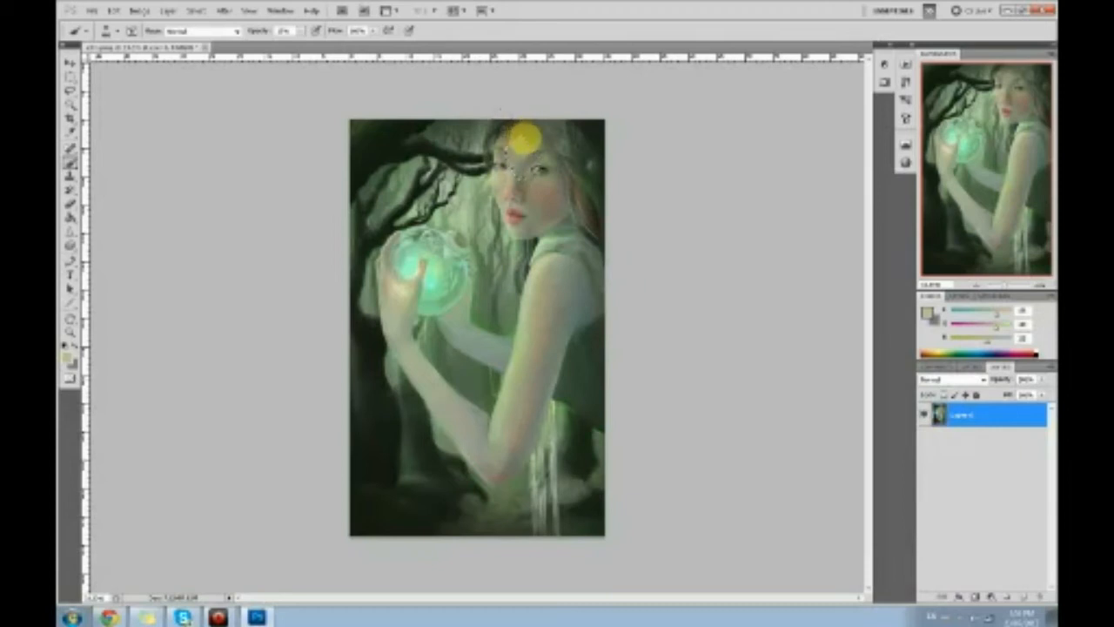
pyautogui.click(1018, 595)
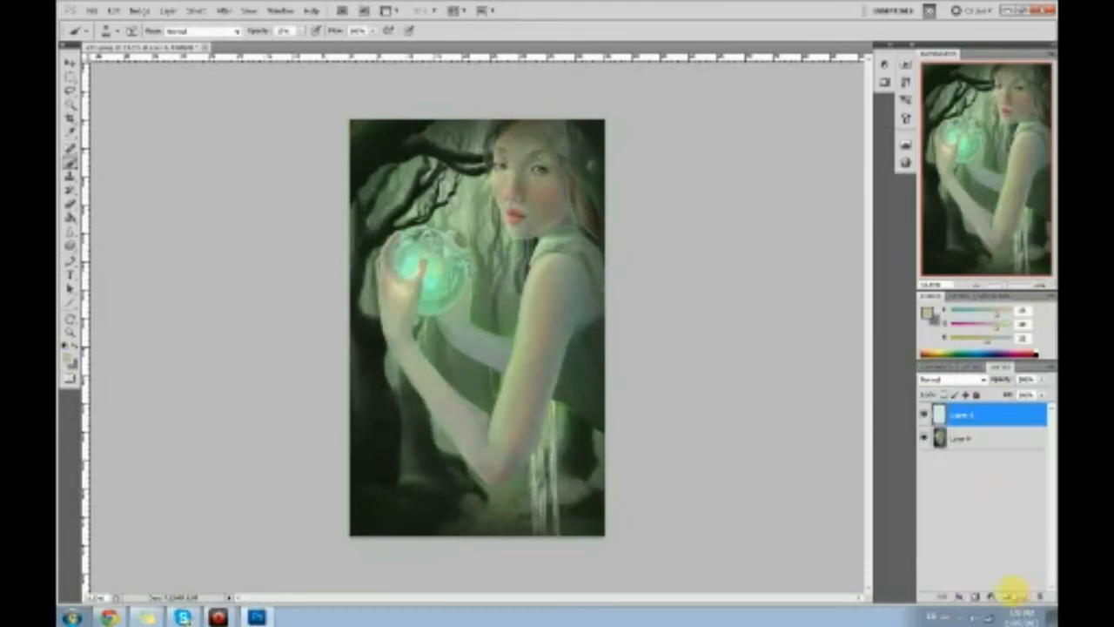
pyautogui.hotkey('ctrl', 'e')
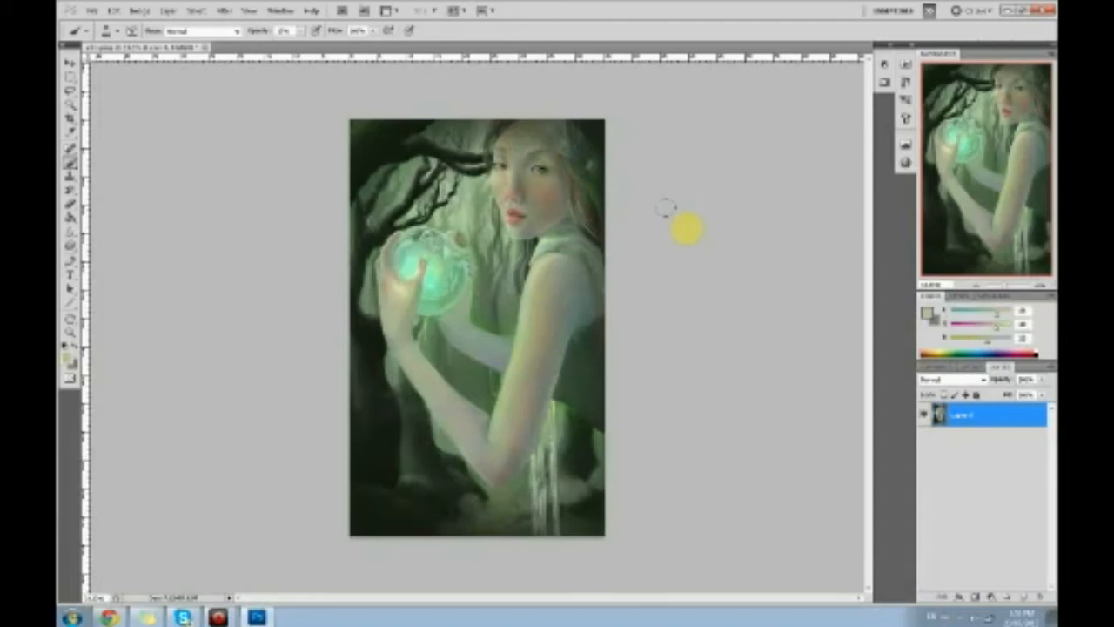
pyautogui.click(905, 81)
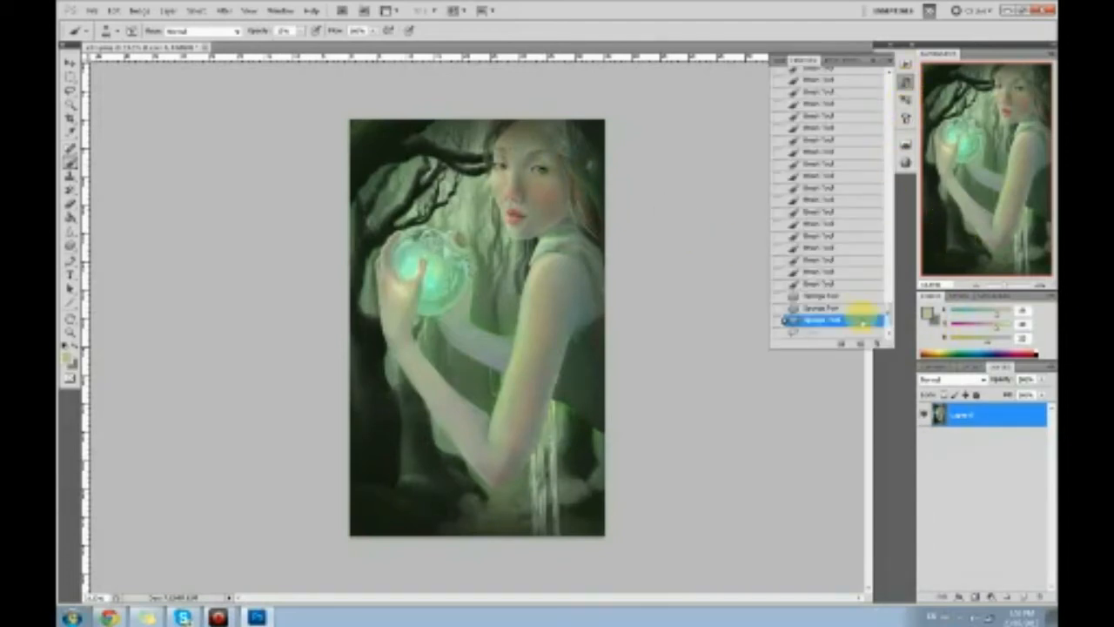
pyautogui.click(879, 58)
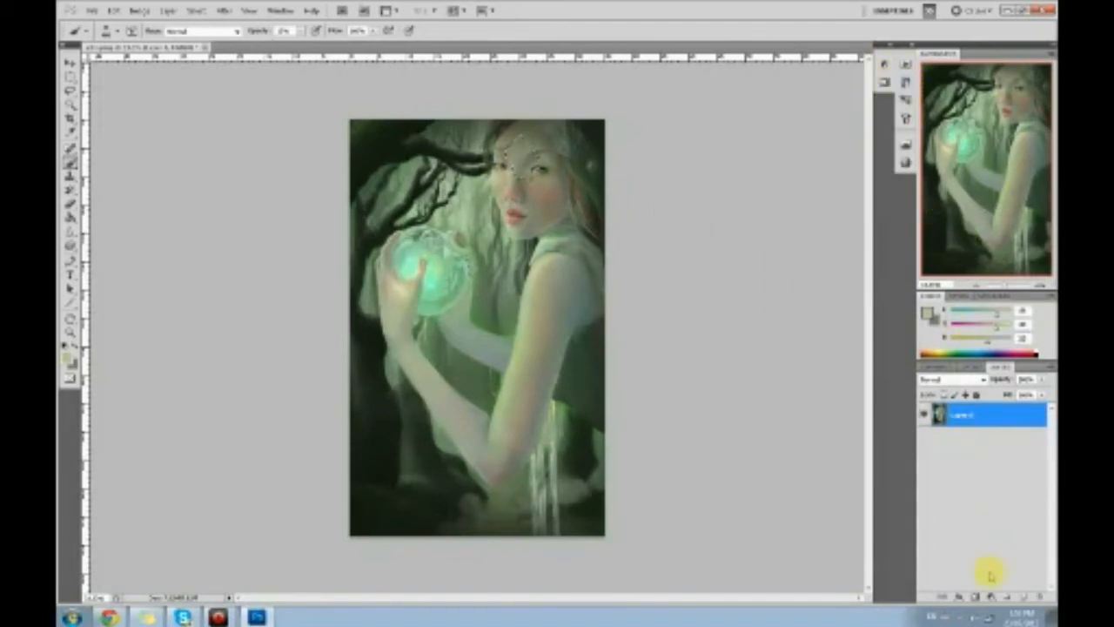
# Paint a light skin-tone highlight inside the forehead selection on a new layer, and soften it with the Eraser after clearing the selection.
pyautogui.click(1019, 595)
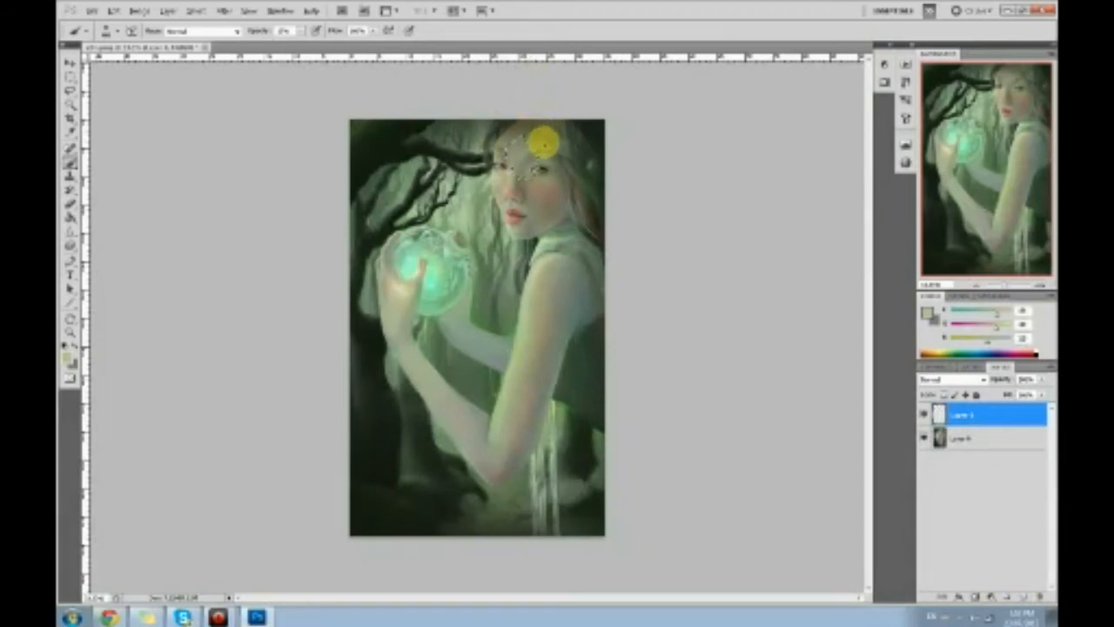
pyautogui.press('l')
pyautogui.rightClick(564, 165)
pyautogui.click(576, 169)
pyautogui.press('b')
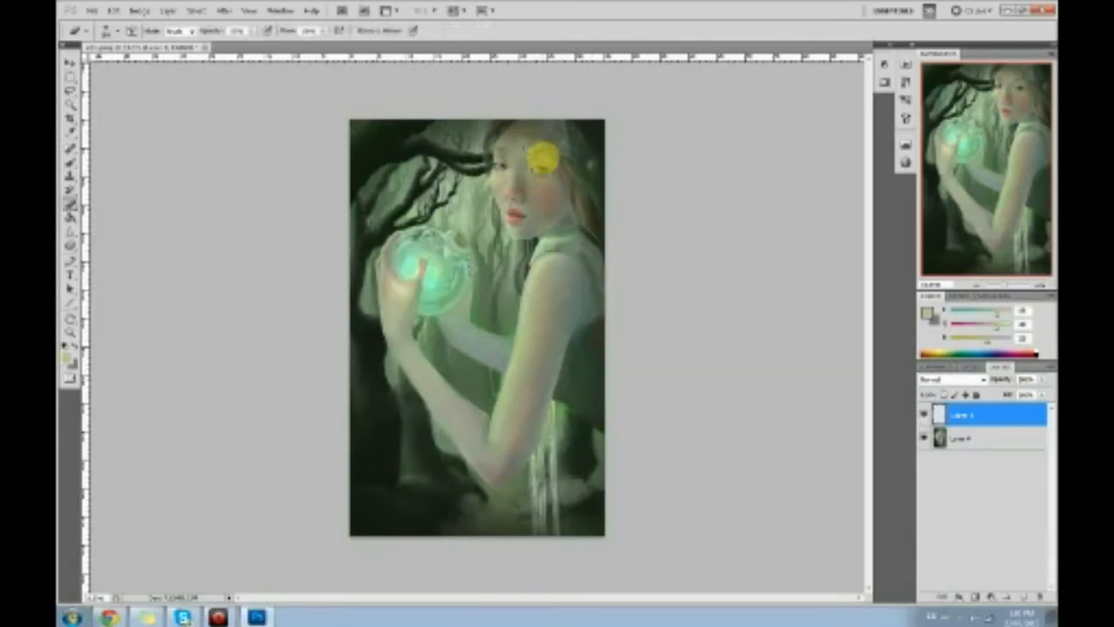
pyautogui.moveTo(247, 32); pyautogui.dragTo(211, 44)
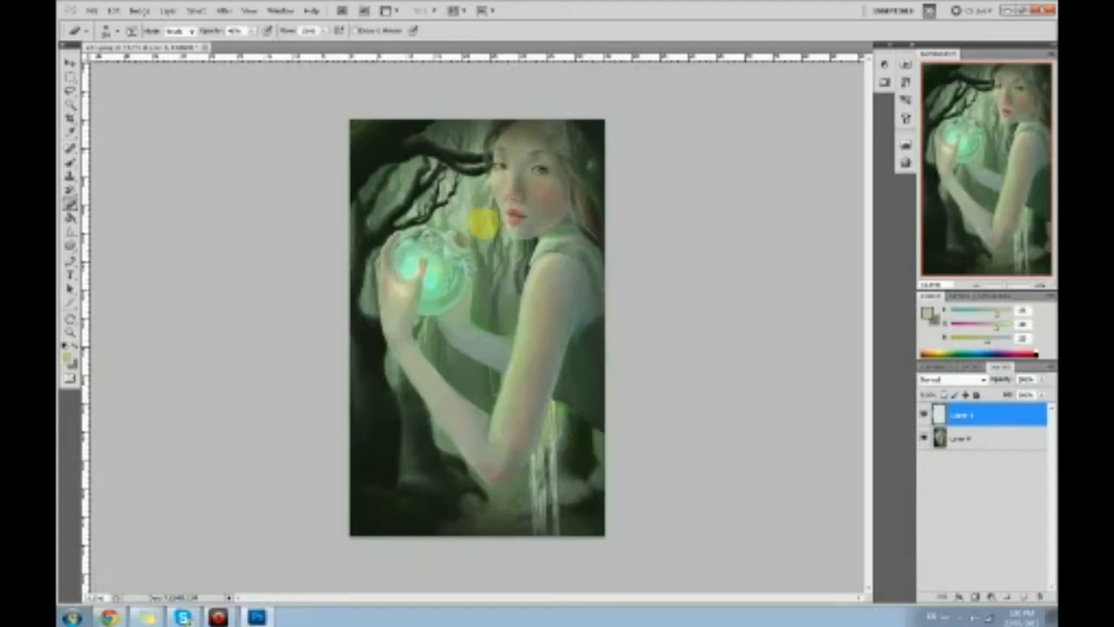
# Merge the forehead highlight layer down into the painting and make the Dodge tool ready.
pyautogui.rightClick(72, 252)
pyautogui.click(109, 244)
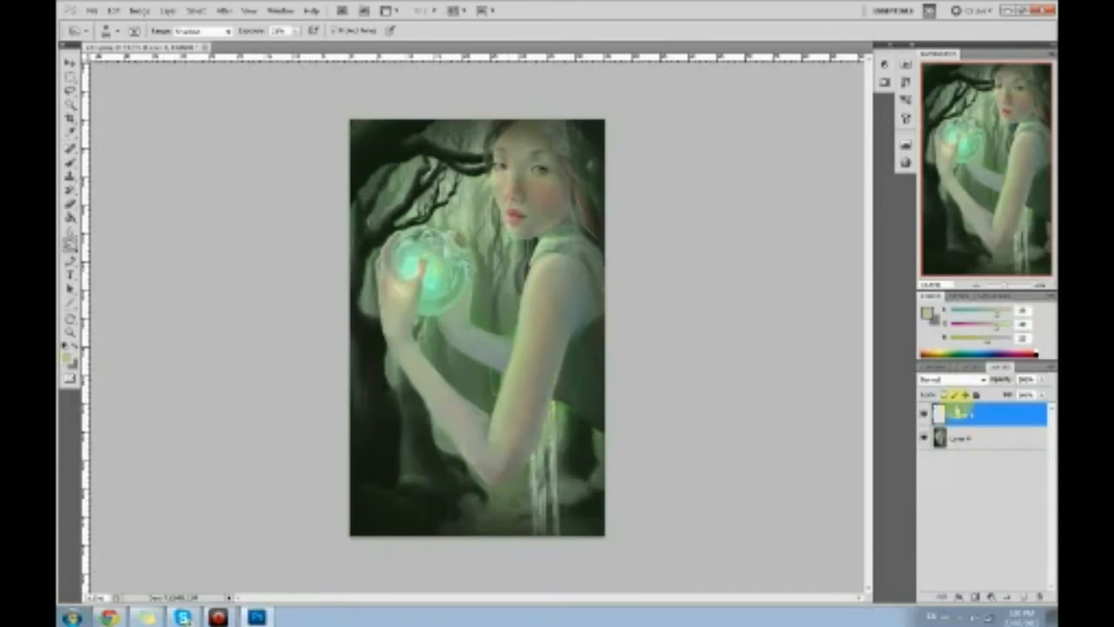
pyautogui.rightClick(975, 416)
pyautogui.click(974, 402)
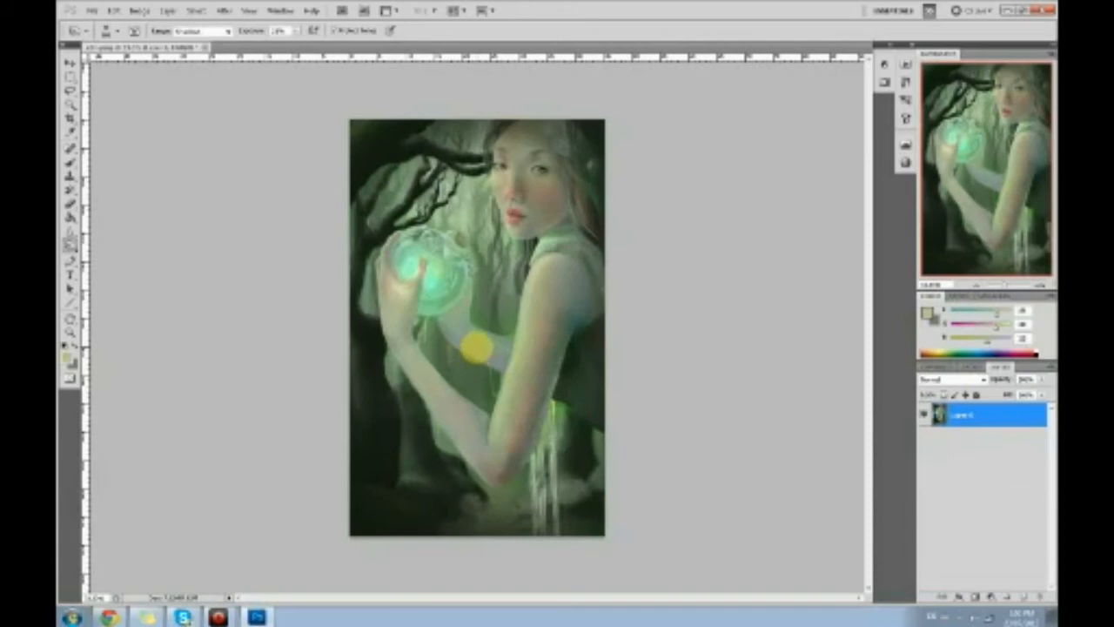
# Brush light tones sampled from the hand and elbow along the forearm, and shade the back of the upper arm with a sampled dark green.
pyautogui.press('b')
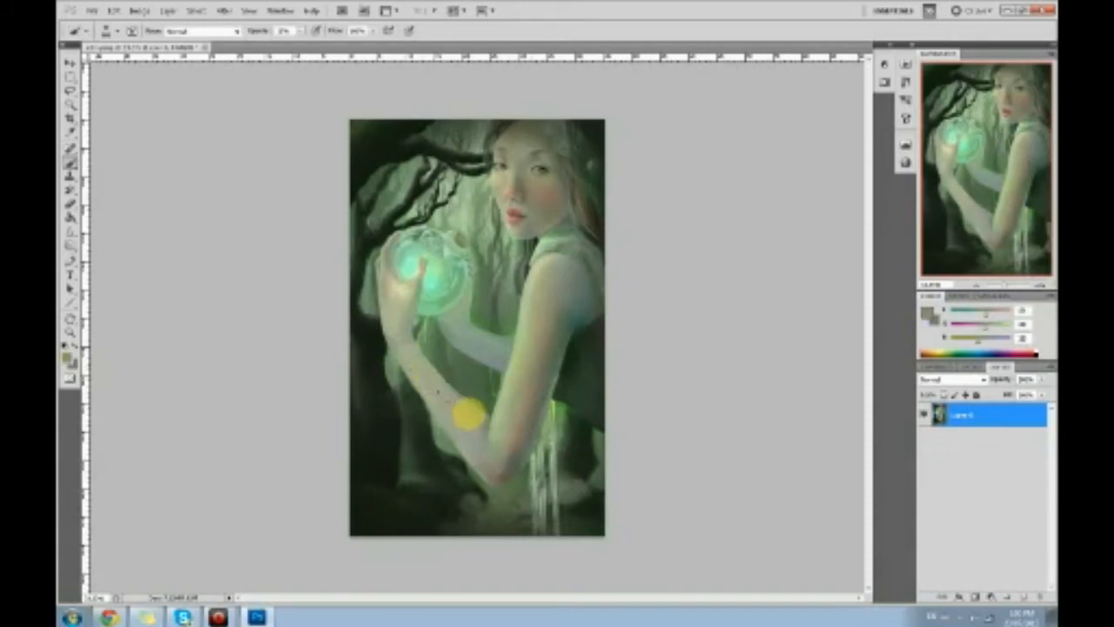
pyautogui.keyDown('alt'); pyautogui.click(400, 301); pyautogui.keyUp('alt')
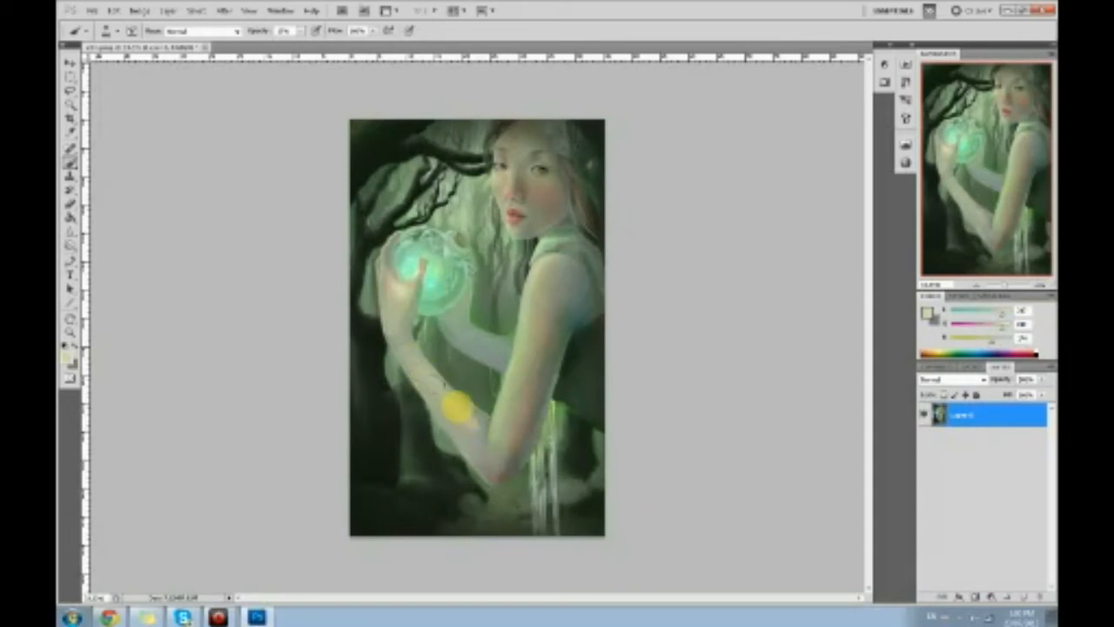
pyautogui.keyDown('alt'); pyautogui.click(476, 457); pyautogui.keyUp('alt')
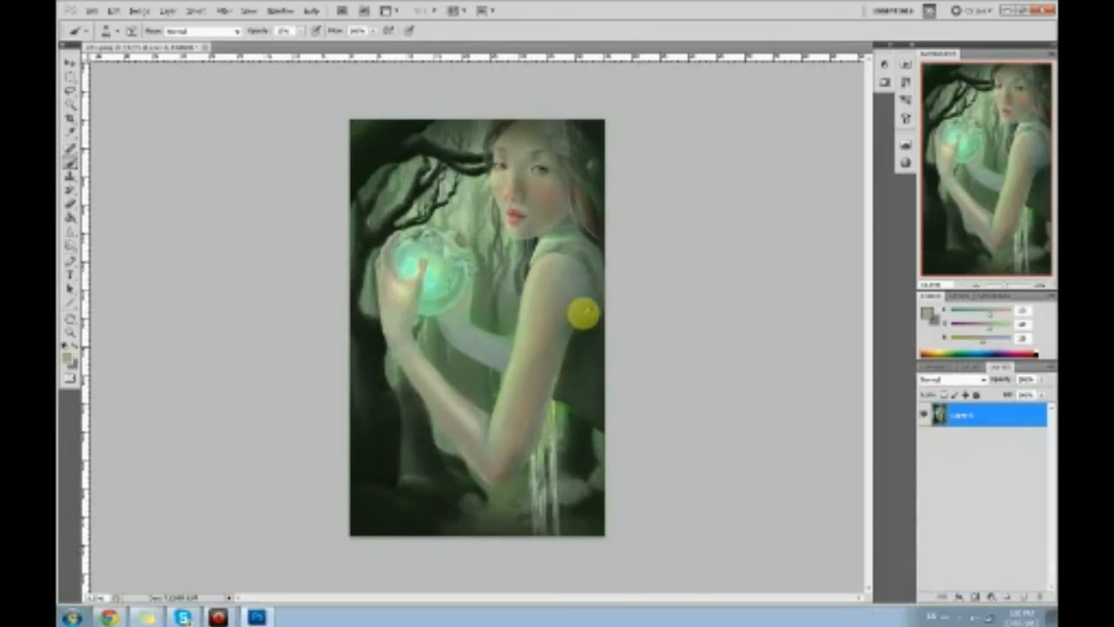
pyautogui.keyDown('alt'); pyautogui.click(581, 310); pyautogui.keyUp('alt')
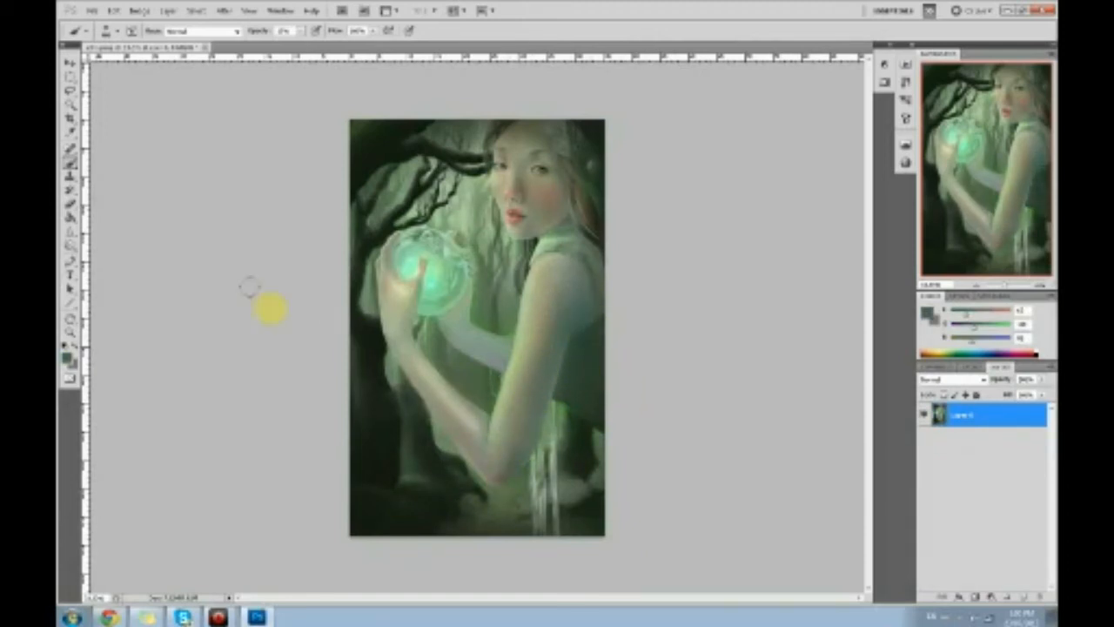
# Desaturate the upper arm and pale cloth strips with the Sponge tool, and repaint the arm with tones sampled from the forearm and upper arm.
pyautogui.moveTo(70, 241); pyautogui.dragTo(109, 247)
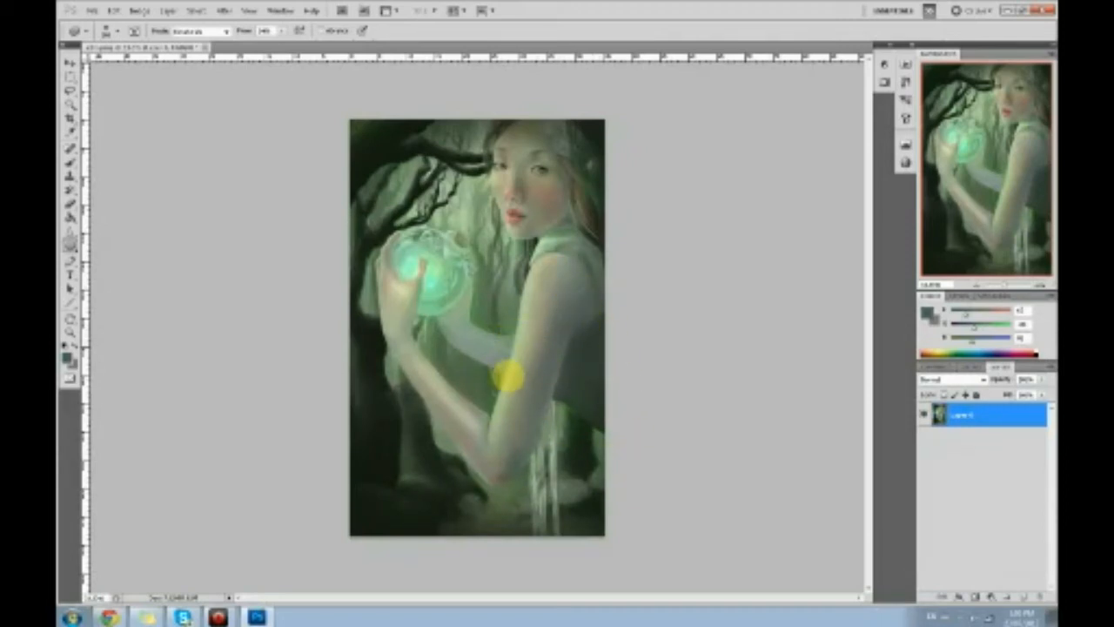
pyautogui.press('b')
pyautogui.keyDown('alt'); pyautogui.click(461, 408); pyautogui.keyUp('alt')
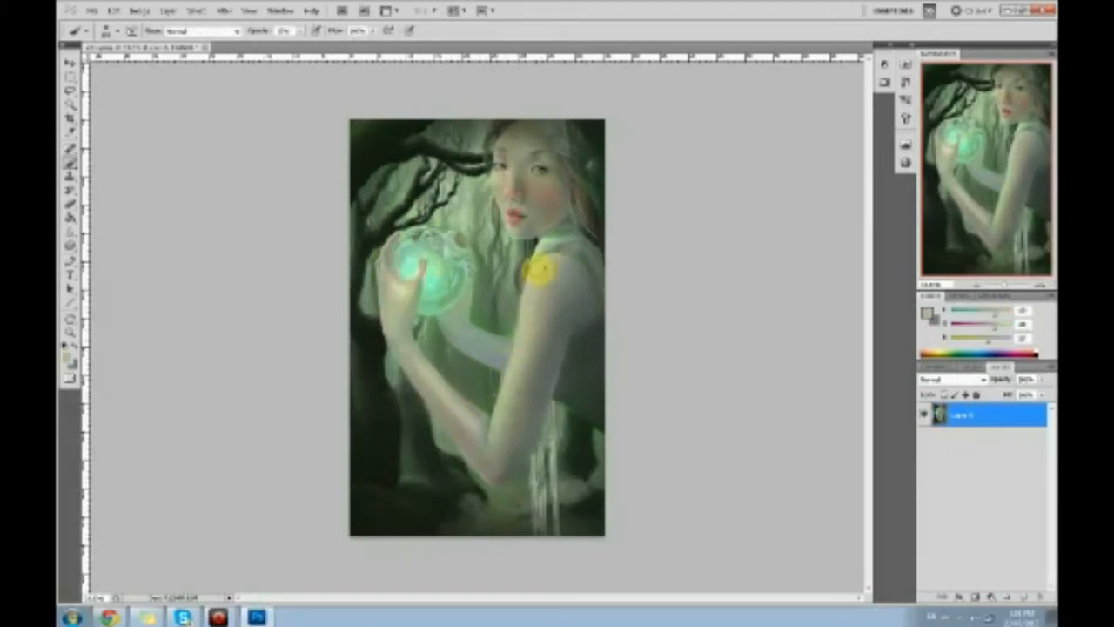
pyautogui.keyDown('alt'); pyautogui.click(541, 327); pyautogui.keyUp('alt')
pyautogui.keyDown('alt'); pyautogui.click(474, 444); pyautogui.keyUp('alt')
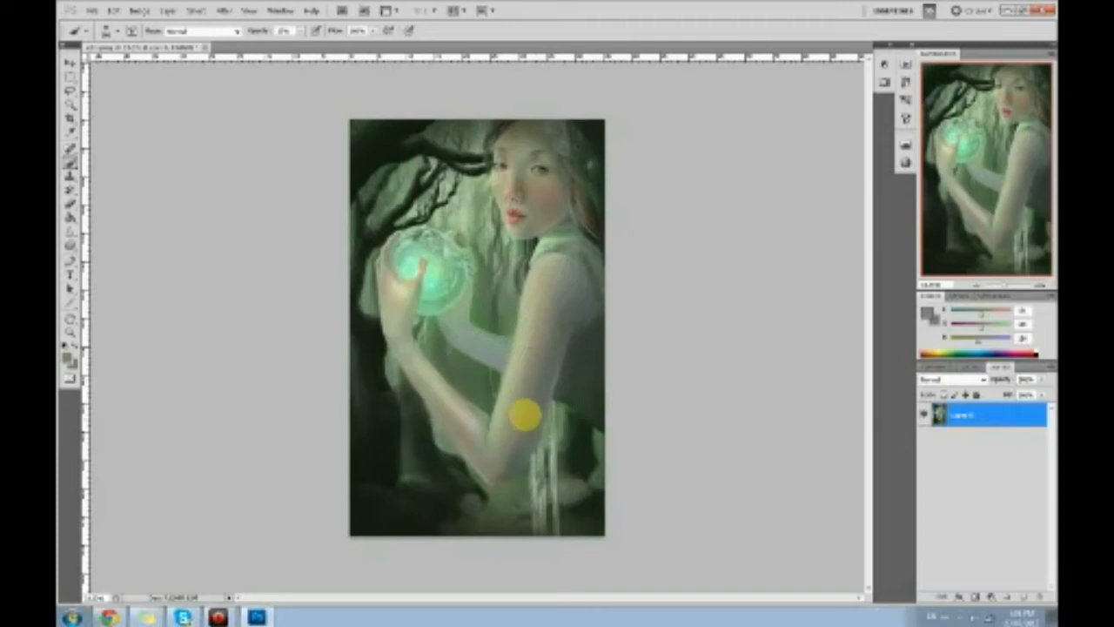
# Smooth the upper arm's shading down to the elbow with sampled skin tones, and define its back edge with darker tones from the arm and dress.
pyautogui.keyDown('alt'); pyautogui.click(512, 356); pyautogui.keyUp('alt')
pyautogui.moveTo(563, 336); pyautogui.dragTo(553, 388)
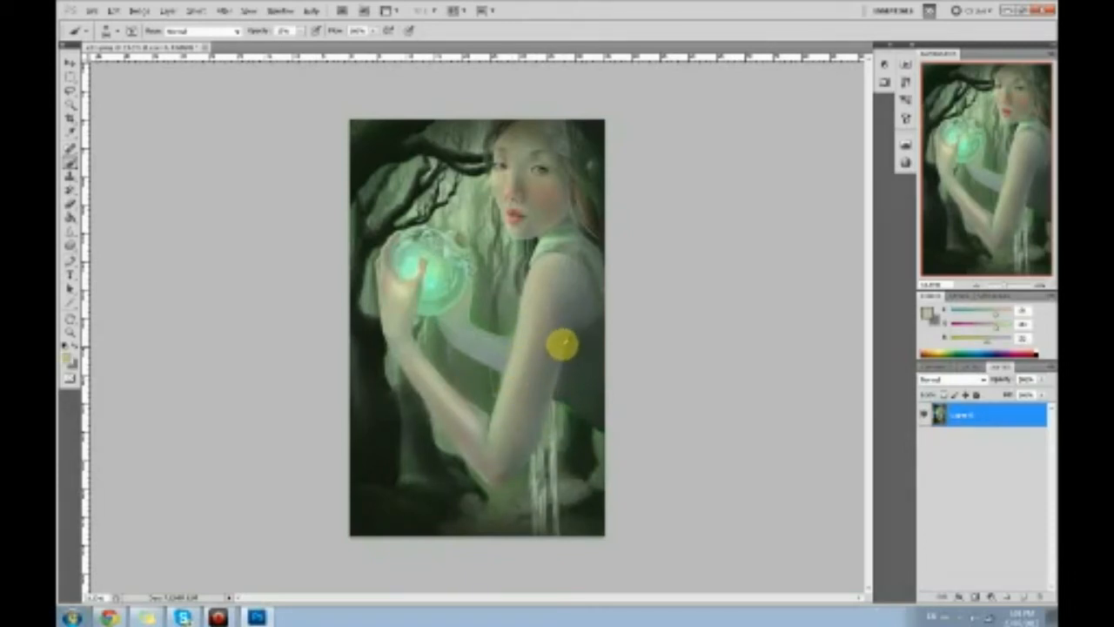
pyautogui.moveTo(558, 360); pyautogui.dragTo(513, 467)
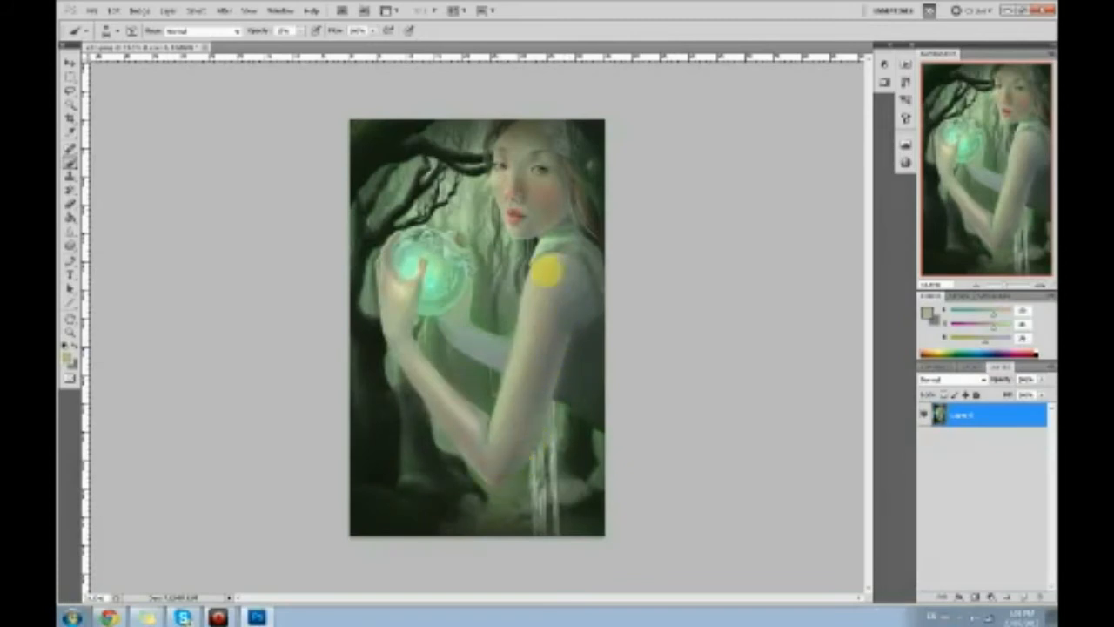
pyautogui.keyDown('alt'); pyautogui.click(566, 316); pyautogui.keyUp('alt')
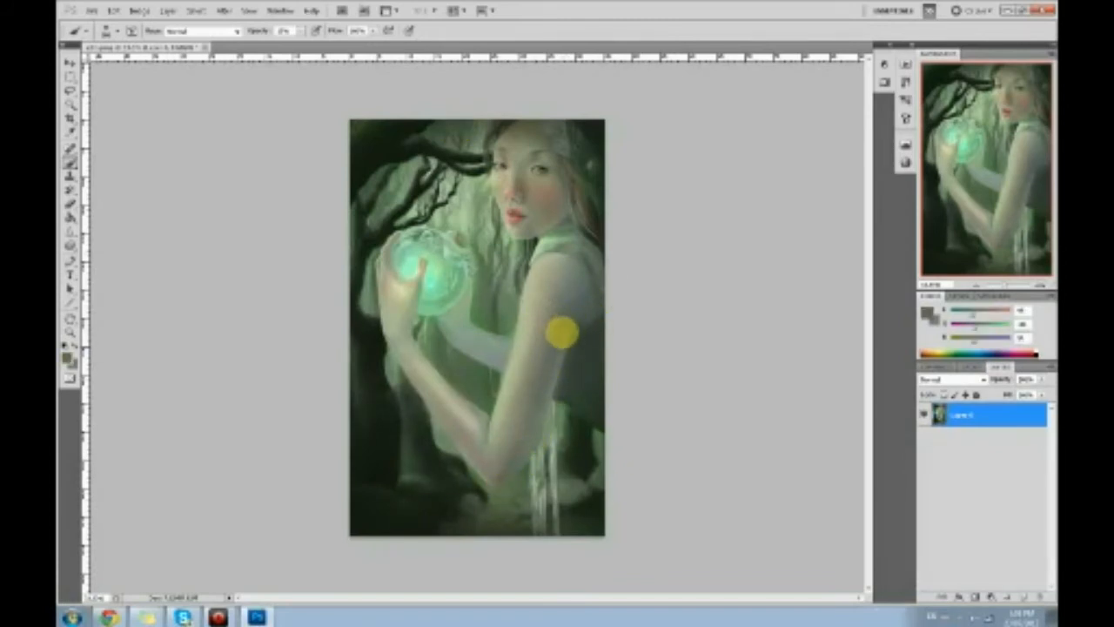
pyautogui.keyDown('alt'); pyautogui.click(588, 371); pyautogui.keyUp('alt')
pyautogui.keyDown('alt'); pyautogui.click(571, 387); pyautogui.keyUp('alt')
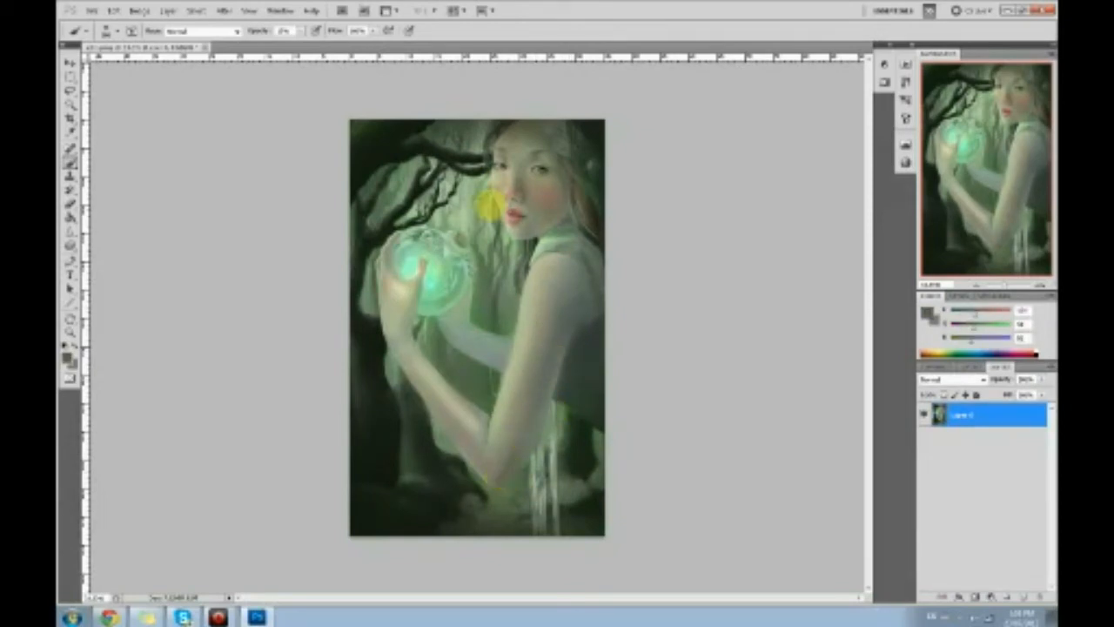
# Open the Liquify filter, adjust the brush settings, and slim the upper arm down to the elbow with the Pucker tool.
pyautogui.click(222, 11)
pyautogui.click(248, 79)
pyautogui.click(1002, 116)
pyautogui.click(971, 130)
pyautogui.click(74, 87)
pyautogui.moveTo(562, 302); pyautogui.dragTo(532, 435)
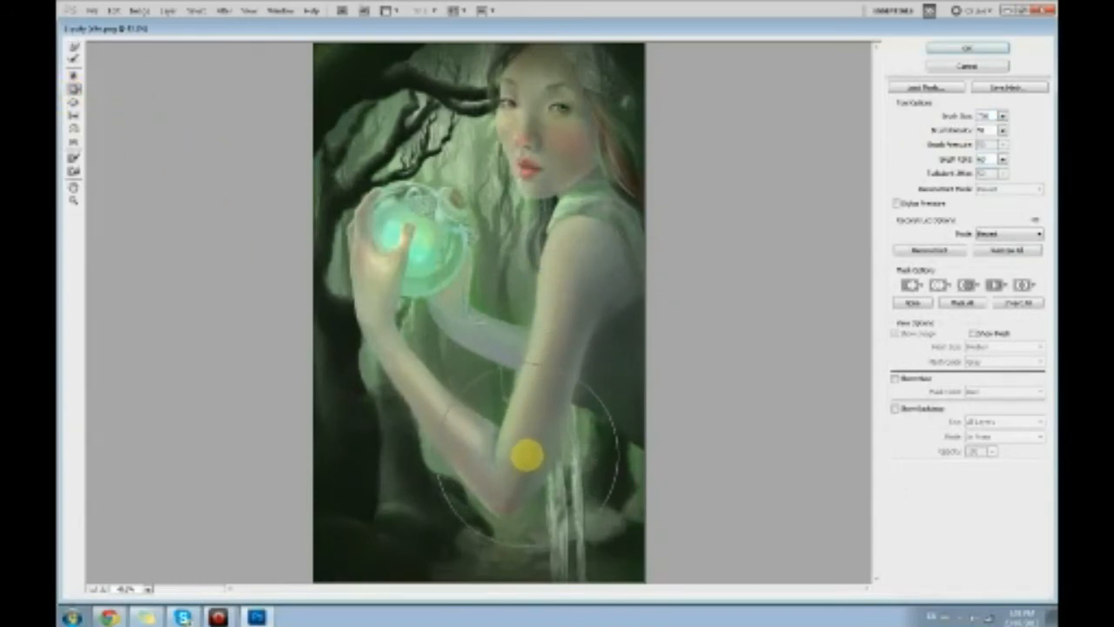
# Adjust the brush density and expand the middle of the upper arm slightly with the Bloat tool.
pyautogui.click(74, 102)
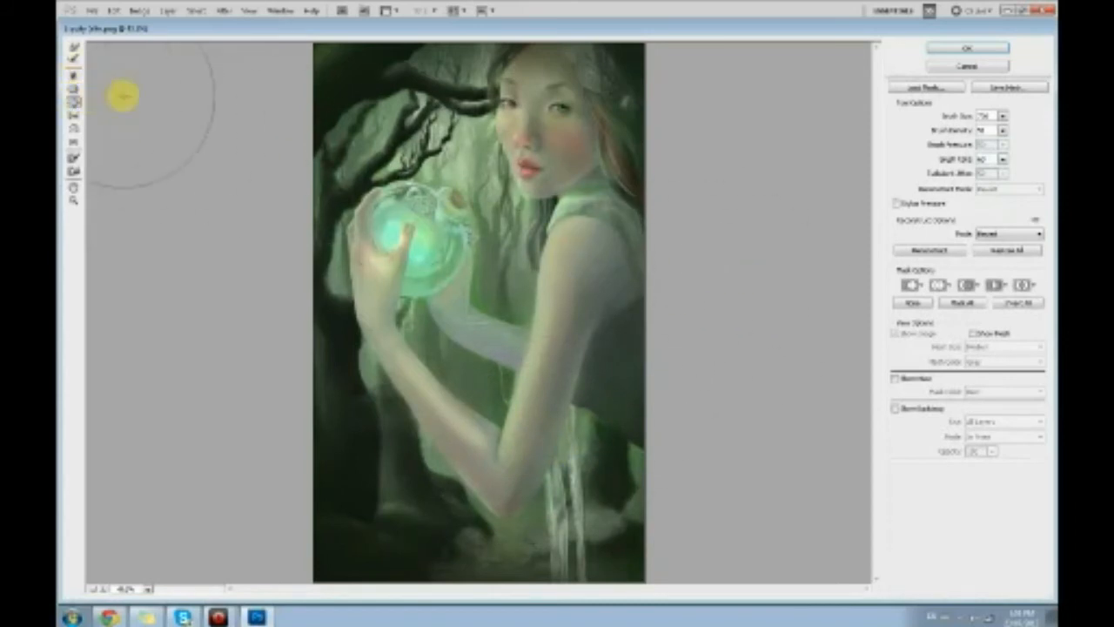
pyautogui.click(1003, 130)
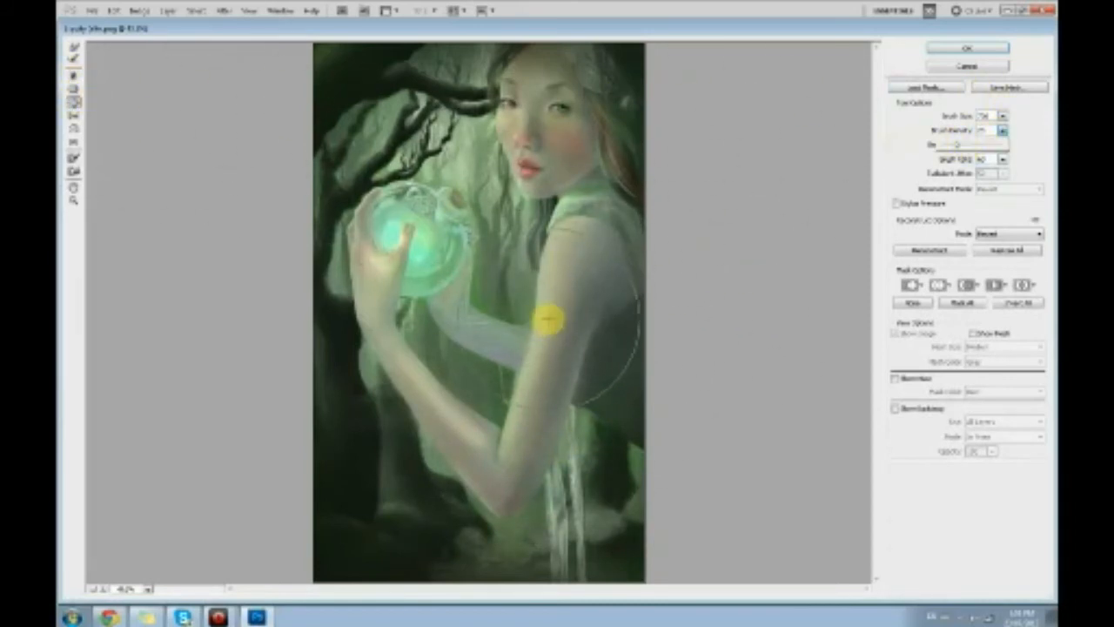
pyautogui.click(542, 317)
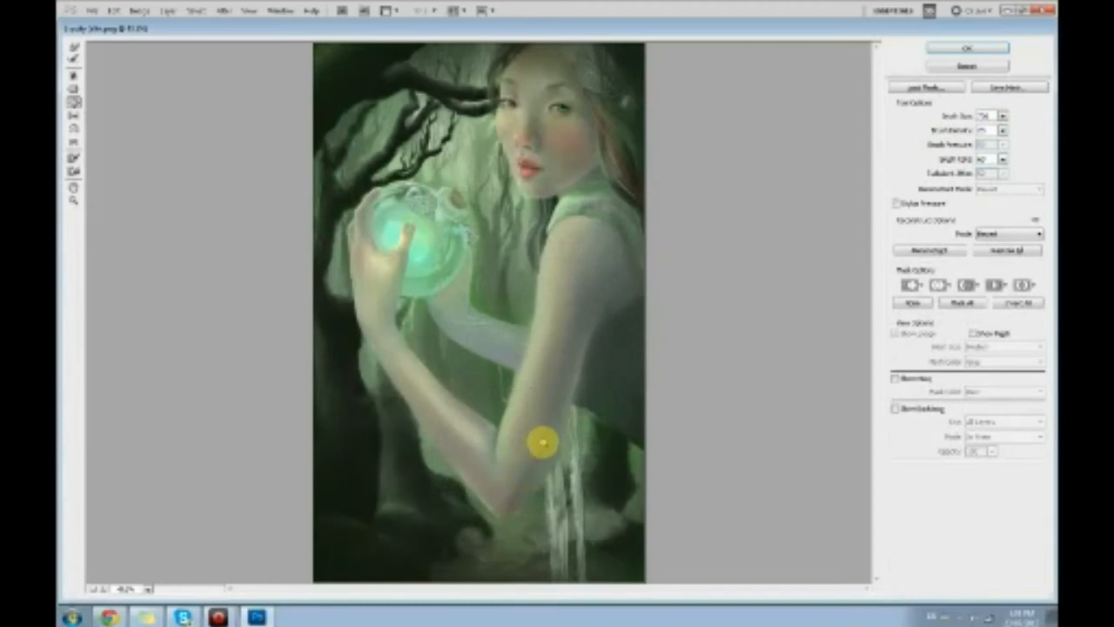
# Reshape the elbow and forearm contour with the Forward Warp tool and apply the Liquify filter.
pyautogui.click(73, 48)
pyautogui.moveTo(497, 529); pyautogui.dragTo(373, 443)
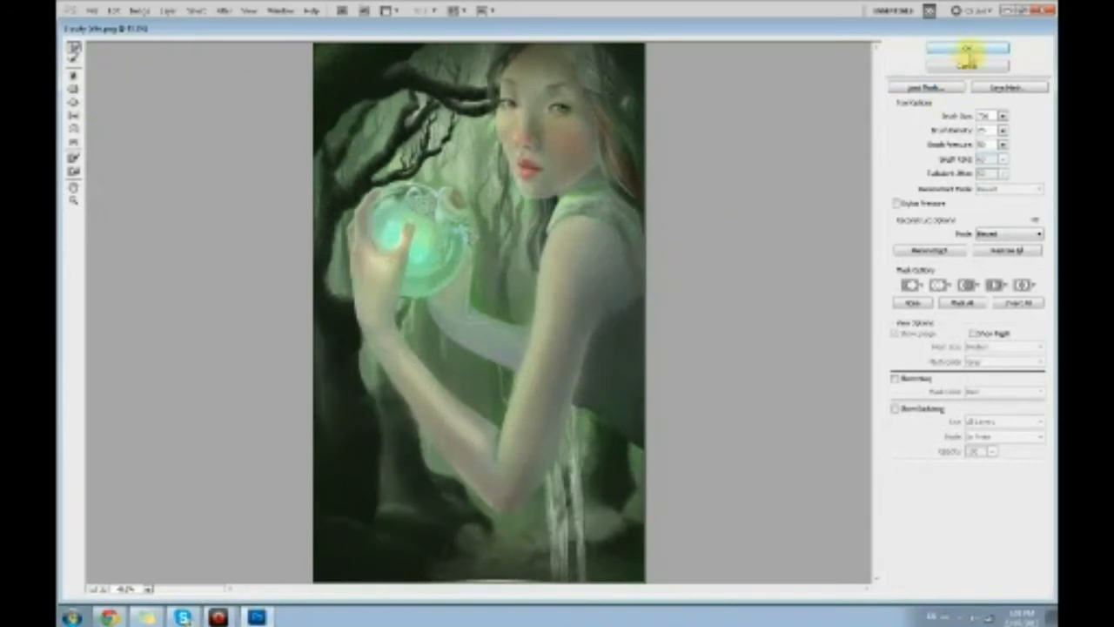
pyautogui.click(957, 49)
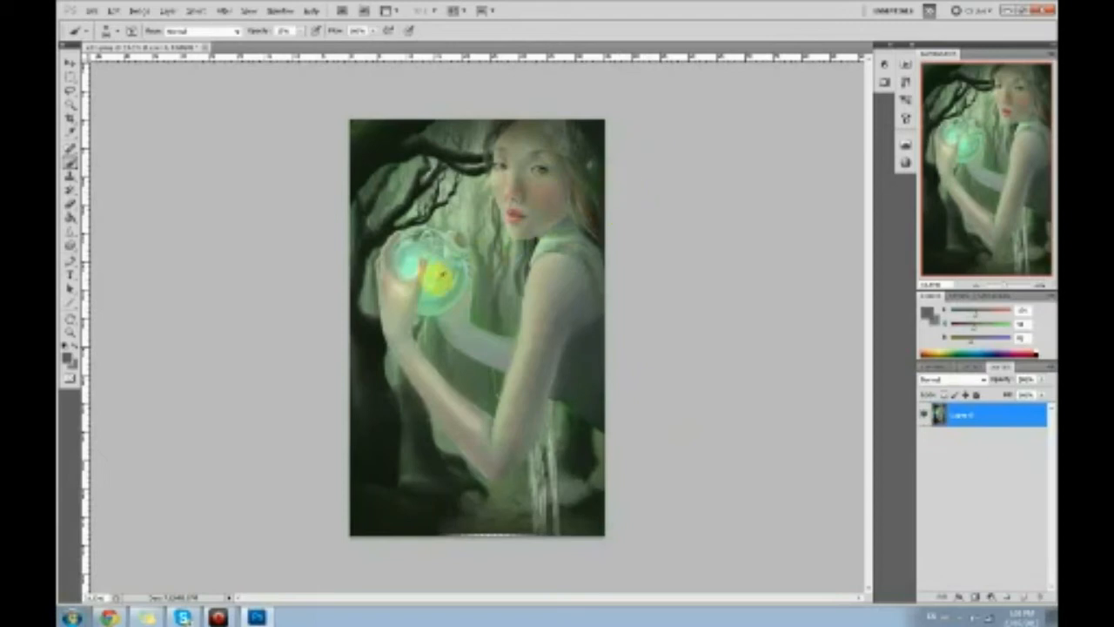
# Paint a green rim glow sampled from the orb along the dress behind the elbow on a new layer, and tone it down with the Sponge tool.
pyautogui.keyDown('alt'); pyautogui.click(422, 275); pyautogui.keyUp('alt')
pyautogui.click(1022, 596)
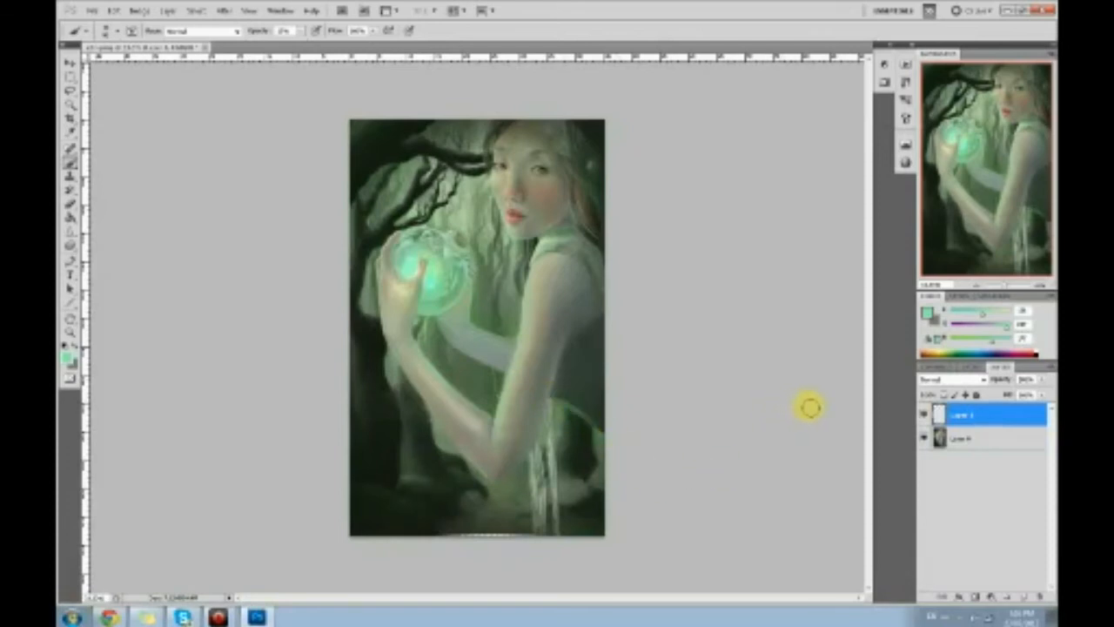
pyautogui.click(69, 242)
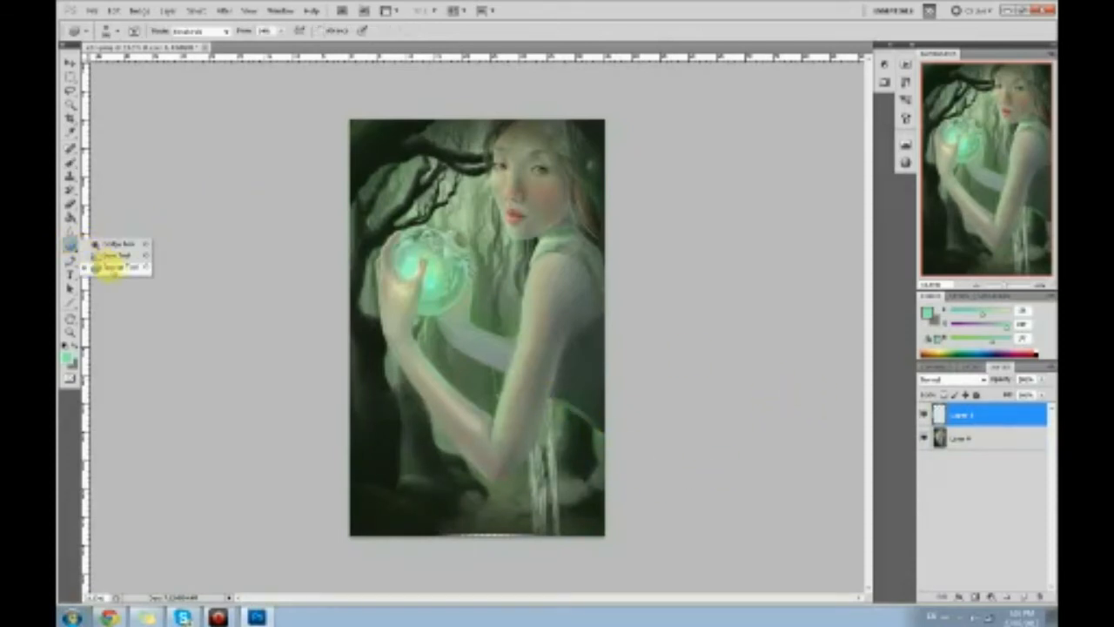
pyautogui.click(109, 265)
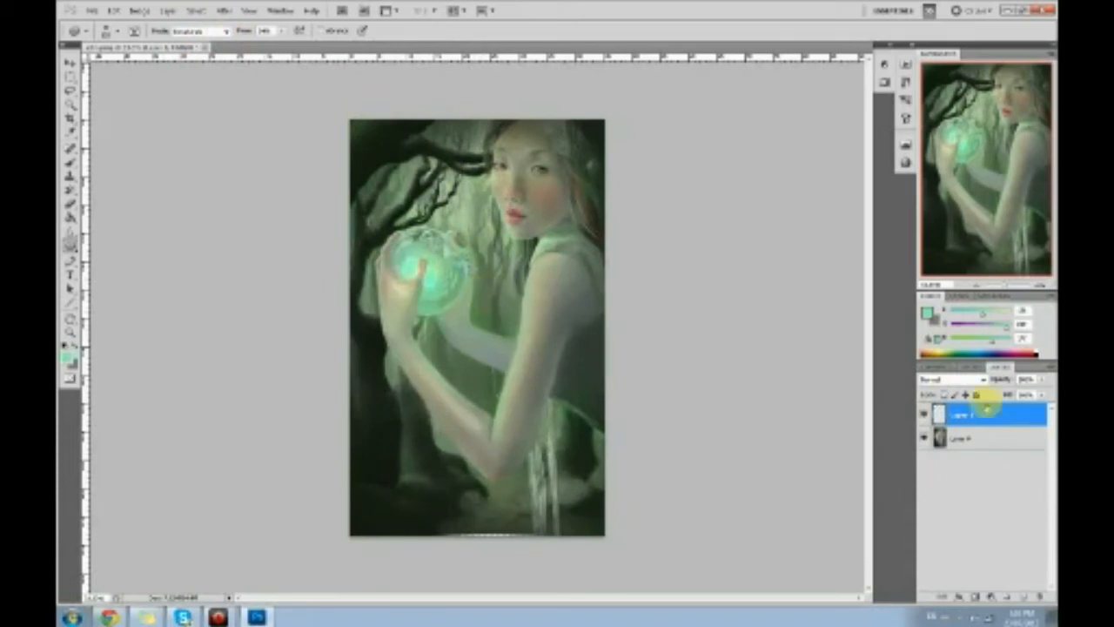
# Desaturate the base painting layer further with the Sponge tool and flatten the image.
pyautogui.click(999, 439)
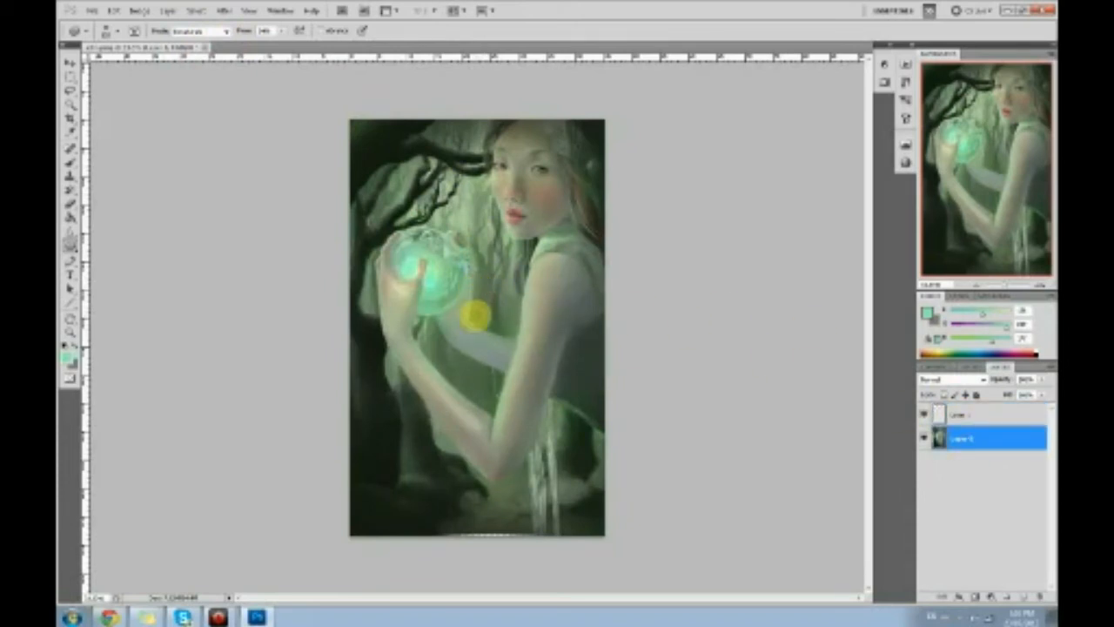
pyautogui.click(283, 30)
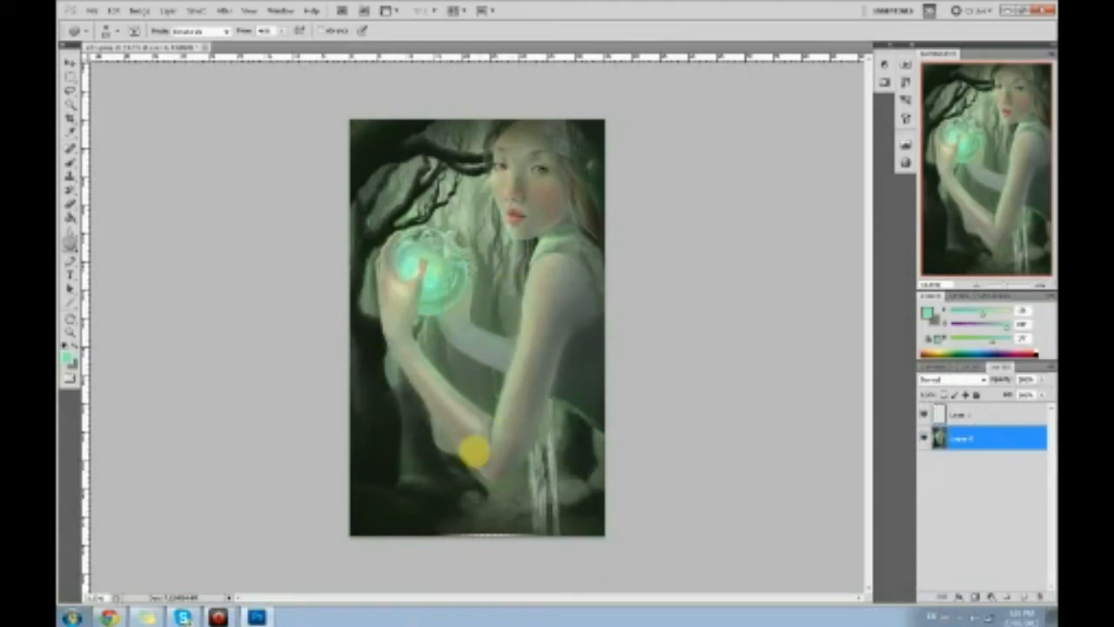
pyautogui.hotkey('ctrl', 'shift', 's')
pyautogui.click(709, 311)
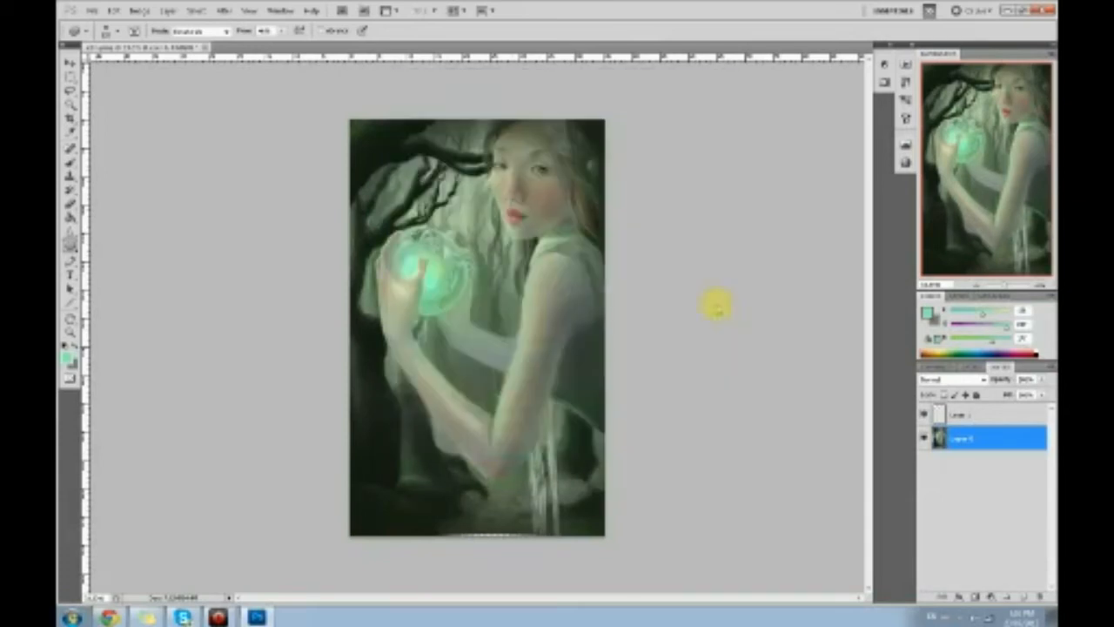
pyautogui.rightClick(989, 442)
pyautogui.click(976, 429)
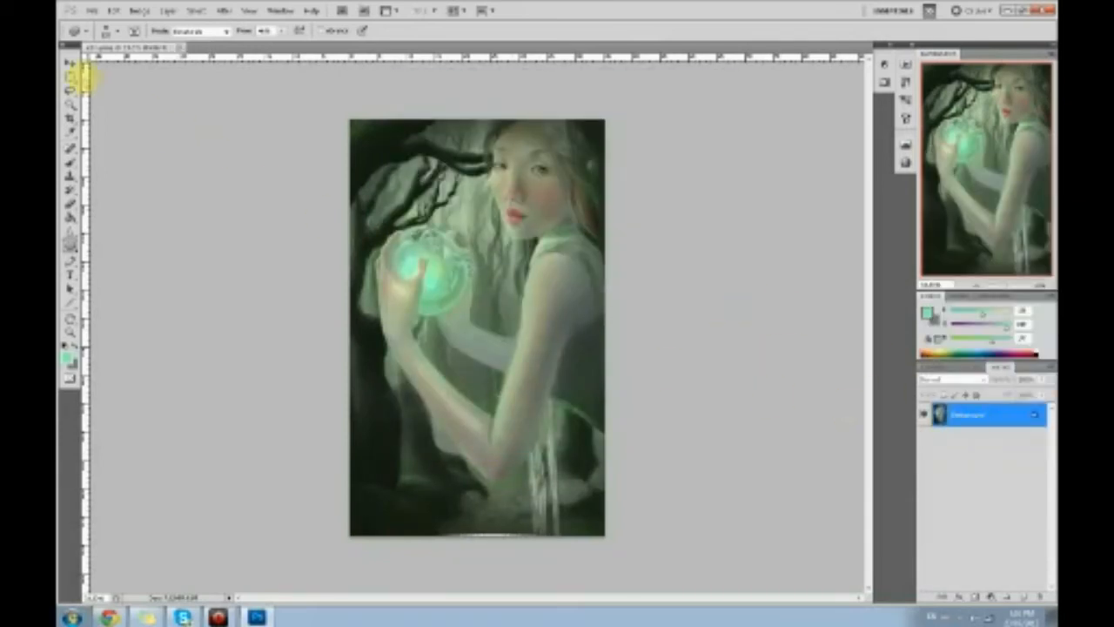
# Save the flattened painting to the Desktop as a JPEG file and accept the JPEG options.
pyautogui.click(92, 10)
pyautogui.click(161, 179)
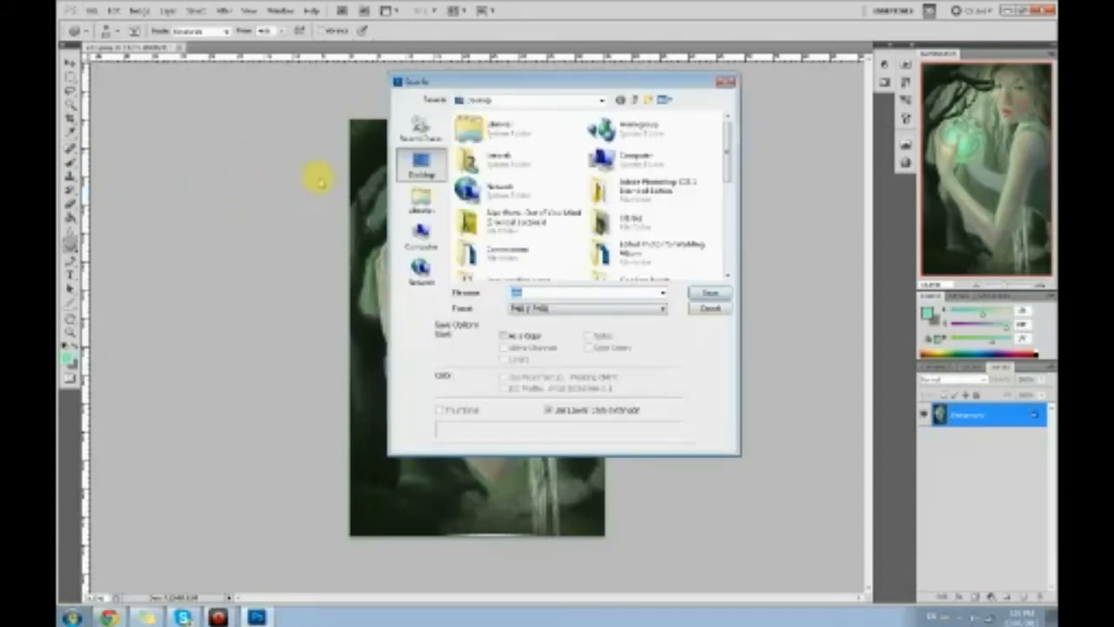
pyautogui.click(587, 308)
pyautogui.click(596, 370)
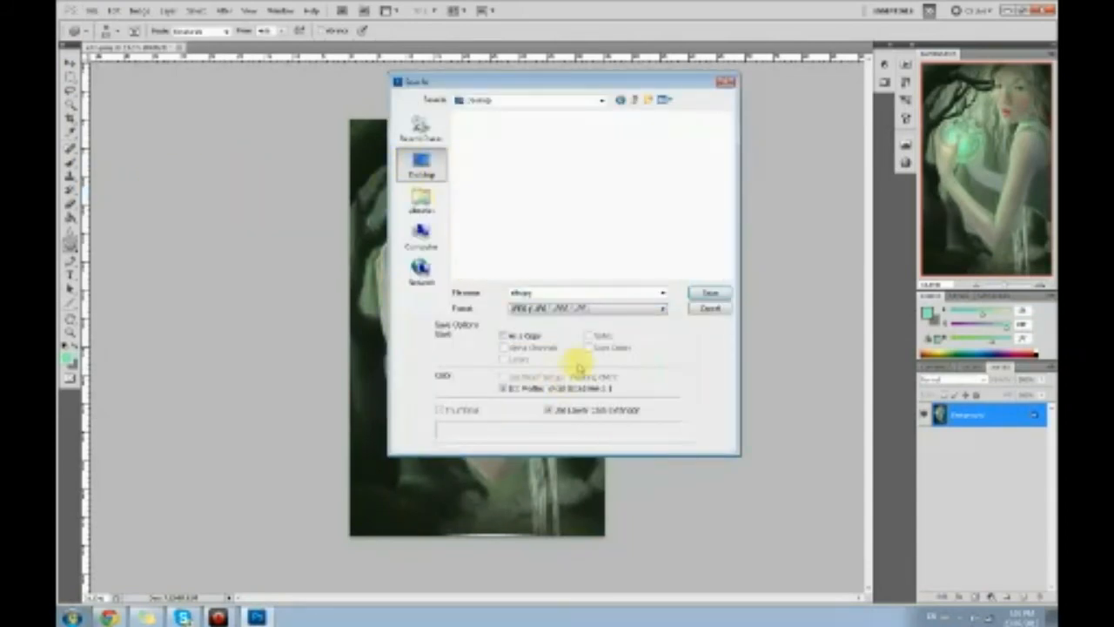
pyautogui.click(708, 293)
pyautogui.click(622, 174)
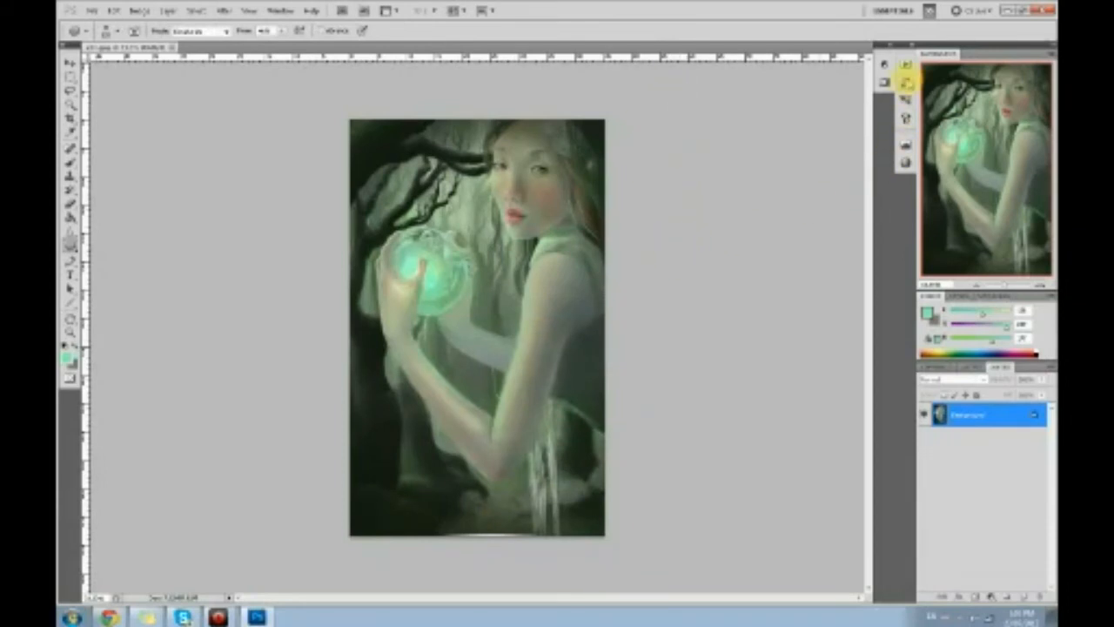
# Compare the original snapshot with the corrected painting in the history, and return to the flattened state.
pyautogui.click(906, 81)
pyautogui.moveTo(888, 258); pyautogui.dragTo(868, 82)
pyautogui.click(837, 82)
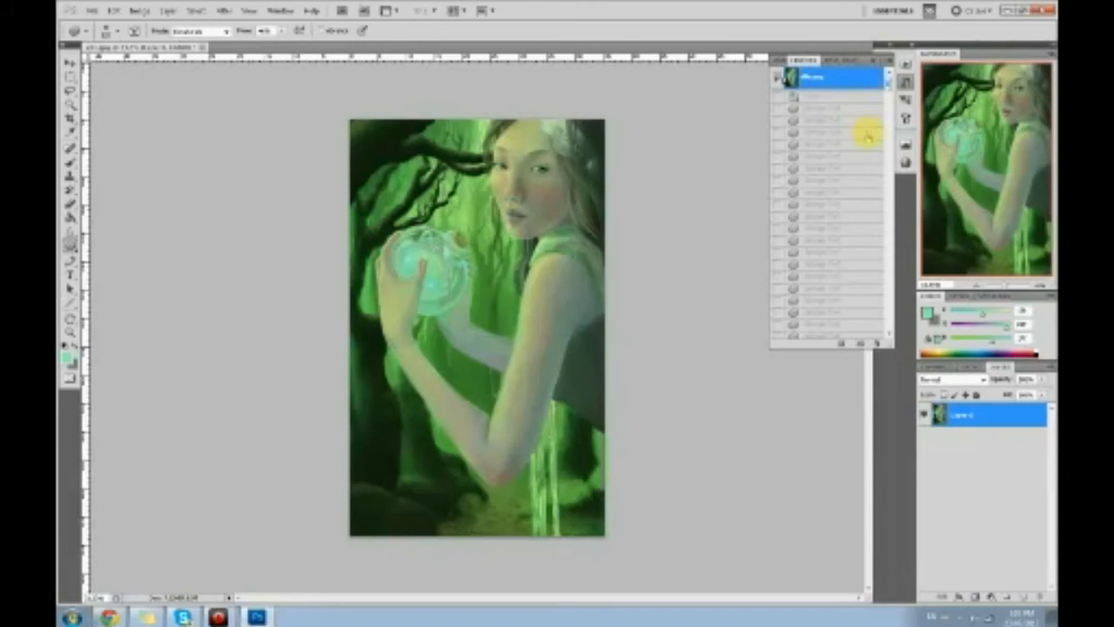
pyautogui.moveTo(889, 80); pyautogui.dragTo(925, 316)
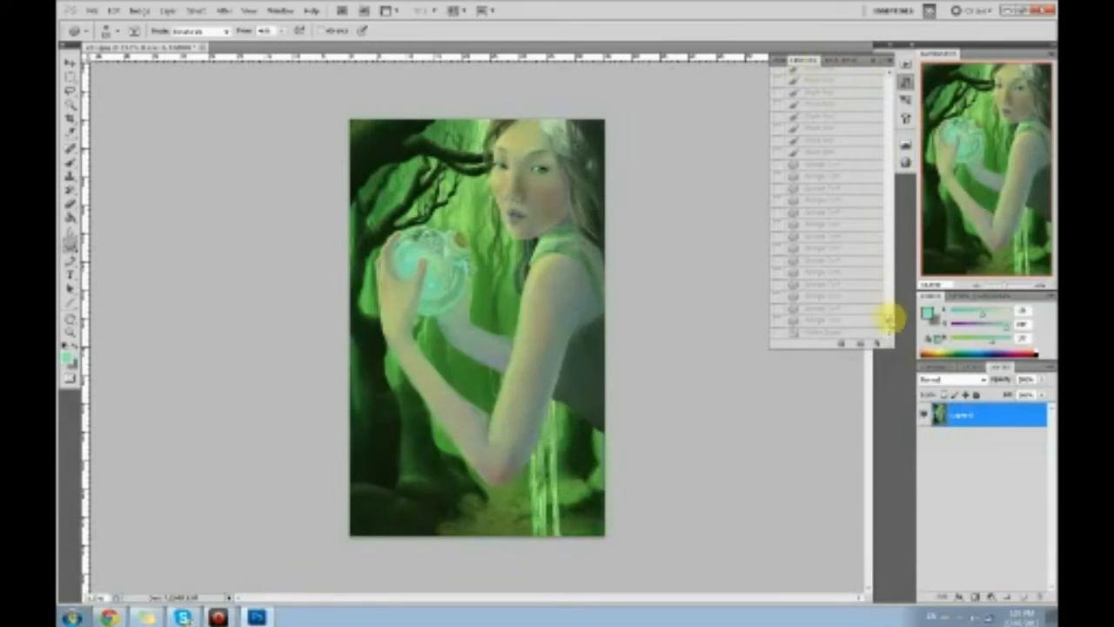
pyautogui.click(818, 333)
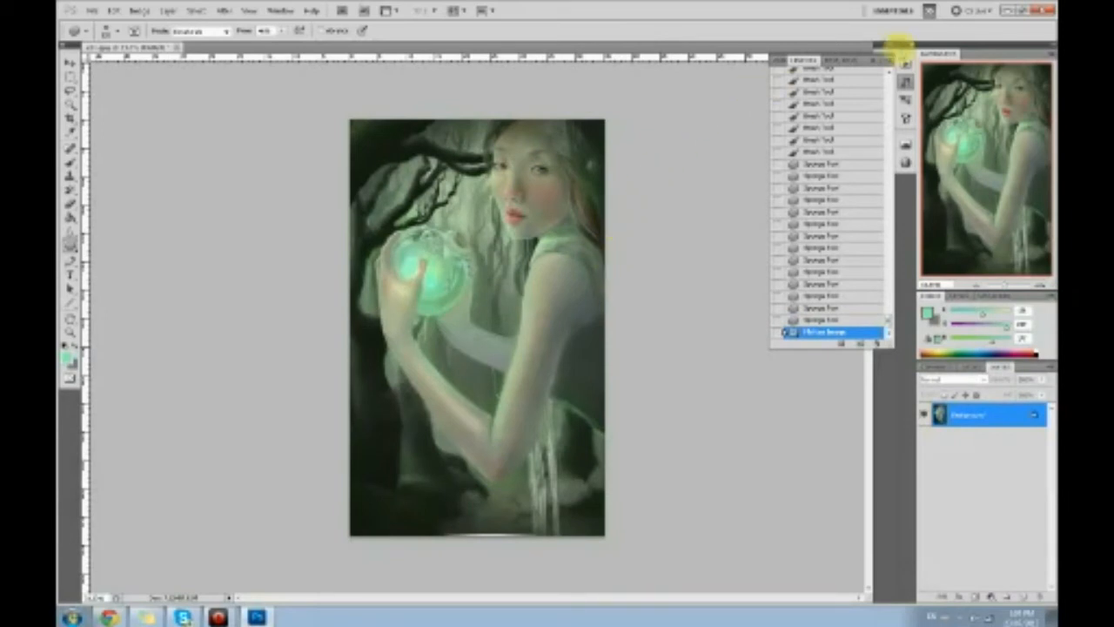
pyautogui.click(880, 60)
# Set the Sponge tool to Saturate and boost the skin colour around the elbow.
pyautogui.rightClick(70, 238)
pyautogui.click(112, 267)
pyautogui.click(213, 33)
pyautogui.click(213, 39)
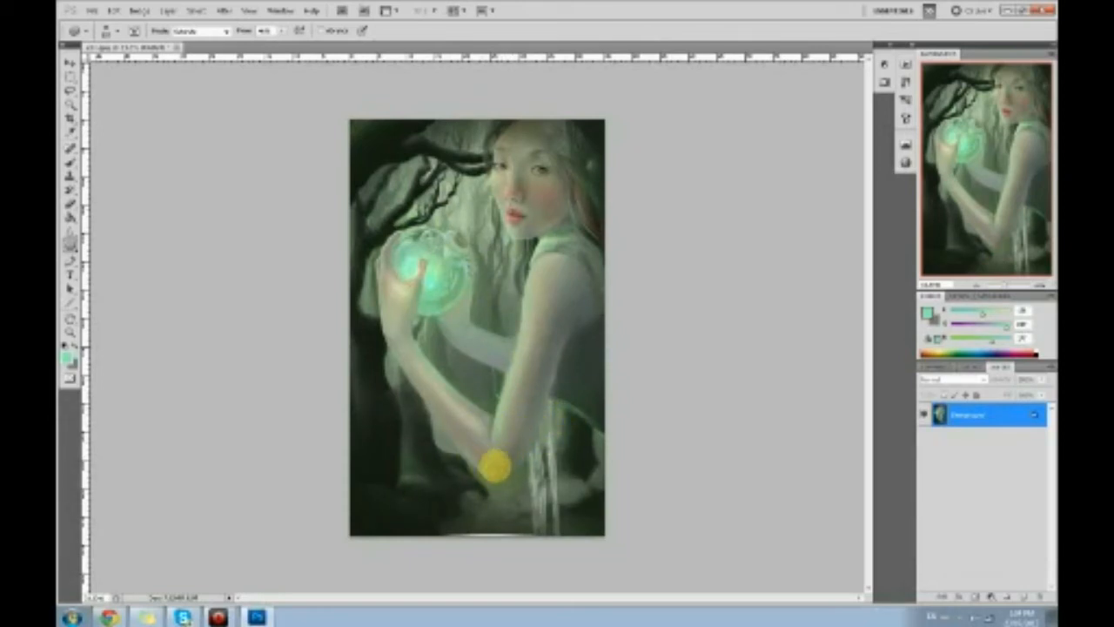
# Sample the elbow's skin colour for the brush and add a new layer with the Color blending mode.
pyautogui.press('b')
pyautogui.keyDown('alt'); pyautogui.click(493, 467); pyautogui.keyUp('alt')
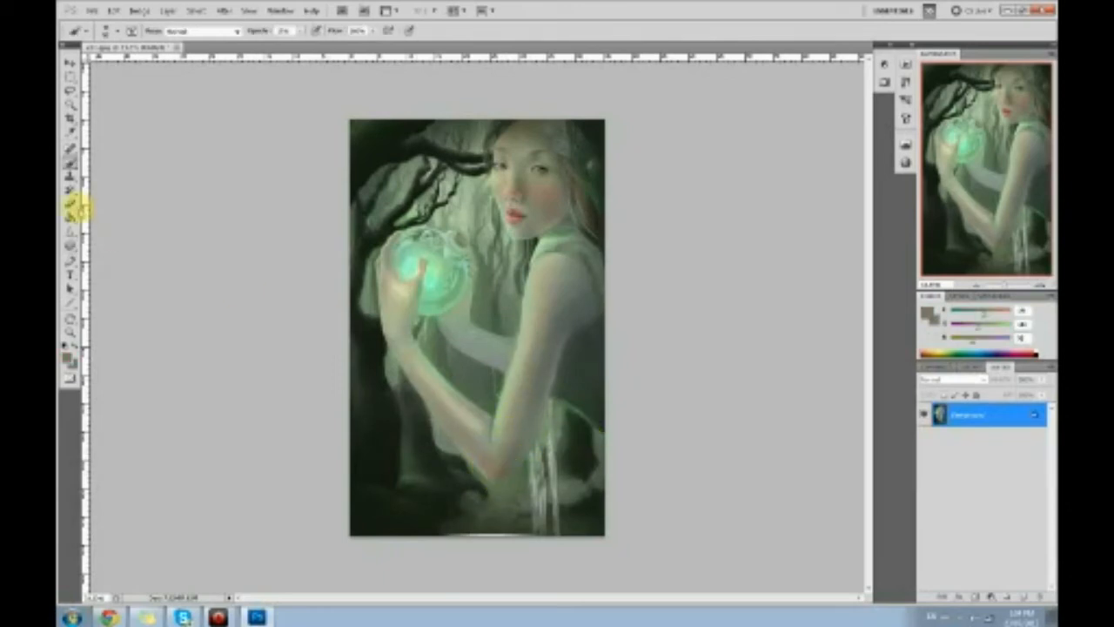
pyautogui.click(1023, 597)
pyautogui.click(953, 378)
pyautogui.click(941, 367)
pyautogui.click(699, 314)
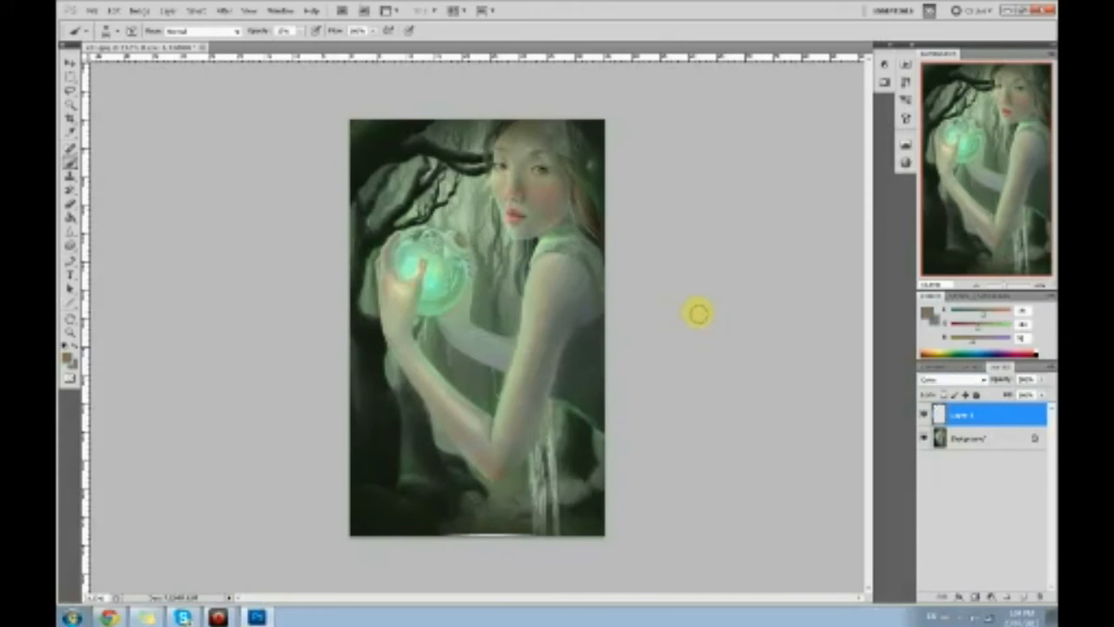
# Paint a reddish-orange tint on the elbow, and add warm tones sampled from the face to the fingers around the orb.
pyautogui.click(994, 311)
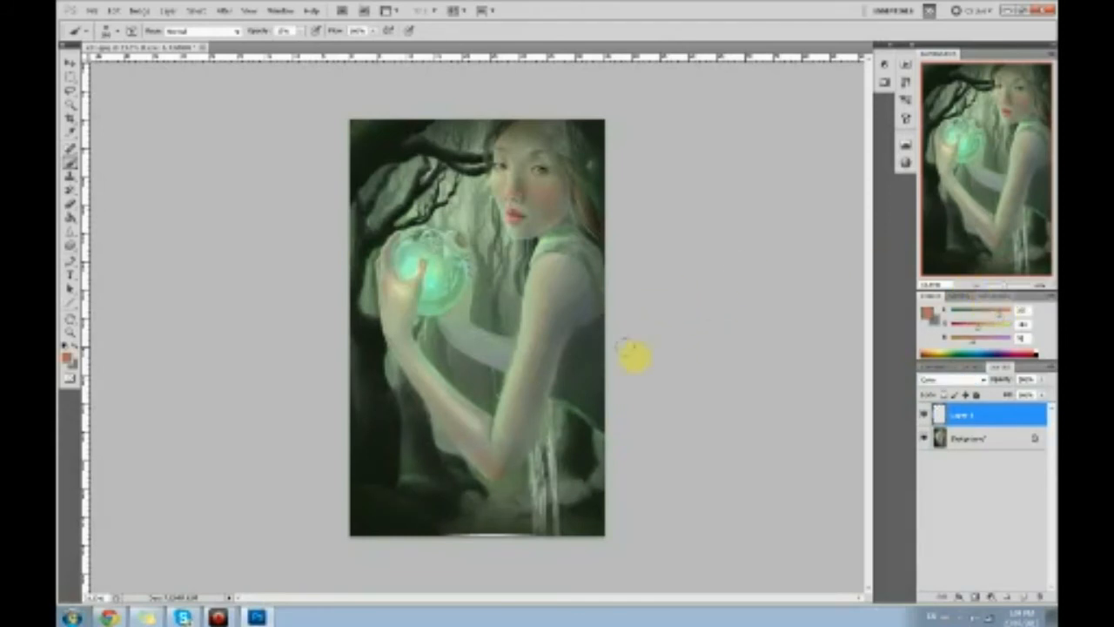
pyautogui.moveTo(502, 467)
pyautogui.mouseDown()
pyautogui.moveTo(473, 455)
pyautogui.moveTo(521, 451)
pyautogui.mouseUp()
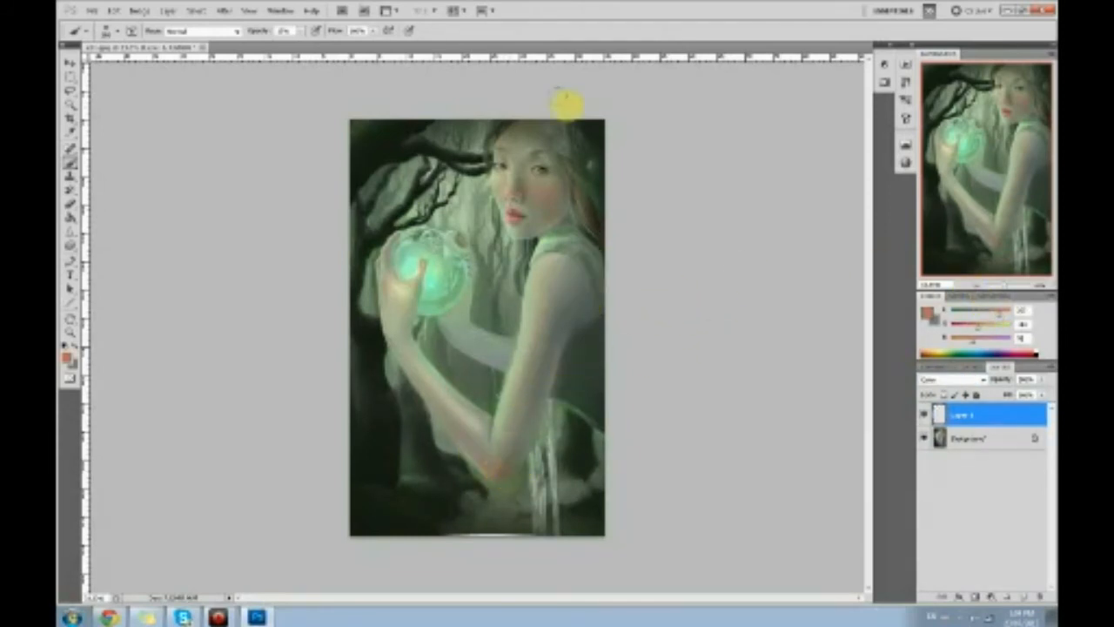
pyautogui.keyDown('alt'); pyautogui.click(538, 192); pyautogui.keyUp('alt')
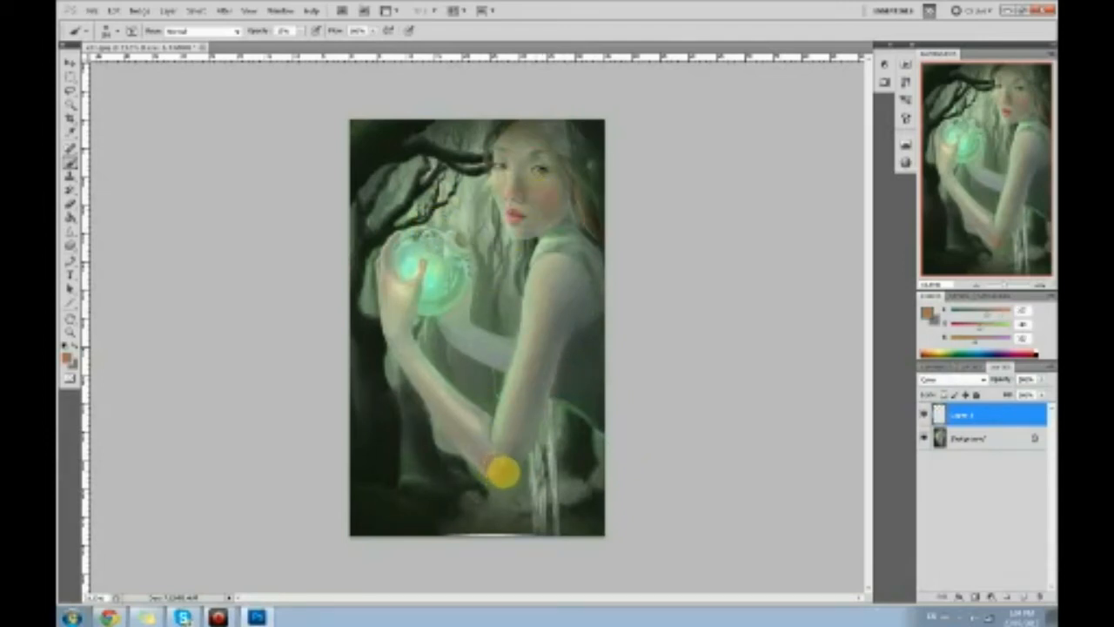
pyautogui.moveTo(383, 261)
pyautogui.mouseDown()
pyautogui.moveTo(396, 231)
pyautogui.moveTo(388, 244)
pyautogui.moveTo(411, 250)
pyautogui.mouseUp()
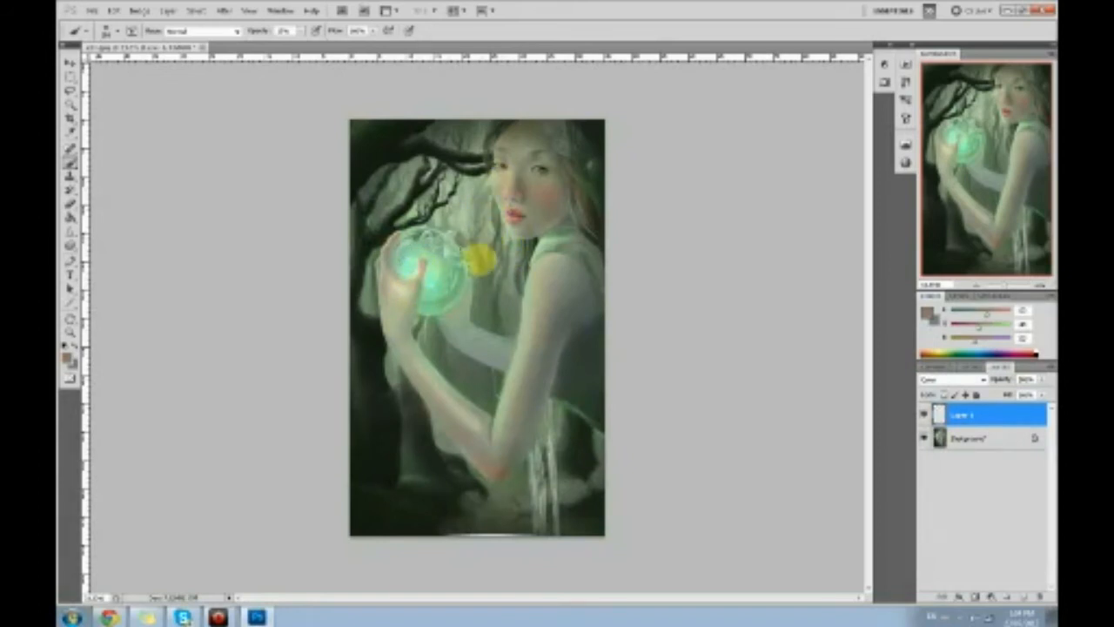
# Sponge the elbow on the Background layer and set the Sponge tool to Saturate to intensify its colour.
pyautogui.click(73, 246)
pyautogui.click(103, 255)
pyautogui.click(965, 439)
pyautogui.moveTo(488, 463)
pyautogui.mouseDown()
pyautogui.moveTo(498, 471)
pyautogui.moveTo(484, 474)
pyautogui.moveTo(480, 462)
pyautogui.mouseUp()
pyautogui.click(965, 415)
pyautogui.click(220, 31)
pyautogui.click(205, 52)
pyautogui.click(957, 440)
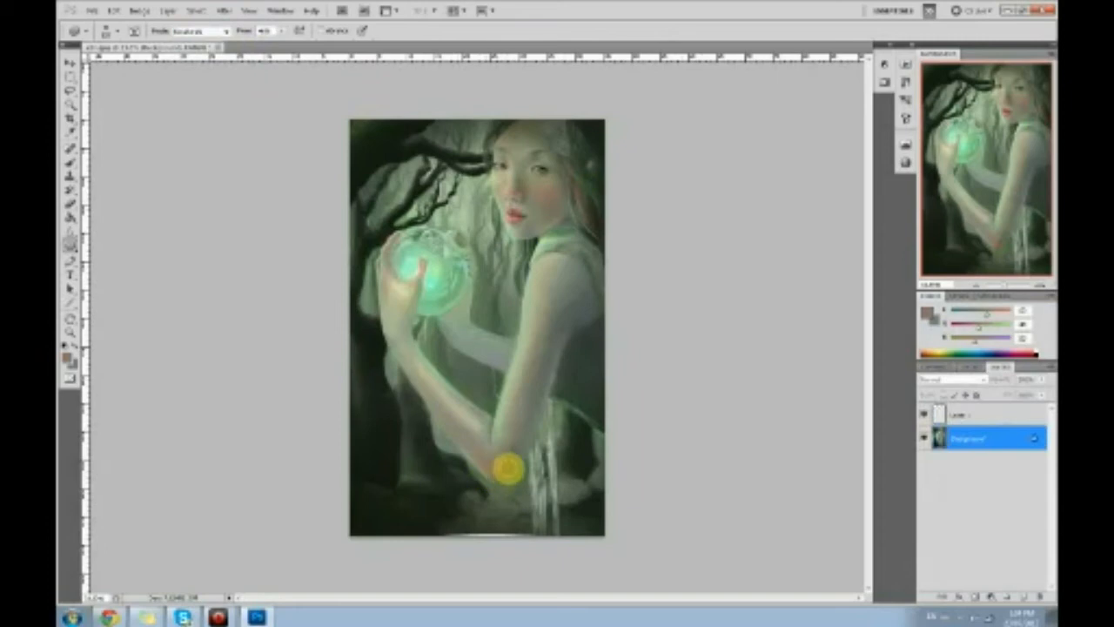
# Merge the colour tint layer into the Background and switch to the Brush tool.
pyautogui.click(983, 415)
pyautogui.rightClick(992, 415)
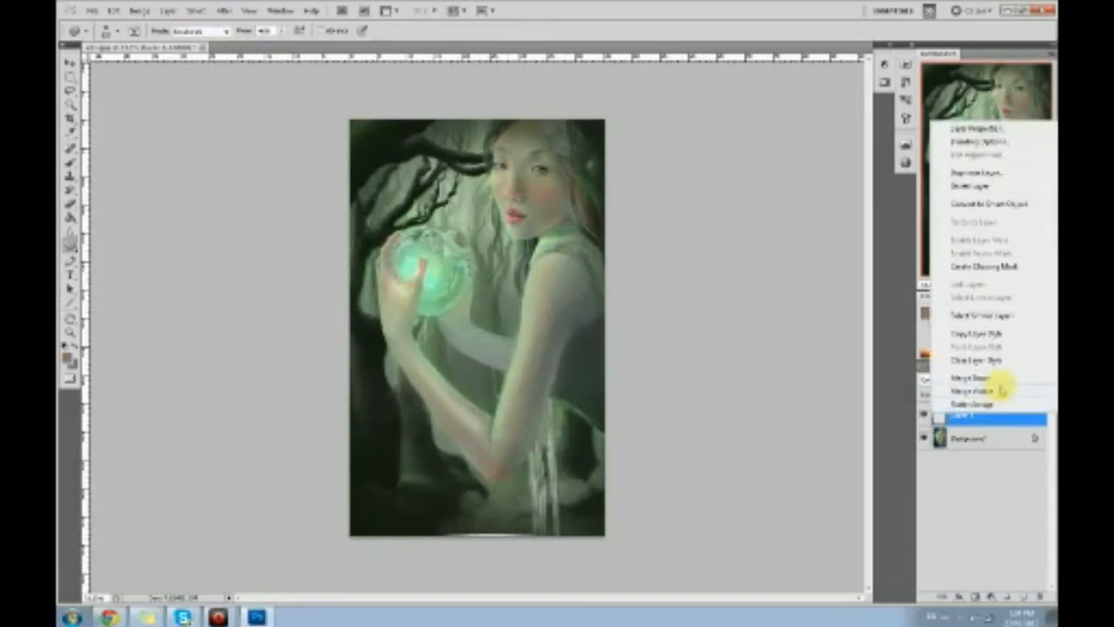
pyautogui.click(966, 415)
pyautogui.press('b')
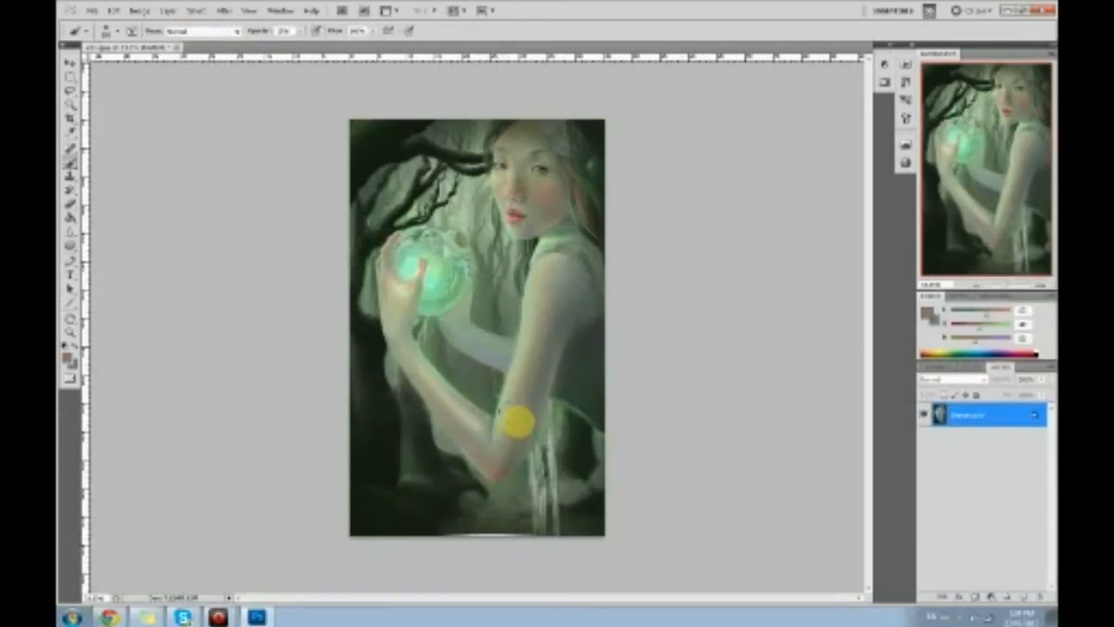
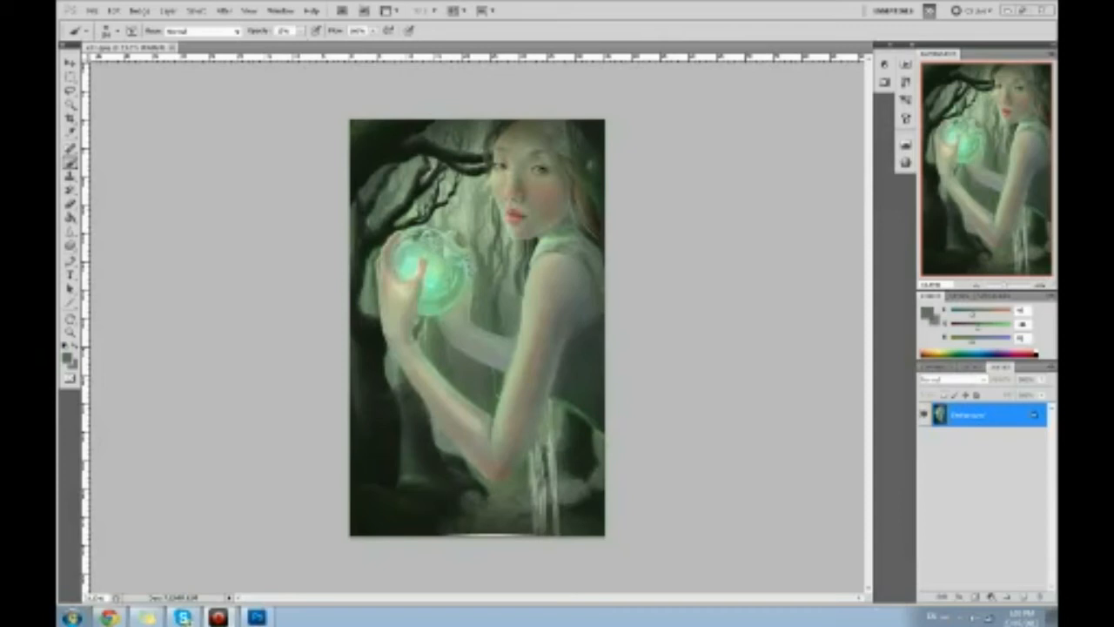
pyautogui.hotkey('ctrl', 'u')
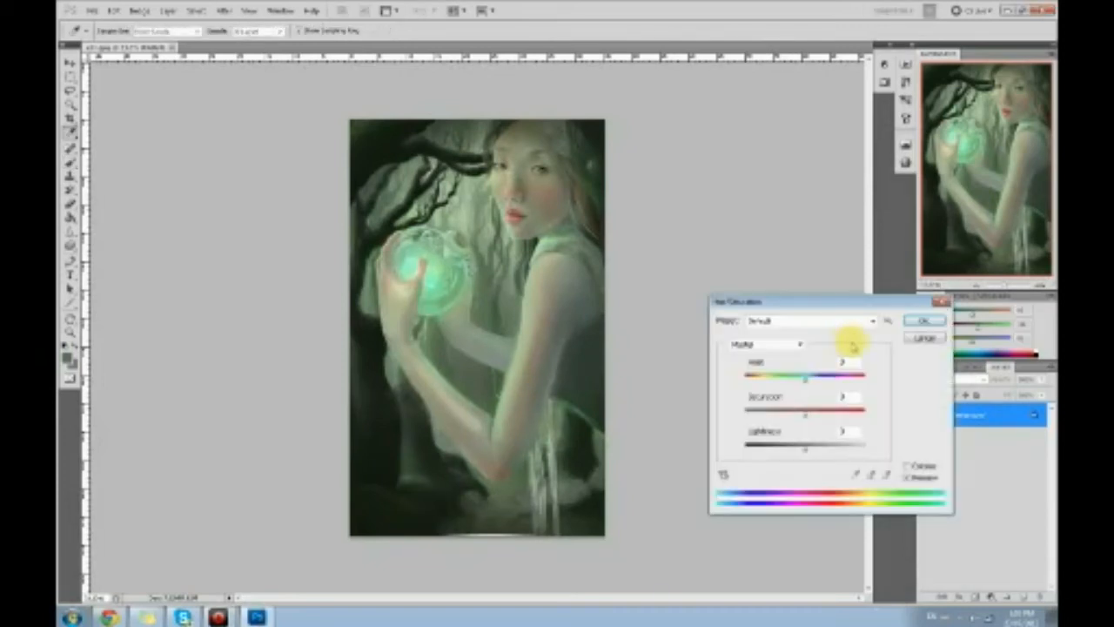
pyautogui.moveTo(809, 414)
pyautogui.mouseDown()
pyautogui.moveTo(855, 413)
pyautogui.moveTo(873, 398)
pyautogui.moveTo(853, 423)
pyautogui.moveTo(806, 428)
pyautogui.mouseUp()
pyautogui.click(924, 338)
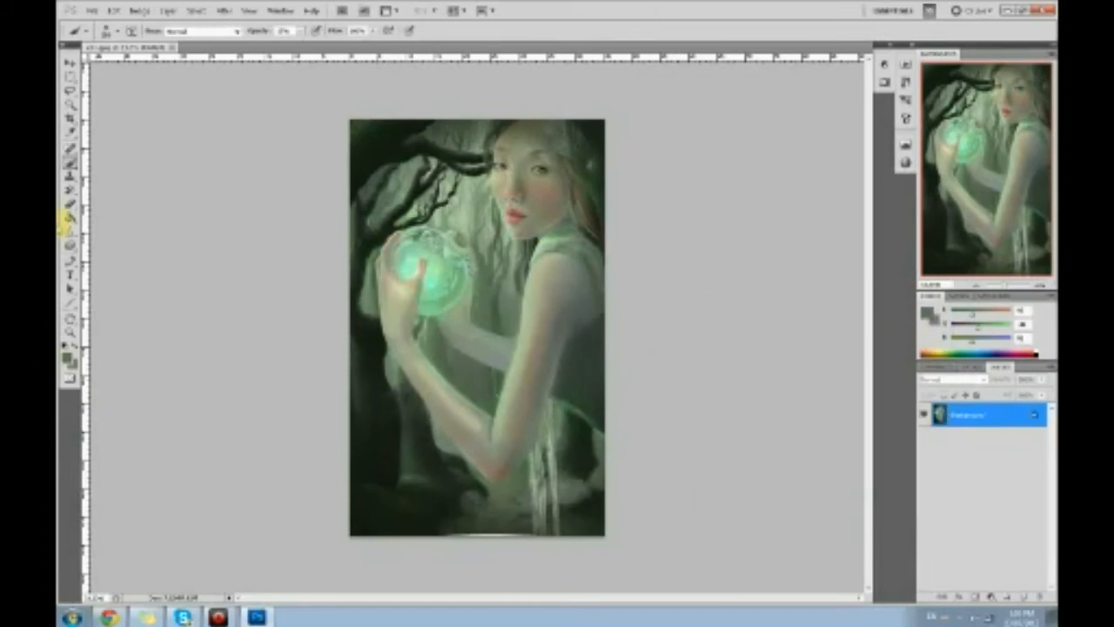
# Try to saturate the cheeks and eyes with the Sponge tool, and add a new Color-mode layer above the painting.
pyautogui.click(70, 244)
pyautogui.click(195, 34)
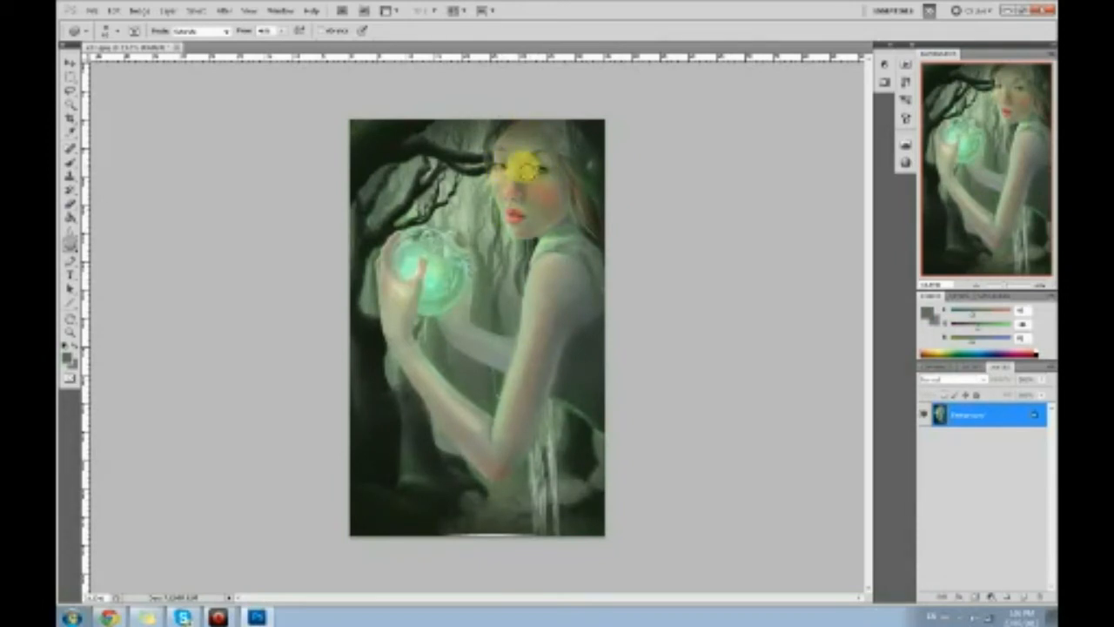
pyautogui.click(1020, 597)
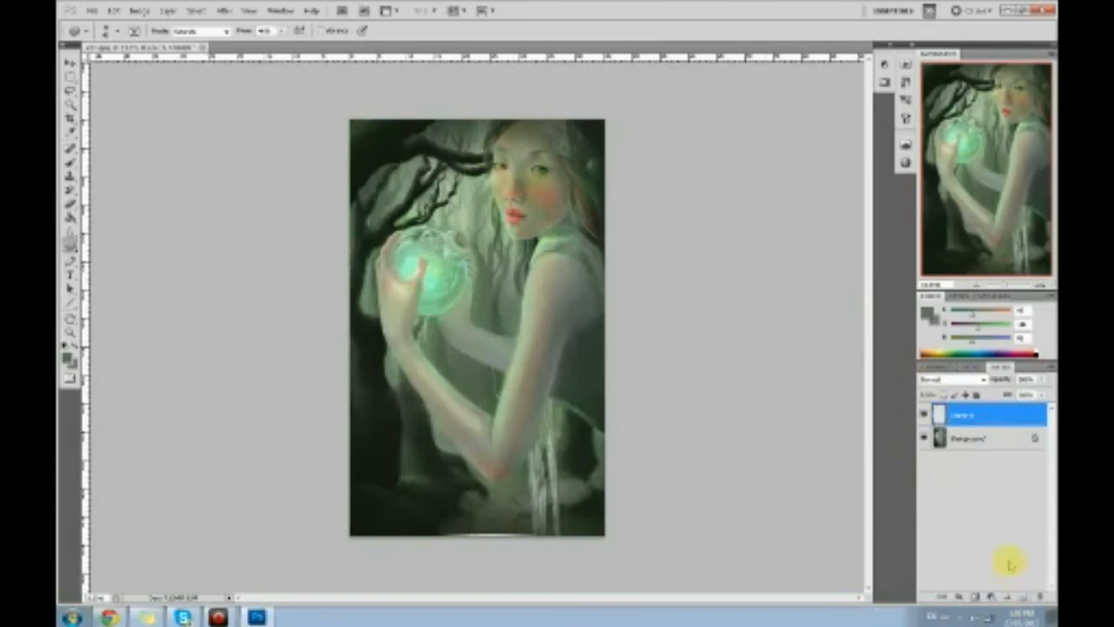
pyautogui.click(953, 379)
pyautogui.click(949, 343)
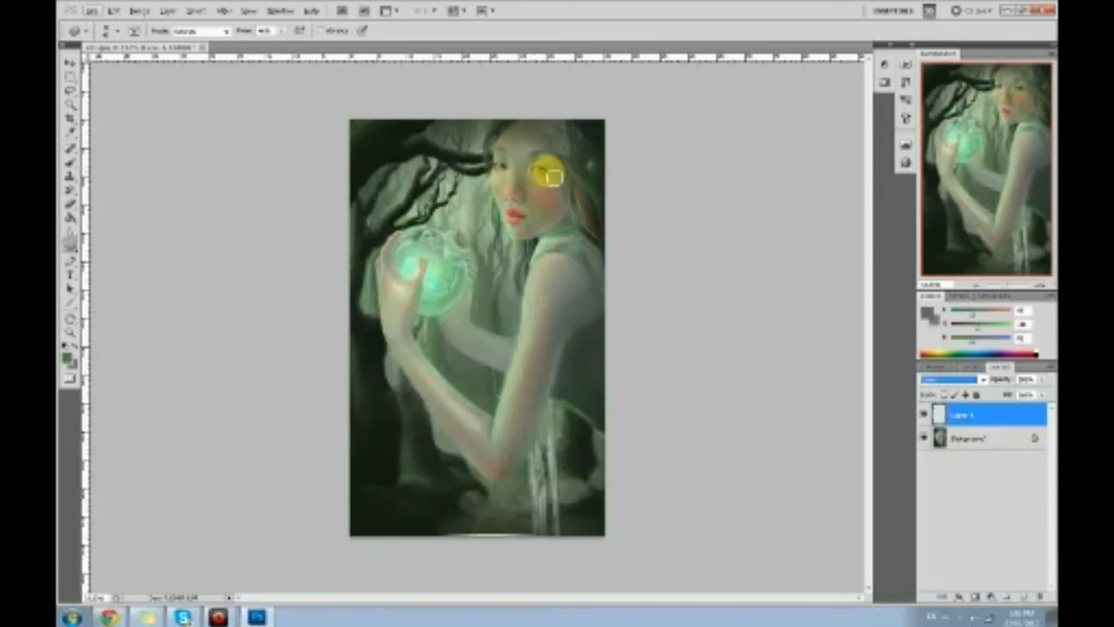
pyautogui.press('b')
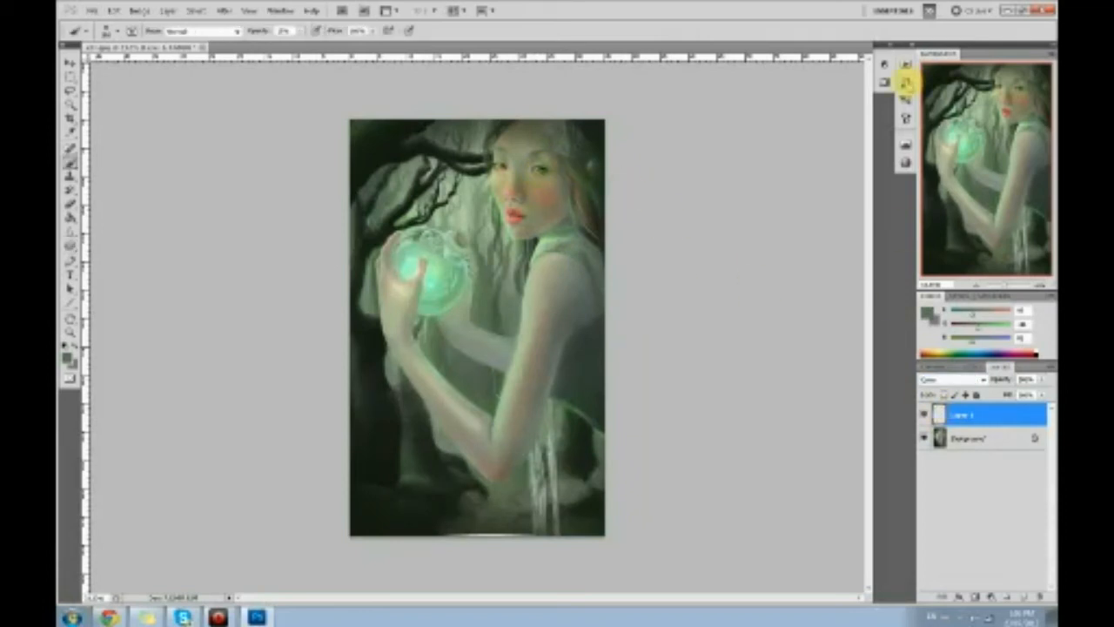
# Revert the painting in the history to the last brush stroke before the face was saturated.
pyautogui.click(905, 81)
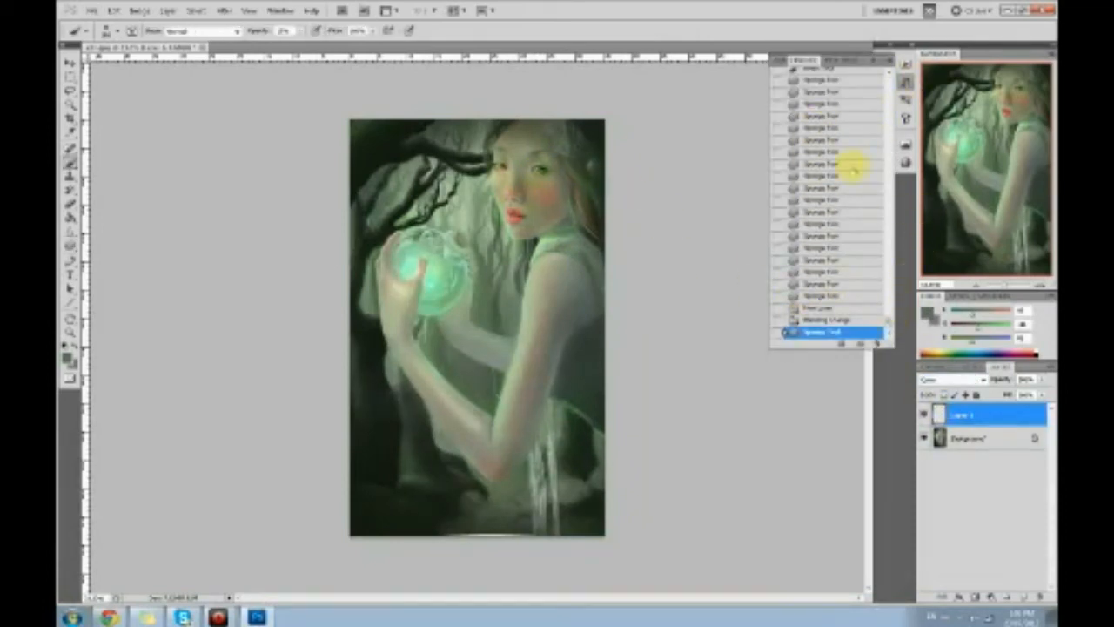
pyautogui.click(824, 71)
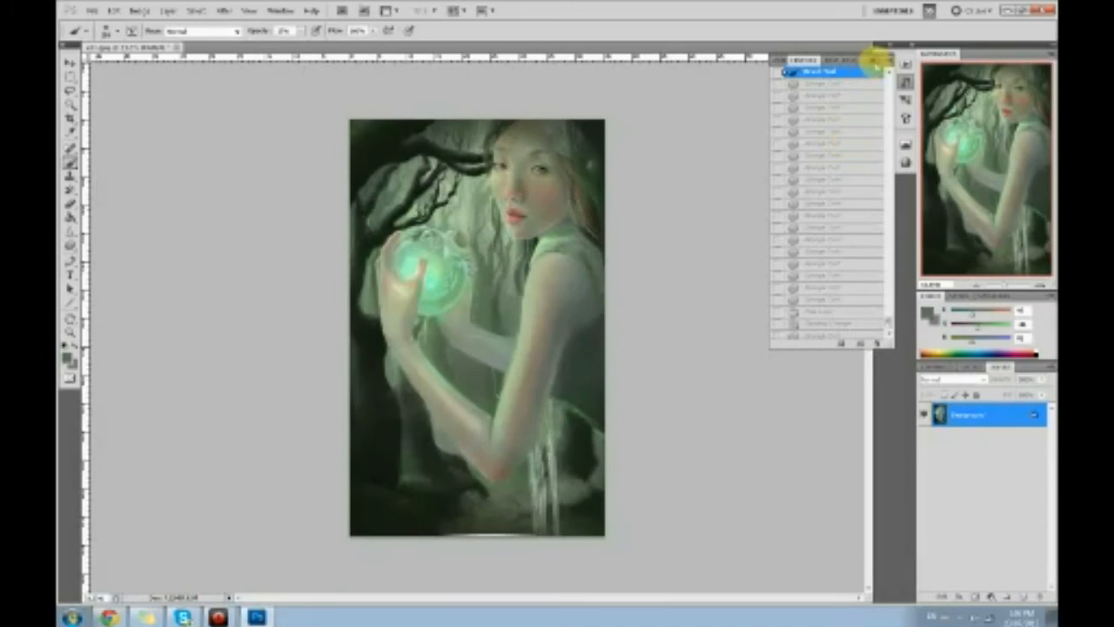
pyautogui.click(882, 50)
# Paint a green tint over the eyes on a new Color-mode layer and merge it down.
pyautogui.click(1022, 596)
pyautogui.click(953, 379)
pyautogui.click(936, 361)
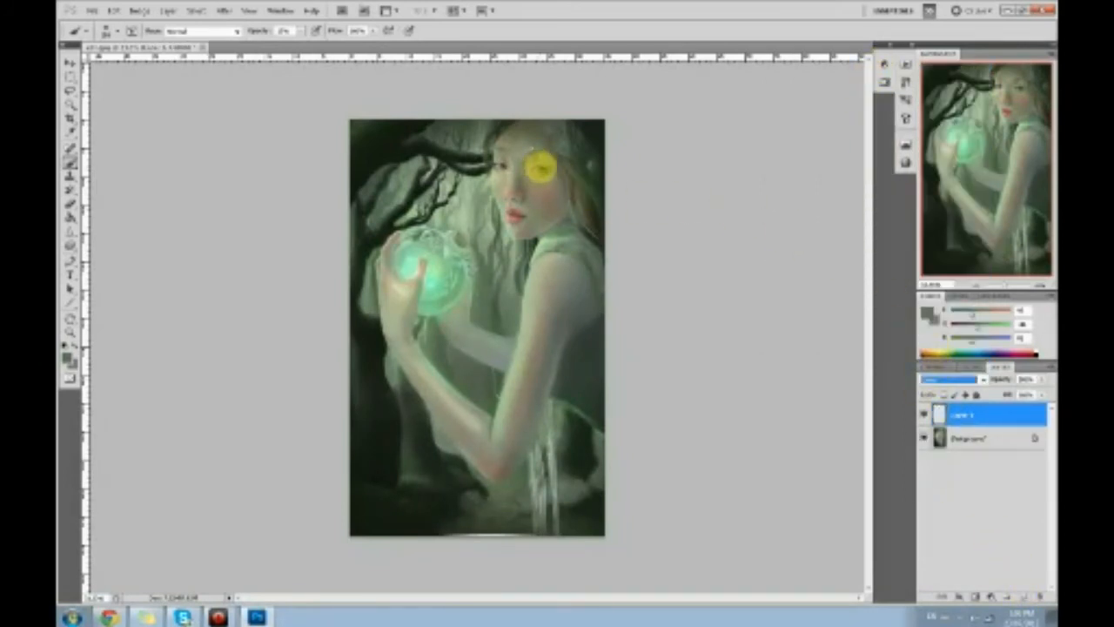
pyautogui.keyDown('alt'); pyautogui.click(541, 170); pyautogui.keyUp('alt')
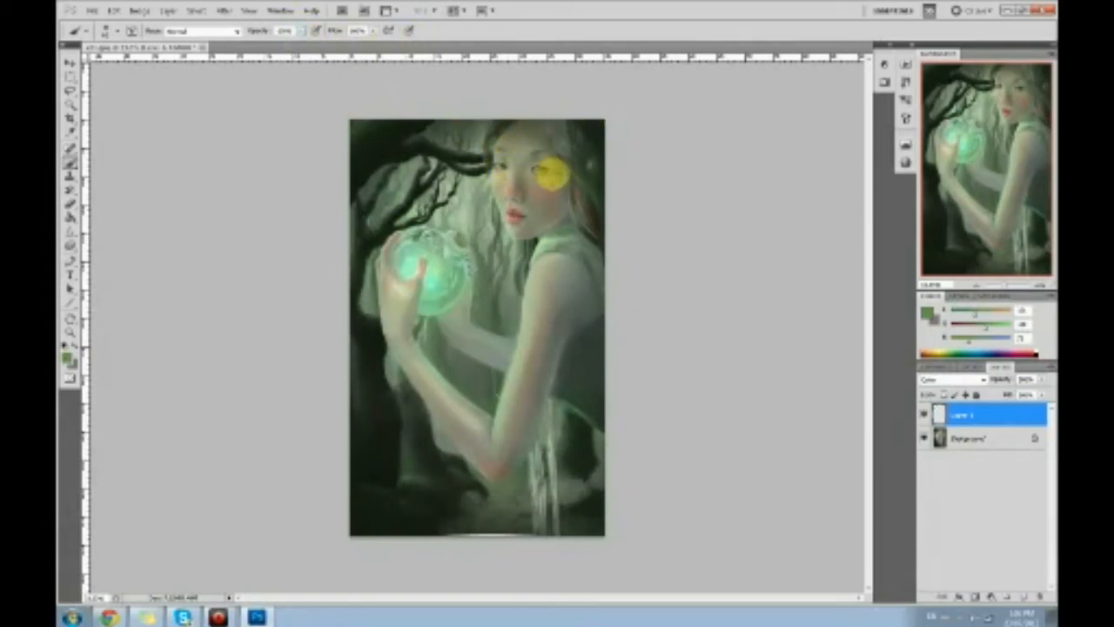
pyautogui.rightClick(983, 413)
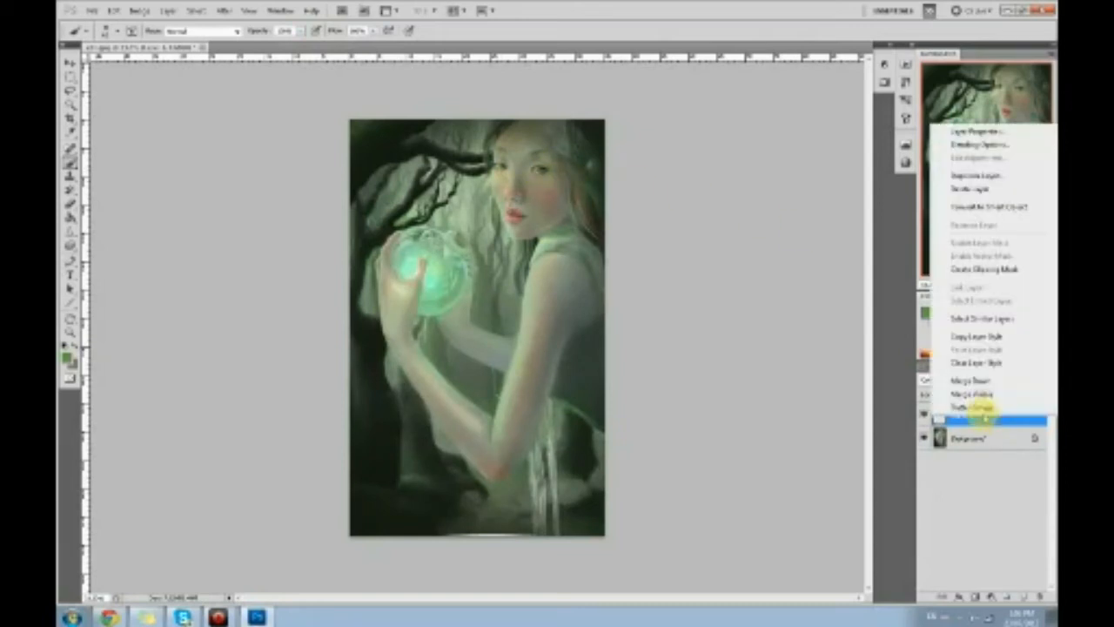
pyautogui.click(973, 380)
# Set the Sponge tool to Desaturate and tone down the green around the eyes.
pyautogui.moveTo(69, 247); pyautogui.dragTo(91, 250)
pyautogui.click(109, 252)
pyautogui.click(202, 30)
pyautogui.click(187, 36)
pyautogui.moveTo(509, 168); pyautogui.dragTo(507, 163)
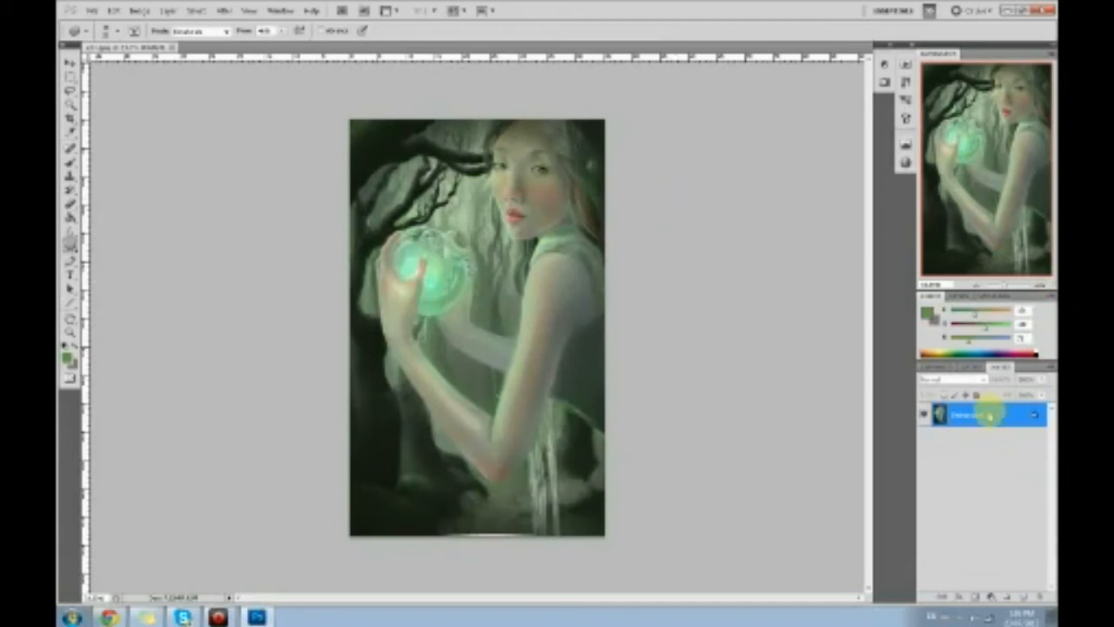
# Convert the locked Background into a regular layer with Normal mode and 100% opacity.
pyautogui.doubleClick(1018, 414)
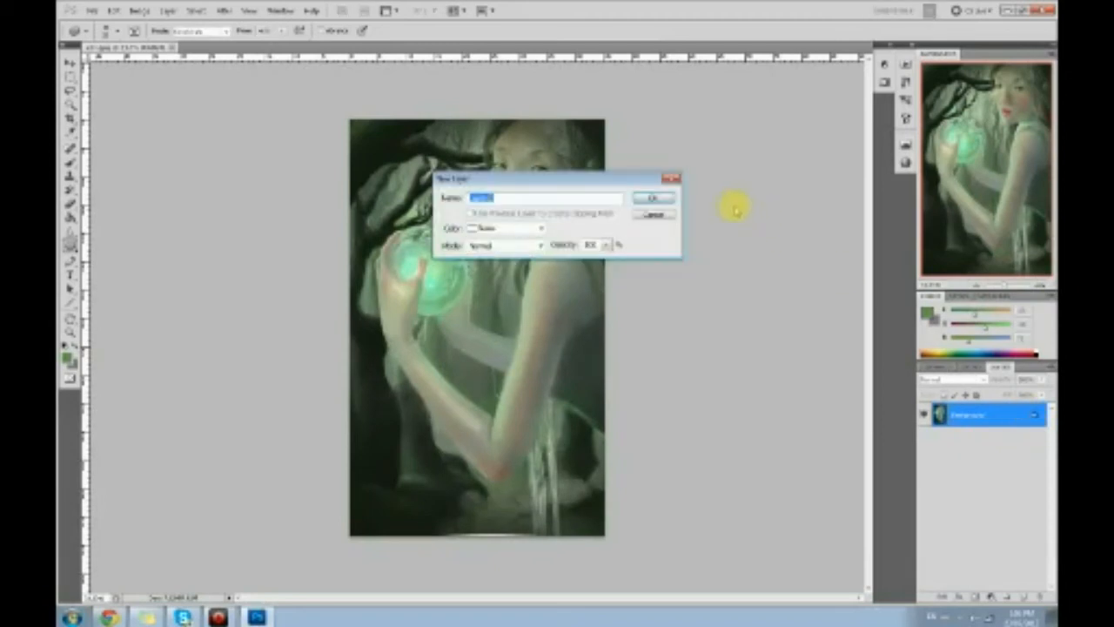
pyautogui.click(662, 197)
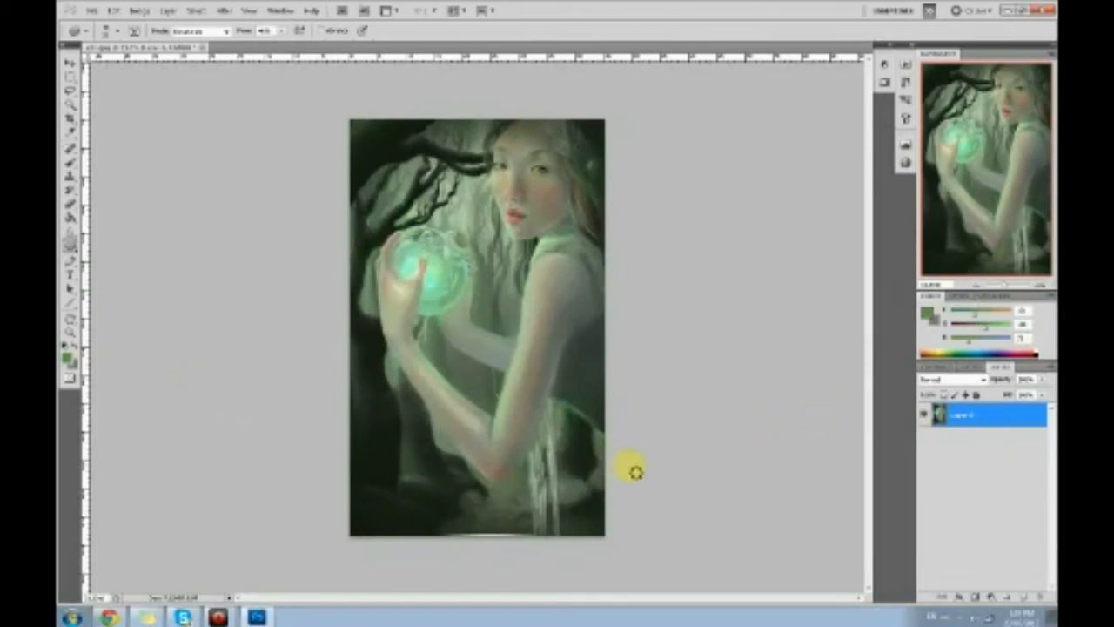
# Sample the dark ground colour and brush over the white strip along the painting's lower edge, finishing with the toning tool selected.
pyautogui.press('b')
pyautogui.keyDown('alt'); pyautogui.click(445, 520); pyautogui.keyUp('alt')
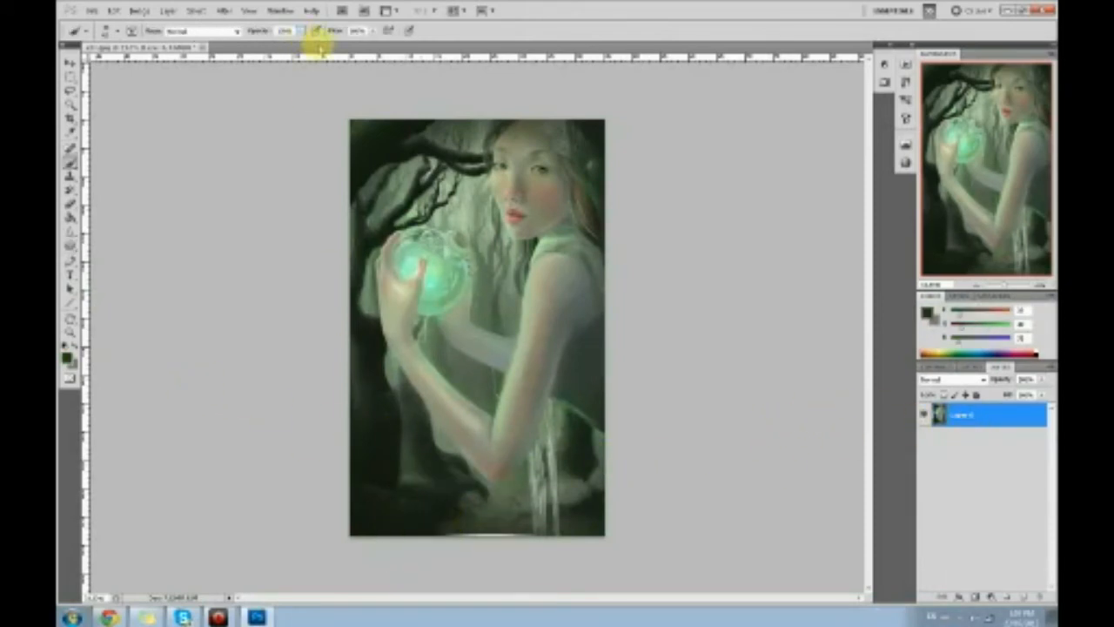
pyautogui.moveTo(433, 506)
pyautogui.mouseDown()
pyautogui.moveTo(456, 538)
pyautogui.moveTo(558, 540)
pyautogui.moveTo(461, 540)
pyautogui.moveTo(550, 540)
pyautogui.mouseUp()
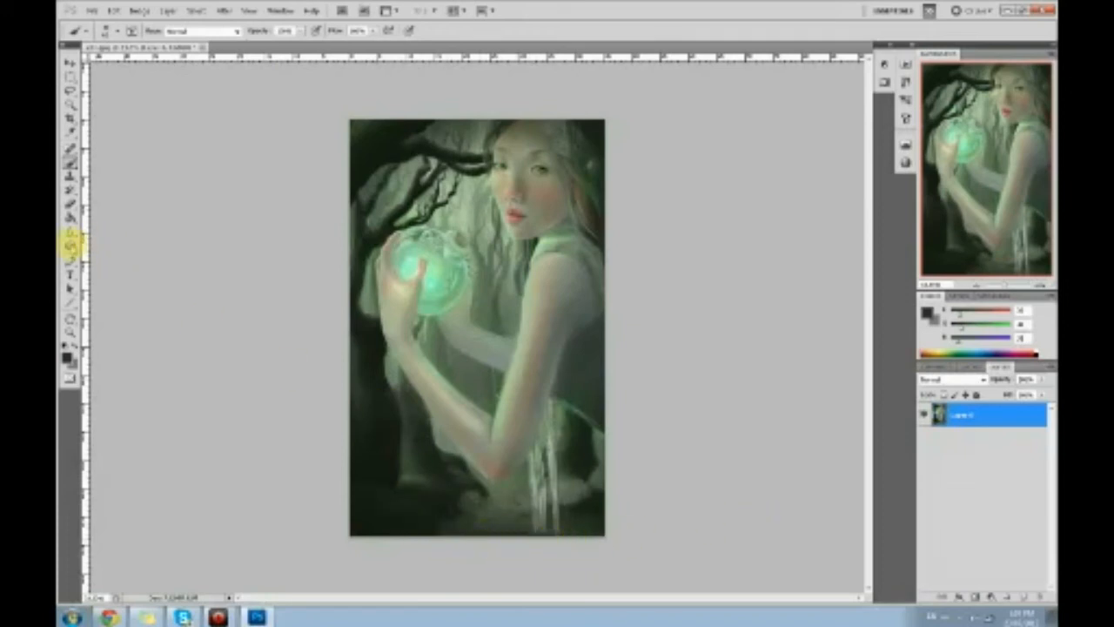
pyautogui.moveTo(72, 245); pyautogui.dragTo(111, 255)
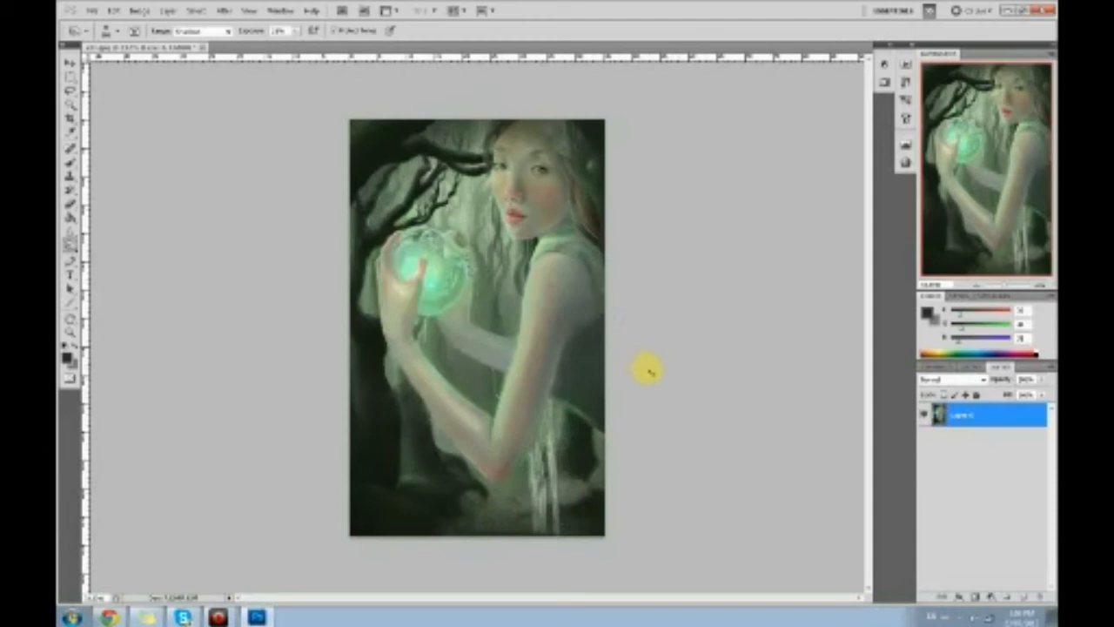
# Save the painting to the Desktop in Photoshop format and flatten it into a Background layer.
pyautogui.hotkey('ctrl', 'shift', 's')
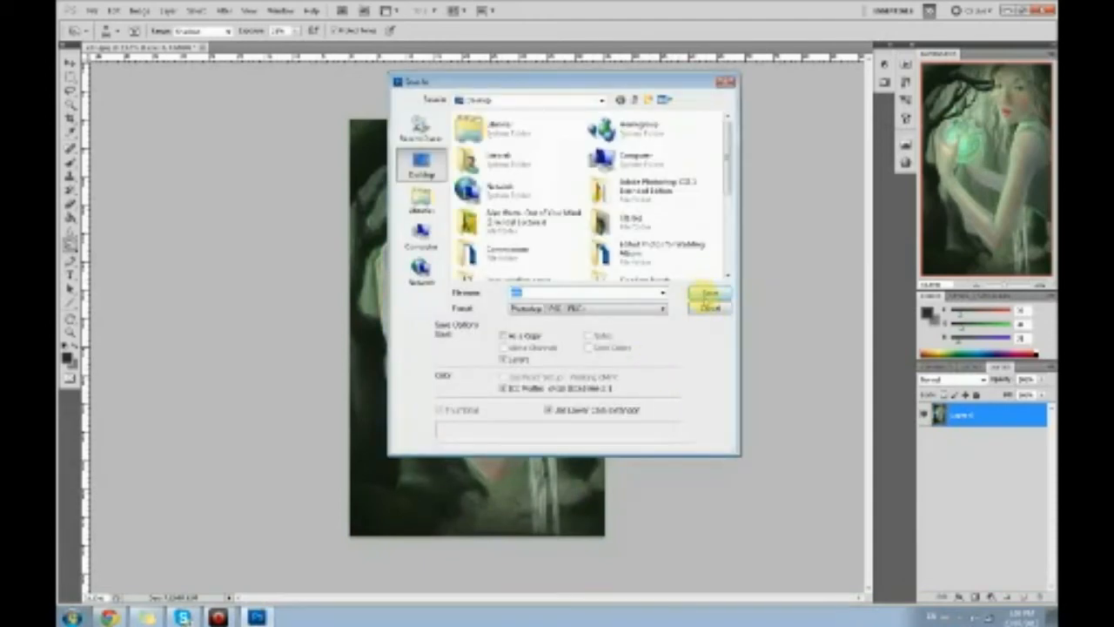
pyautogui.click(708, 294)
pyautogui.rightClick(990, 426)
pyautogui.click(974, 413)
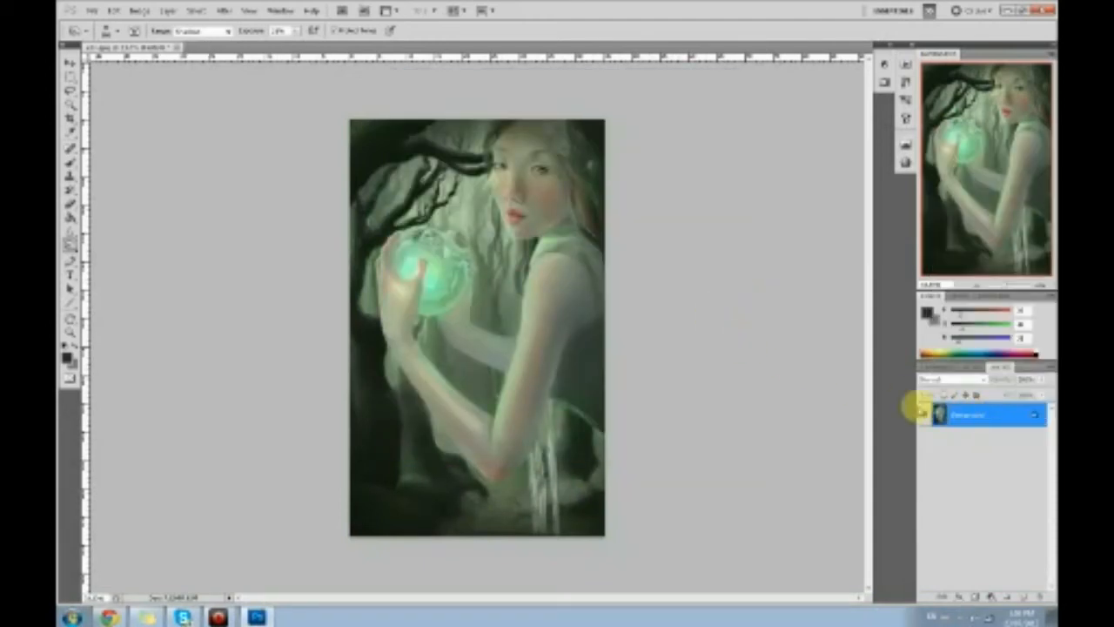
# Close the green portrait document and restore the program window to a smaller size over the desktop.
pyautogui.click(175, 46)
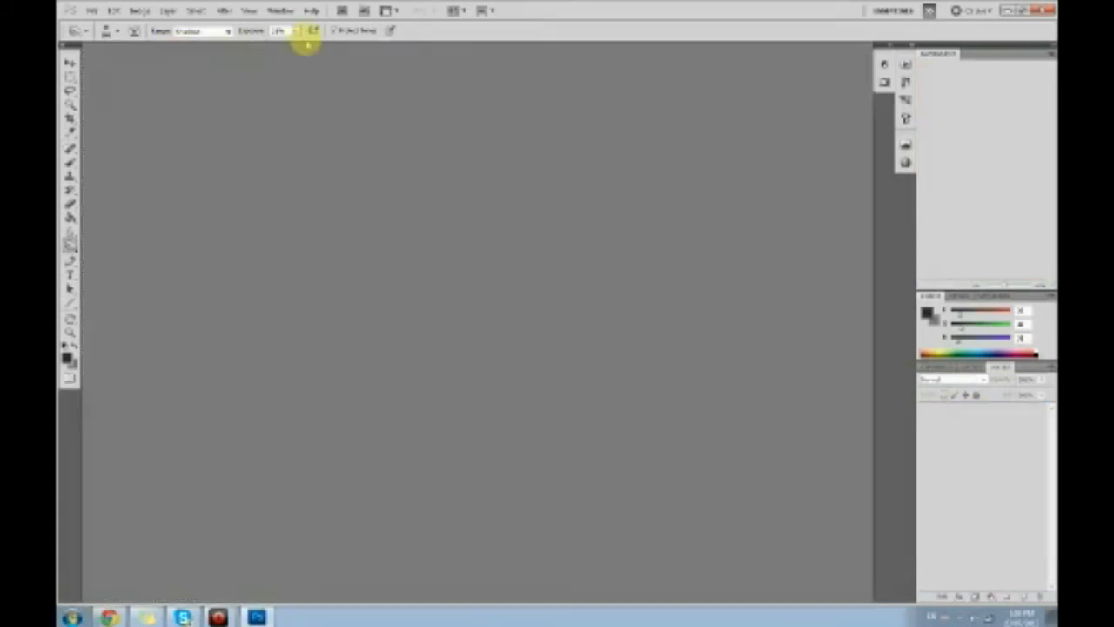
pyautogui.doubleClick(585, 10)
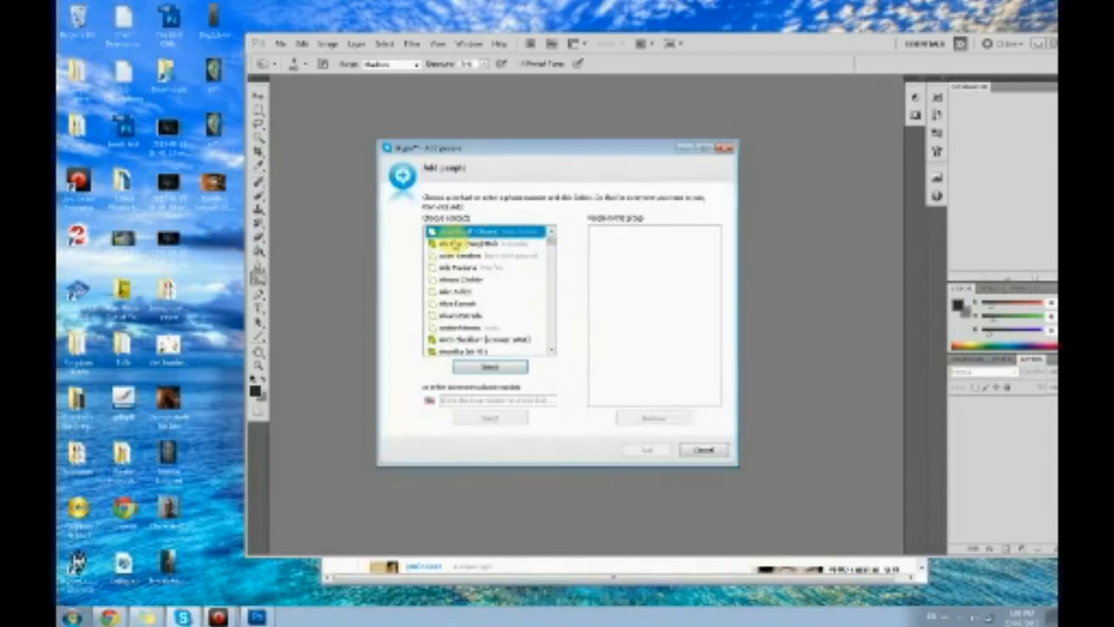
pyautogui.scroll(-6, 460, 261)
pyautogui.scroll(-6, 460, 322)
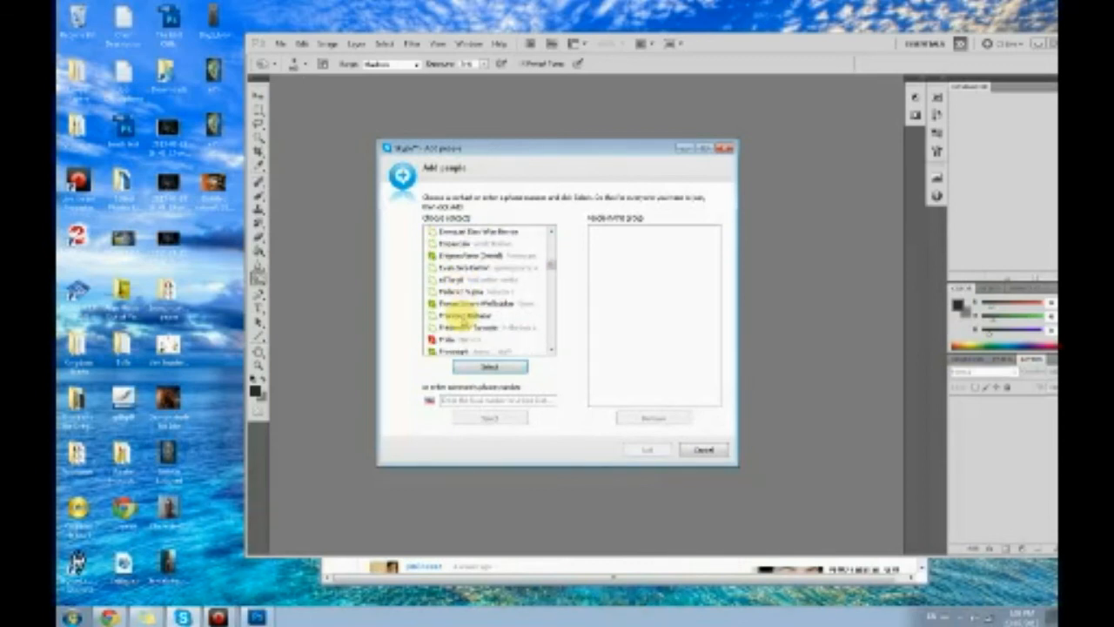
pyautogui.click(724, 148)
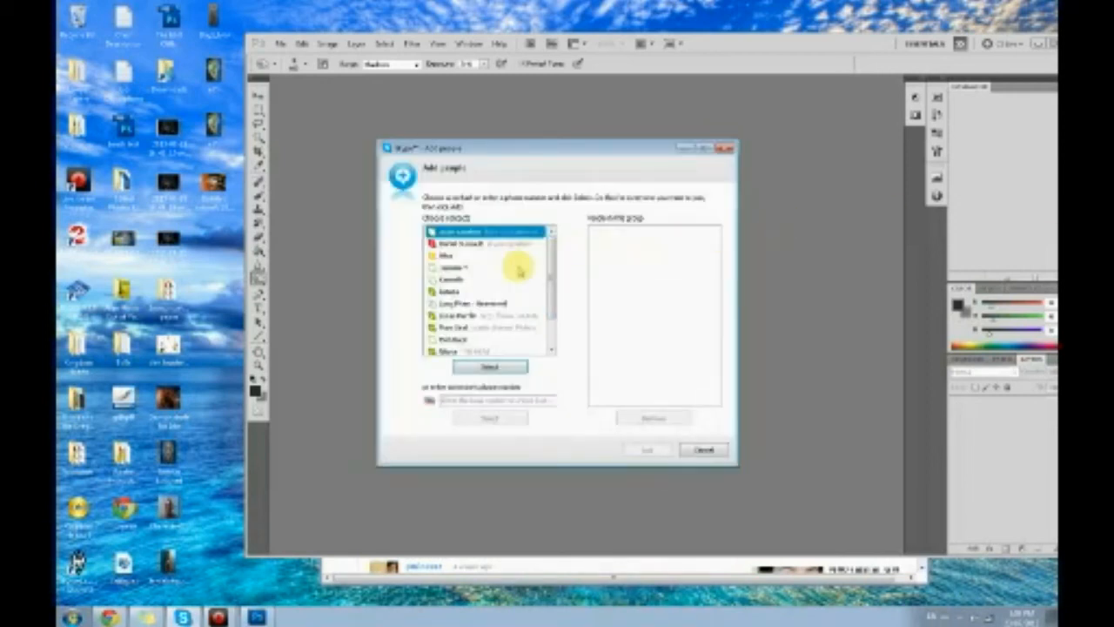
# In Skype's Add people dialog, try to add one chosen contact to the group.
pyautogui.scroll(-5, 514, 270)
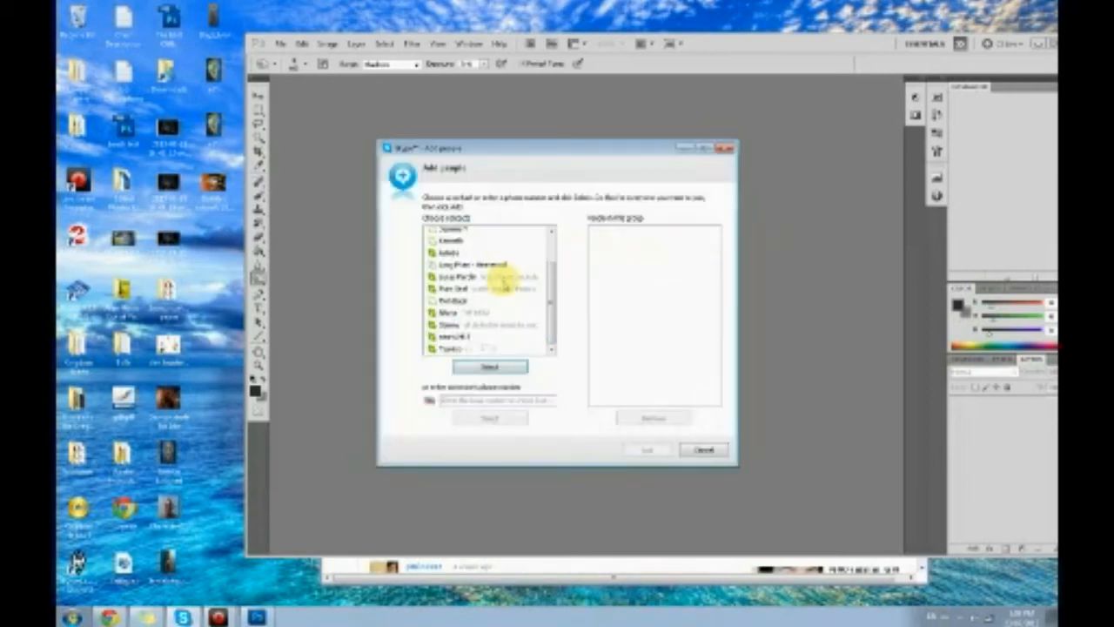
pyautogui.click(458, 274)
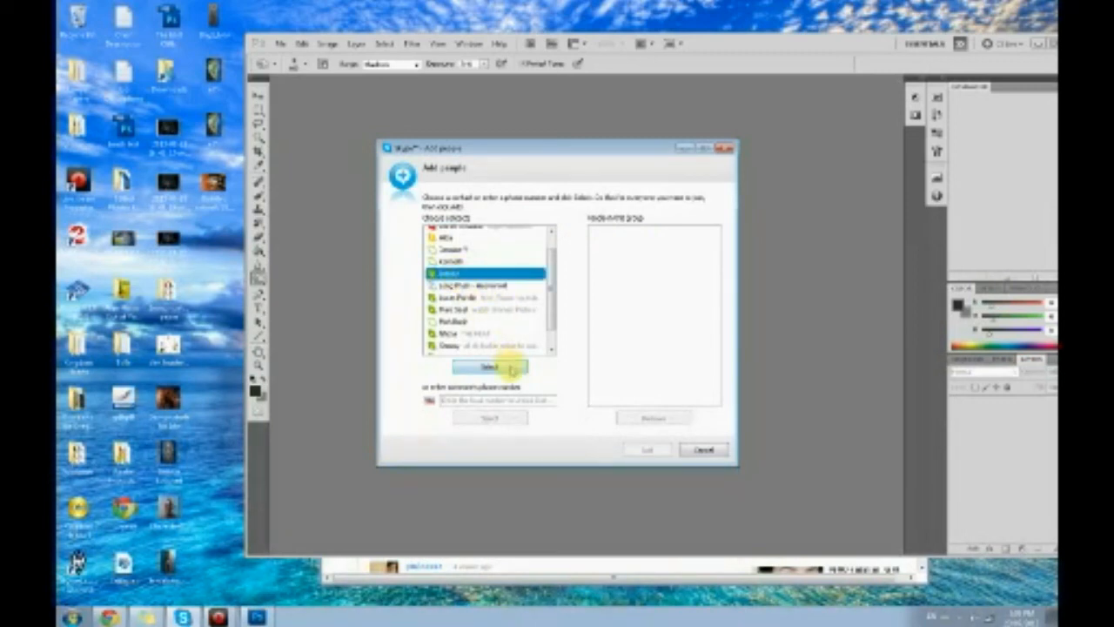
pyautogui.click(490, 366)
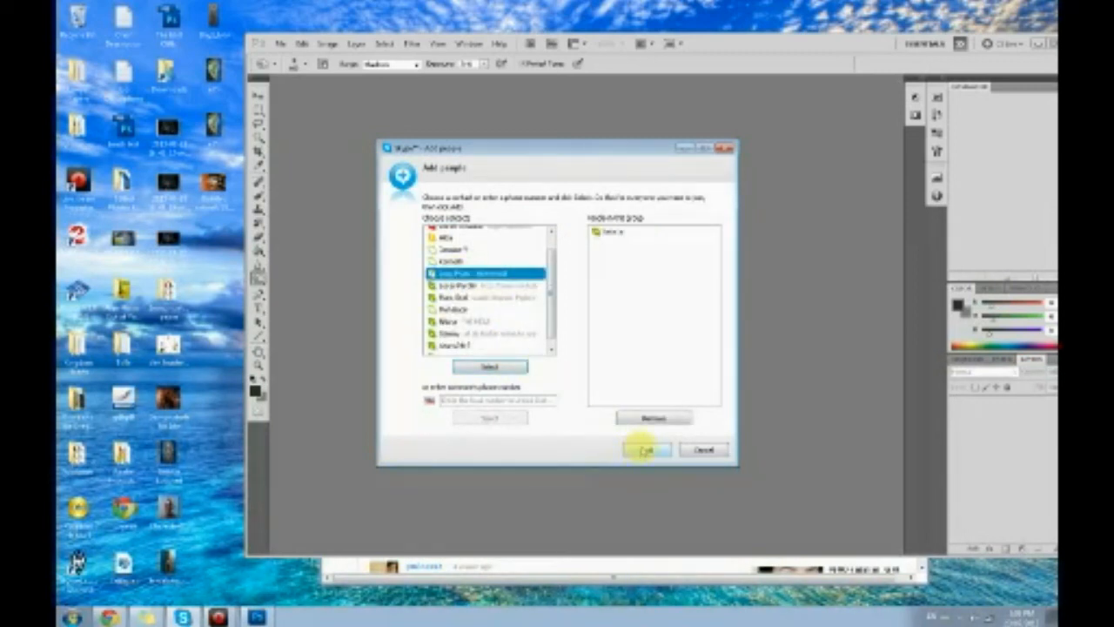
pyautogui.scroll(-1, 501, 314)
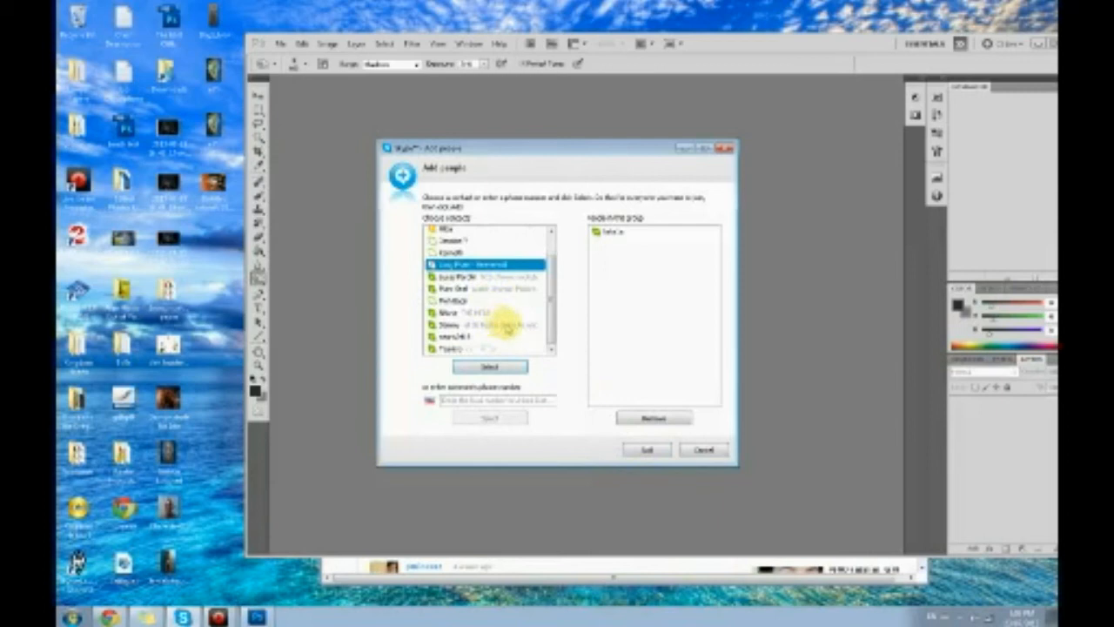
pyautogui.scroll(2, 507, 327)
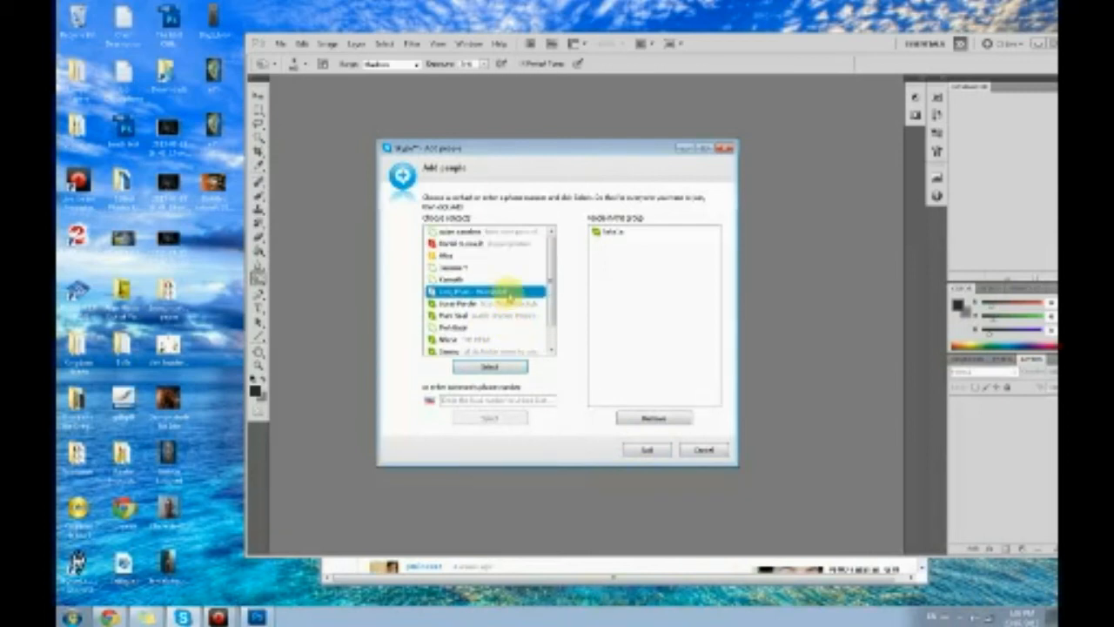
pyautogui.click(646, 449)
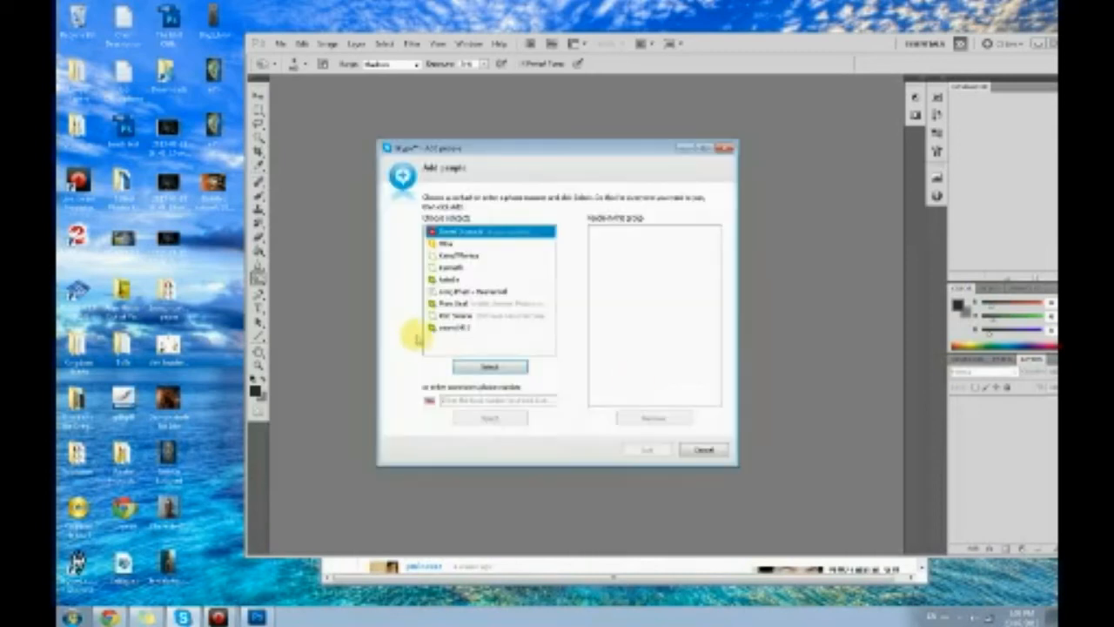
# Select the same contact again in Skype's Add people dialog and add them to the group.
pyautogui.click(453, 280)
pyautogui.click(490, 366)
pyautogui.click(641, 449)
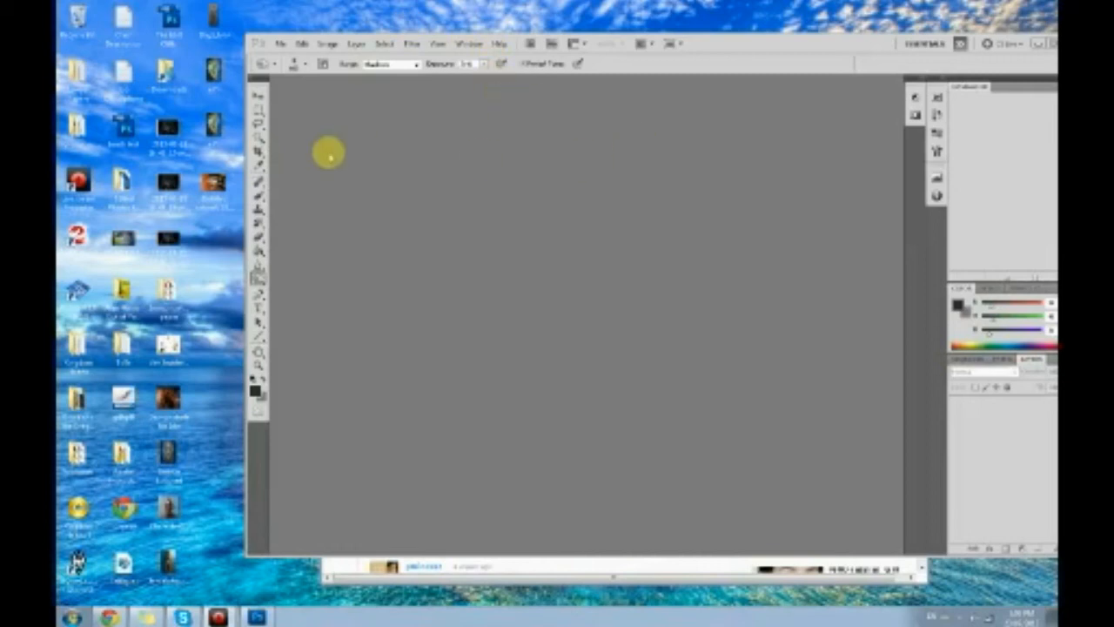
# Open the orange giant painting from the desktop in Photoshop, rotate the canvas 90° clockwise, and view it in a maximized window.
pyautogui.moveTo(213, 183); pyautogui.dragTo(567, 217)
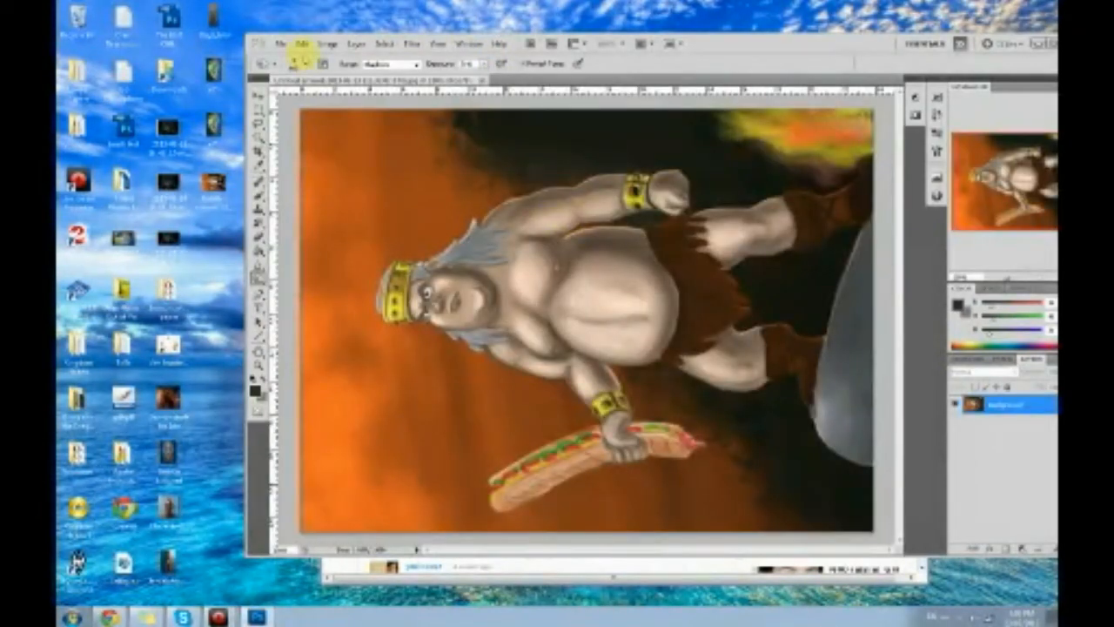
pyautogui.click(330, 43)
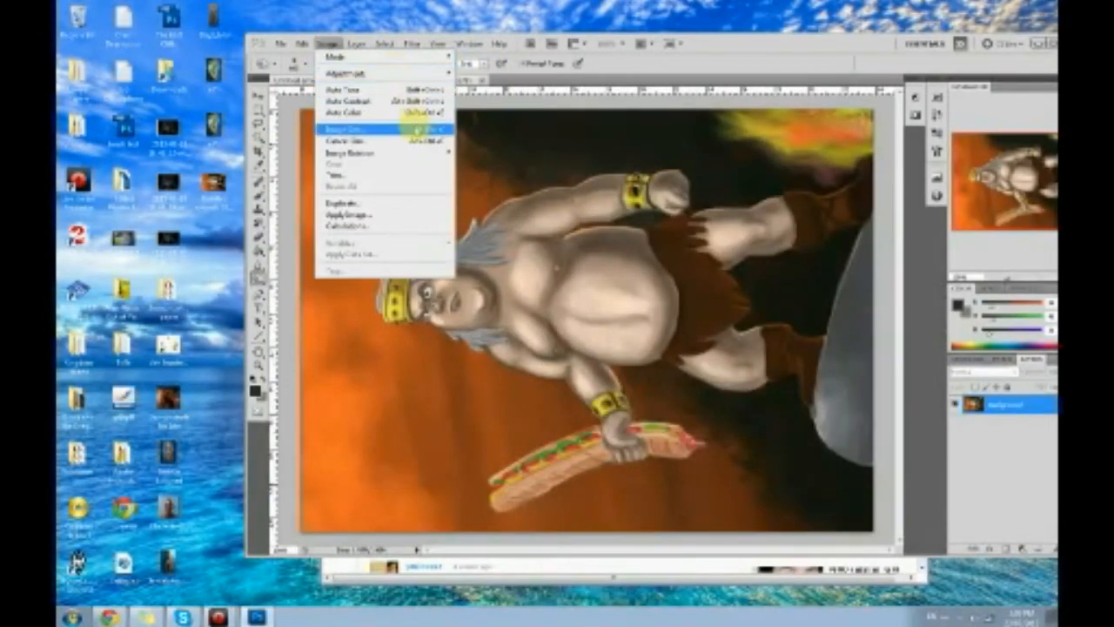
pyautogui.moveTo(423, 153)
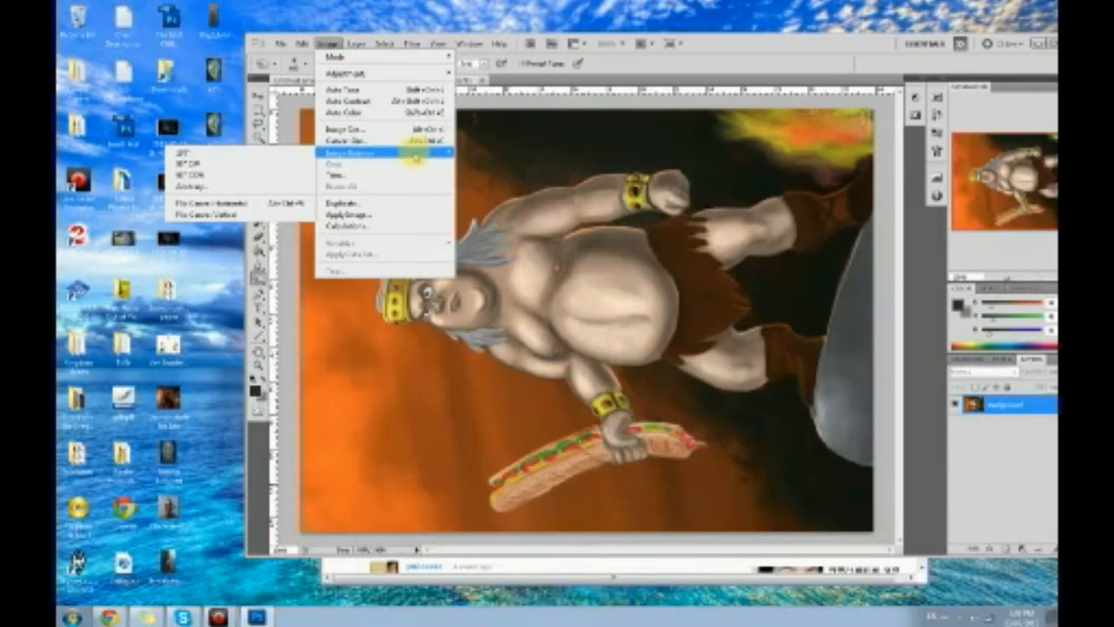
pyautogui.click(252, 164)
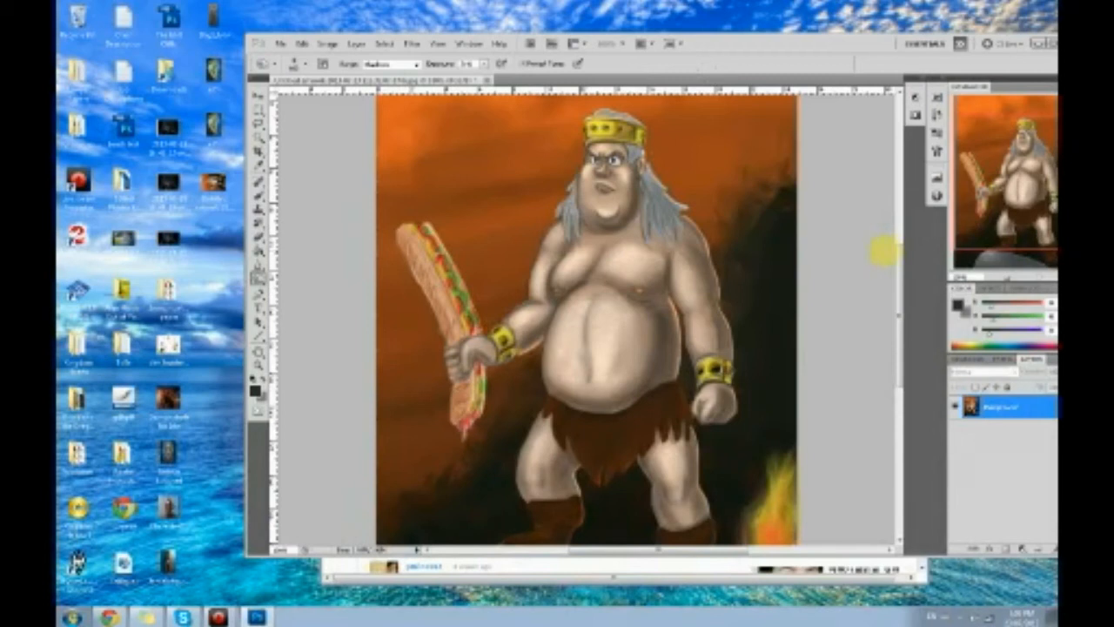
pyautogui.doubleClick(785, 40)
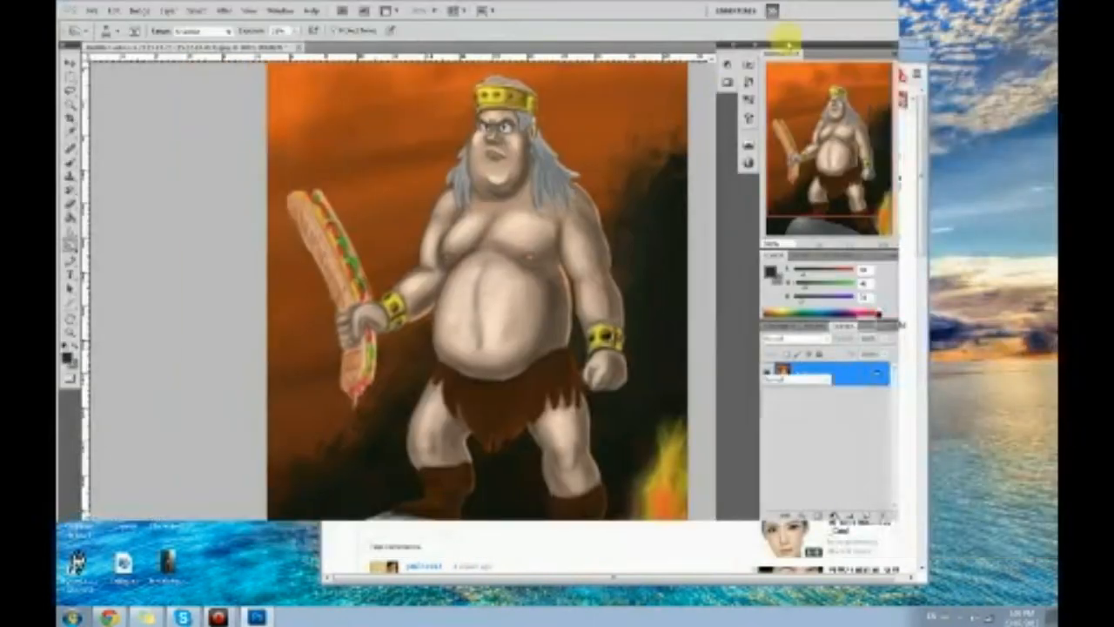
pyautogui.scroll(3, 592, 246)
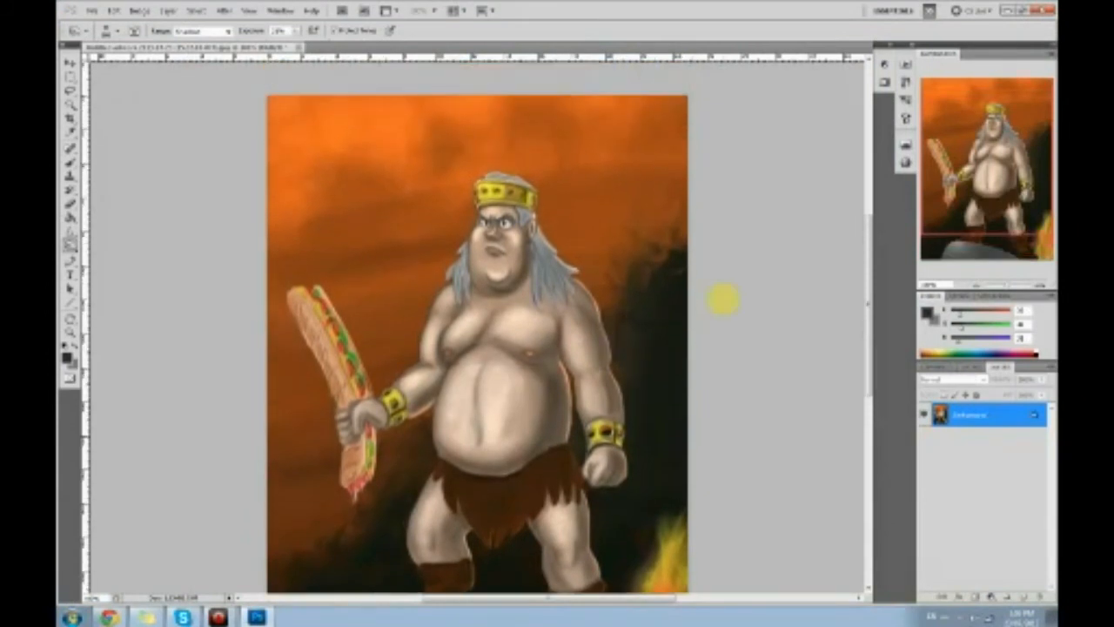
pyautogui.scroll(-1, 723, 300)
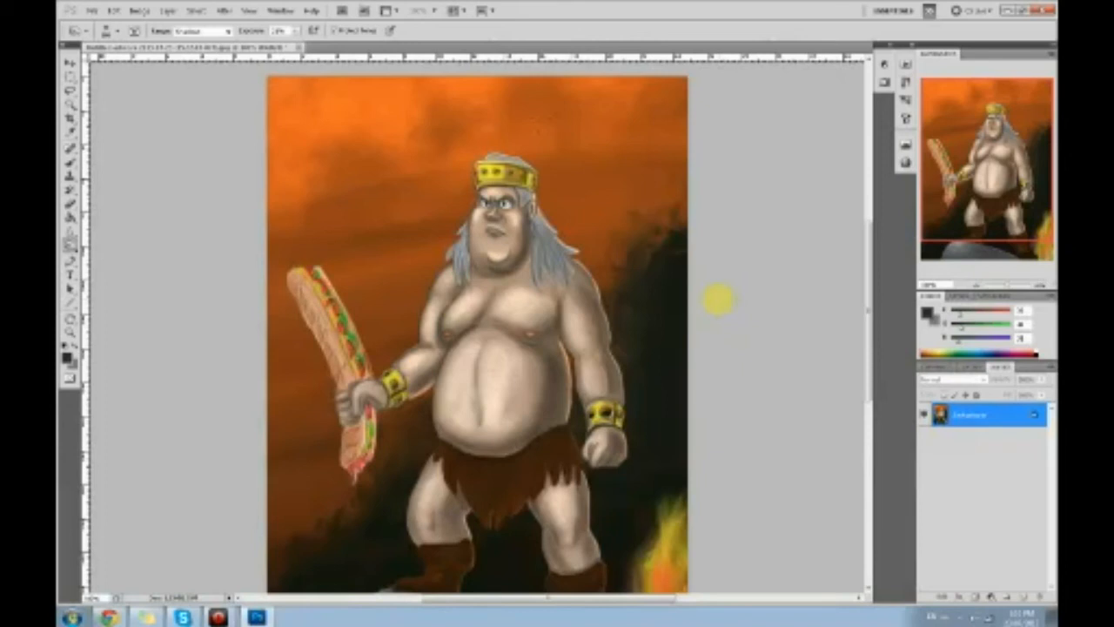
# Switch to Chrome and close every tab except the YouTube makeup tutorial.
pyautogui.click(109, 616)
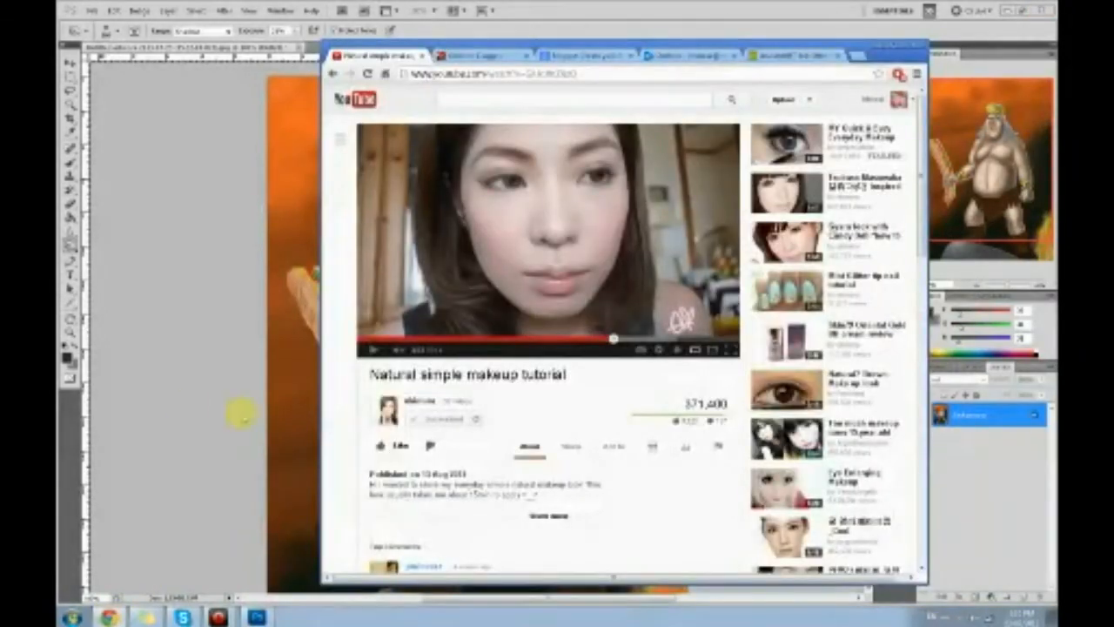
pyautogui.click(486, 55)
pyautogui.click(526, 55)
pyautogui.click(526, 54)
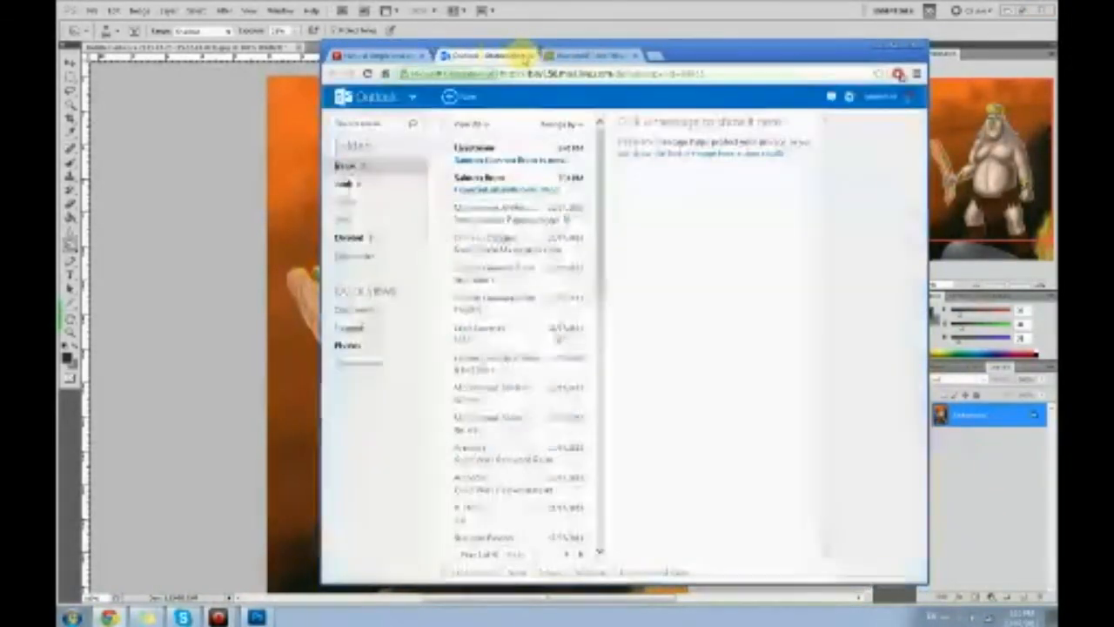
pyautogui.click(526, 55)
pyautogui.click(526, 55)
# Search Google Images for "ghibli fat baby" in a new tab, using the corrected spelling.
pyautogui.click(446, 54)
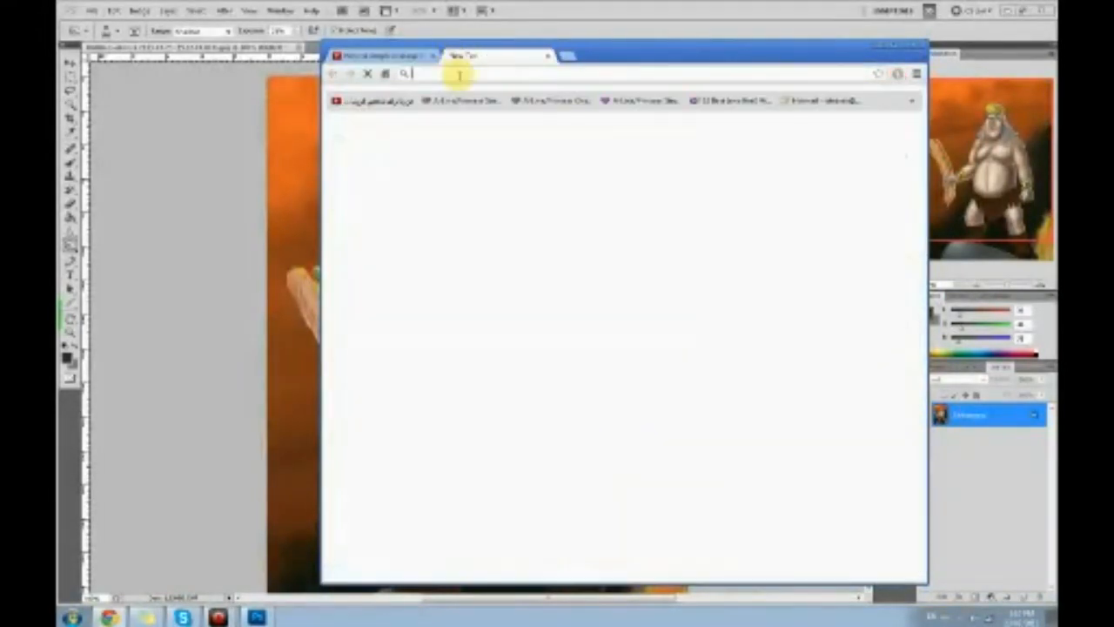
pyautogui.write('myspace.com')
pyautogui.hotkey('ctrl', 'a')
pyautogui.write('gfxbi')
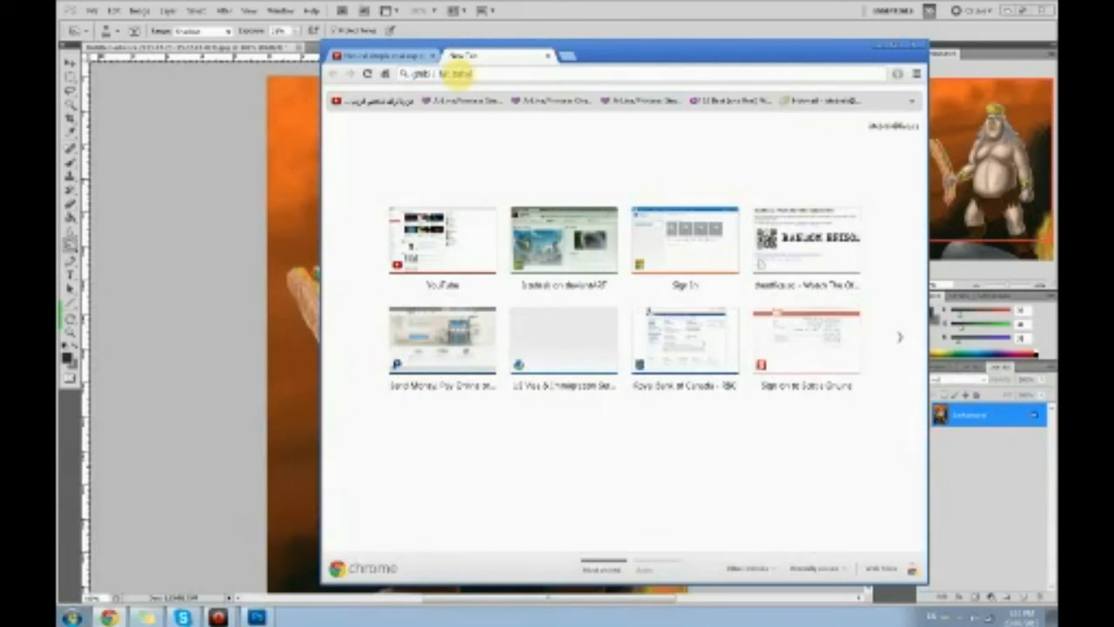
pyautogui.press('Return')
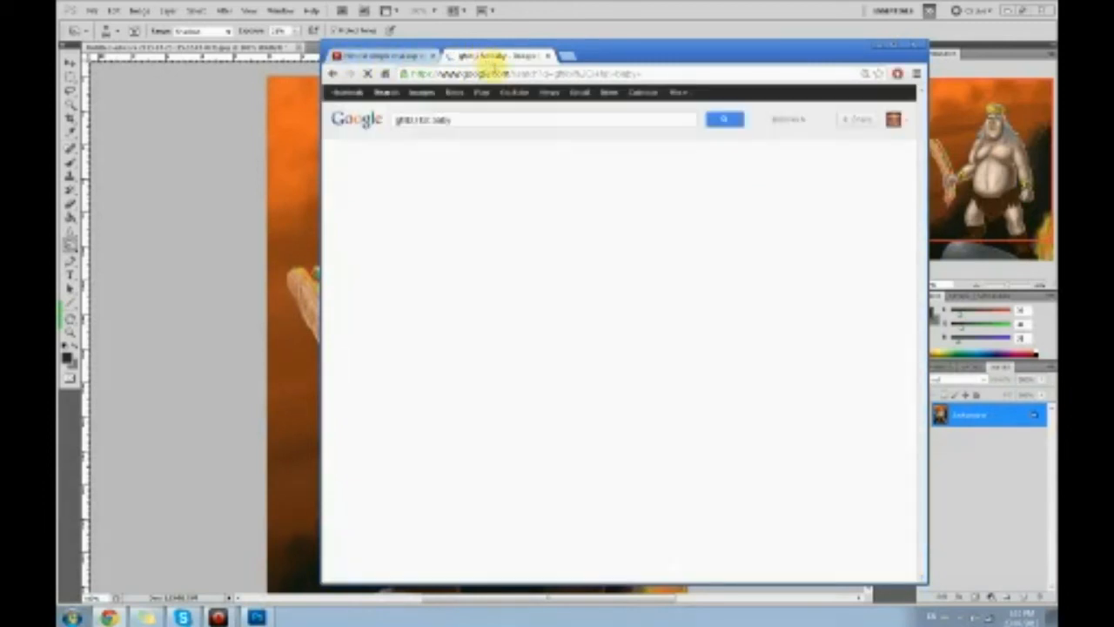
pyautogui.click(423, 93)
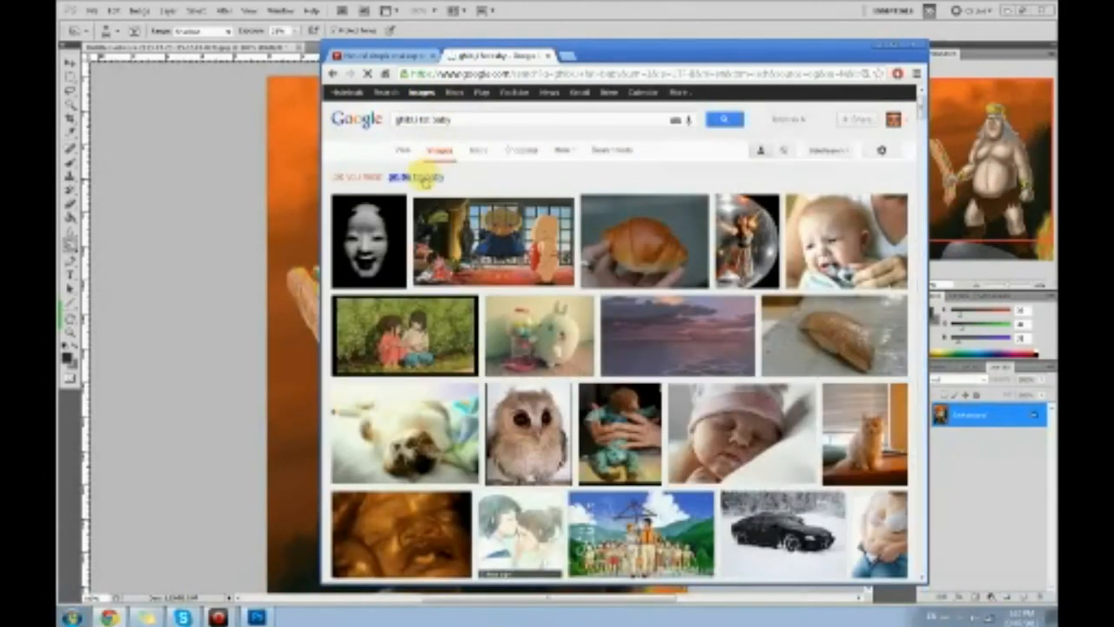
pyautogui.click(423, 176)
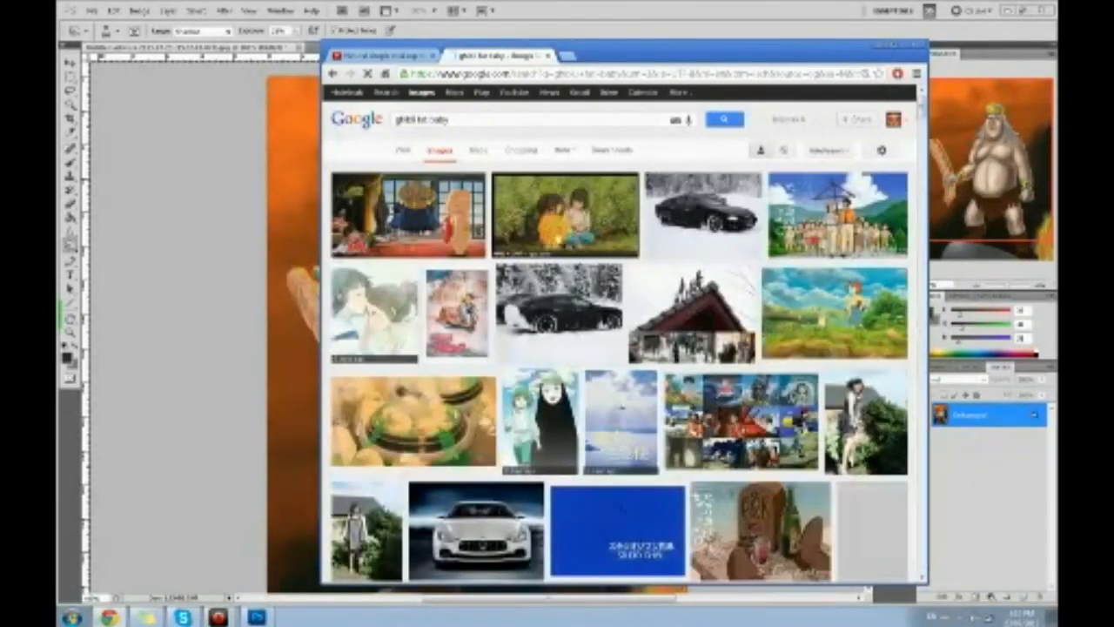
# Examine the Spirited Away image of Yubaba and the fat baby in a maximized browser, briefly comparing the neighbouring garden image.
pyautogui.click(443, 222)
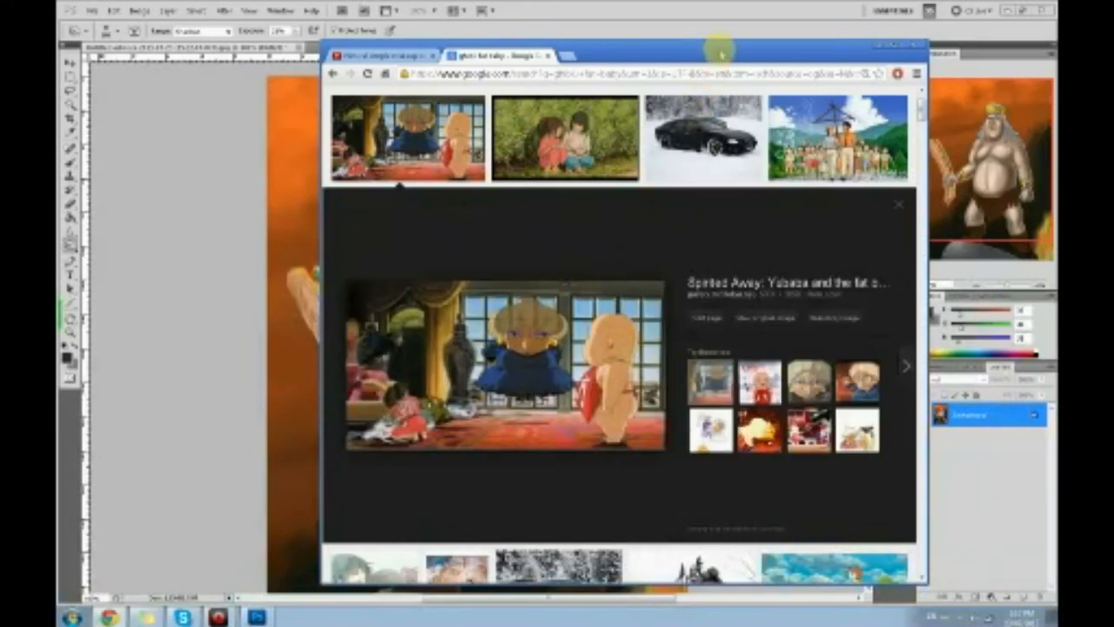
pyautogui.doubleClick(722, 44)
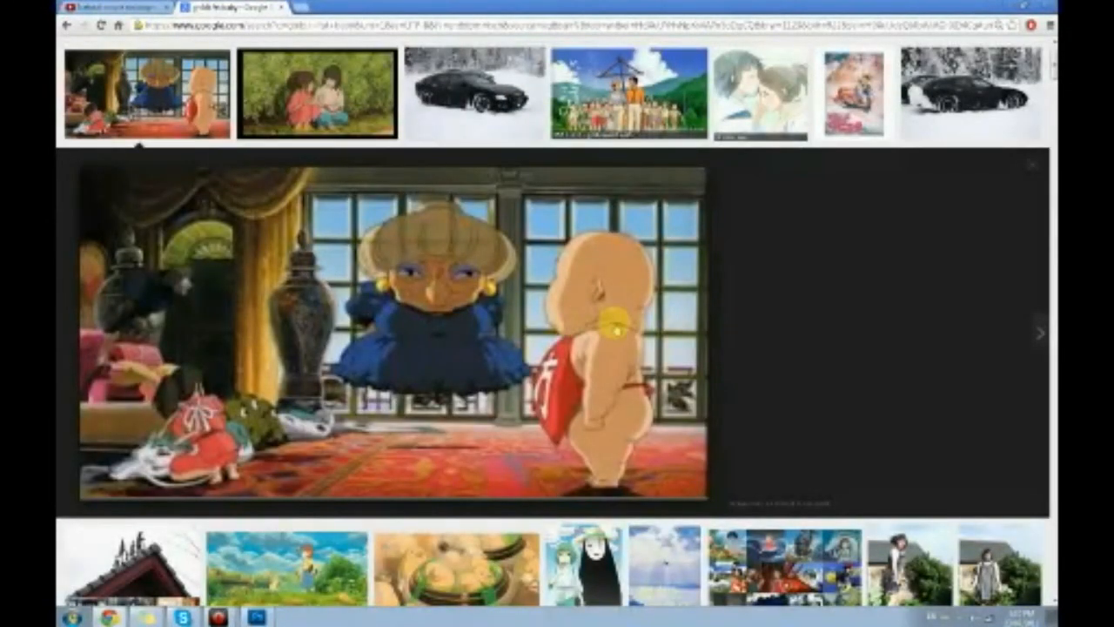
pyautogui.scroll(1, 614, 323)
pyautogui.scroll(-1, 712, 335)
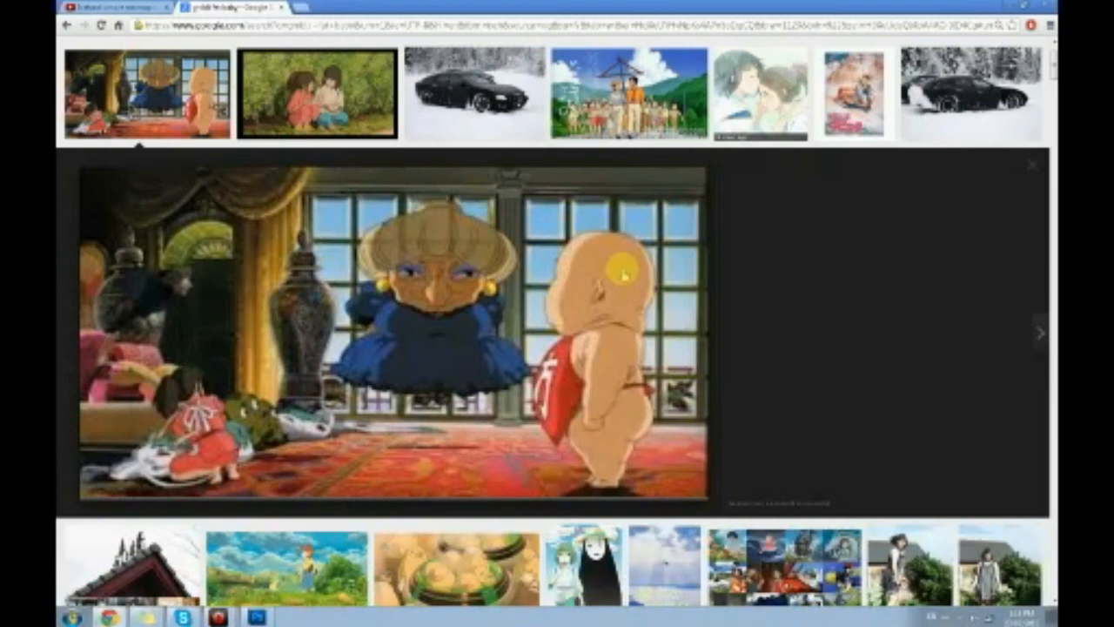
pyautogui.click(316, 87)
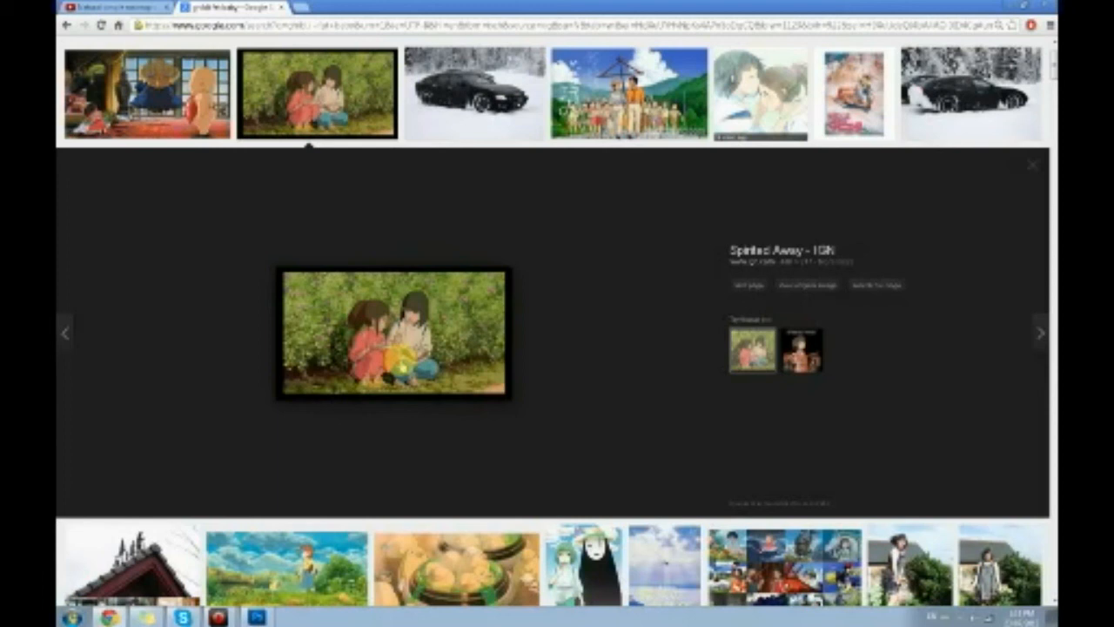
pyautogui.click(159, 79)
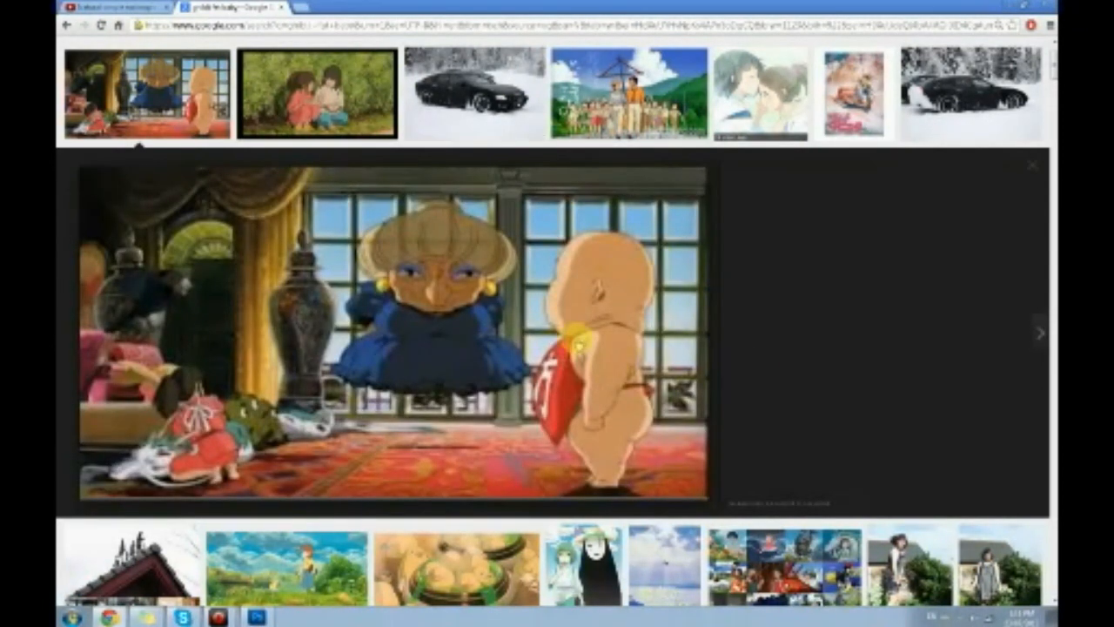
# Return to the giant painting in Photoshop and fully desaturate the image with Hue/Saturation.
pyautogui.doubleClick(679, 7)
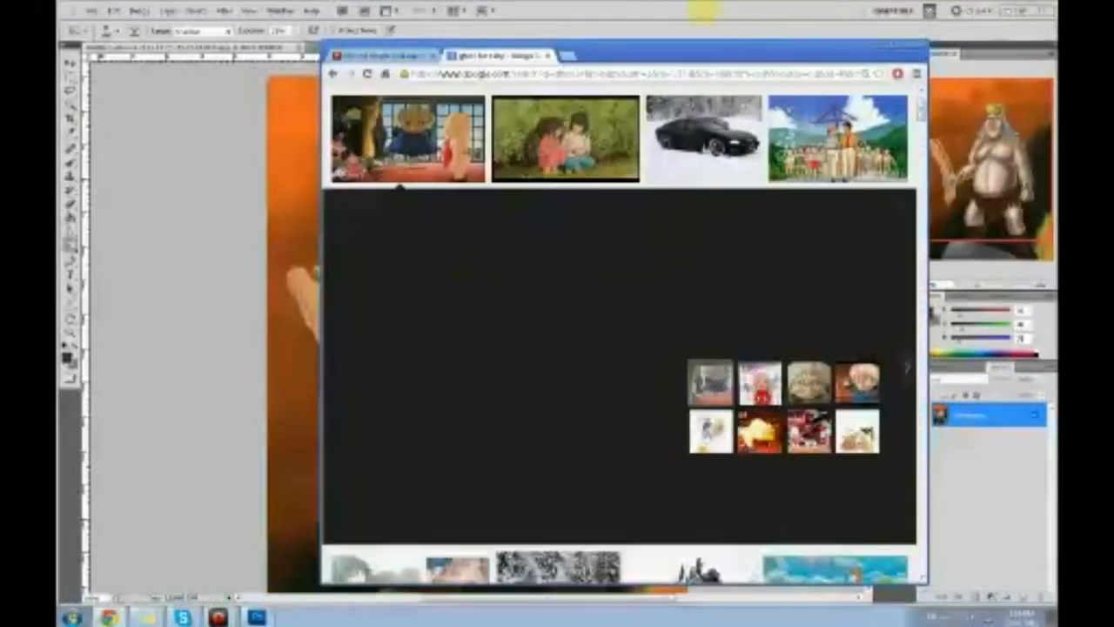
pyautogui.click(879, 44)
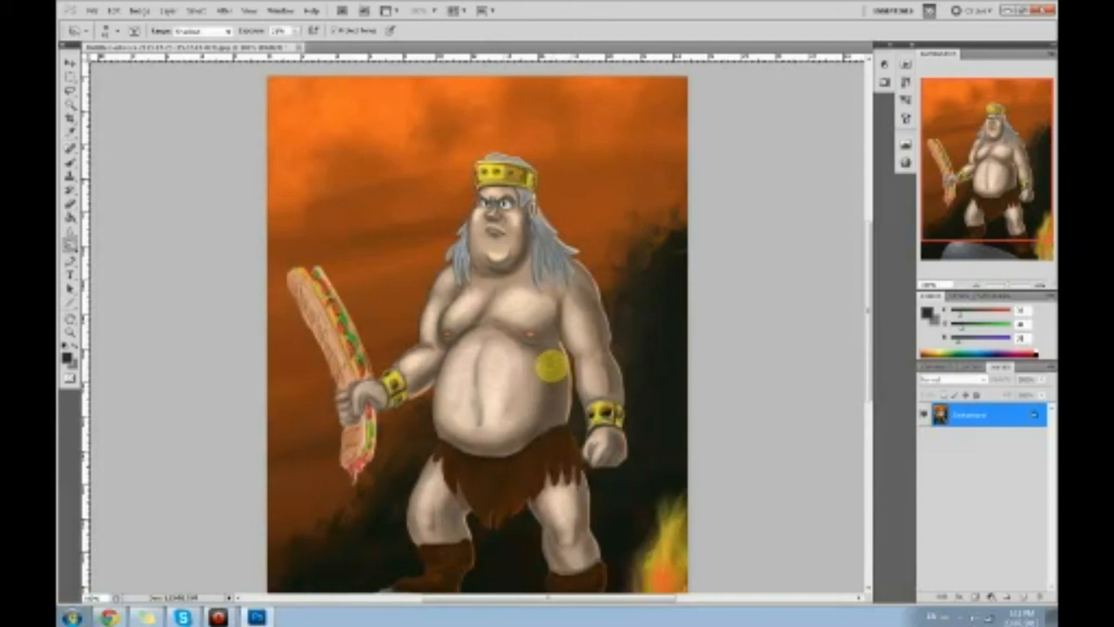
pyautogui.press('b')
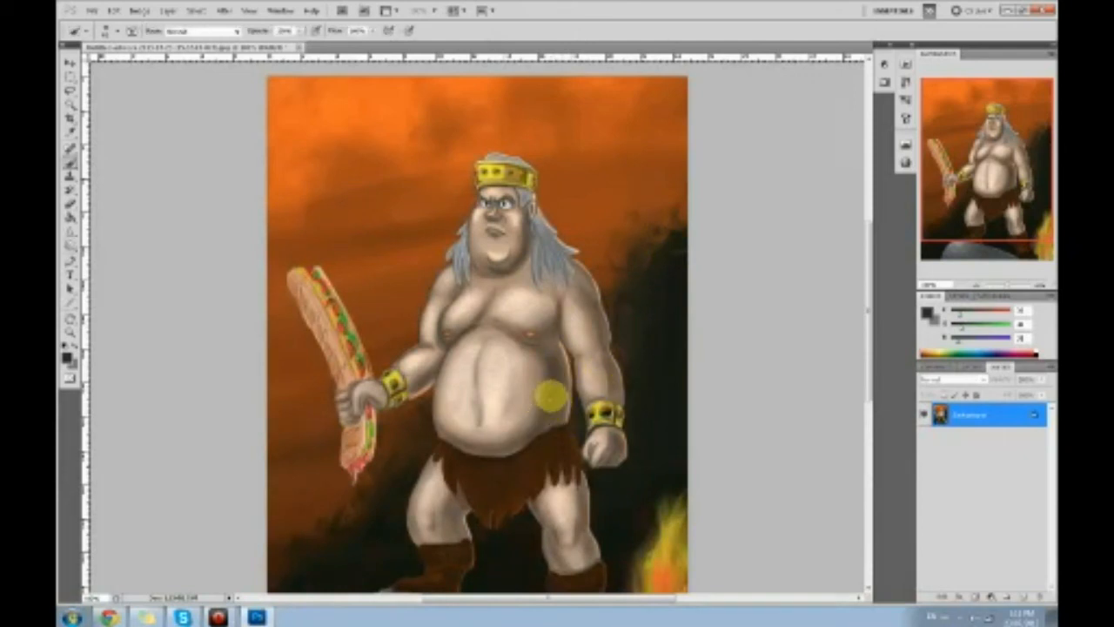
pyautogui.keyDown('alt'); pyautogui.click(515, 374); pyautogui.keyUp('alt')
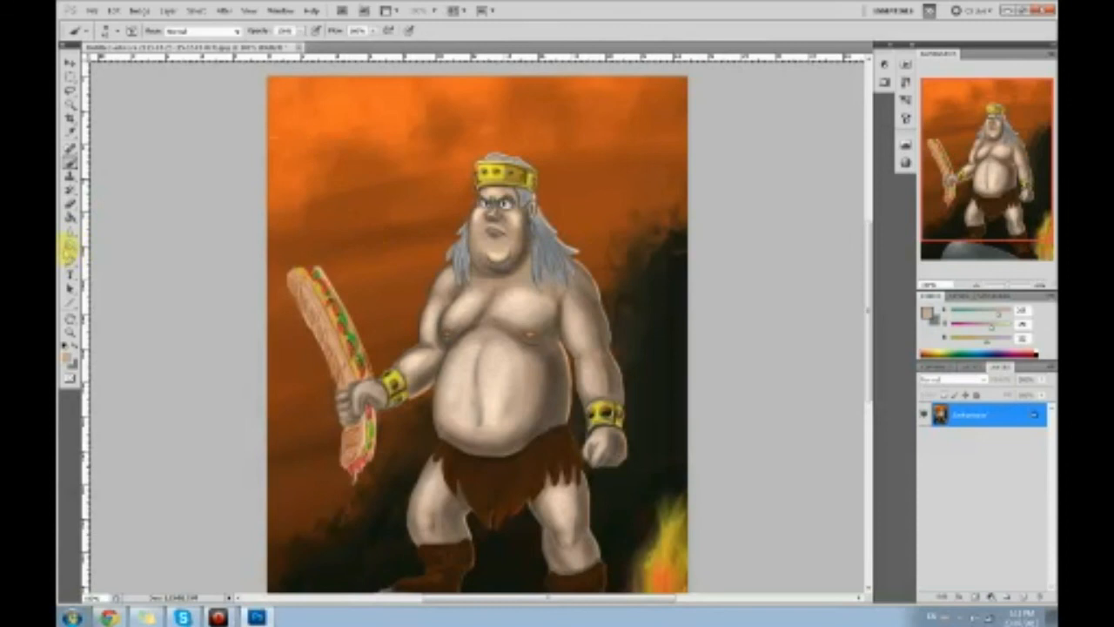
pyautogui.hotkey('ctrl', 'u')
pyautogui.moveTo(803, 414); pyautogui.dragTo(746, 414)
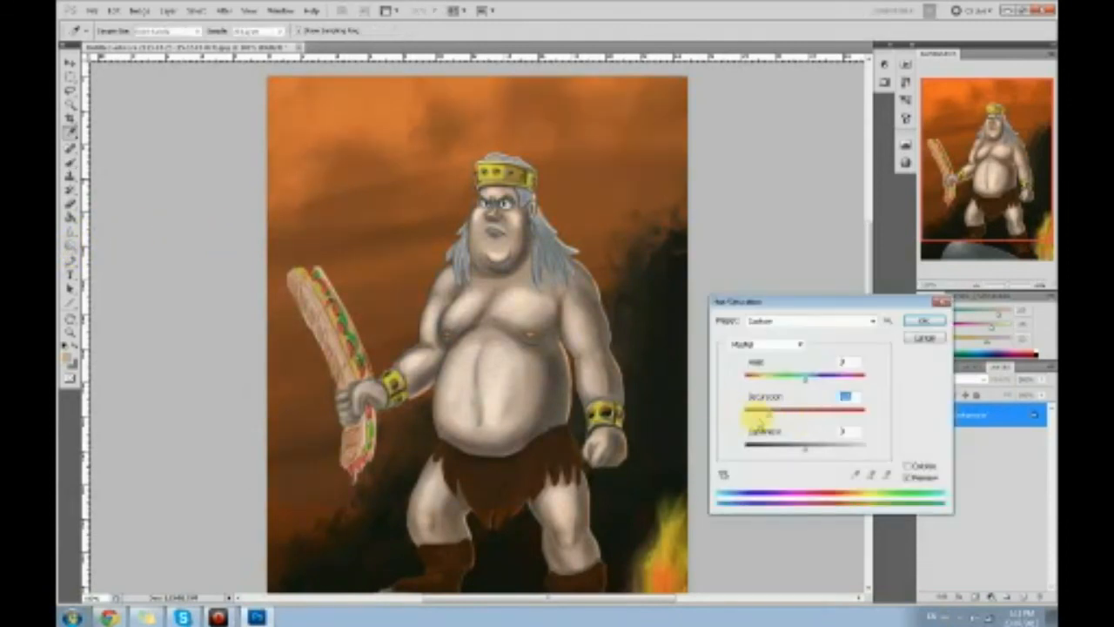
pyautogui.click(924, 320)
# Paint the sky beside the giant's head and above the club with a flat mid-grey sampled from the background.
pyautogui.keyDown('alt'); pyautogui.click(383, 94); pyautogui.keyUp('alt')
pyautogui.moveTo(404, 165)
pyautogui.mouseDown()
pyautogui.moveTo(420, 174)
pyautogui.moveTo(385, 278)
pyautogui.moveTo(343, 239)
pyautogui.moveTo(313, 123)
pyautogui.mouseUp()
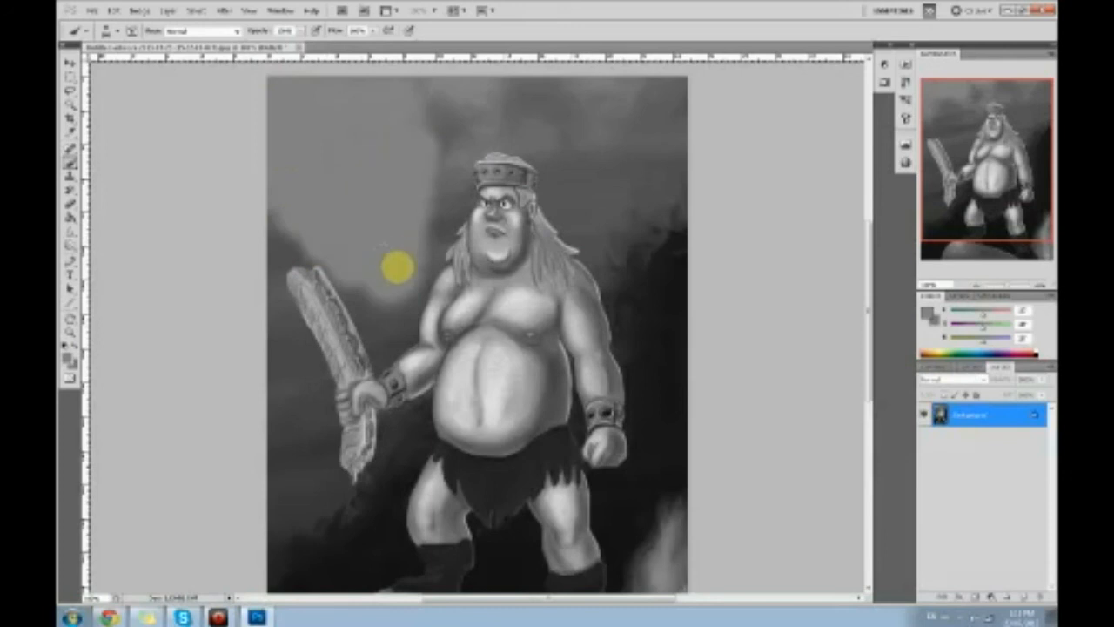
pyautogui.moveTo(397, 263); pyautogui.dragTo(417, 249)
# Try flattening the belly and the dark background behind the giant's hanging arm with plain greys, and undo those strokes.
pyautogui.moveTo(519, 369)
pyautogui.mouseDown()
pyautogui.moveTo(546, 381)
pyautogui.moveTo(480, 440)
pyautogui.moveTo(487, 363)
pyautogui.moveTo(471, 373)
pyautogui.moveTo(470, 425)
pyautogui.moveTo(531, 361)
pyautogui.mouseUp()
pyautogui.moveTo(613, 240)
pyautogui.mouseDown()
pyautogui.moveTo(647, 363)
pyautogui.moveTo(668, 372)
pyautogui.moveTo(684, 477)
pyautogui.moveTo(636, 497)
pyautogui.mouseUp()
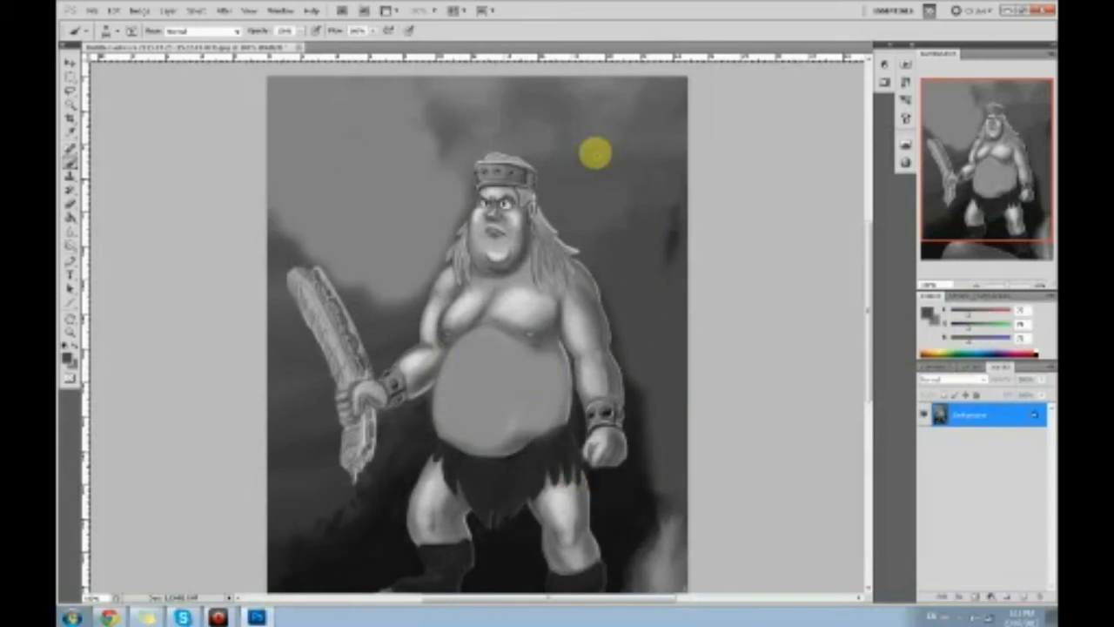
pyautogui.hotkey('ctrl', 'alt', 'z')
pyautogui.hotkey('ctrl', 'alt', 'z')
pyautogui.hotkey('ctrl', 'alt', 'z')
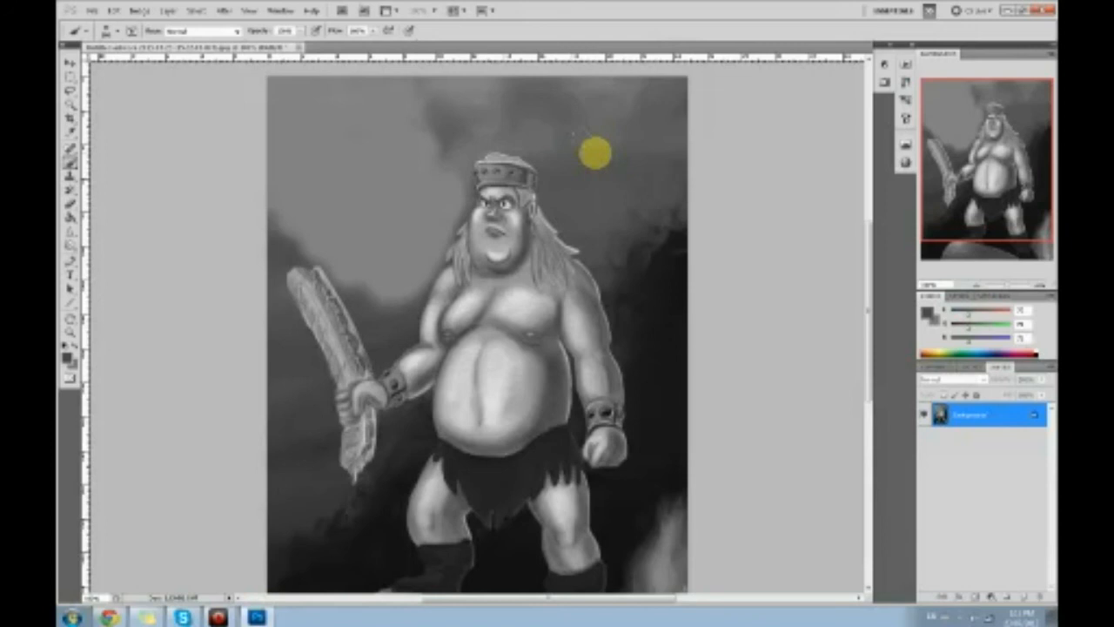
# Switch to Chrome and search Google Images for "realistic homer".
pyautogui.click(109, 617)
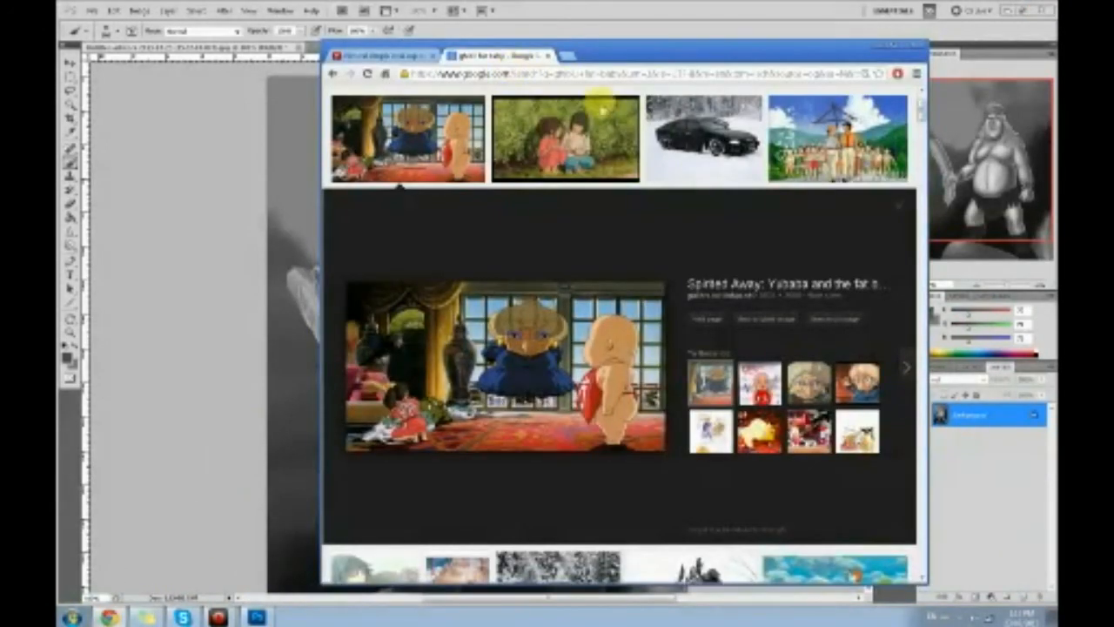
pyautogui.scroll(2, 920, 106)
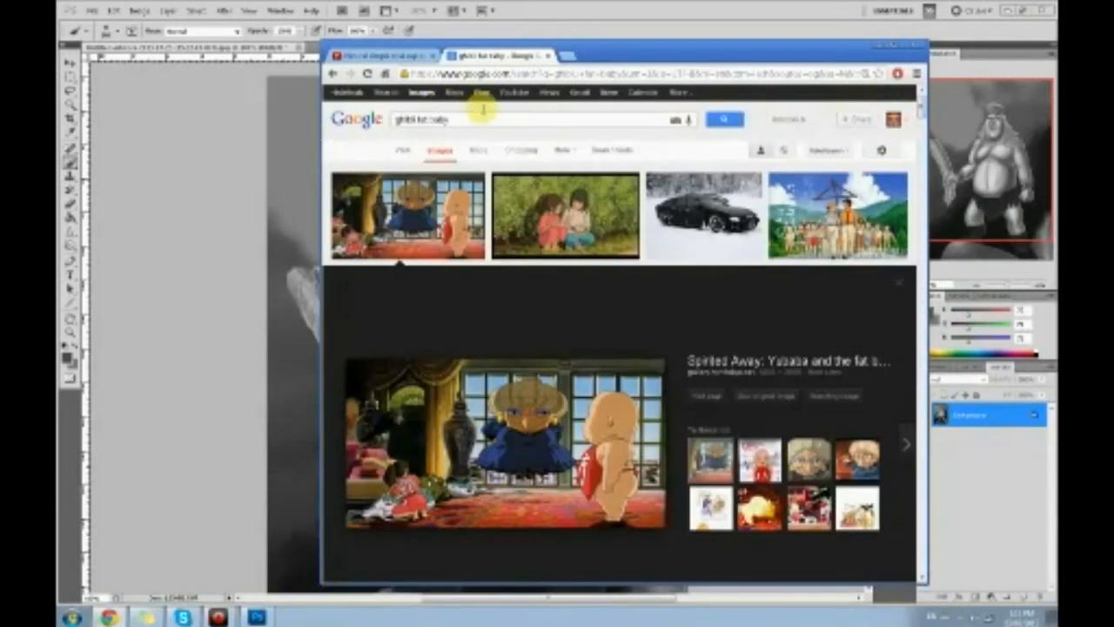
pyautogui.tripleClick(482, 115)
pyautogui.write('search')
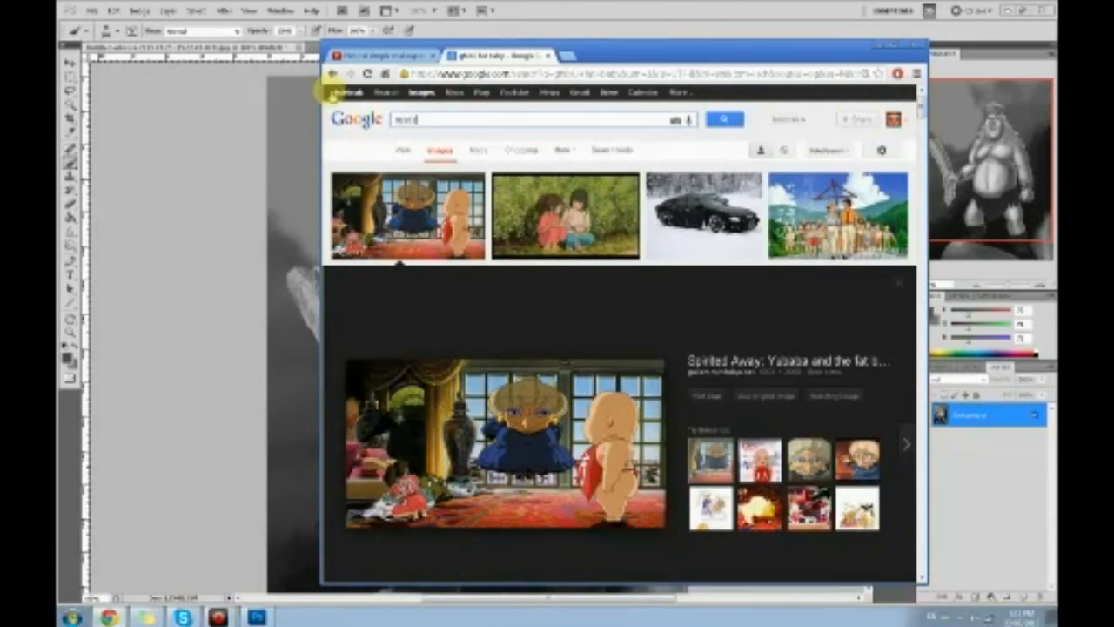
pyautogui.write('bot')
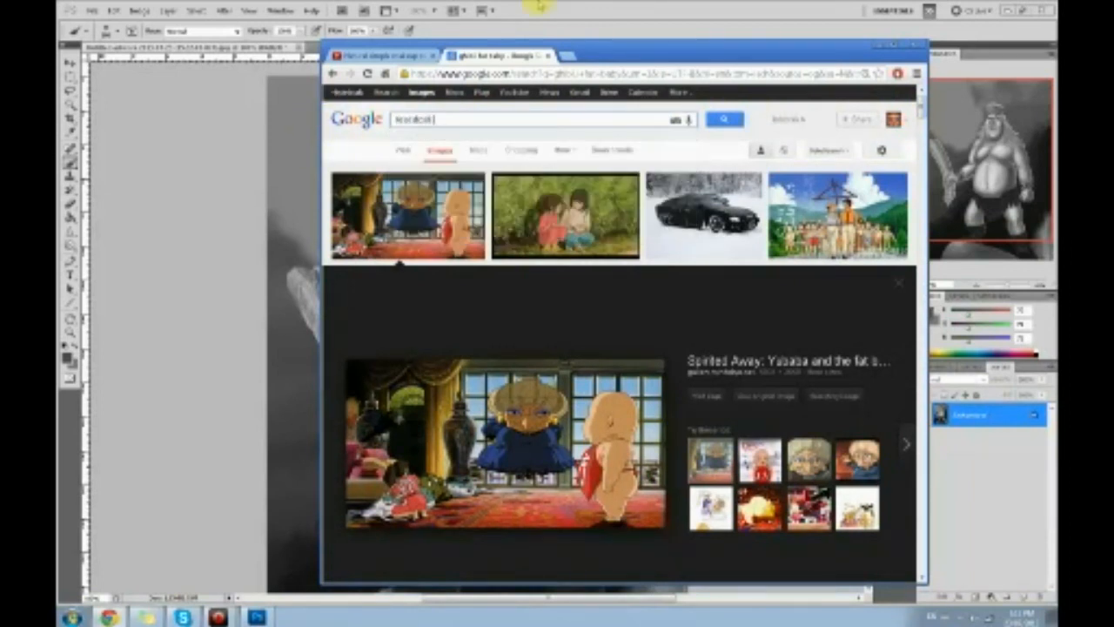
pyautogui.hotkey('ctrl', 'a')
pyautogui.write('r')
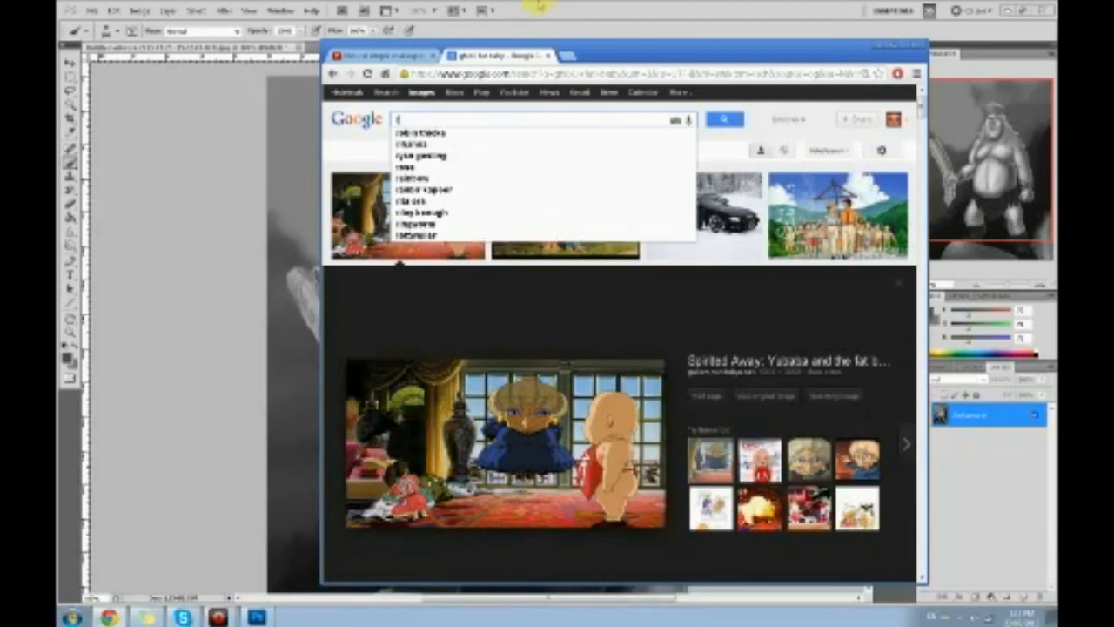
pyautogui.write('ealistic horse')
pyautogui.press('Return')
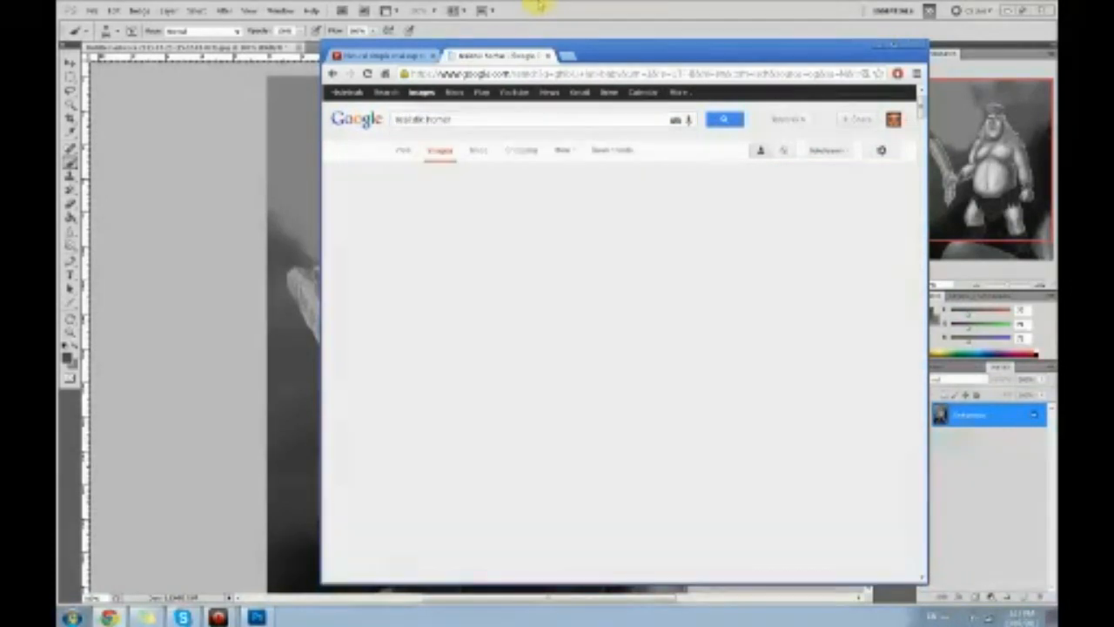
# Open the realistic Homer portrait with the yellow background and move the browser window aside to compare it with the giant painting.
pyautogui.click(360, 316)
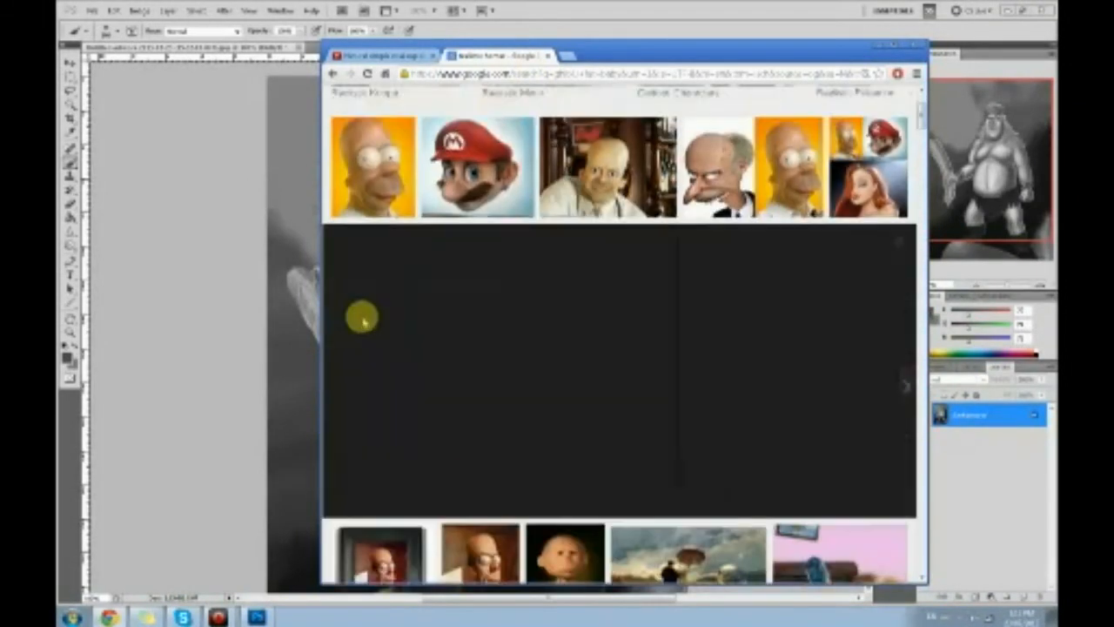
pyautogui.scroll(-1, 632, 308)
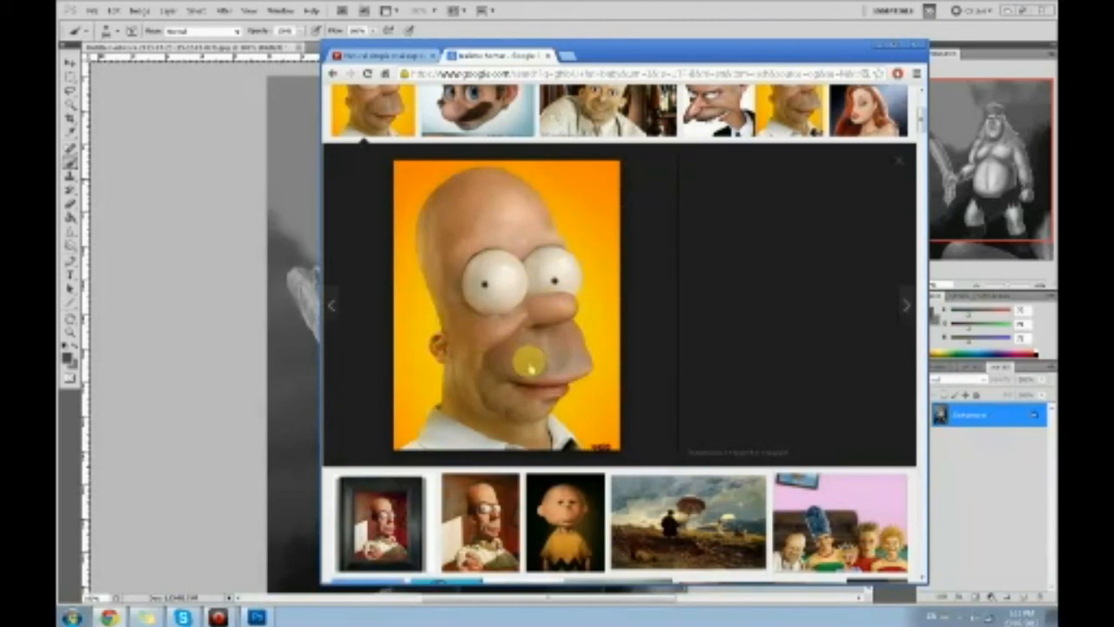
pyautogui.moveTo(627, 52); pyautogui.dragTo(884, 37)
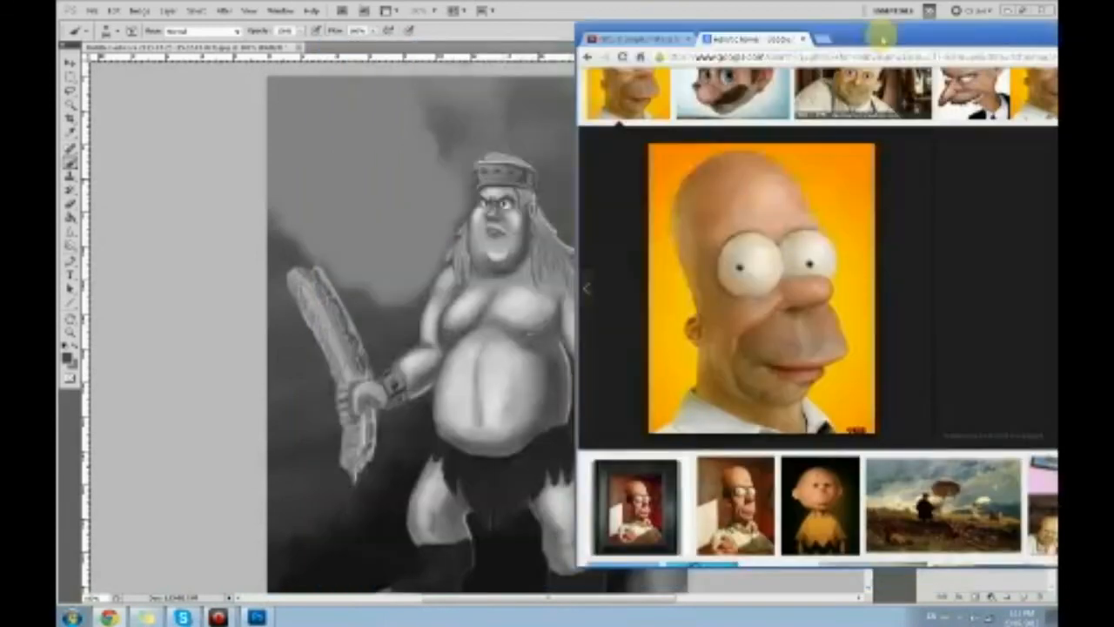
pyautogui.moveTo(638, 39); pyautogui.dragTo(602, 43)
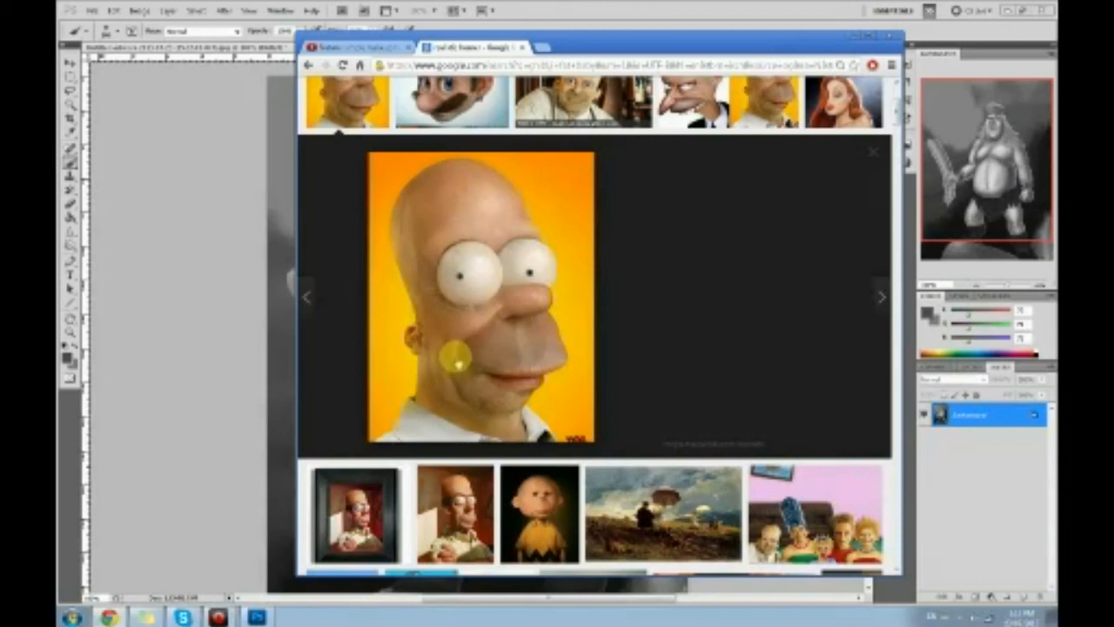
# Examine the realistic Charlie Brown and Simpsons family images, and reopen the realistic Homer portrait for study.
pyautogui.click(533, 513)
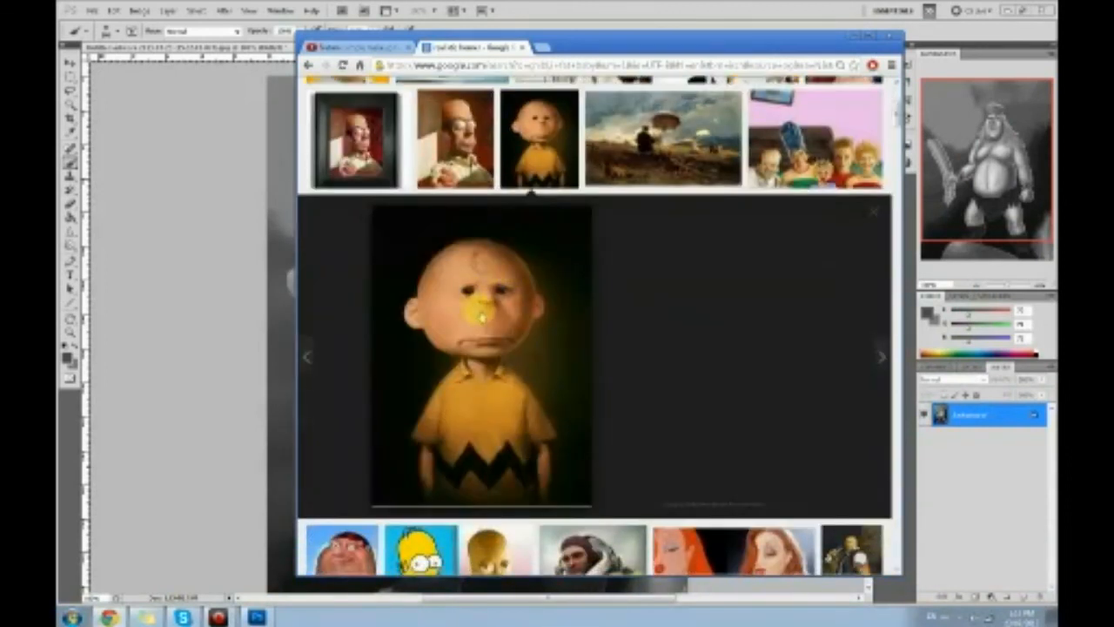
pyautogui.scroll(1, 676, 325)
pyautogui.scroll(-1, 710, 296)
pyautogui.click(796, 159)
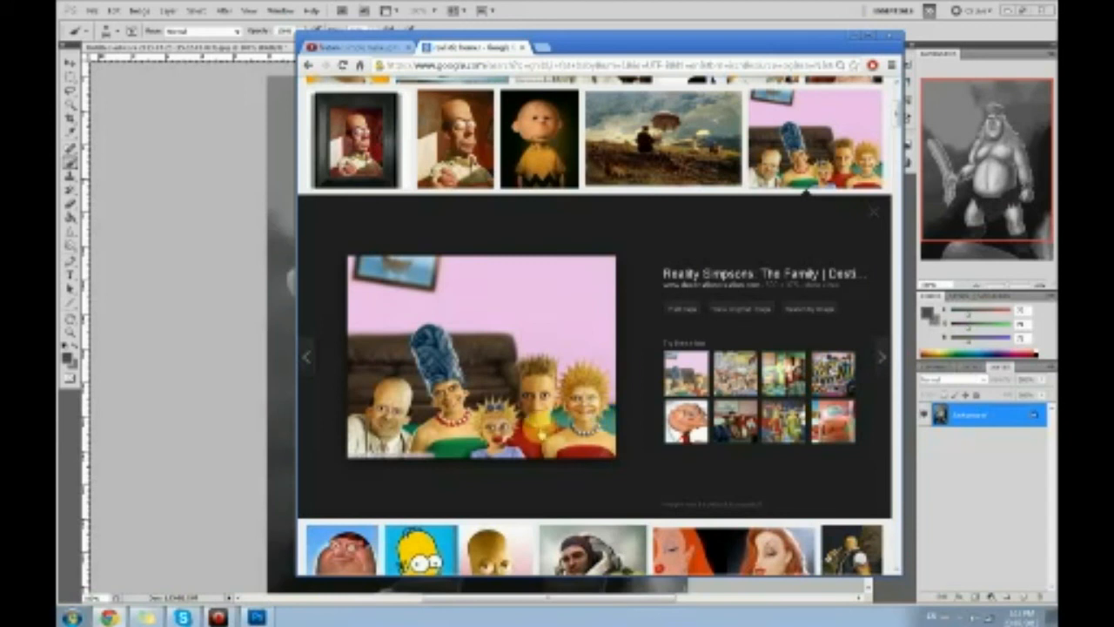
pyautogui.scroll(1, 630, 370)
pyautogui.scroll(1, 629, 366)
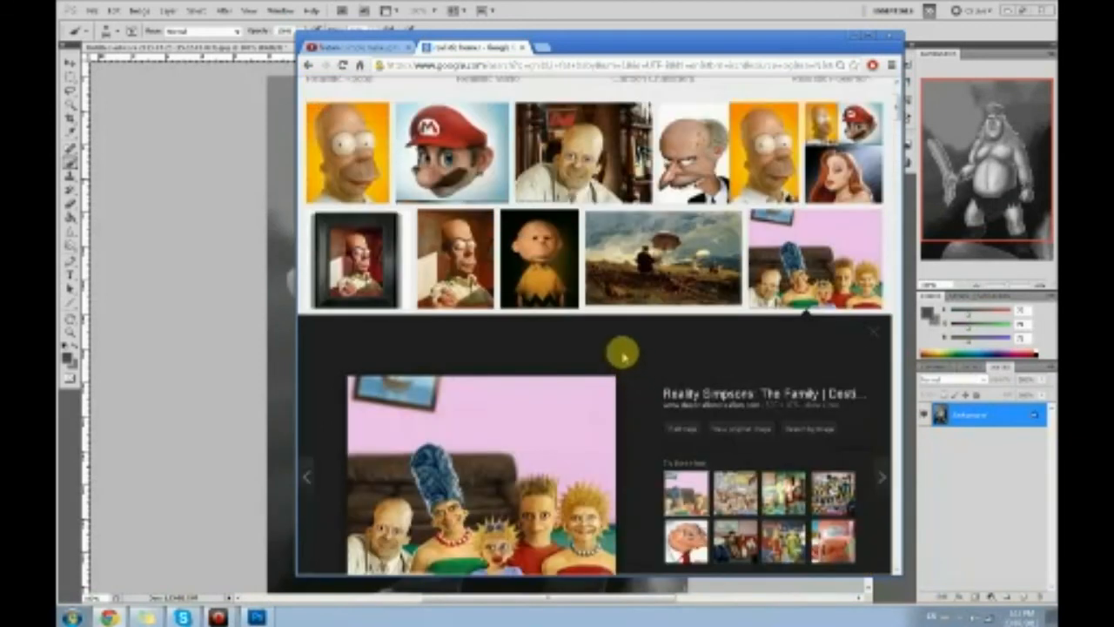
pyautogui.click(363, 153)
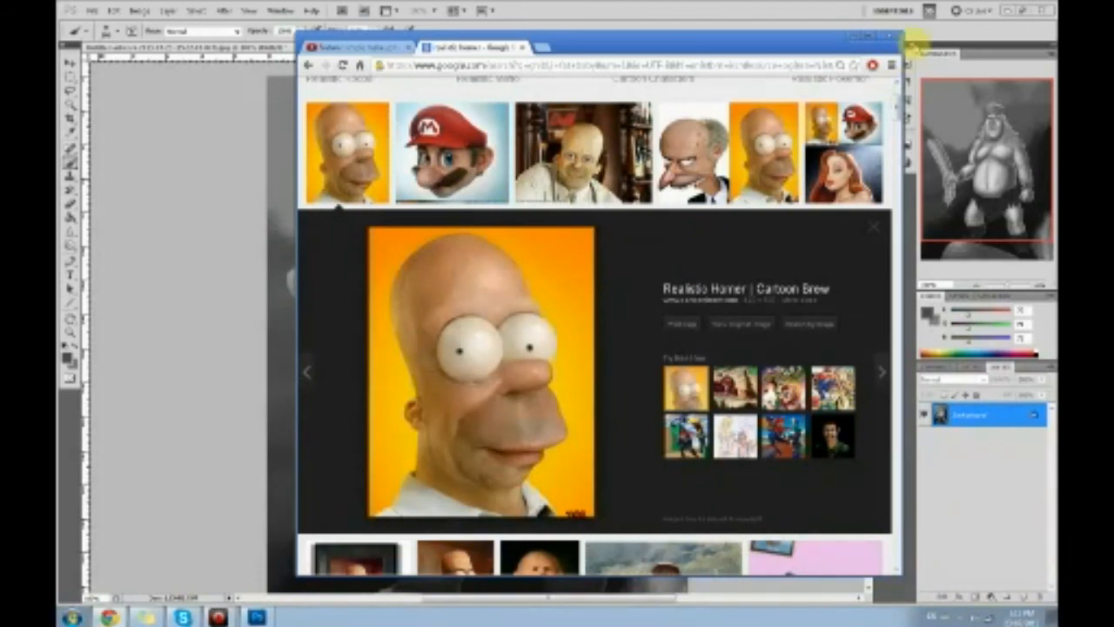
# Switch back to Photoshop, restore it to a smaller window, and view the giant's figure down to the boots.
pyautogui.click(871, 37)
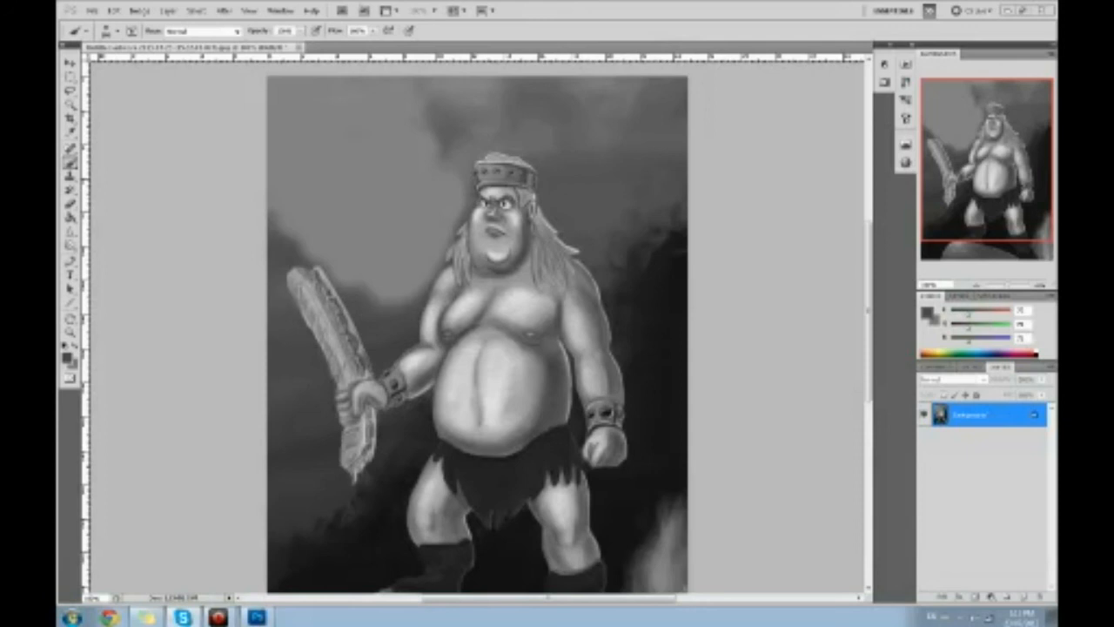
pyautogui.doubleClick(667, 8)
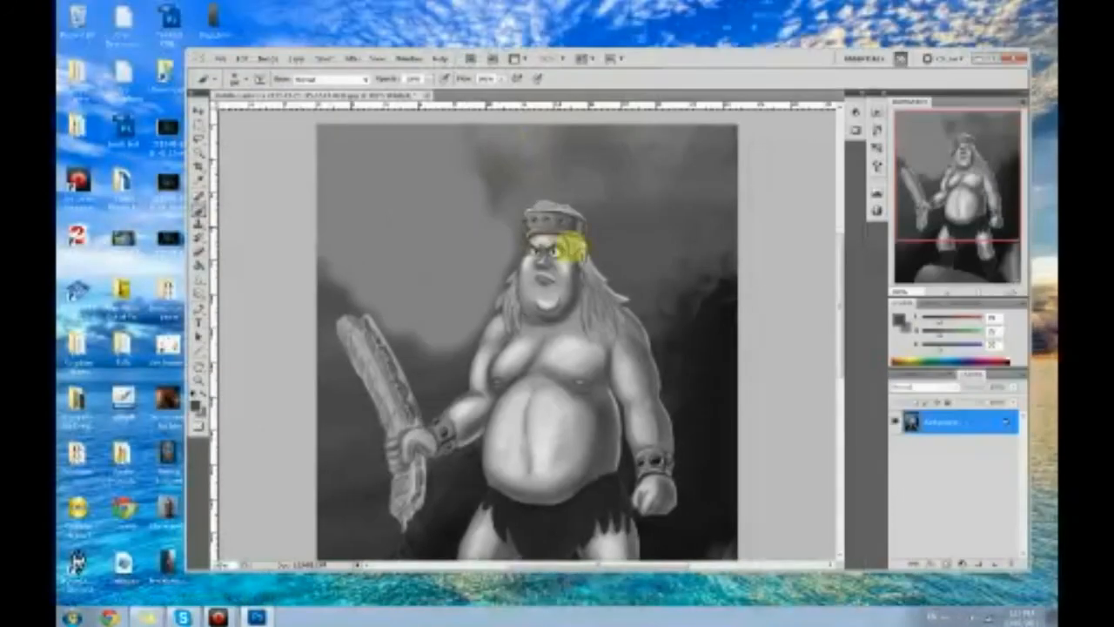
pyautogui.scroll(-5, 703, 246)
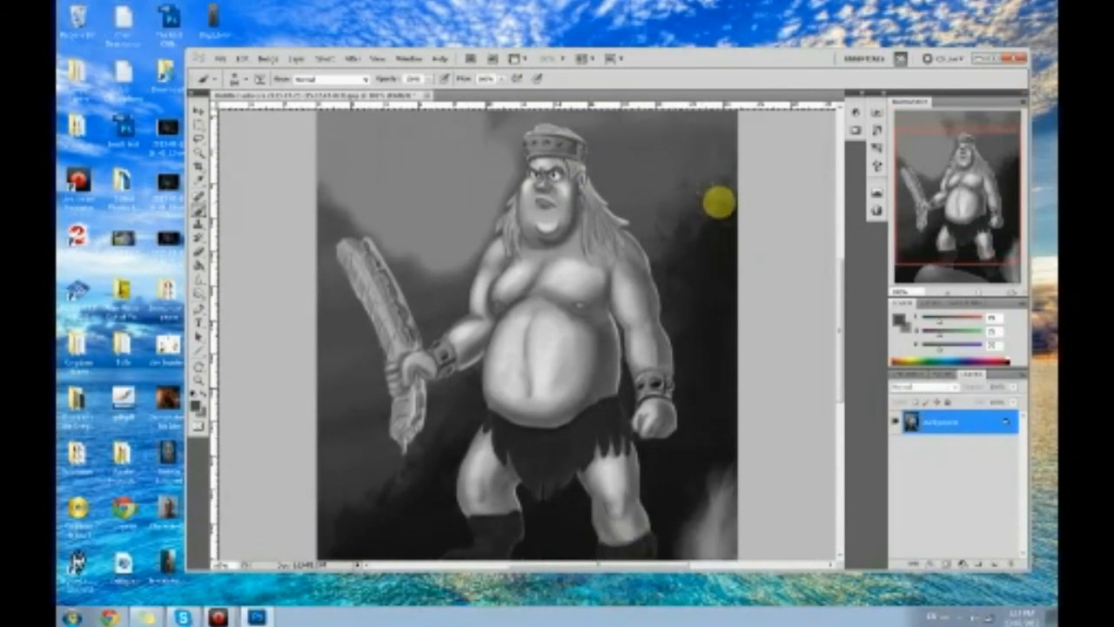